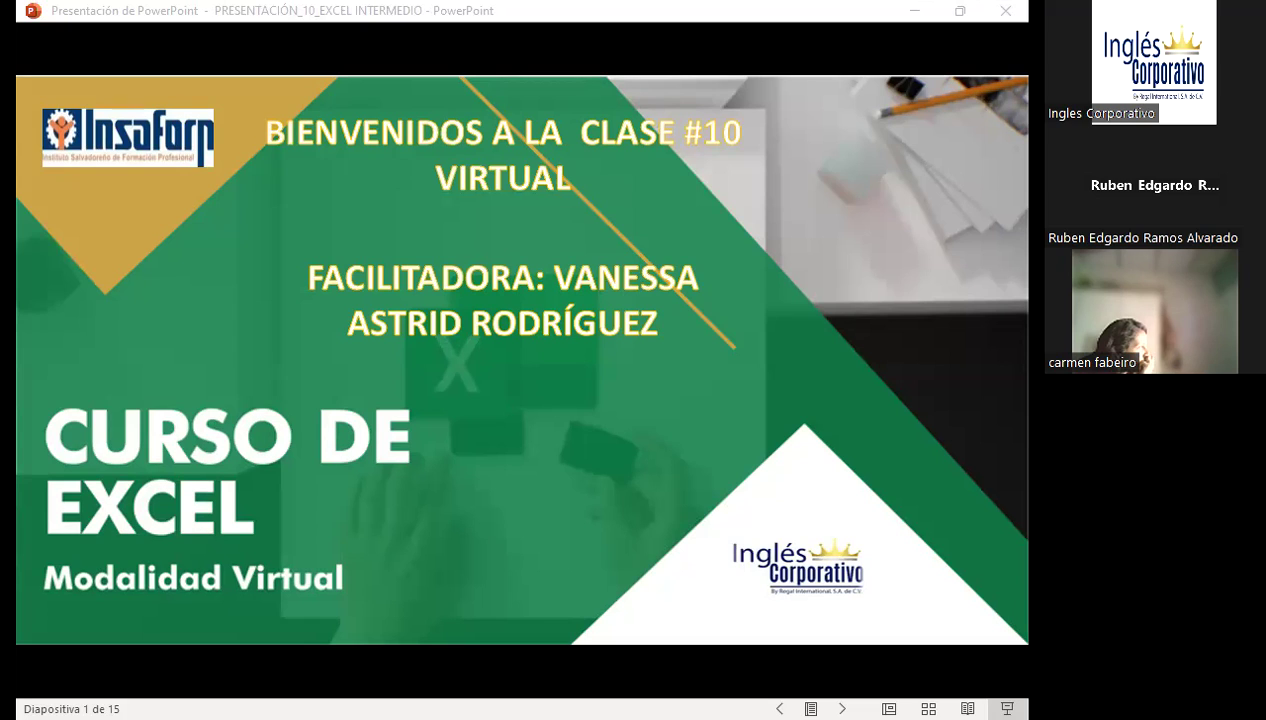
# Step: Bring the PowerPoint window with the Excel Intermedio welcome slide into focus
pyautogui.click(534, 465)
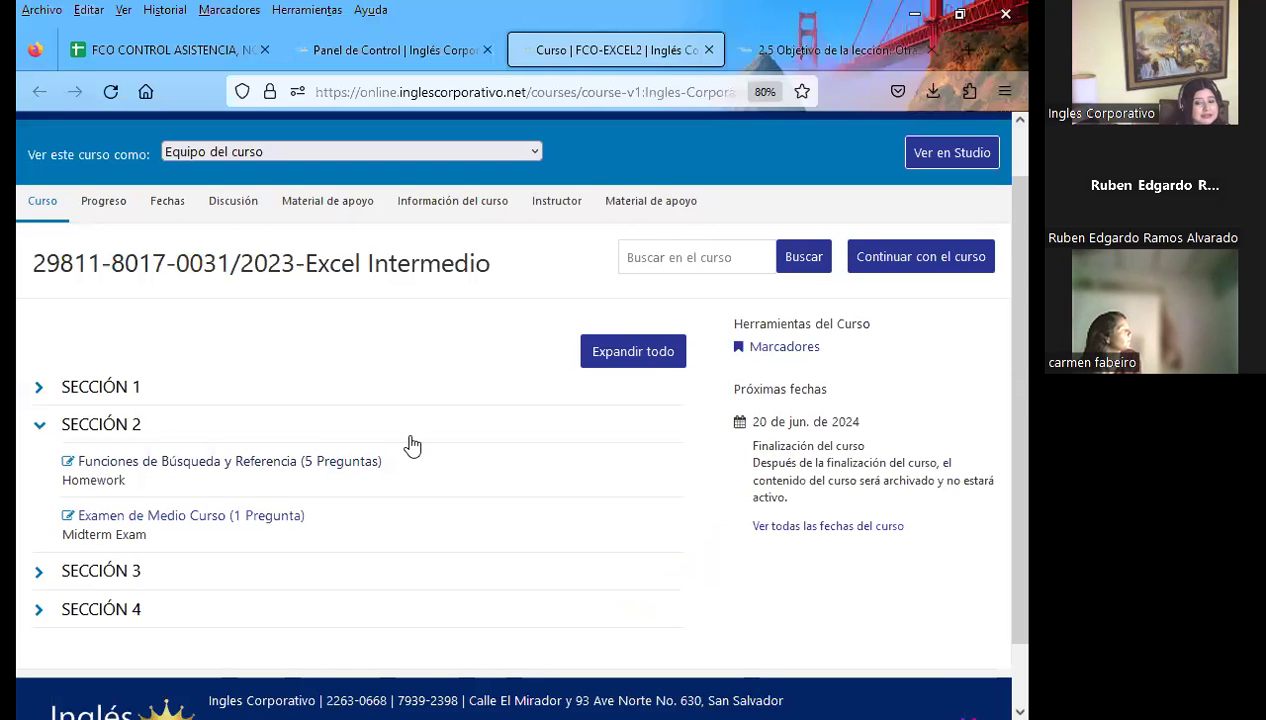
# Step: Expand Sección 3 in the outline to reveal its 'Administración y Seguridad en los Datos' homework
pyautogui.scroll(-2, 412, 445)
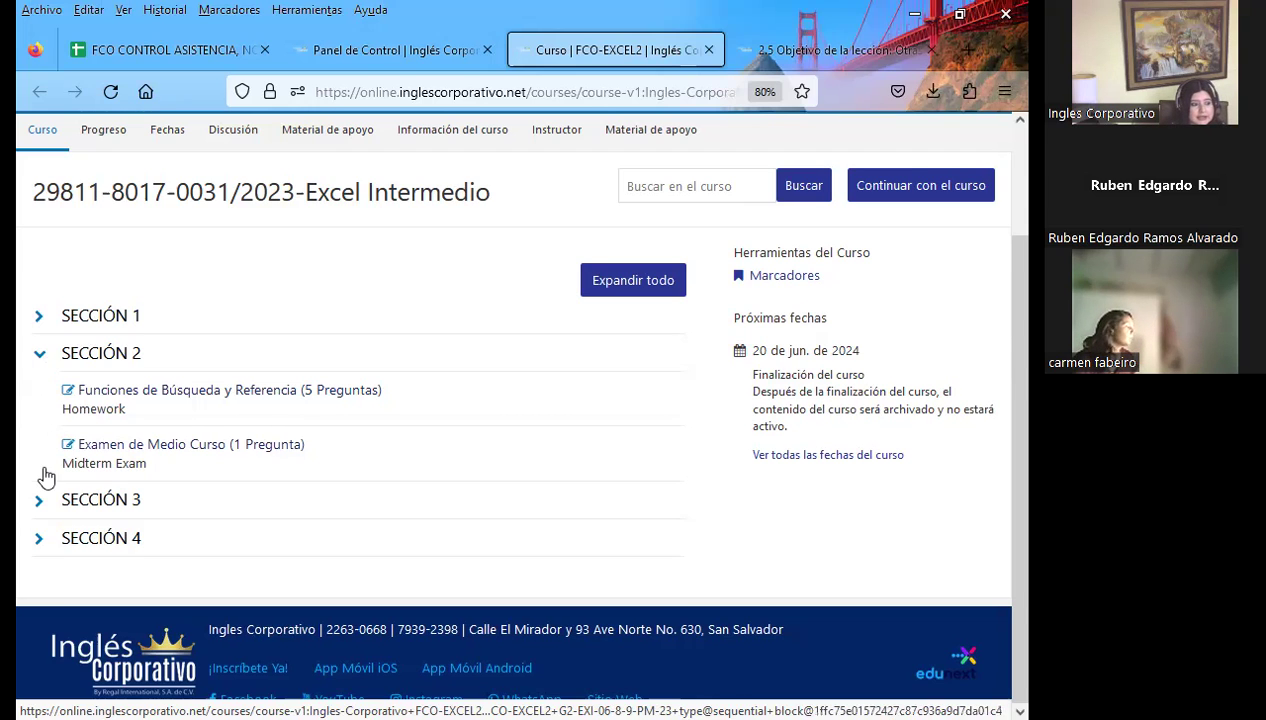
pyautogui.click(40, 497)
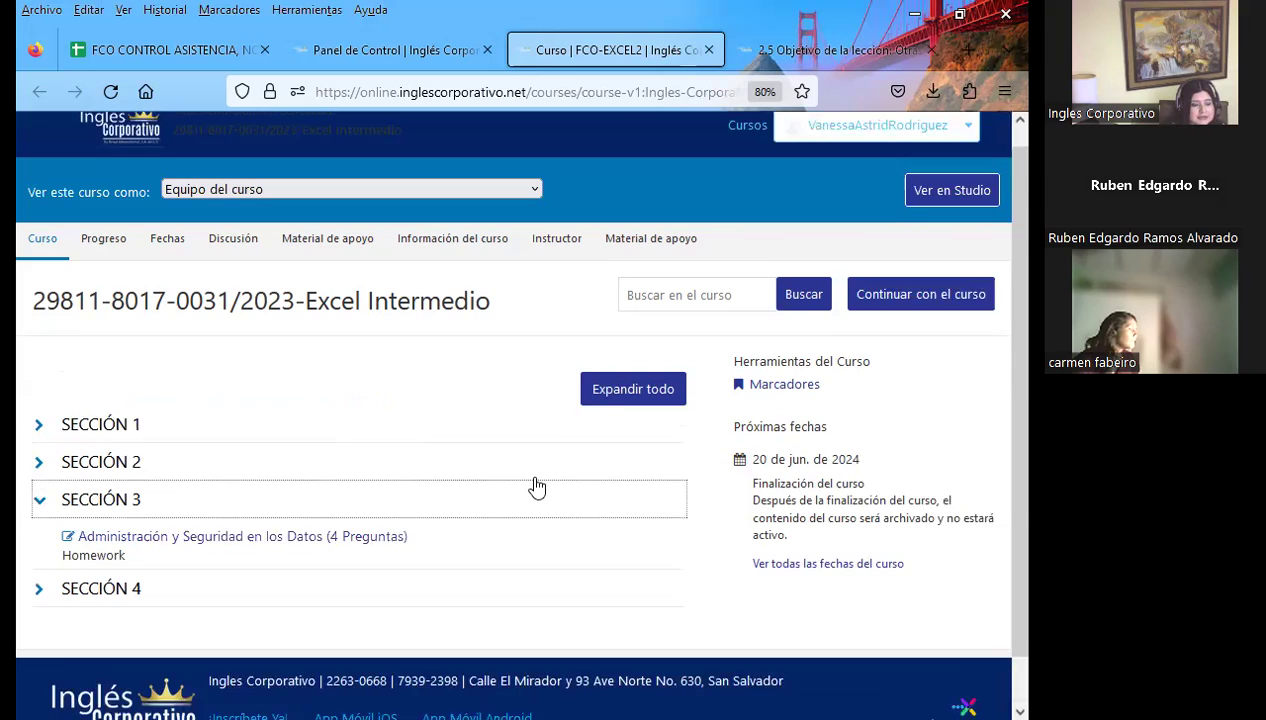
pyautogui.scroll(-1, 537, 487)
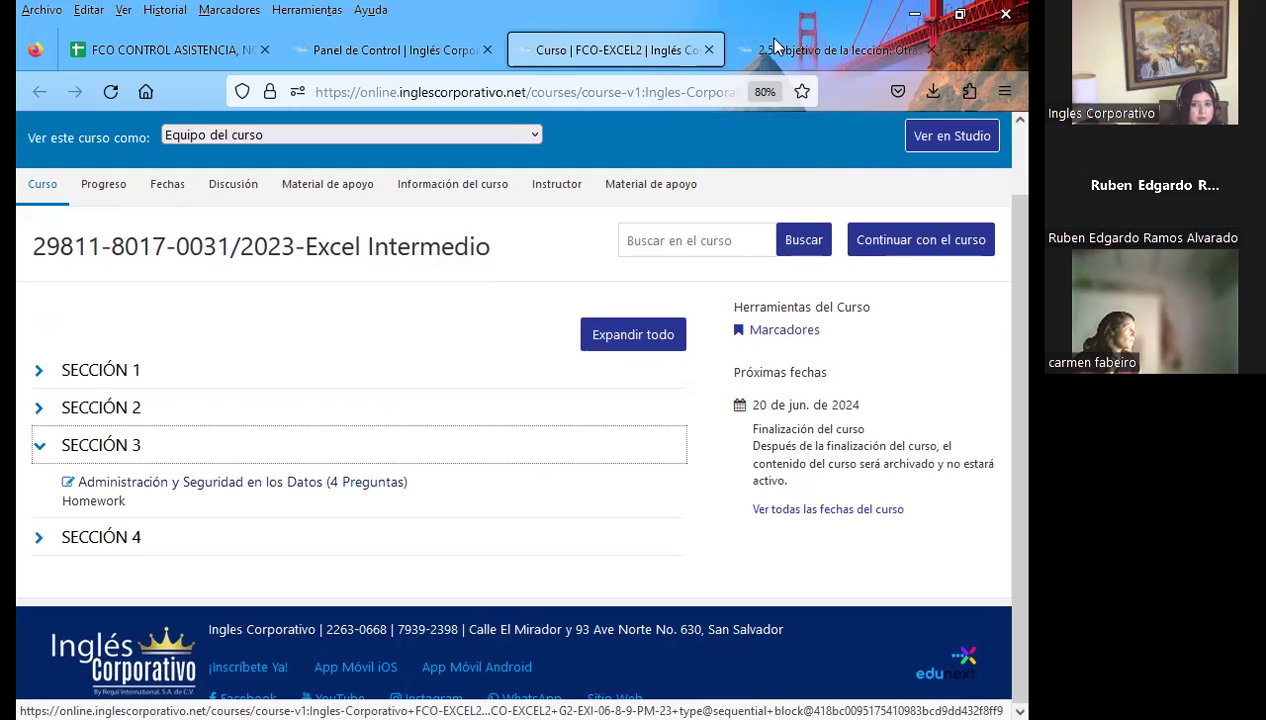
# Step: Switch to the lesson 2.5 tab and scroll down to its CONCATENAR explanation
pyautogui.hotkey('ctrl', 'Tab')
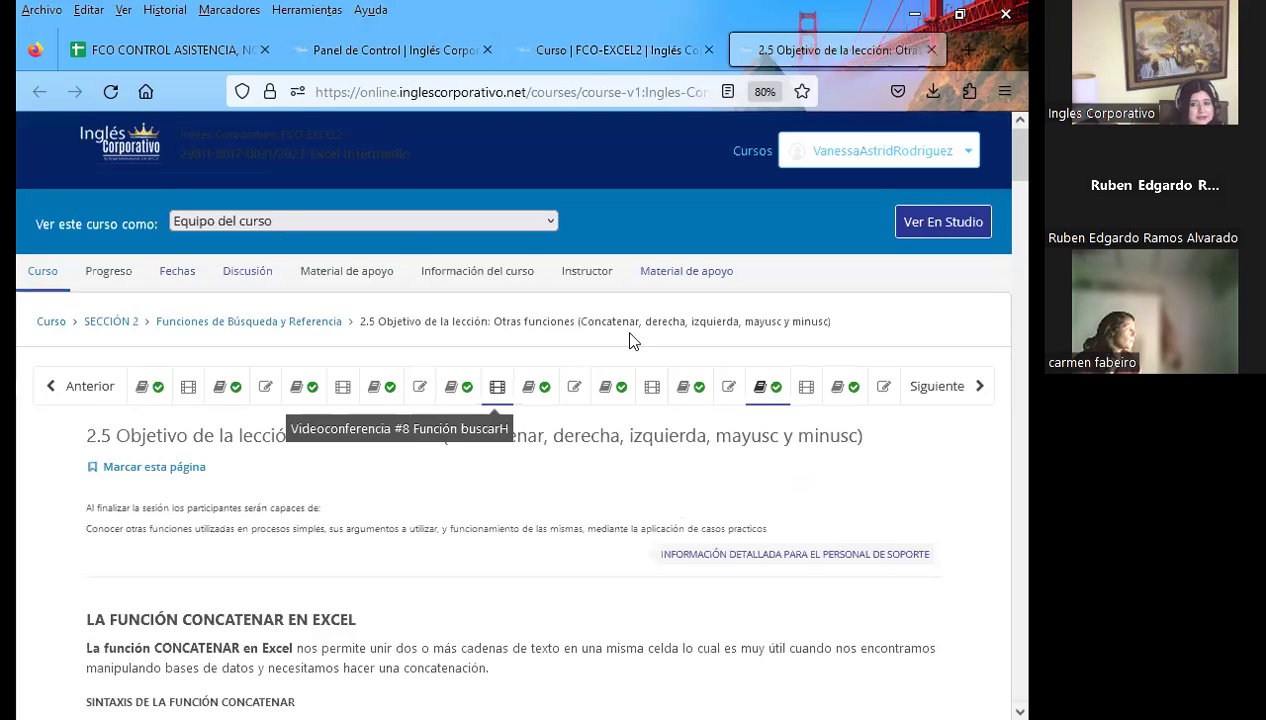
pyautogui.scroll(-2, 630, 340)
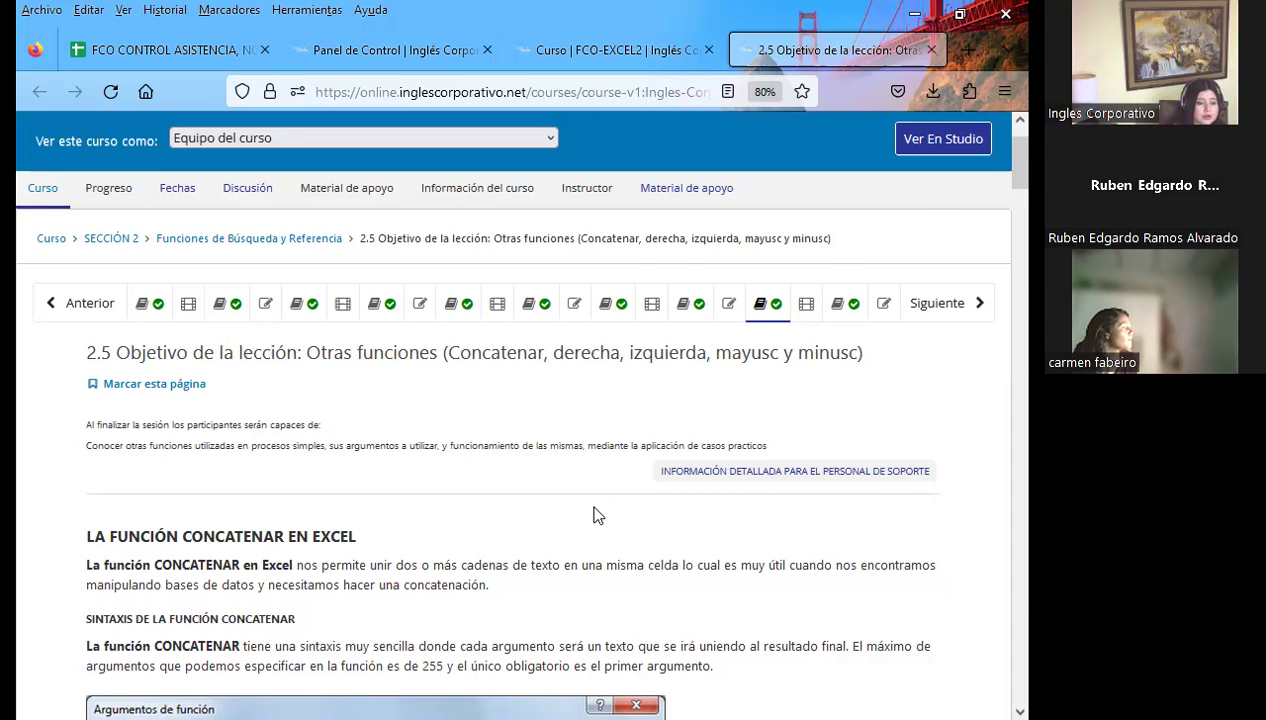
pyautogui.scroll(-1, 597, 515)
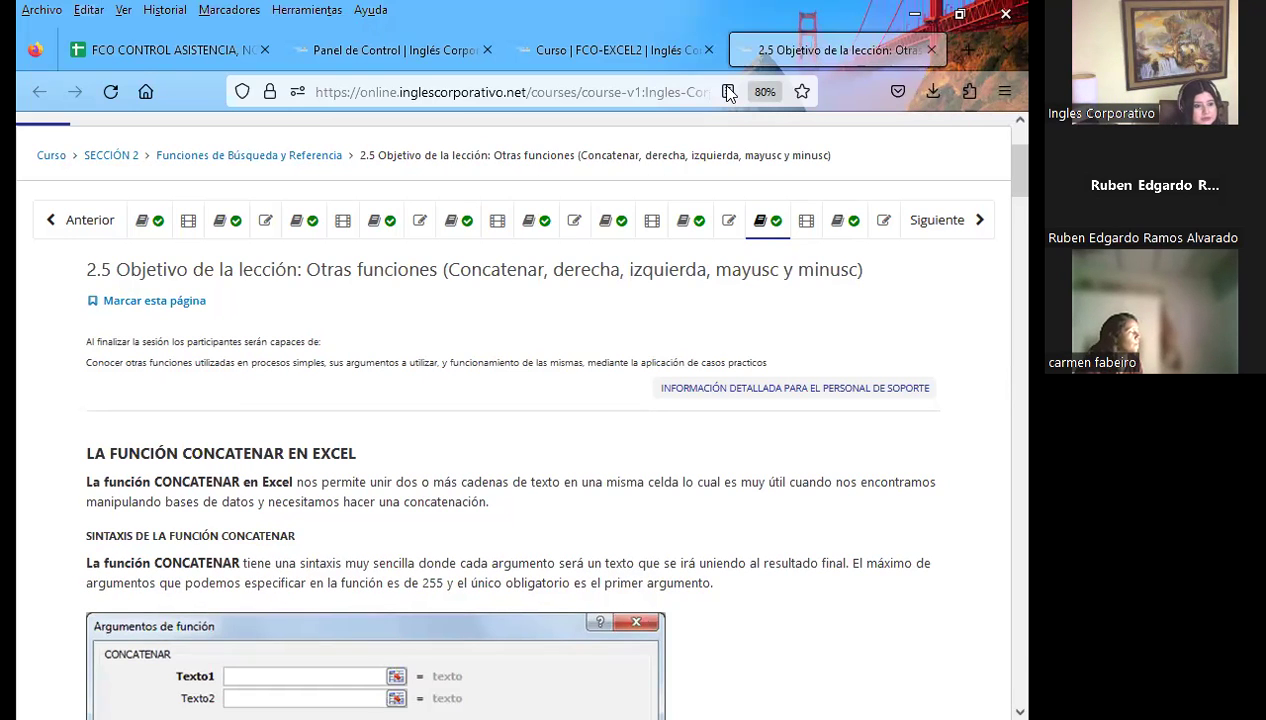
# Step: Switch back to the PRESENTACIÓN_10_EXCEL INTERMEDIO class slides
pyautogui.hotkey('alt', 'Tab')
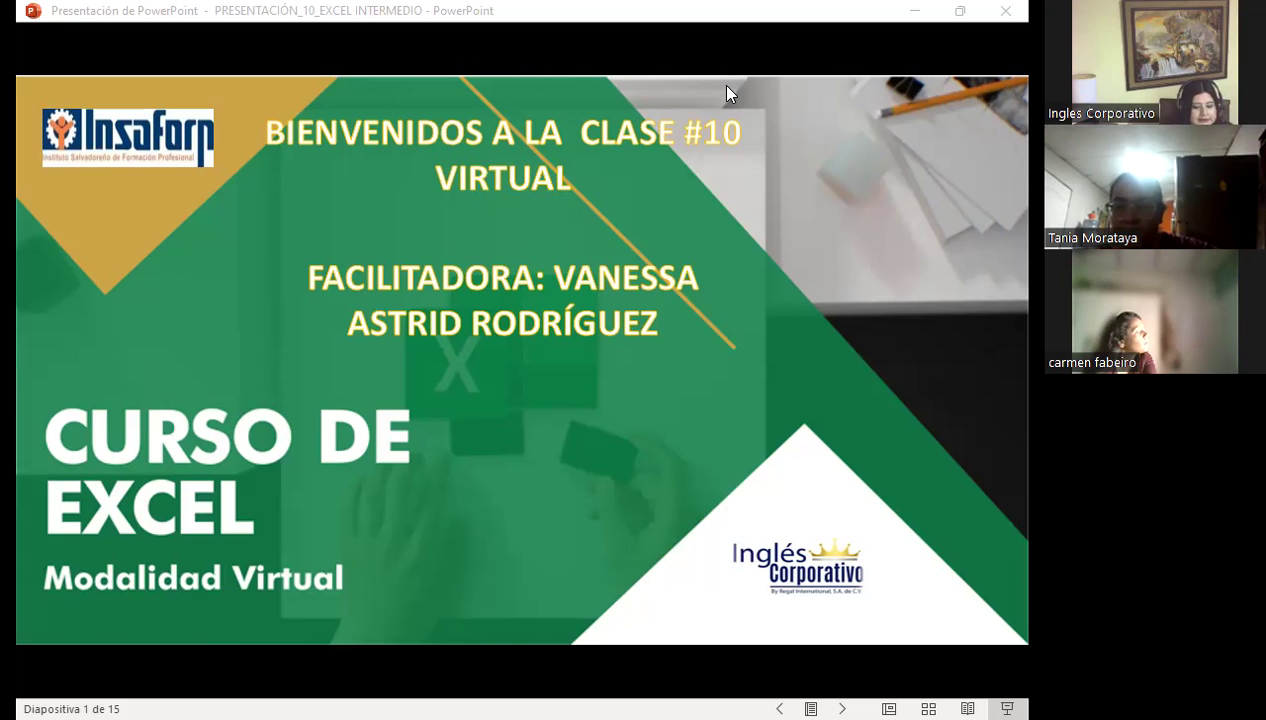
# Step: Advance the slideshow past slide 2 'SESIÓN: 10' to slide 3, AGENDA
pyautogui.click(620, 465)
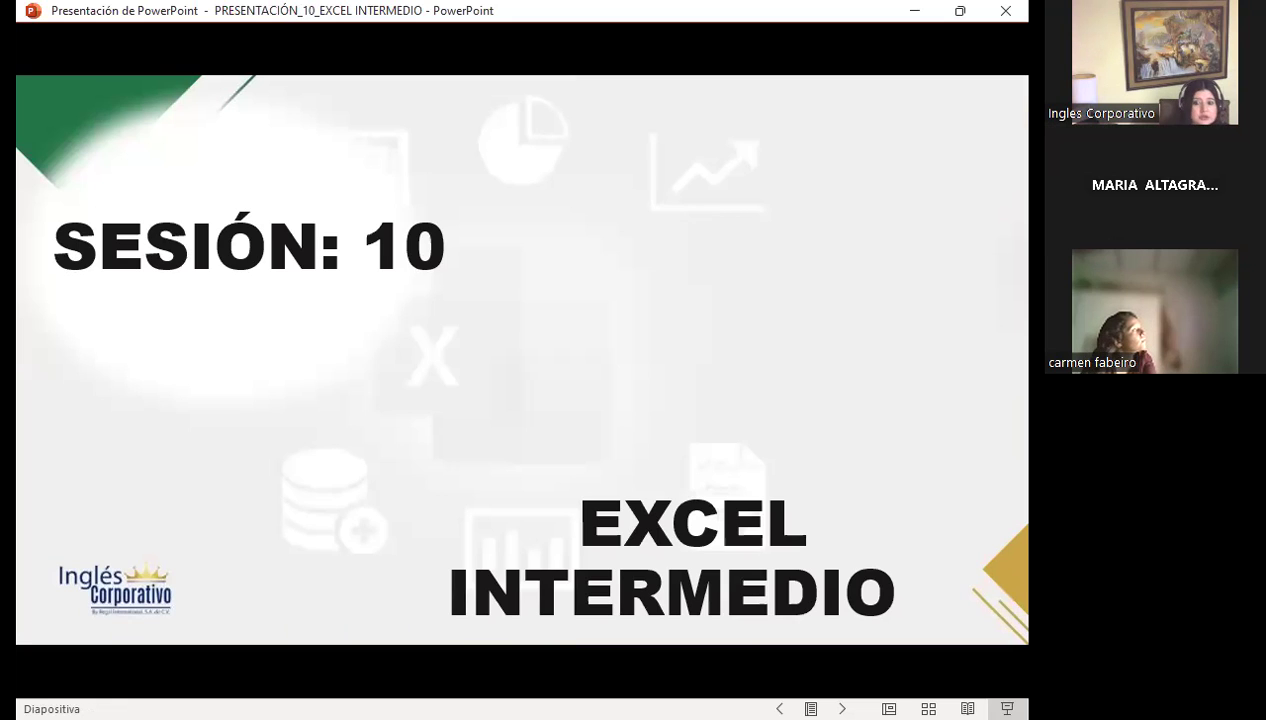
pyautogui.press('Right')
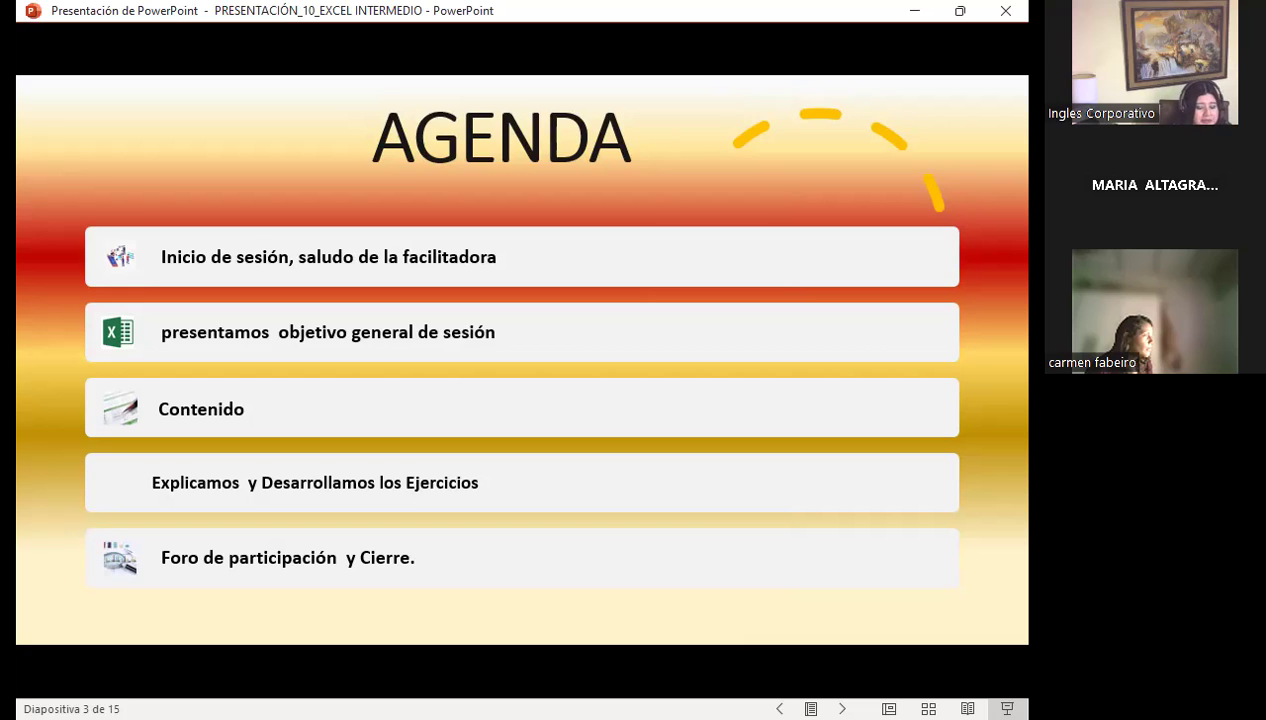
# Step: Advance to slide 4, 'Objetivo general de la sesión'
pyautogui.press('Right')
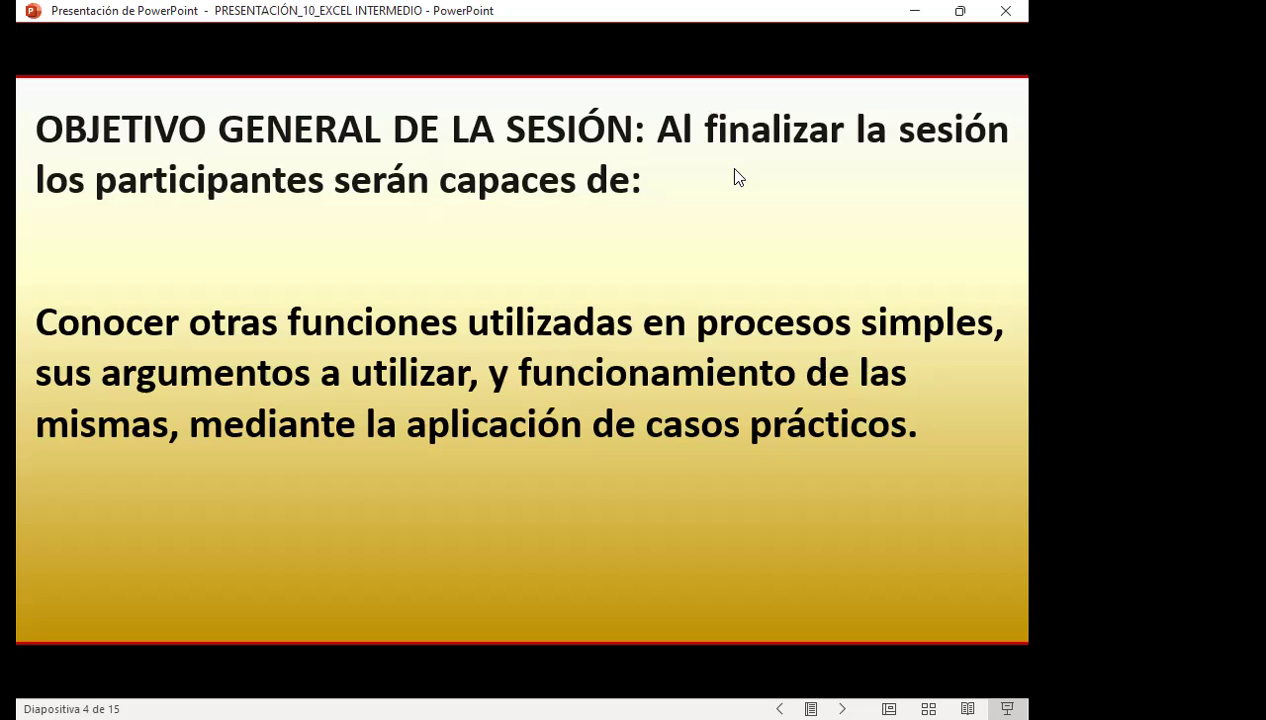
# Step: Advance the slideshow to slide 5, 'CONCATENAR'
pyautogui.click(734, 177)
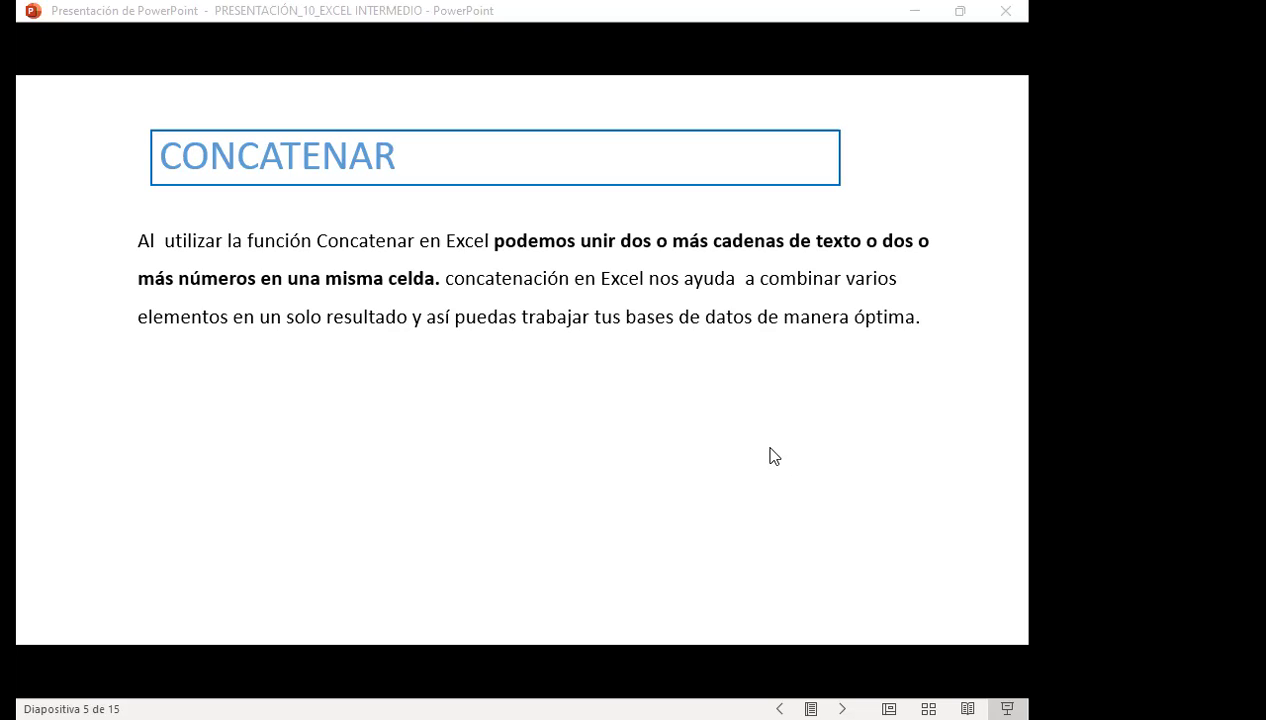
# Step: Show the CONCATENAR syntax slide, glance at the next slide, then switch to the Excel workbook
pyautogui.click(562, 380)
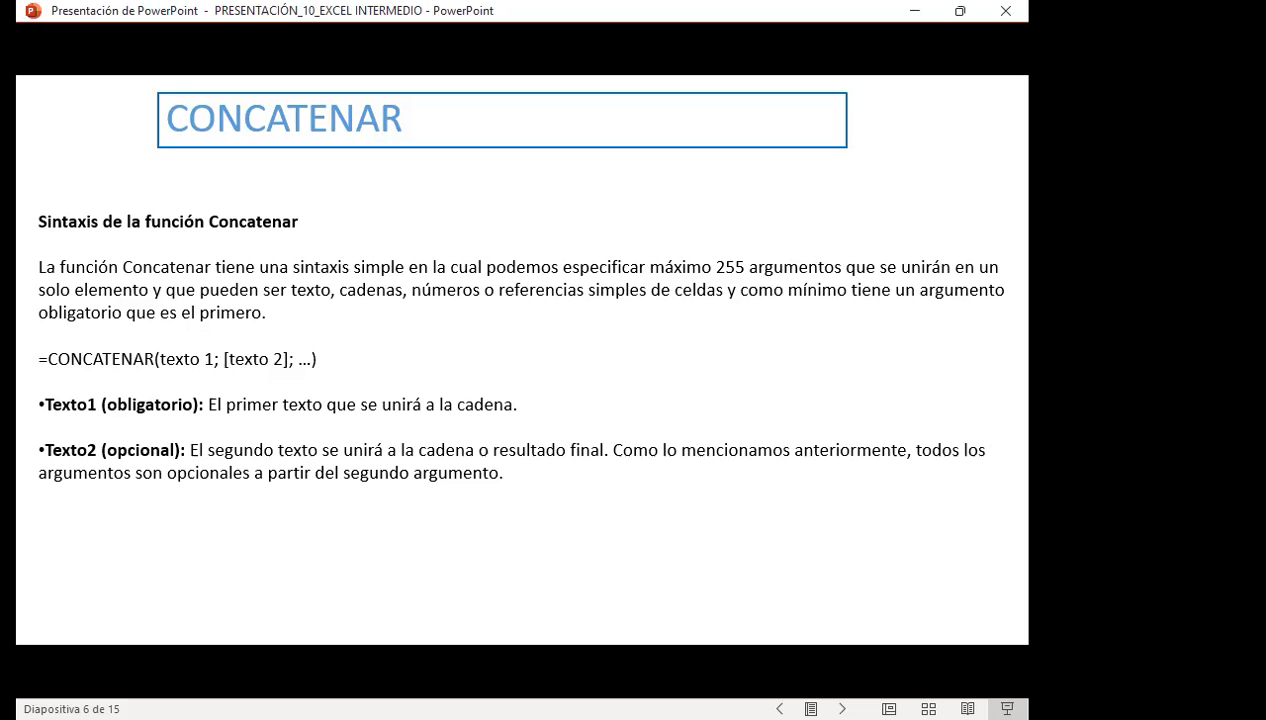
pyautogui.press('Right')
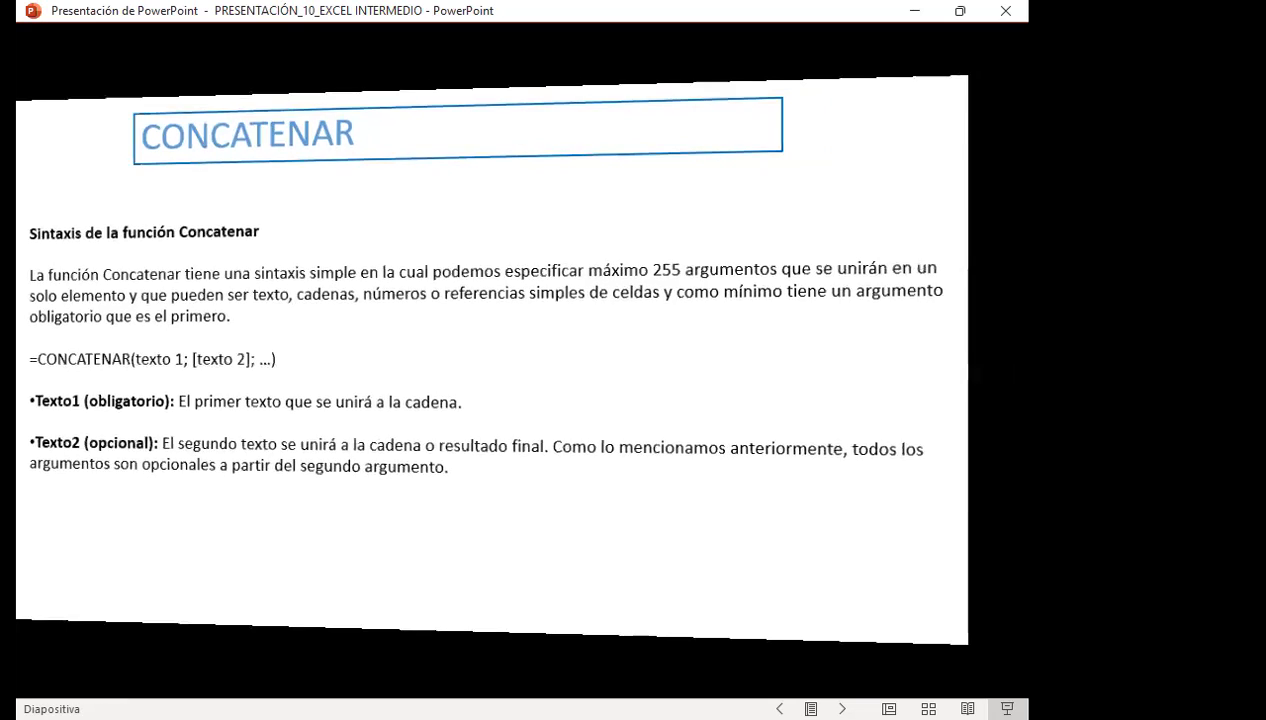
pyautogui.press('Left')
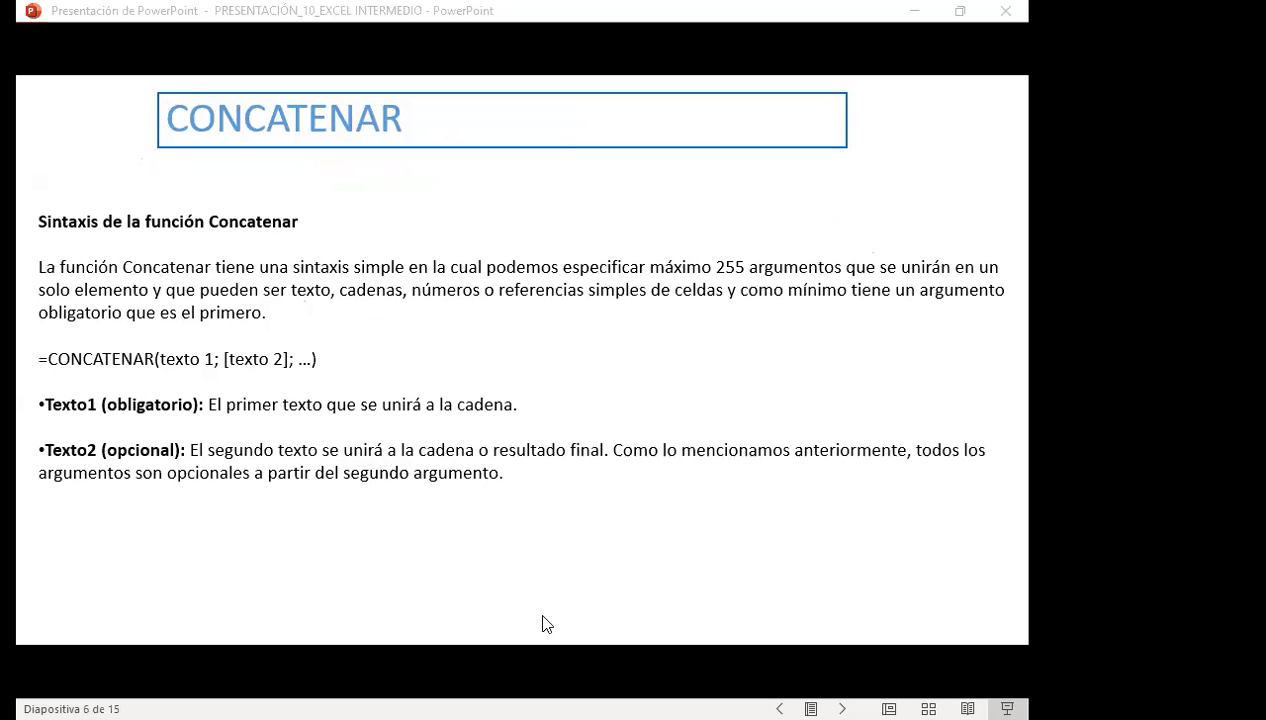
pyautogui.hotkey('alt', 'Tab')
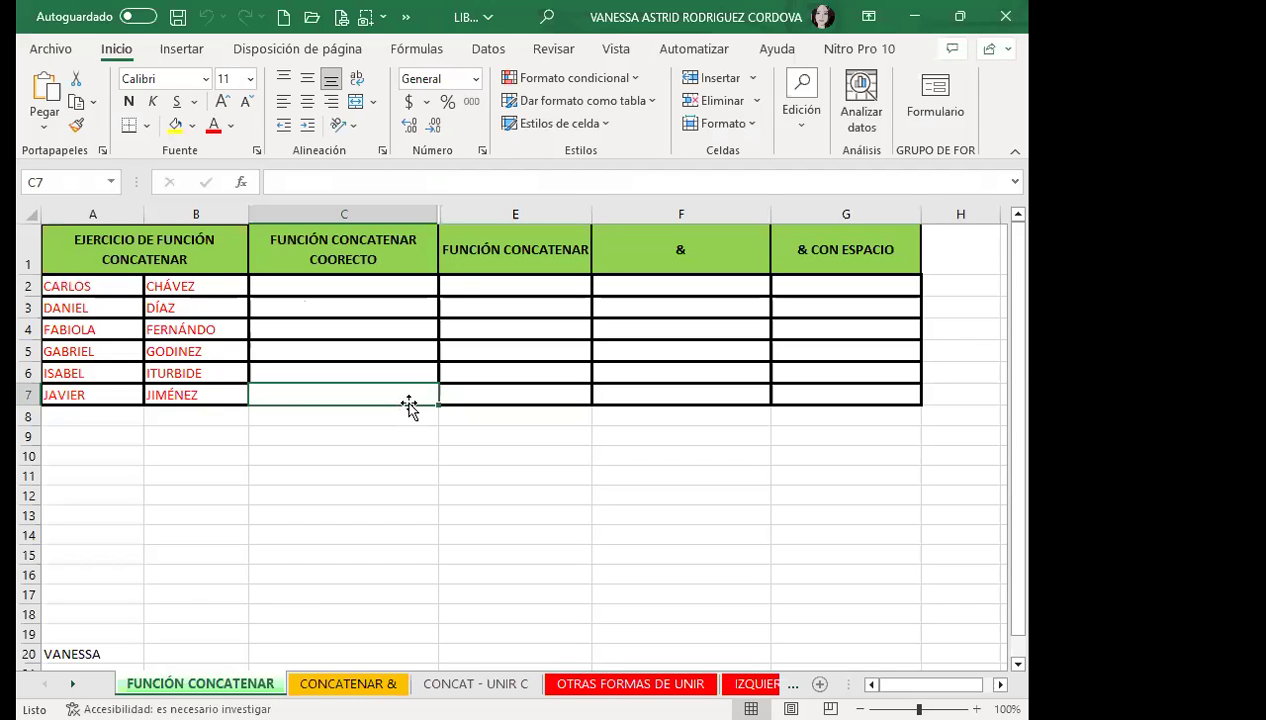
# Step: Bold the names in A2:B7 and select result cells C2:G7, leaving their font colour unchanged
pyautogui.moveTo(59, 285); pyautogui.dragTo(180, 393)
pyautogui.click(128, 101)
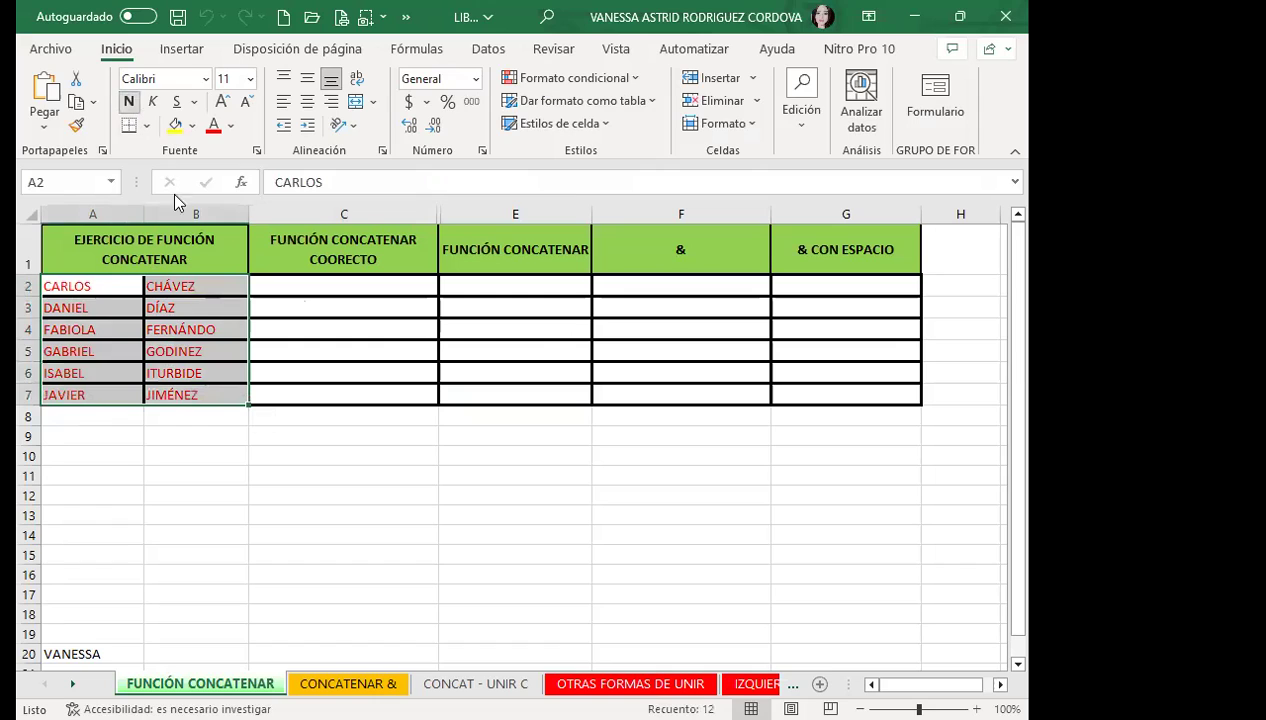
pyautogui.click(296, 288)
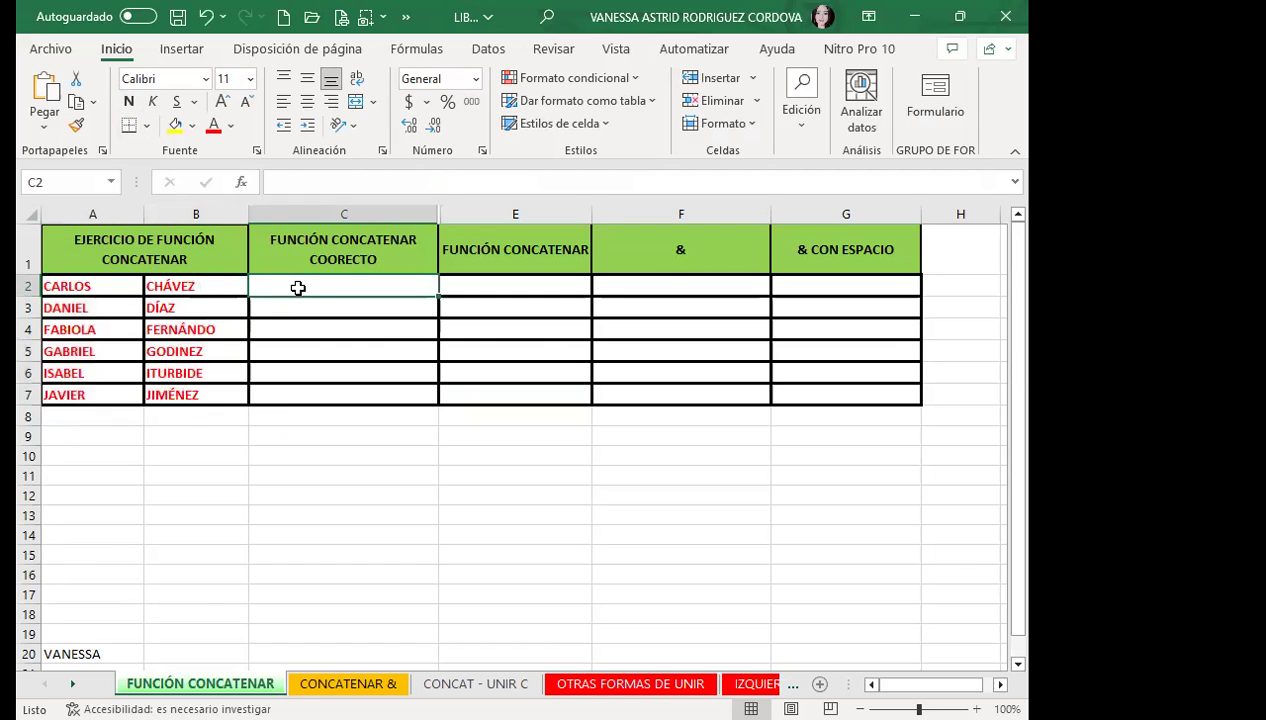
pyautogui.moveTo(296, 288); pyautogui.dragTo(777, 396)
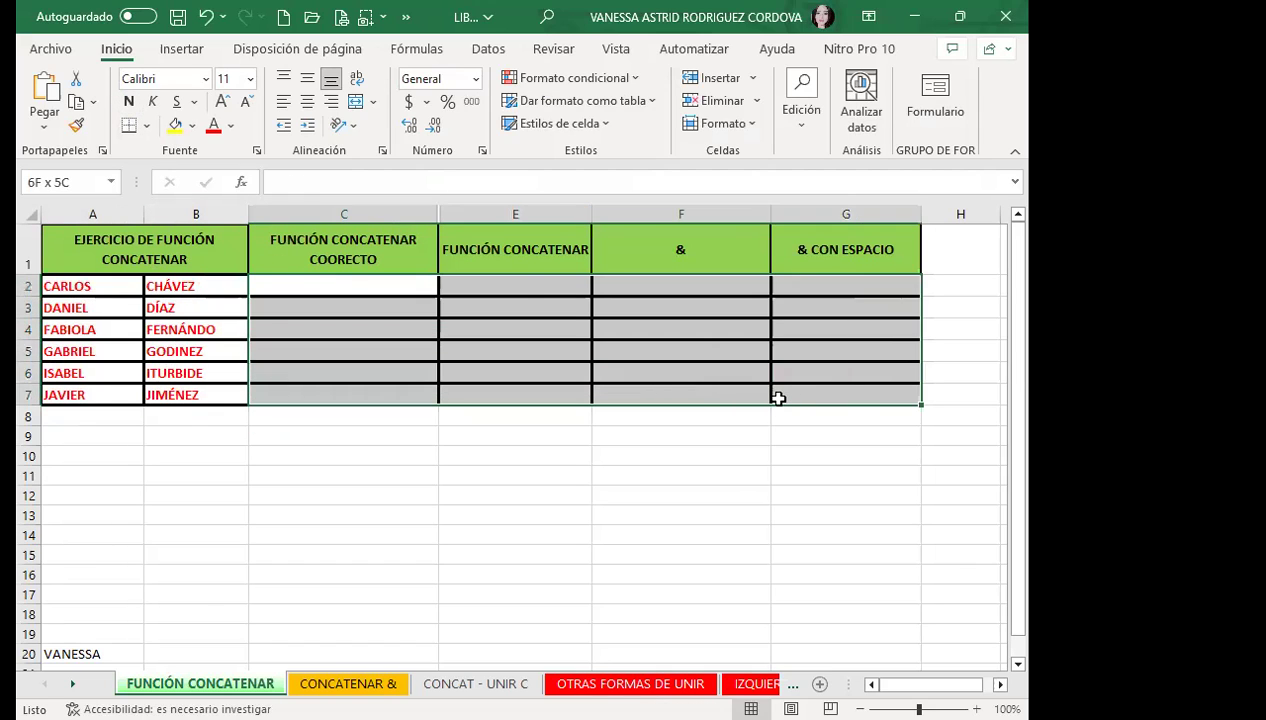
pyautogui.click(236, 124)
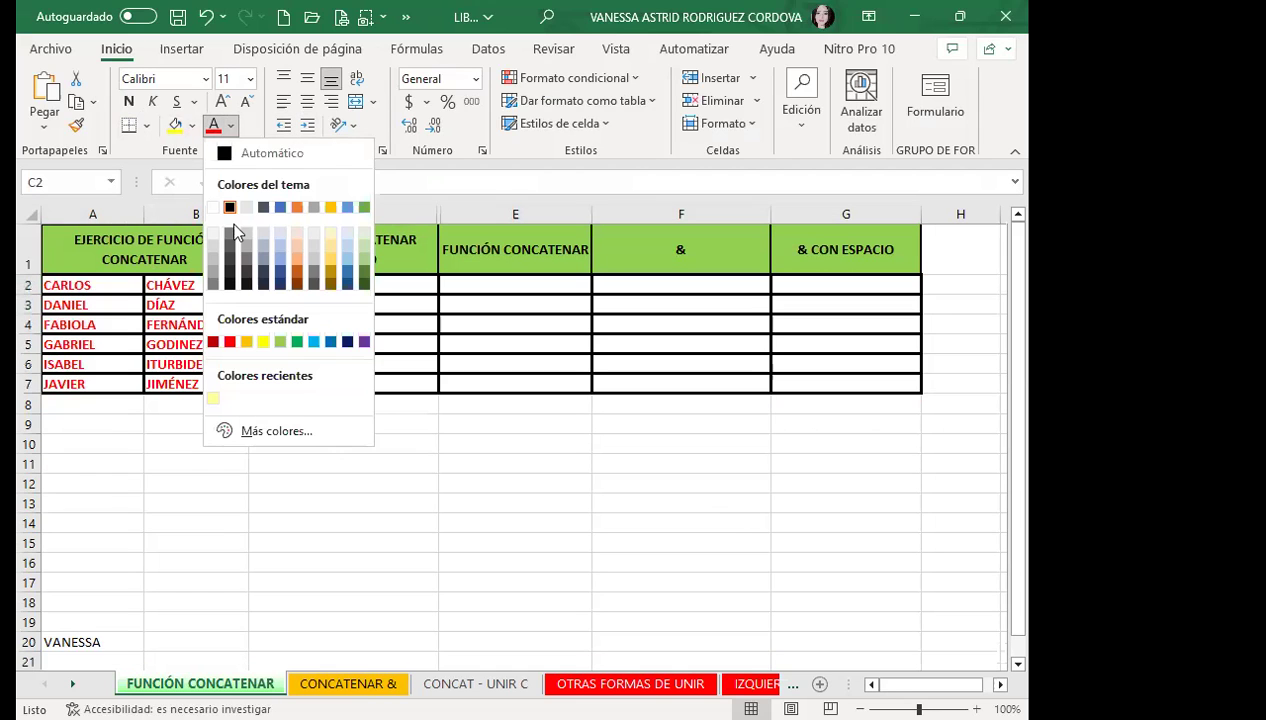
pyautogui.click(310, 288)
pyautogui.click(310, 288)
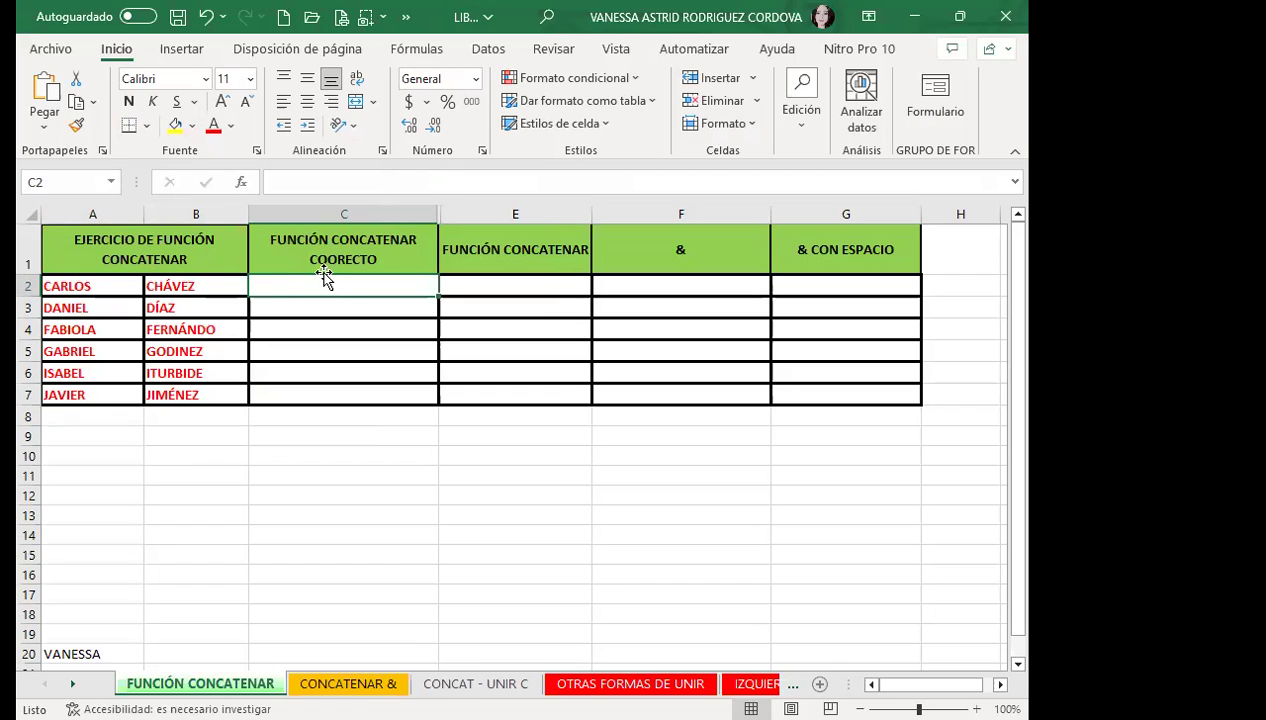
# Step: Edit header C1, removing the extra 'O' from the misspelled 'COORECTO'
pyautogui.click(341, 261)
pyautogui.doubleClick(341, 261)
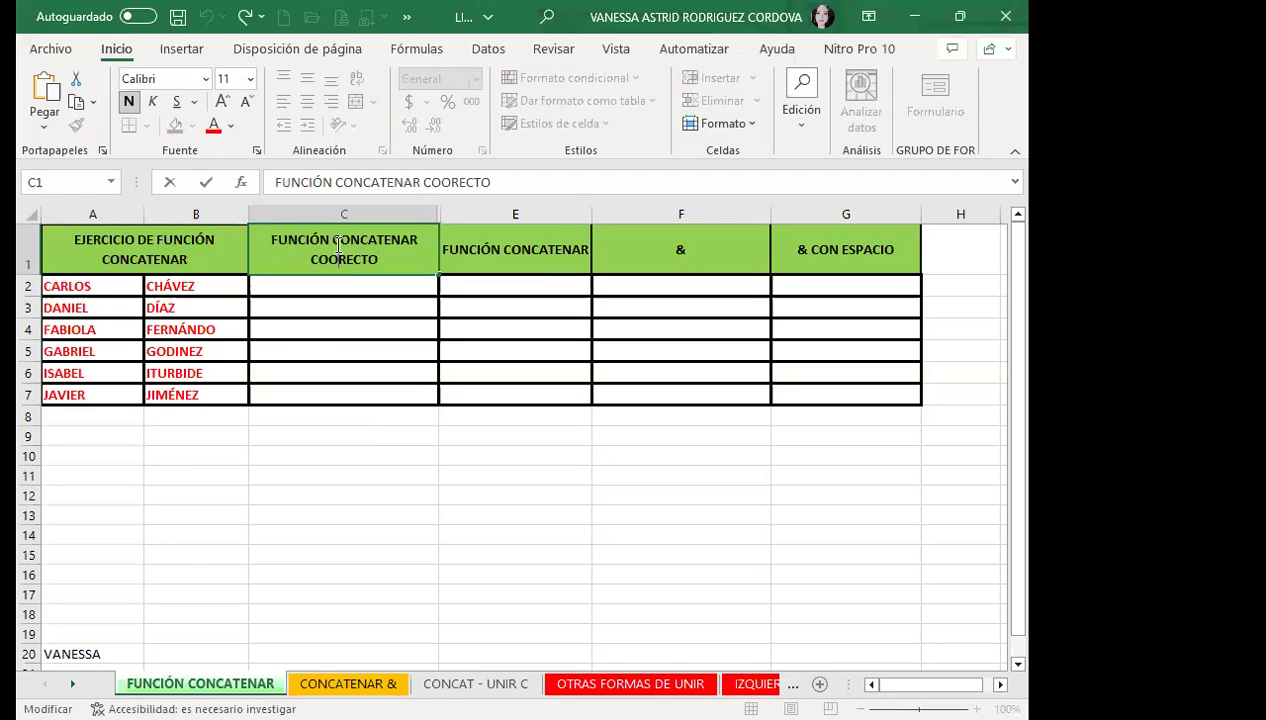
pyautogui.press('BackSpace')
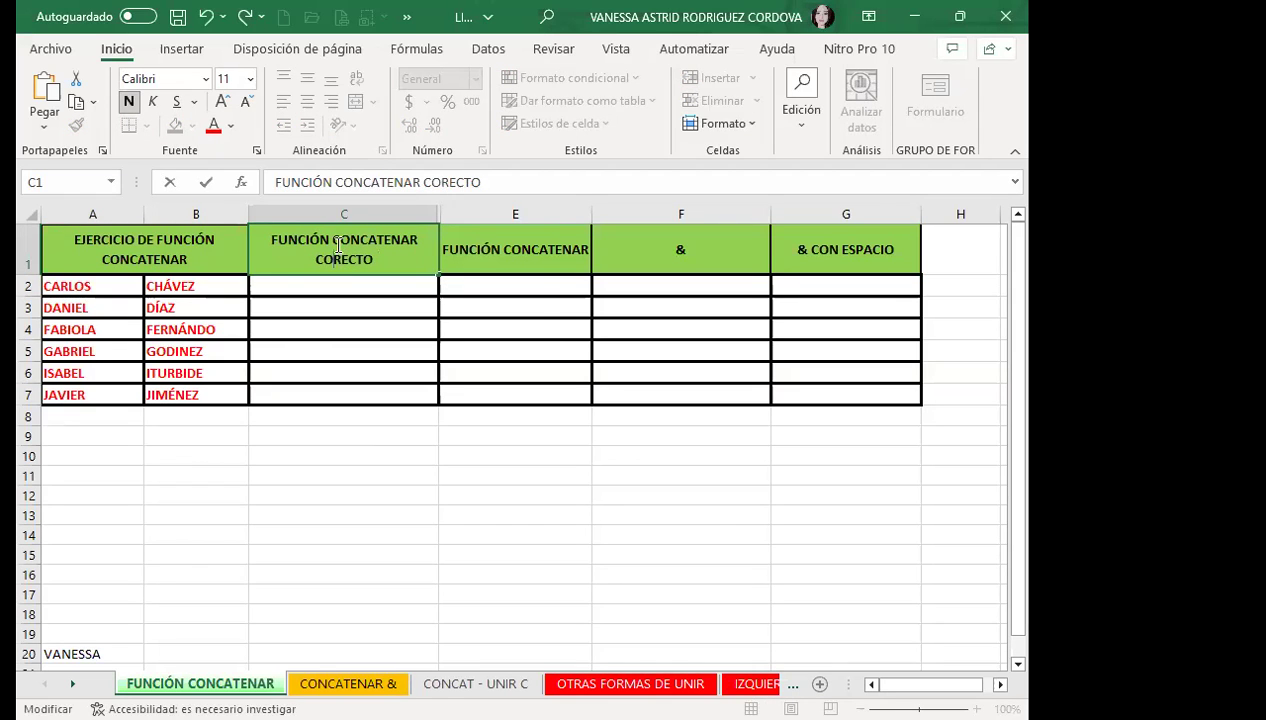
# Step: Delete the trailing 'CORECTO' from C1 so it reads 'FUNCIÓN CONCATENAR', and confirm
pyautogui.press('Delete')
pyautogui.press('Delete')
pyautogui.press('Delete')
pyautogui.press('Delete')
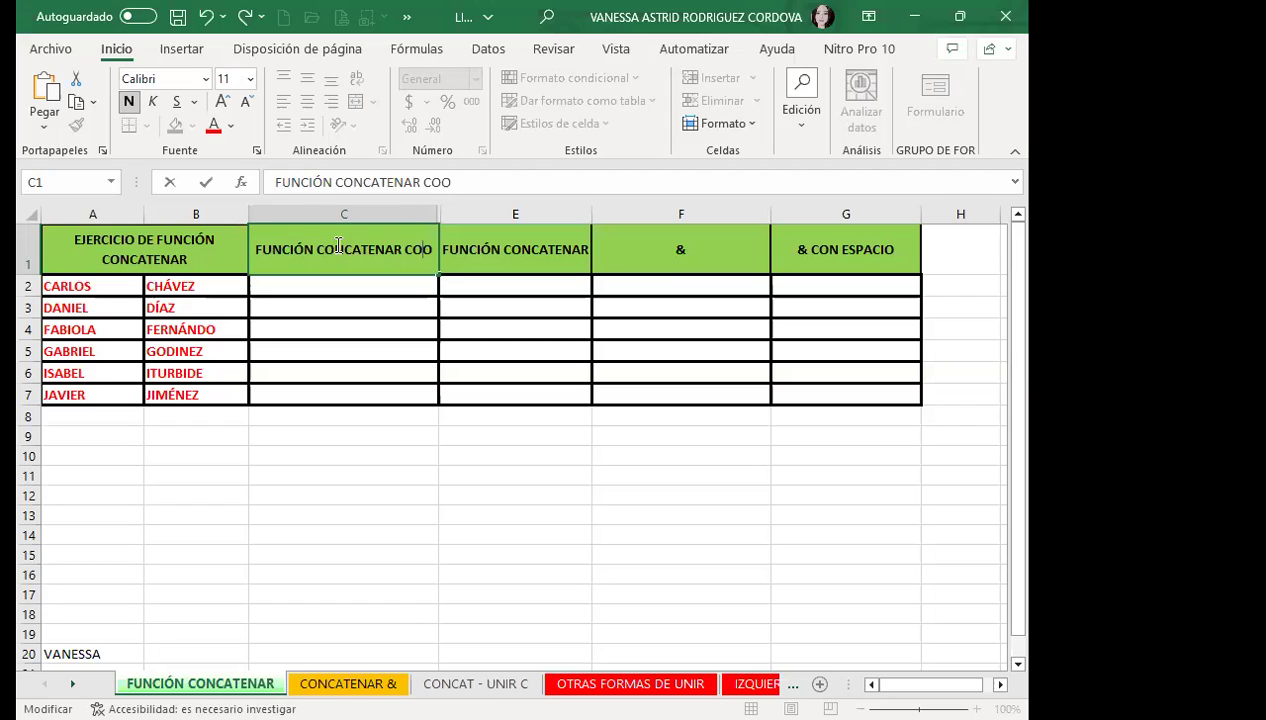
pyautogui.press('BackSpace')
pyautogui.press('BackSpace')
pyautogui.press('BackSpace')
pyautogui.press('BackSpace')
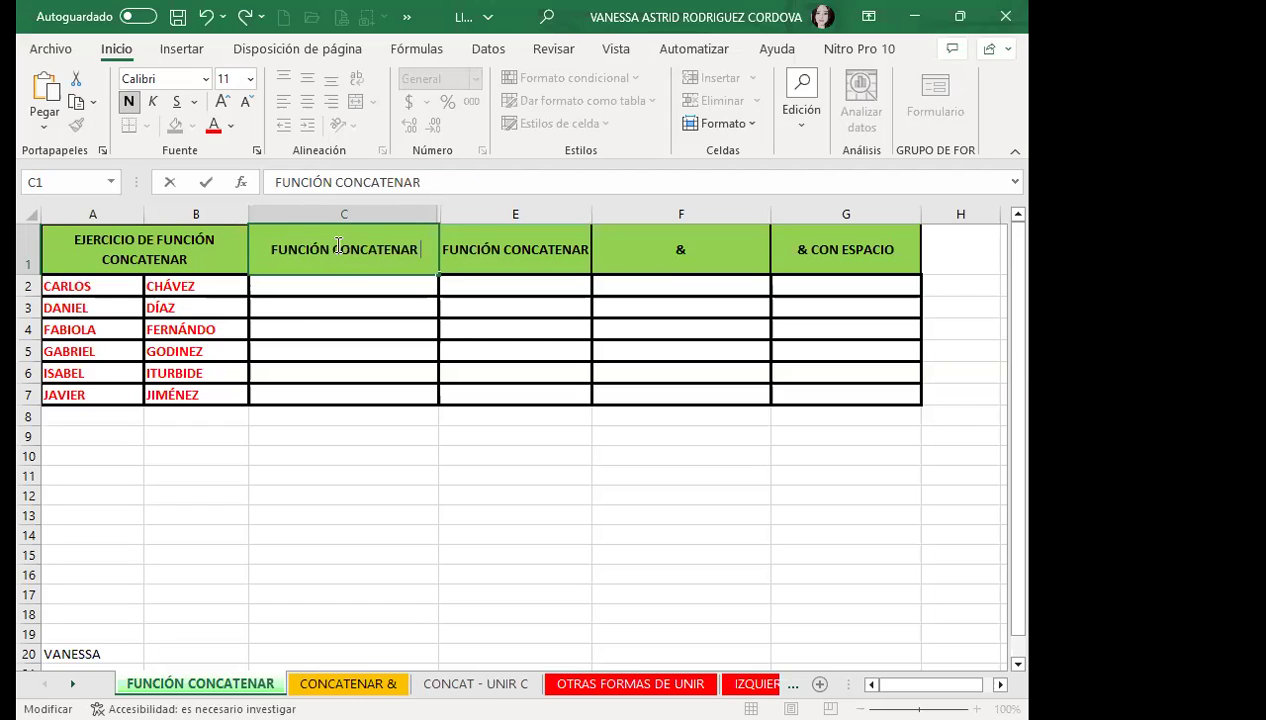
pyautogui.click(295, 289)
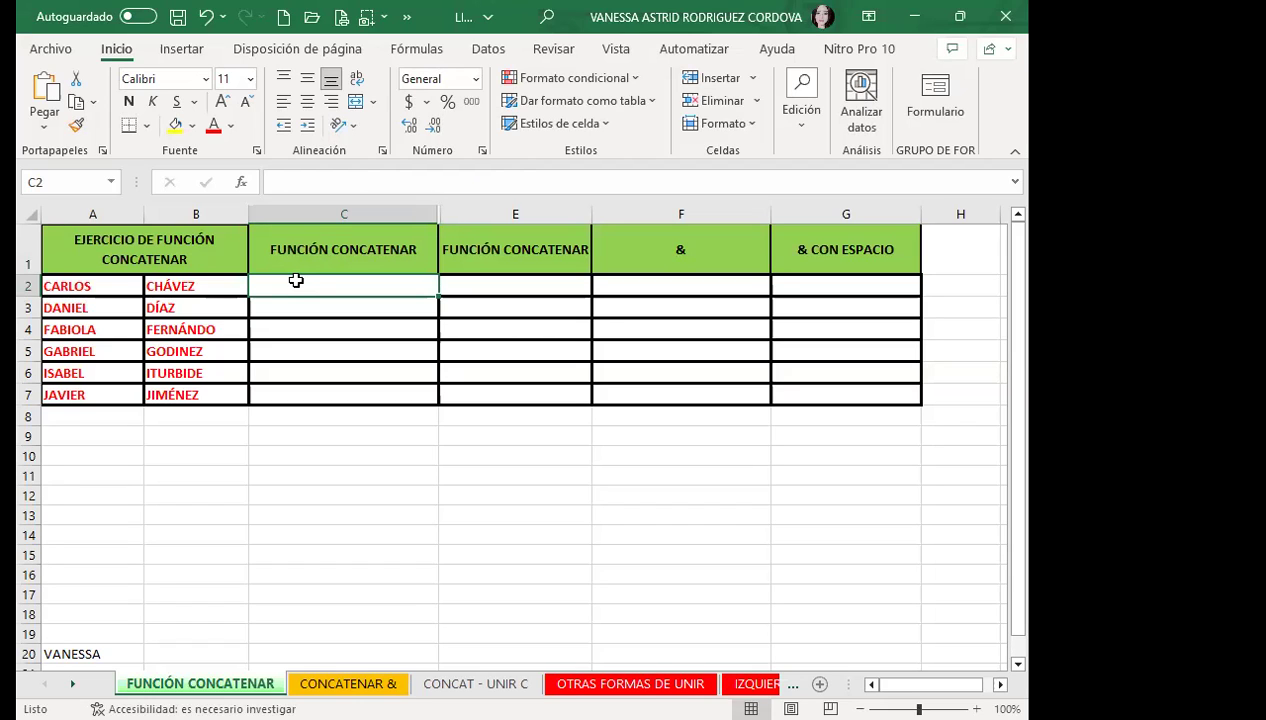
pyautogui.write('=CONCA')
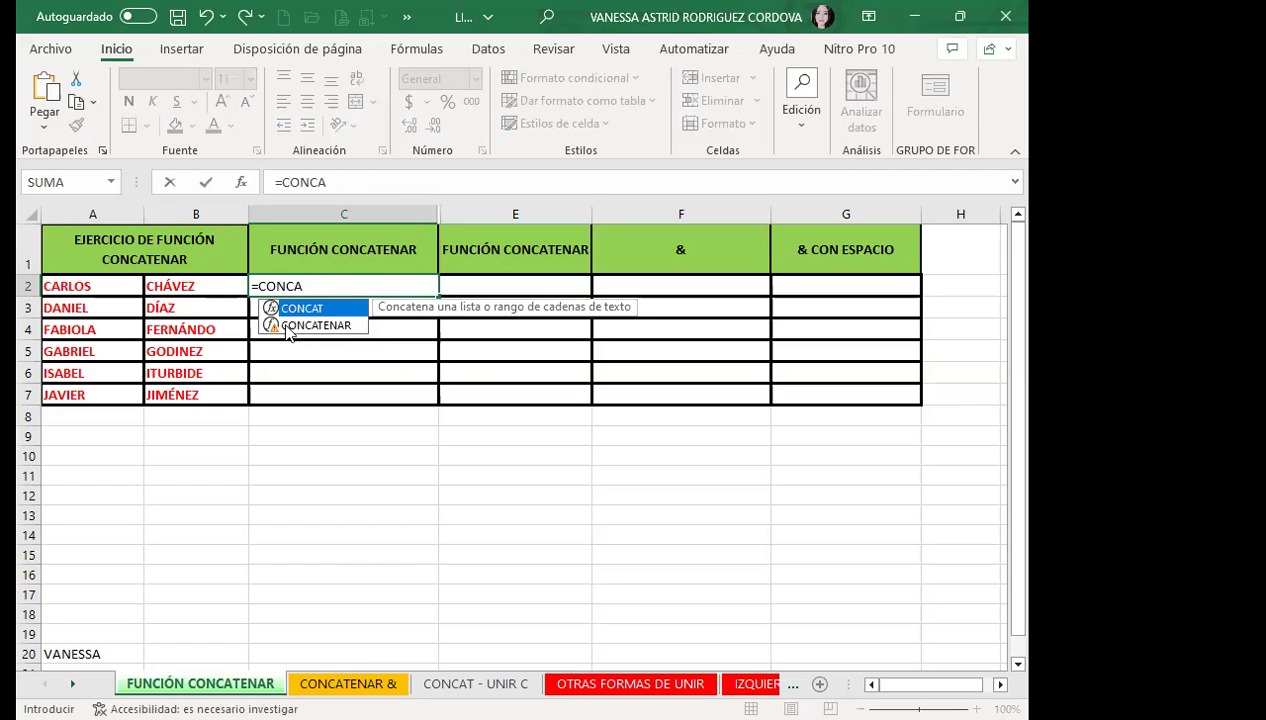
pyautogui.click(310, 326)
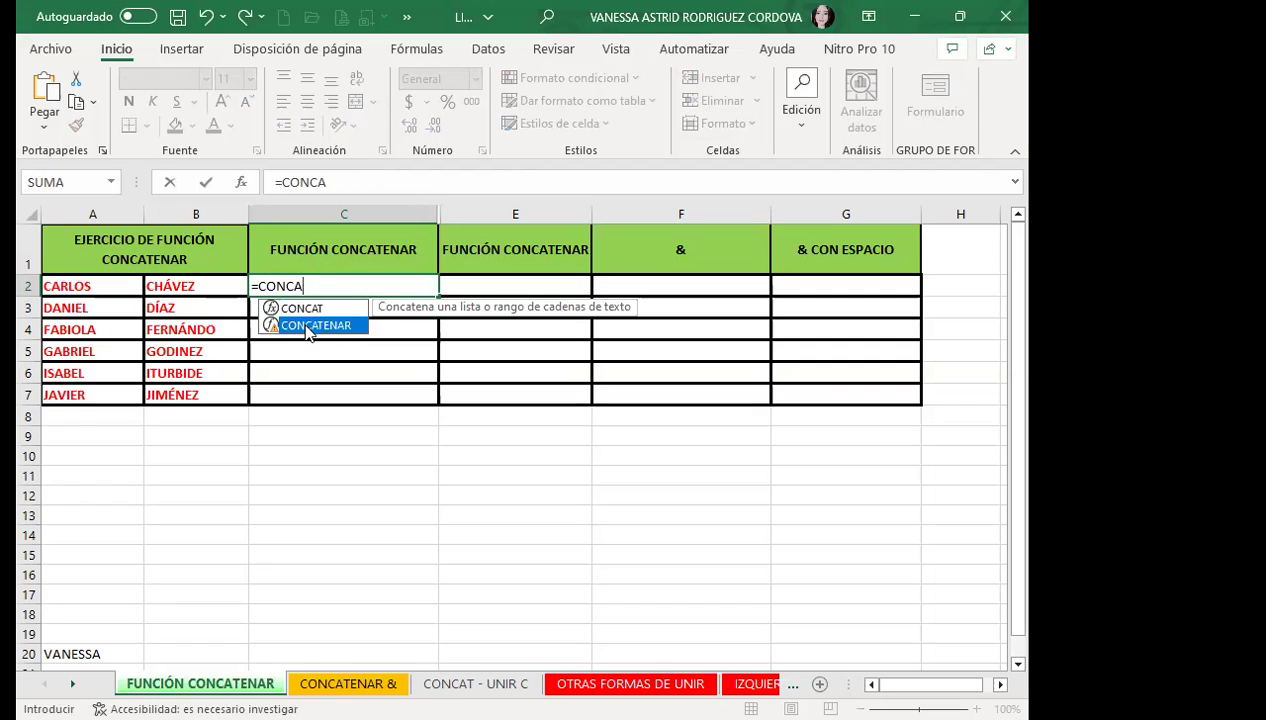
pyautogui.doubleClick(303, 325)
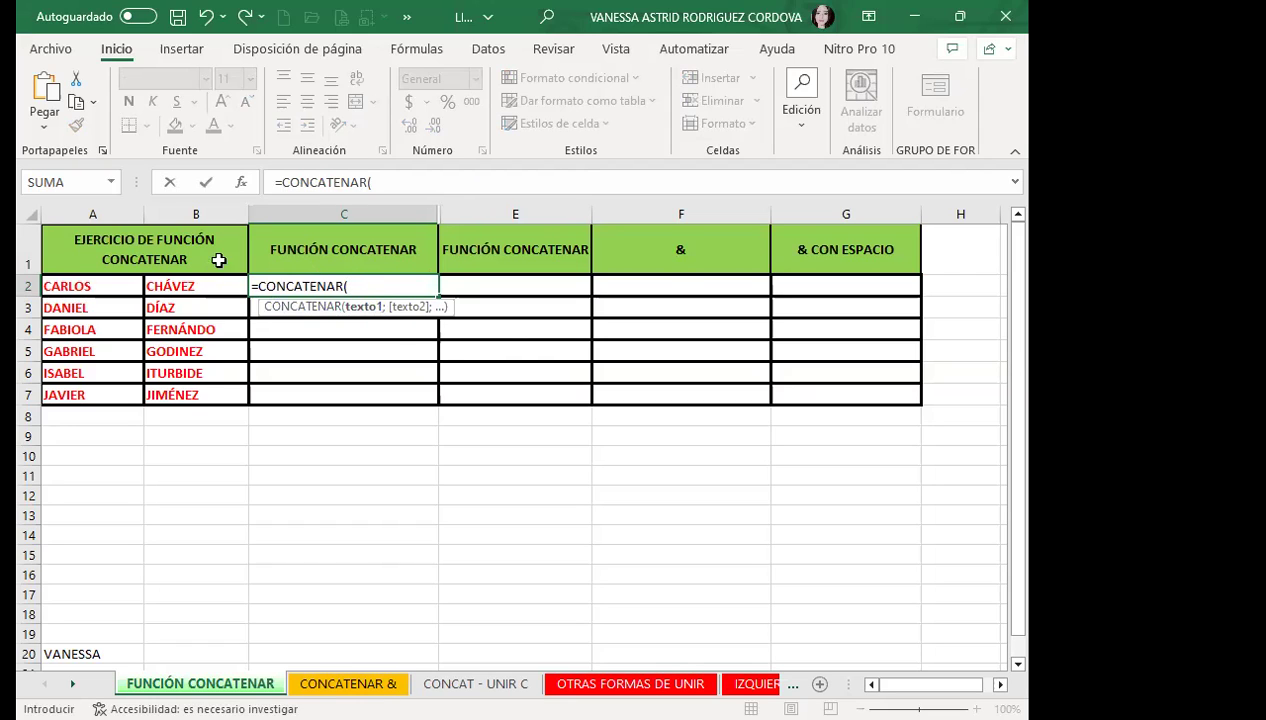
pyautogui.click(106, 285)
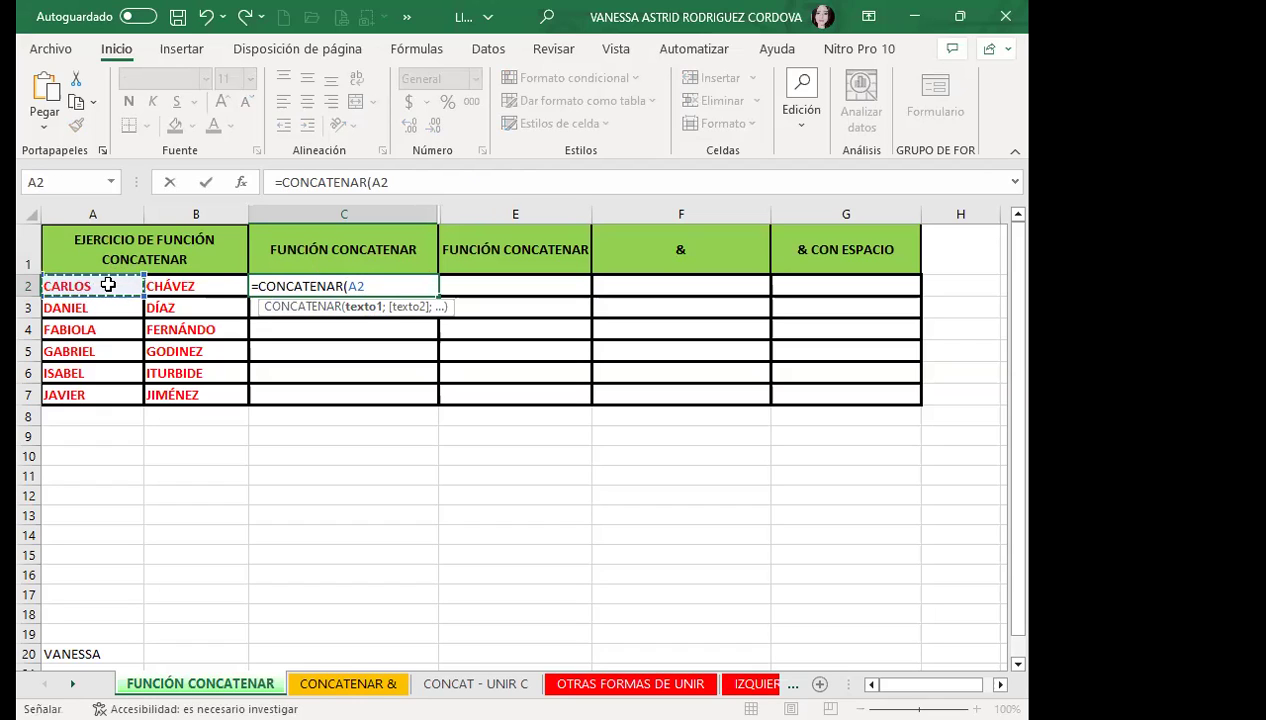
pyautogui.write(';')
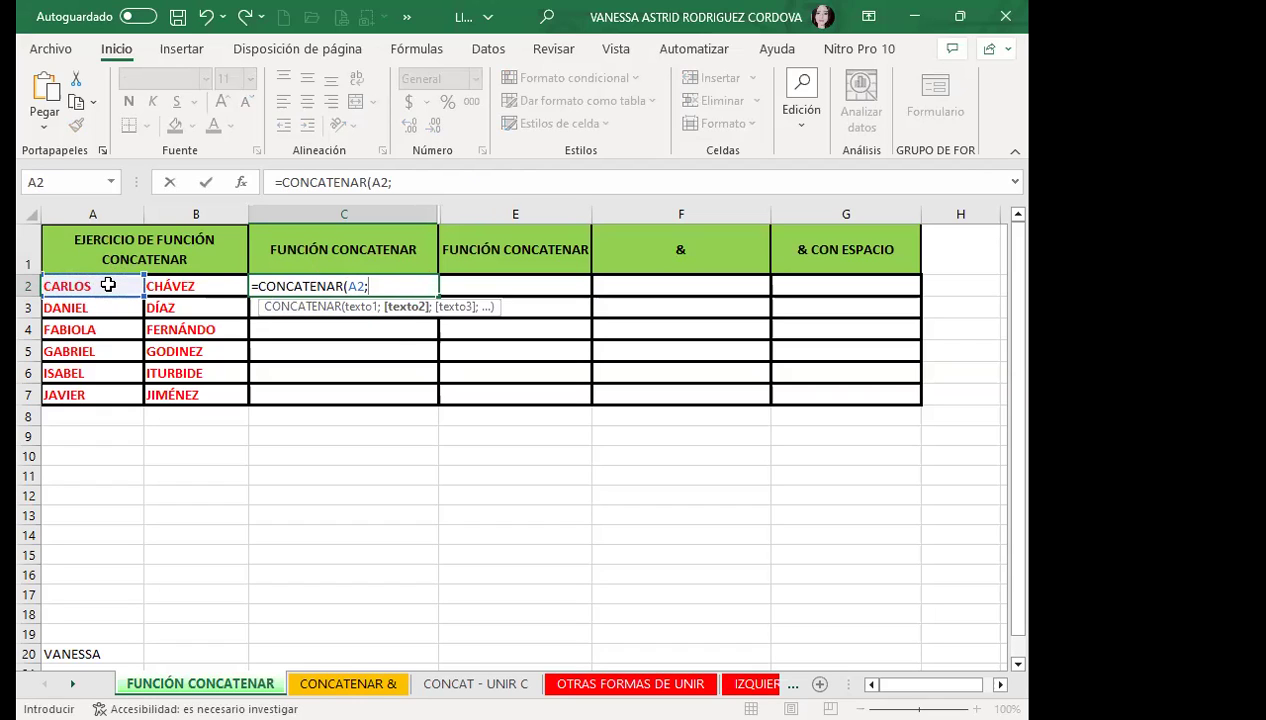
pyautogui.click(189, 281)
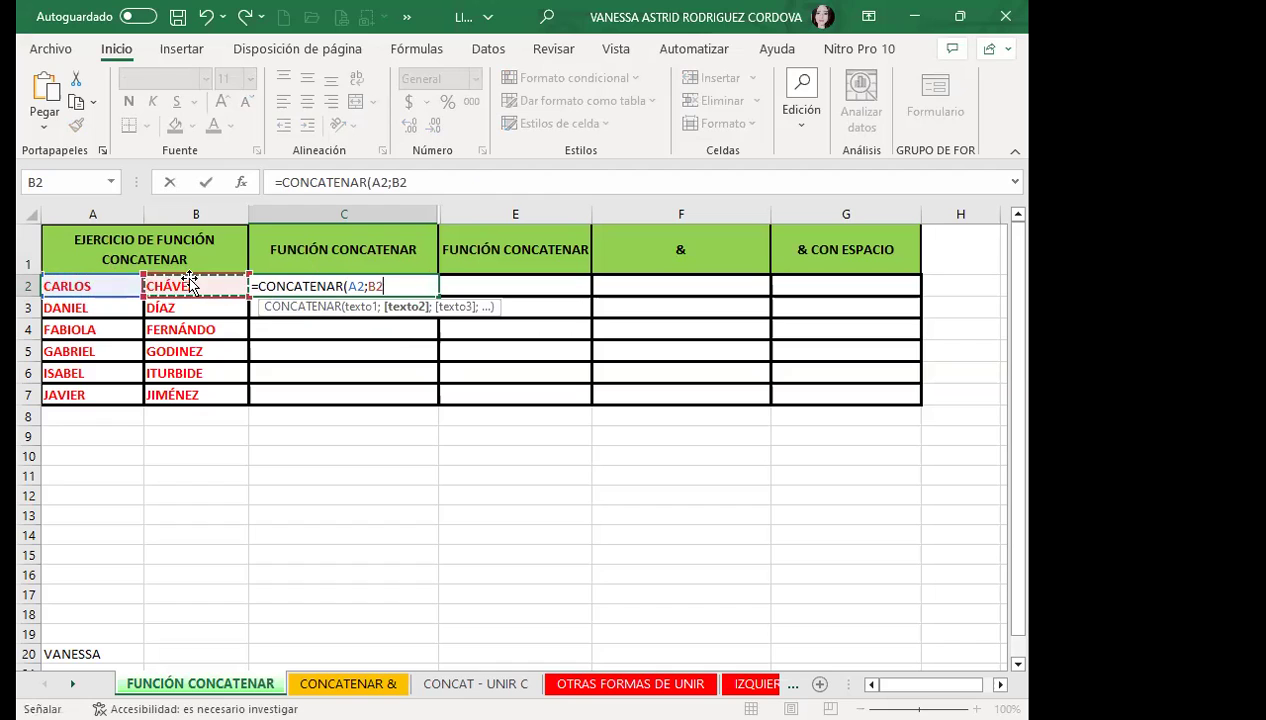
pyautogui.press('Return')
pyautogui.click(422, 289)
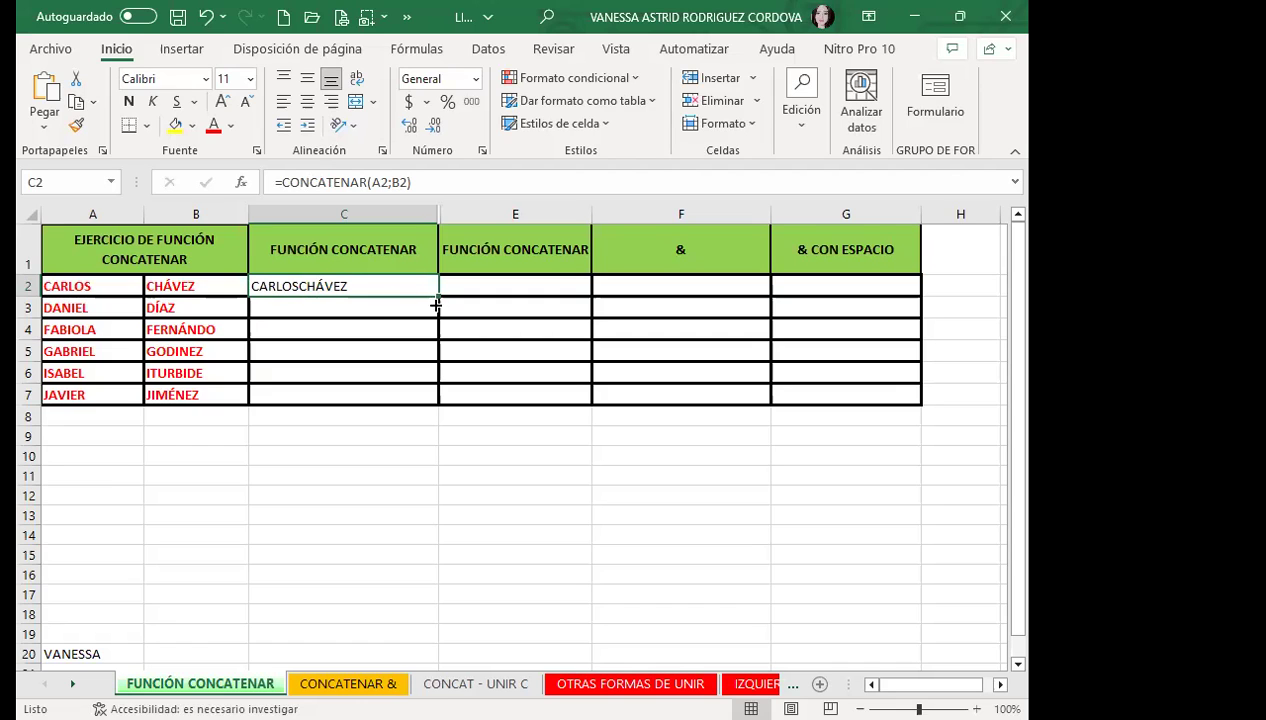
# Step: Fill the C2 formula down to C7 and check the source names in rows 6 and 7
pyautogui.moveTo(436, 300); pyautogui.dragTo(420, 394)
pyautogui.click(121, 394)
pyautogui.click(168, 394)
pyautogui.press('Right')
pyautogui.click(125, 364)
pyautogui.click(190, 368)
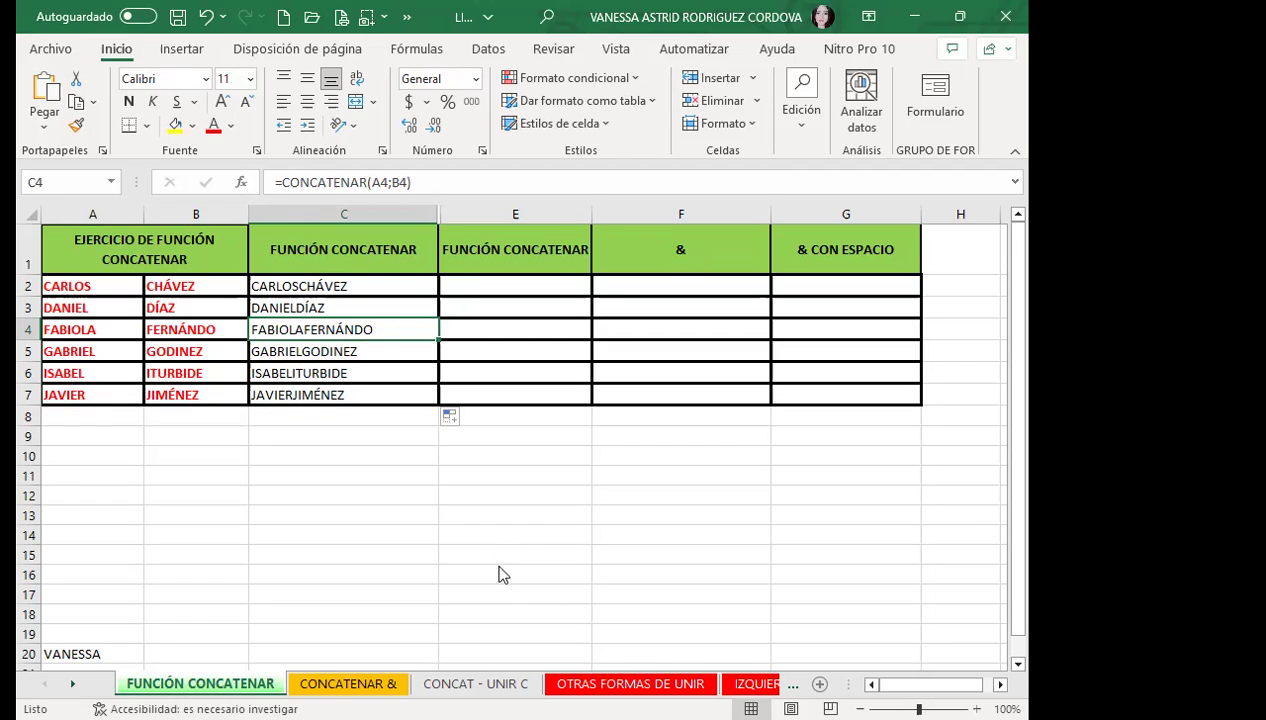
# Step: Review the copied CONCATENAR formulas in C2 and C3, then select E2
pyautogui.click(370, 291)
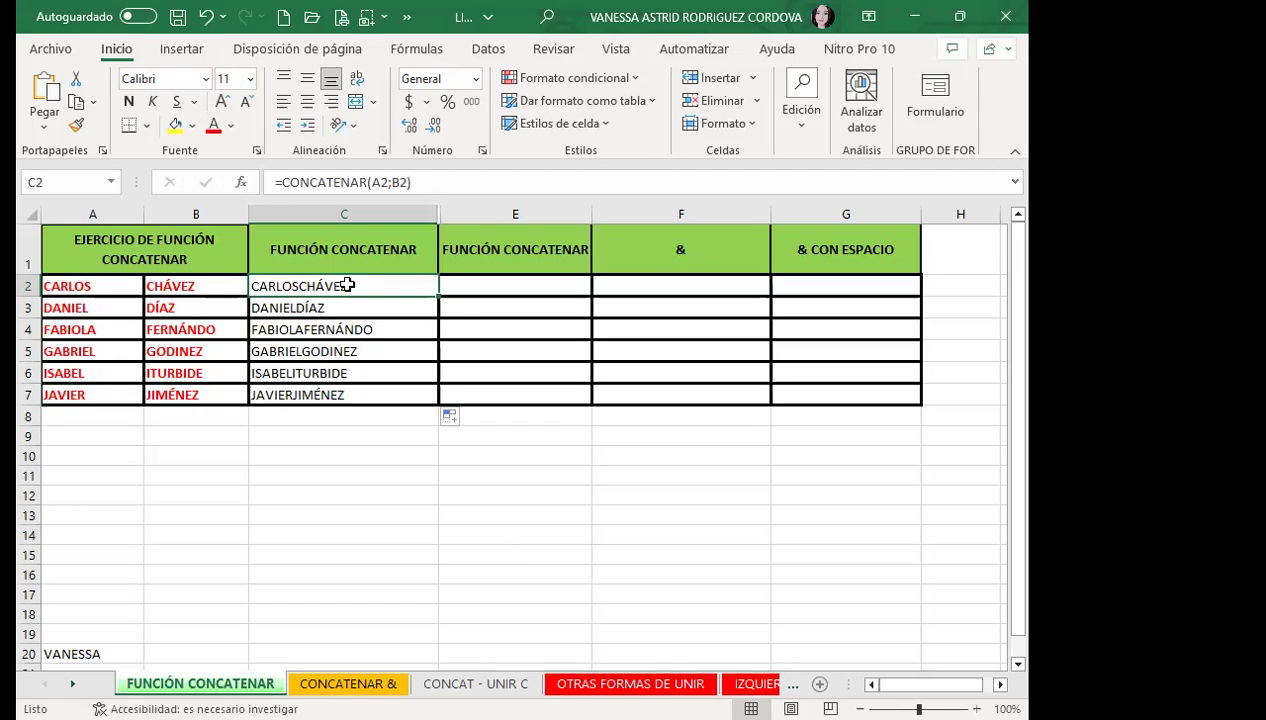
pyautogui.click(345, 304)
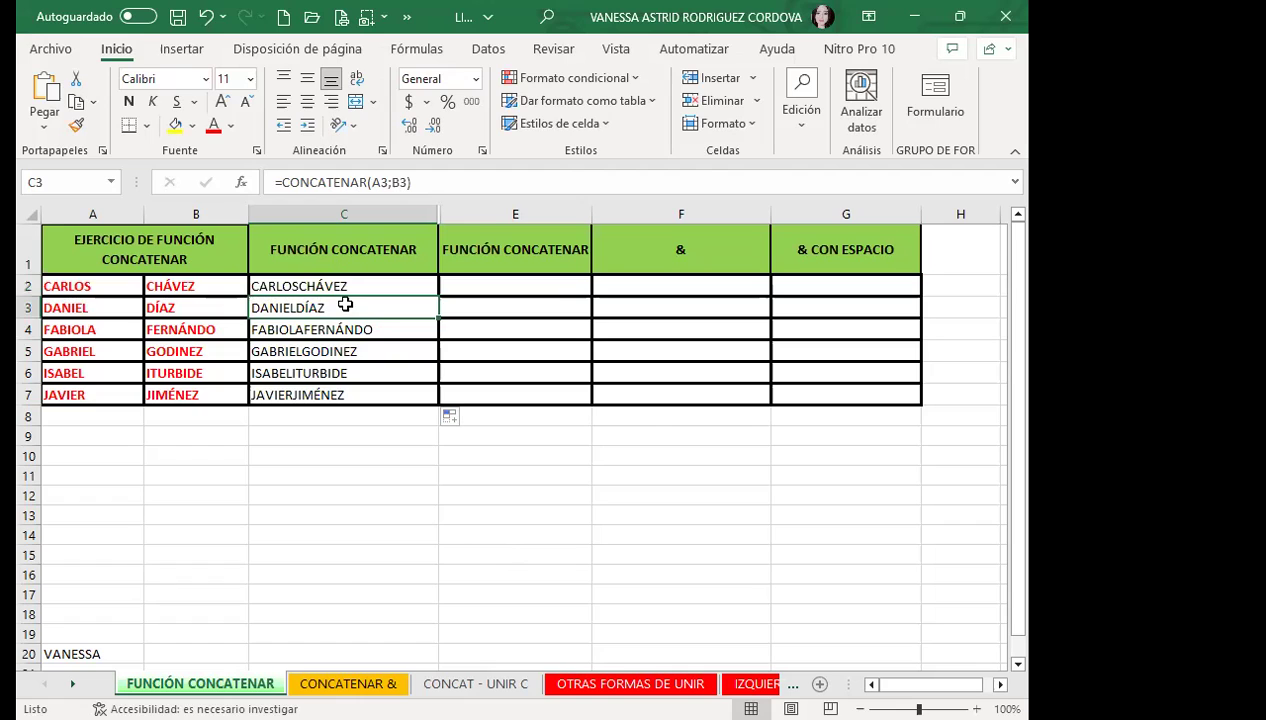
pyautogui.click(342, 285)
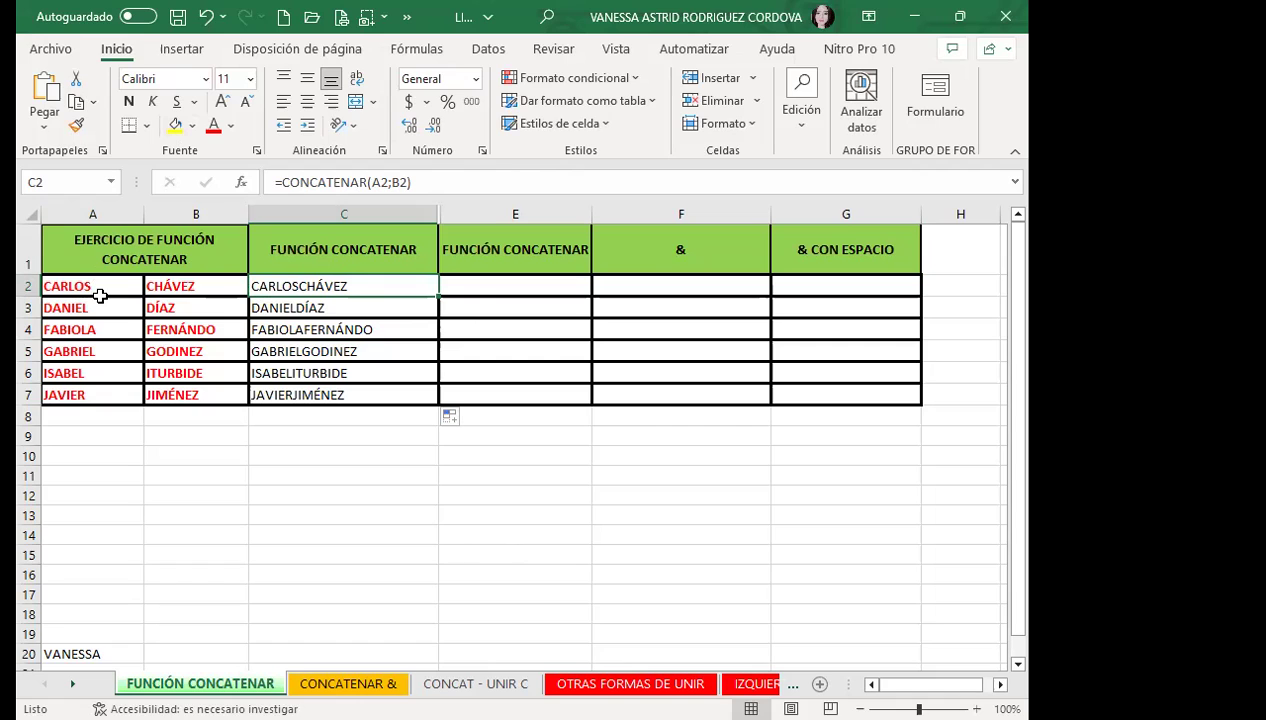
pyautogui.click(100, 287)
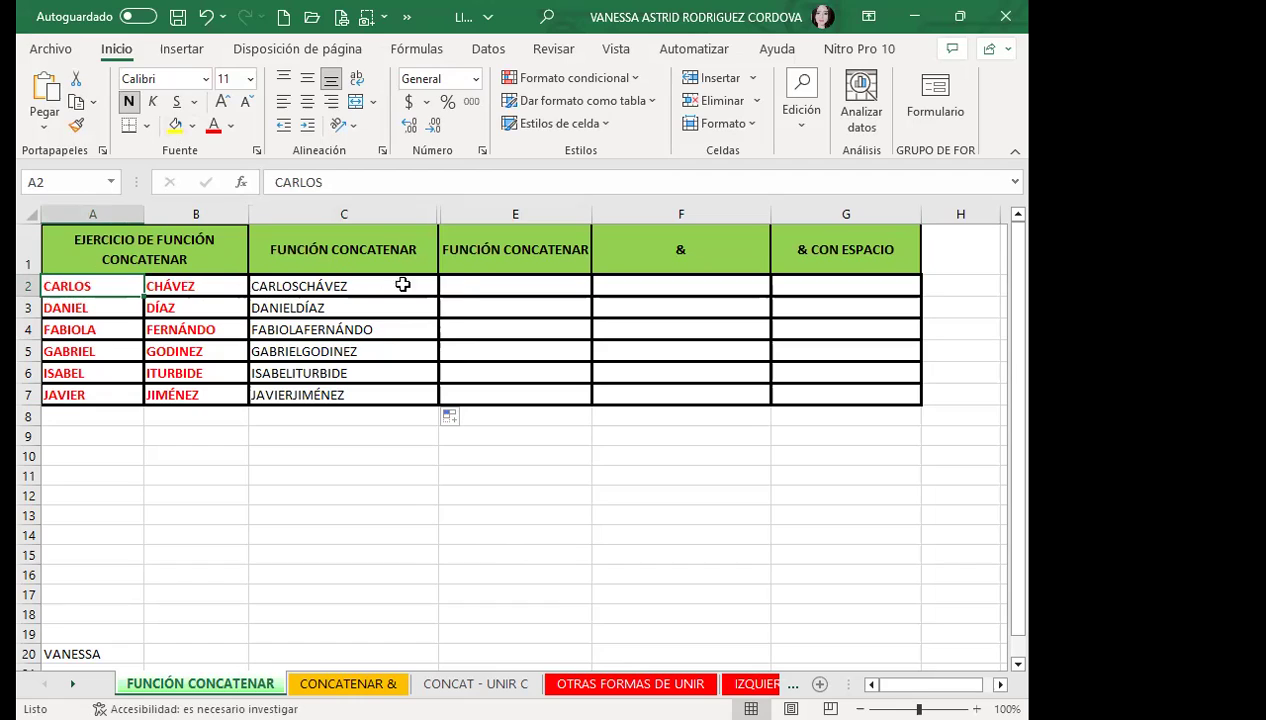
pyautogui.click(462, 286)
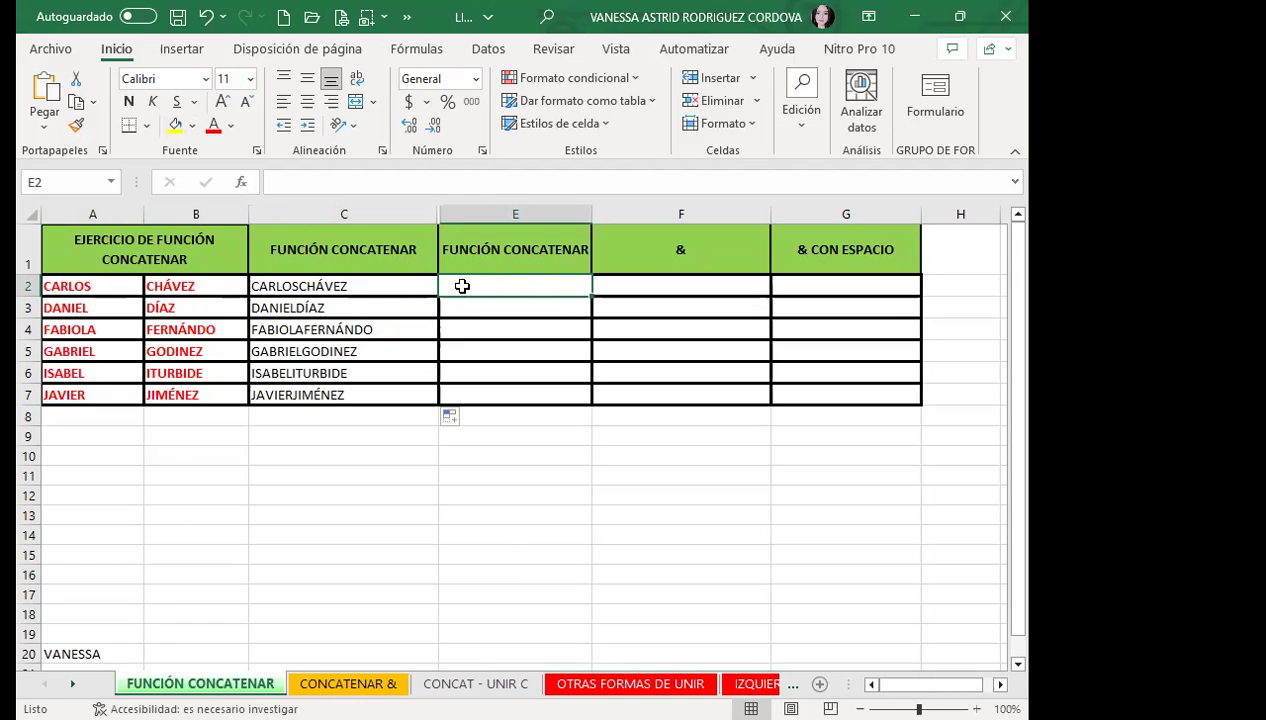
# Step: Enter =CONCATENAR(A2;" ";B2) in E2, joining the names with quoted spaces
pyautogui.write('=')
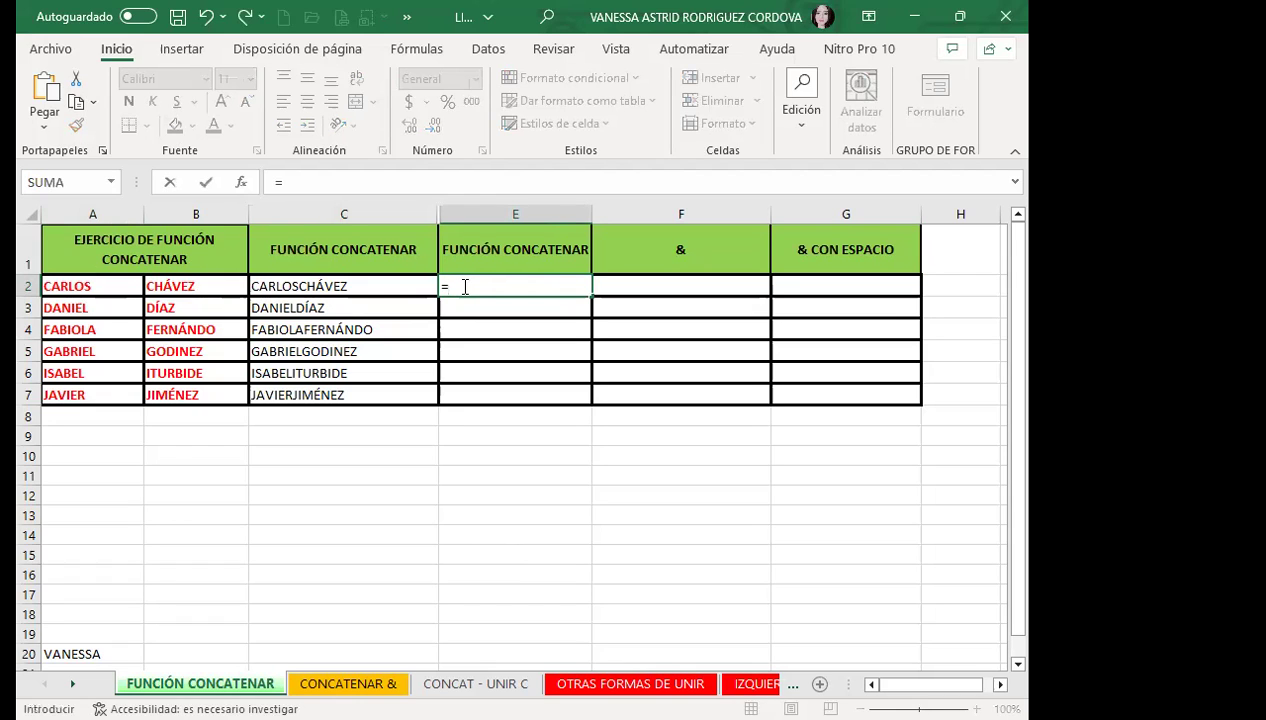
pyautogui.write('CONC')
pyautogui.click(484, 325)
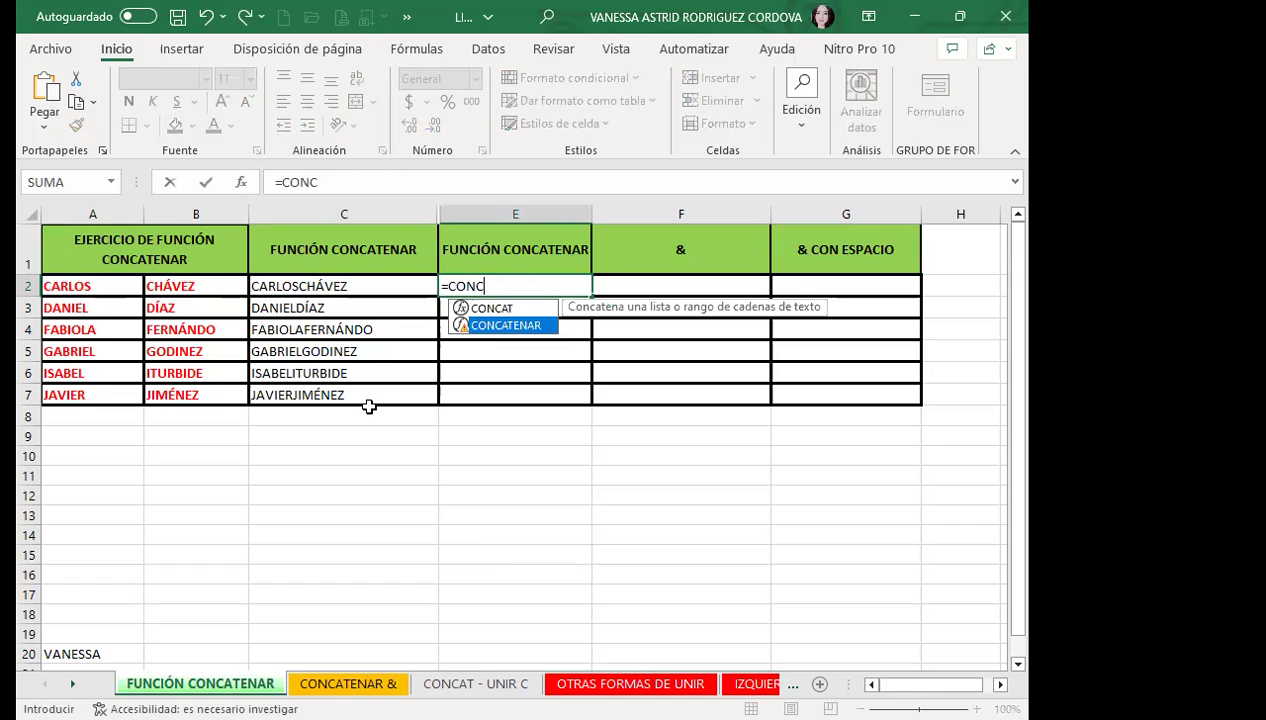
pyautogui.press('Tab')
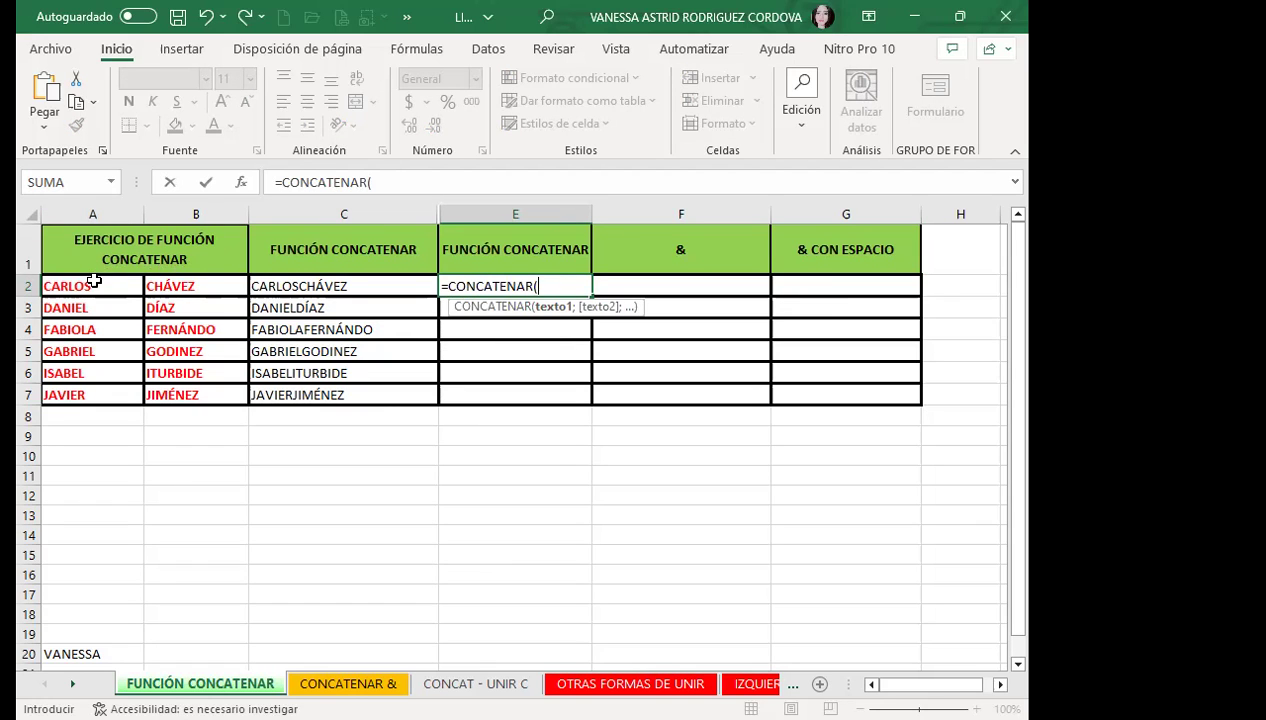
pyautogui.click(94, 284)
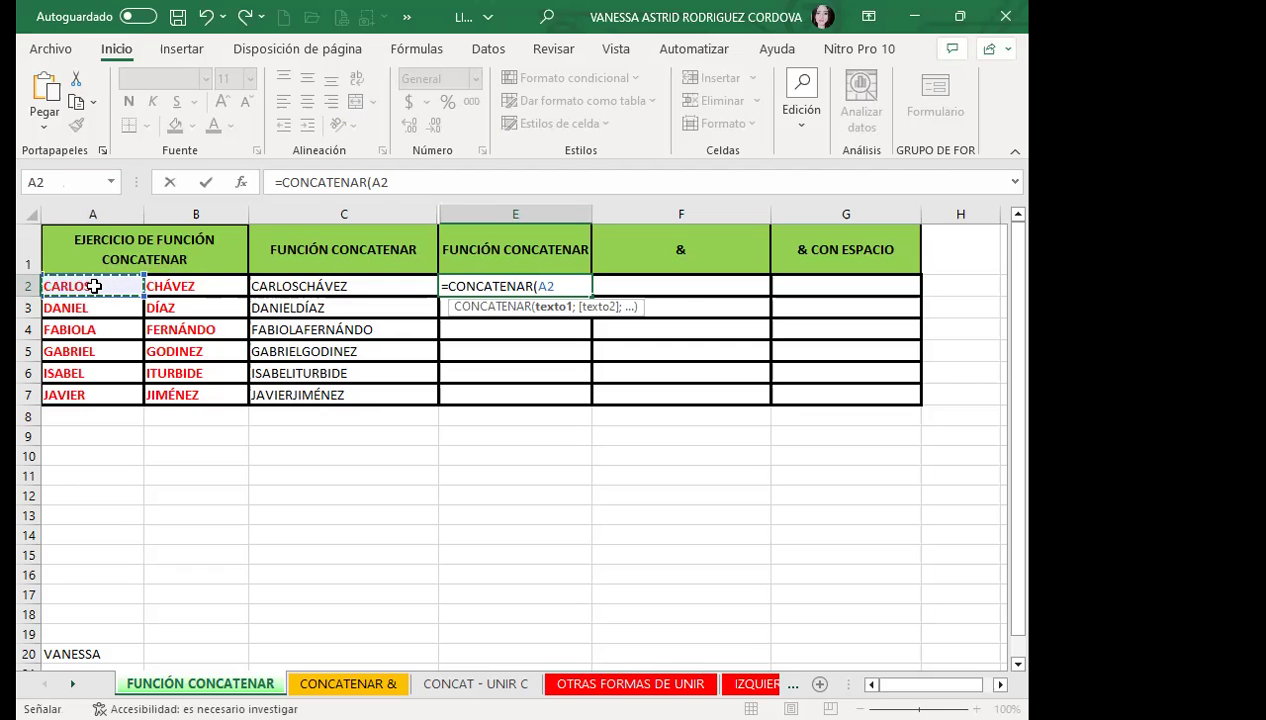
pyautogui.write(';"')
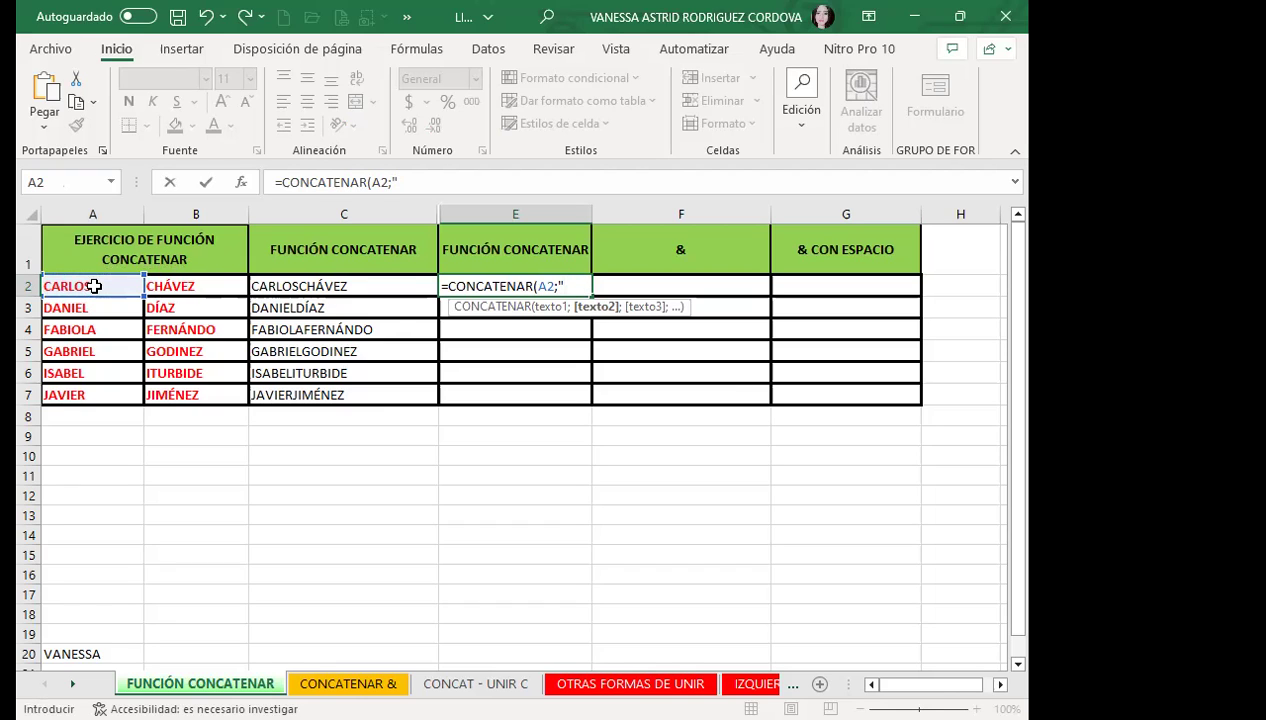
pyautogui.write('     "')
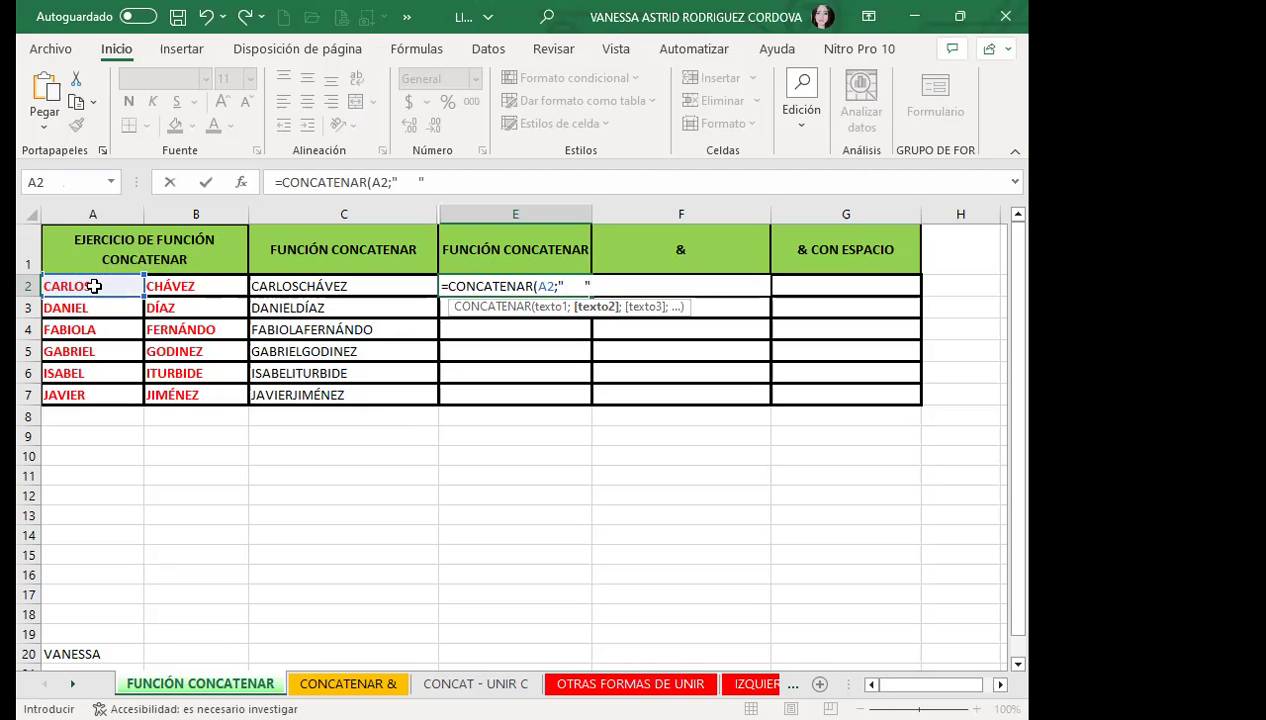
pyautogui.write(';')
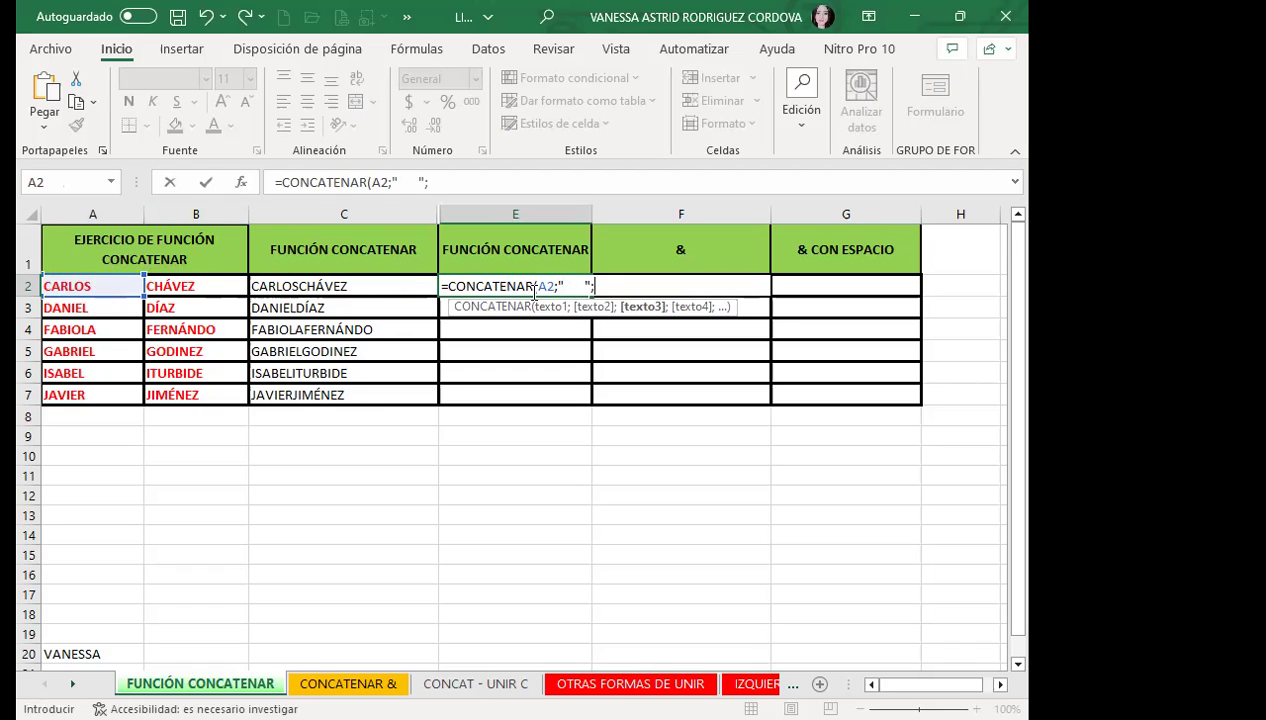
pyautogui.click(211, 285)
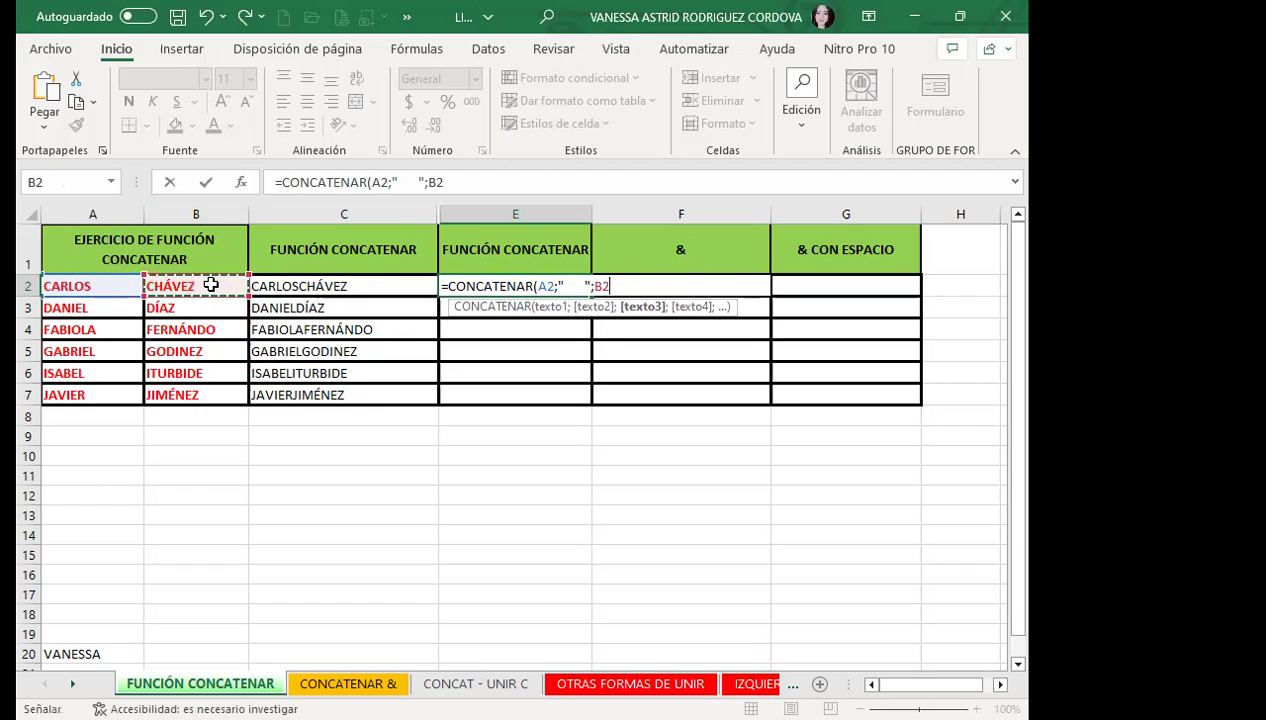
pyautogui.press('Return')
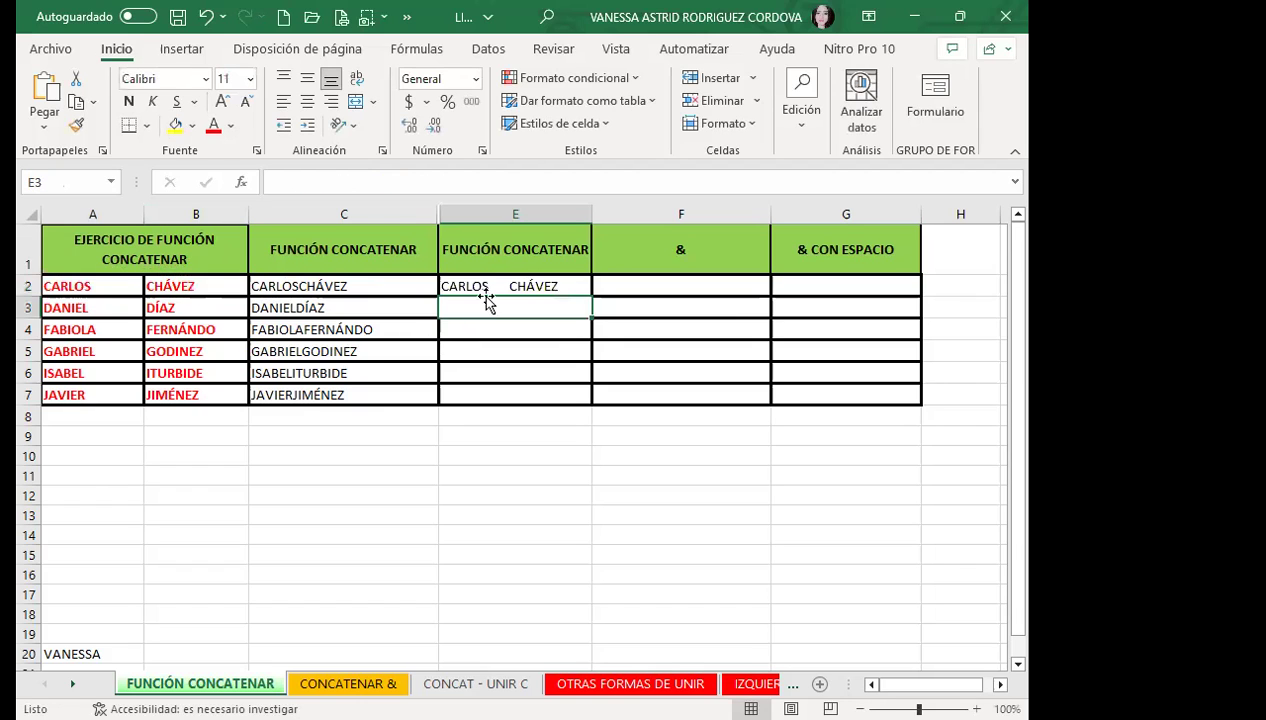
pyautogui.click(484, 284)
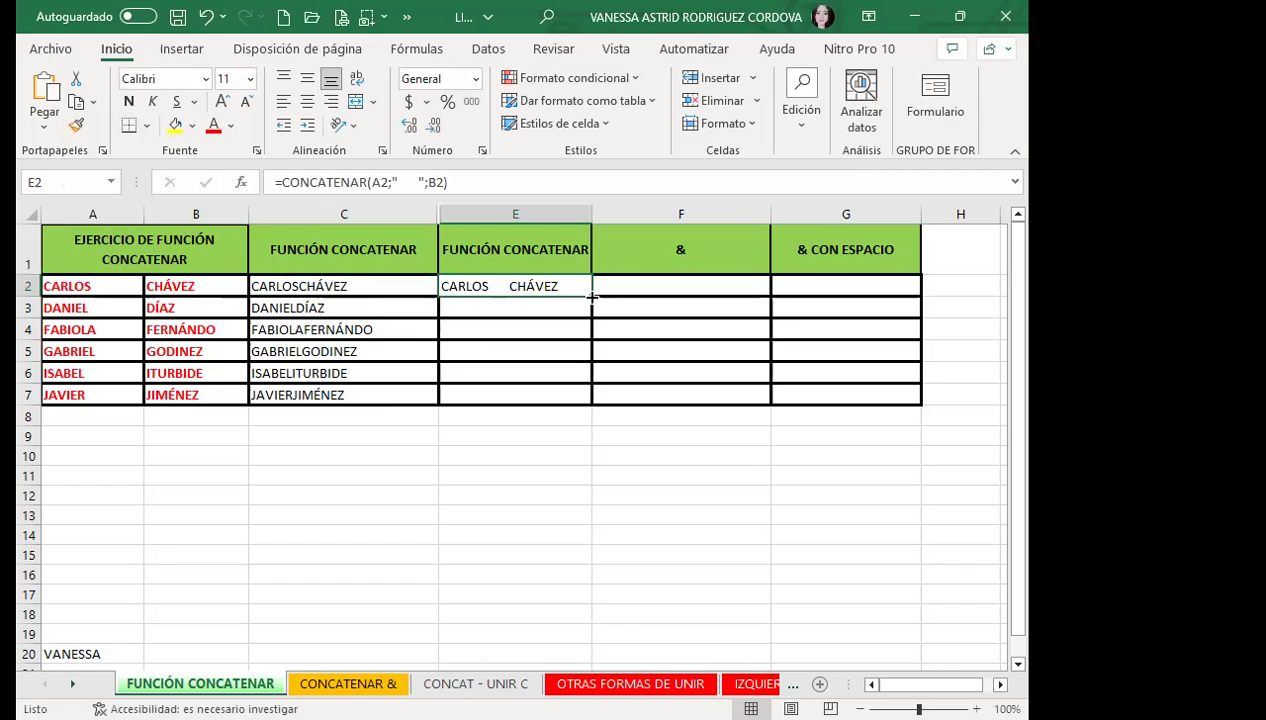
# Step: Fill E2 down to E7, shorten the quoted spaces in the formula, and fill down again
pyautogui.moveTo(596, 292); pyautogui.dragTo(570, 398)
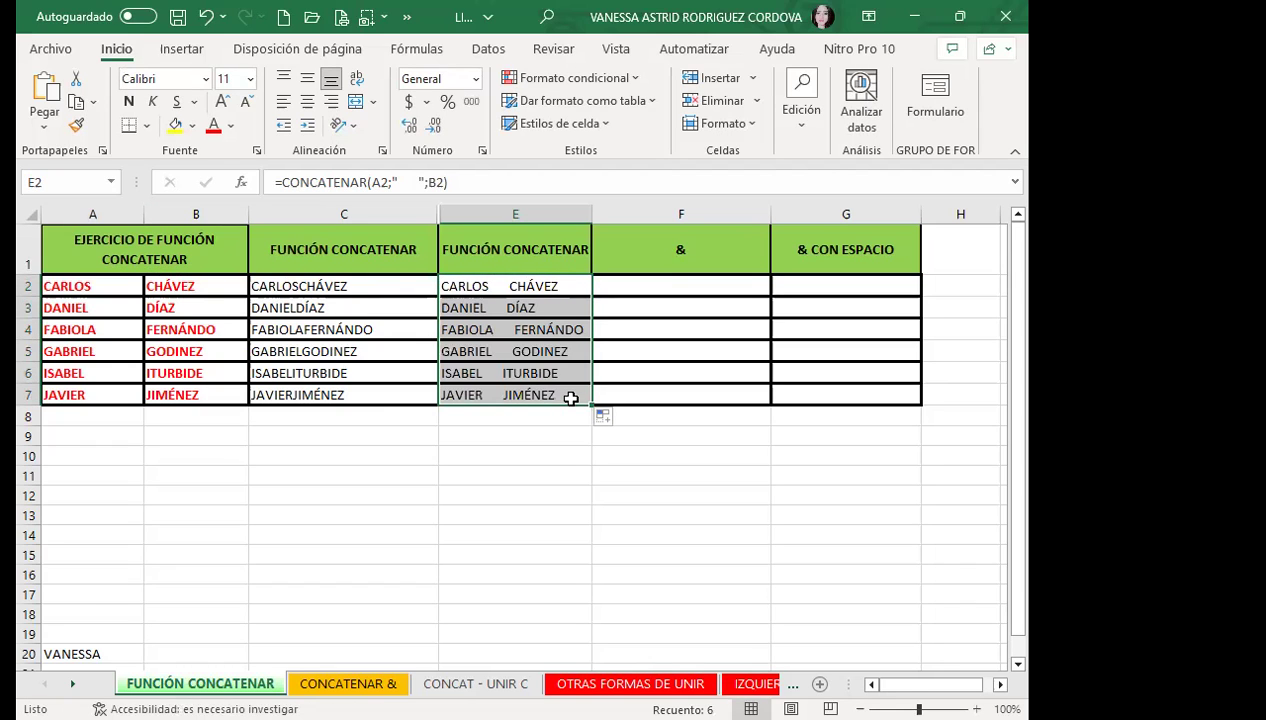
pyautogui.click(416, 182)
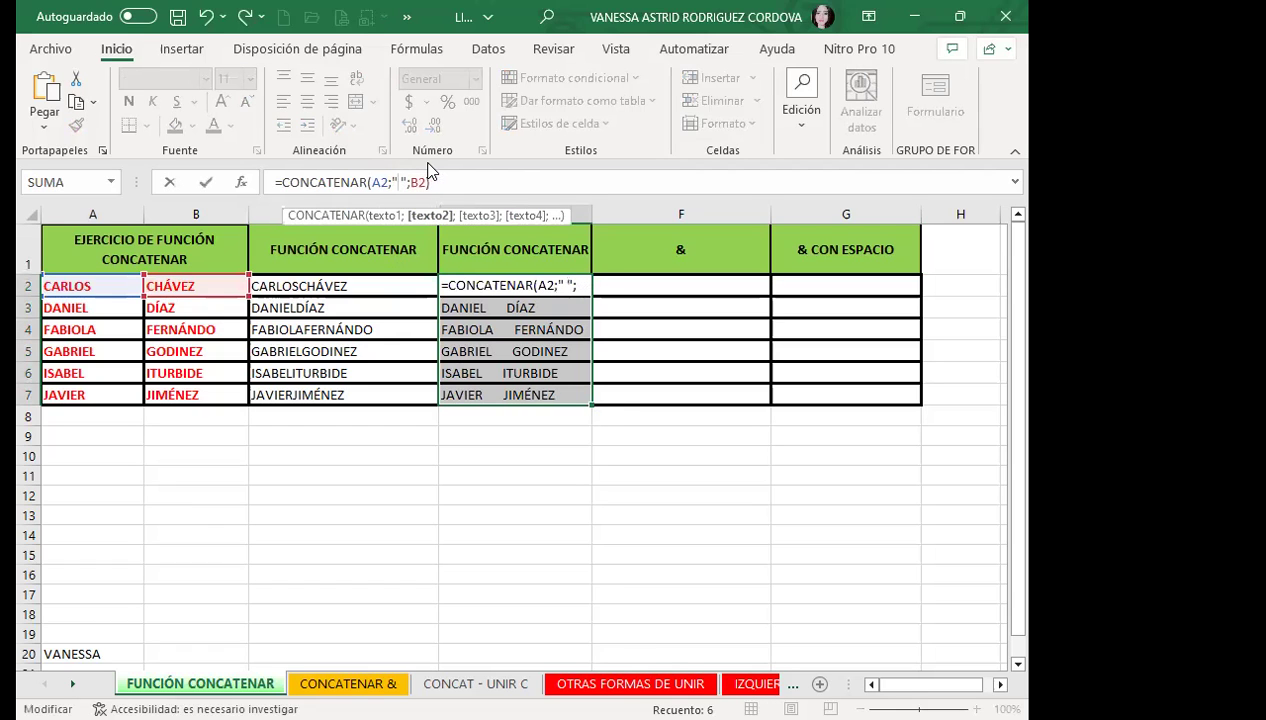
pyautogui.press('Return')
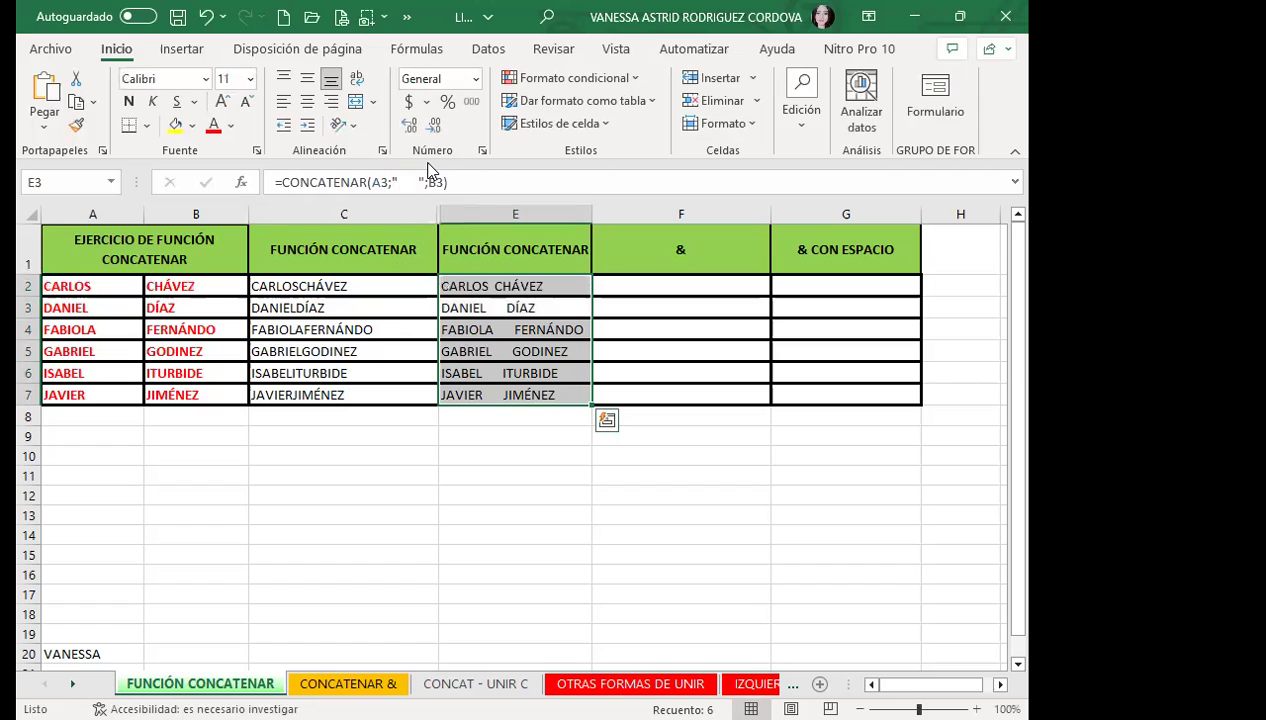
pyautogui.click(559, 288)
pyautogui.click(561, 291)
pyautogui.moveTo(591, 297); pyautogui.dragTo(575, 405)
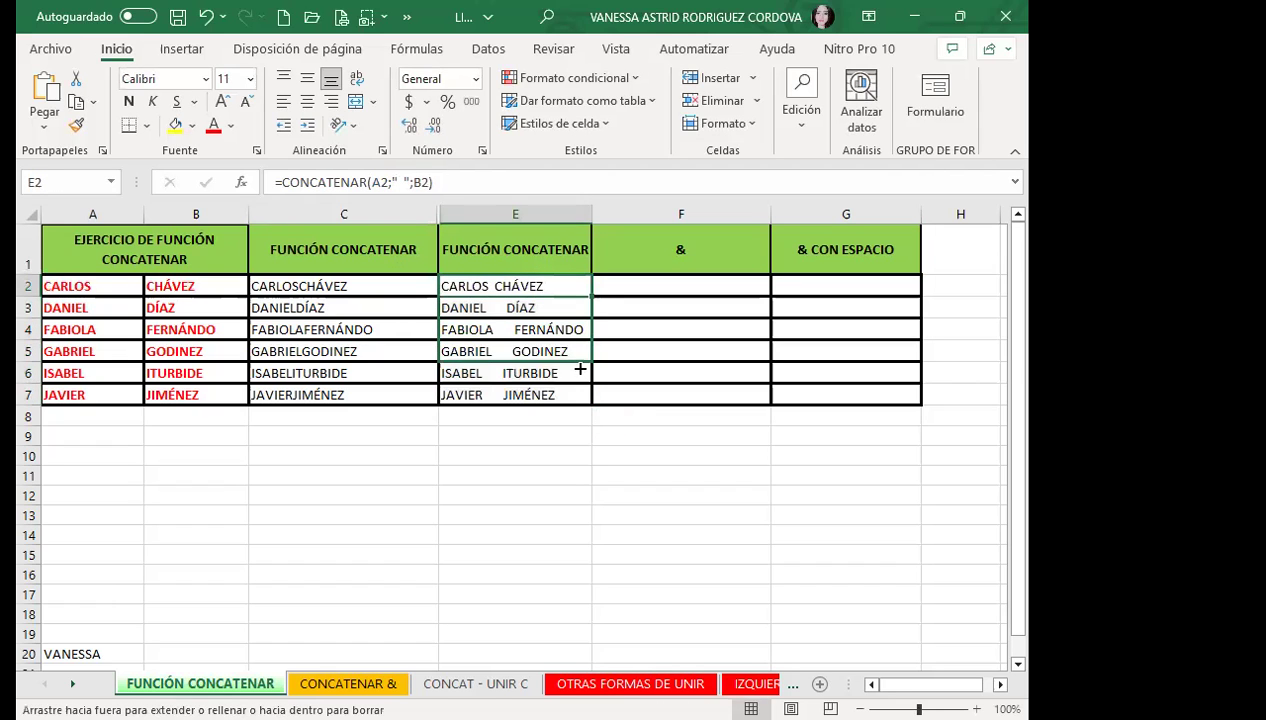
pyautogui.click(526, 288)
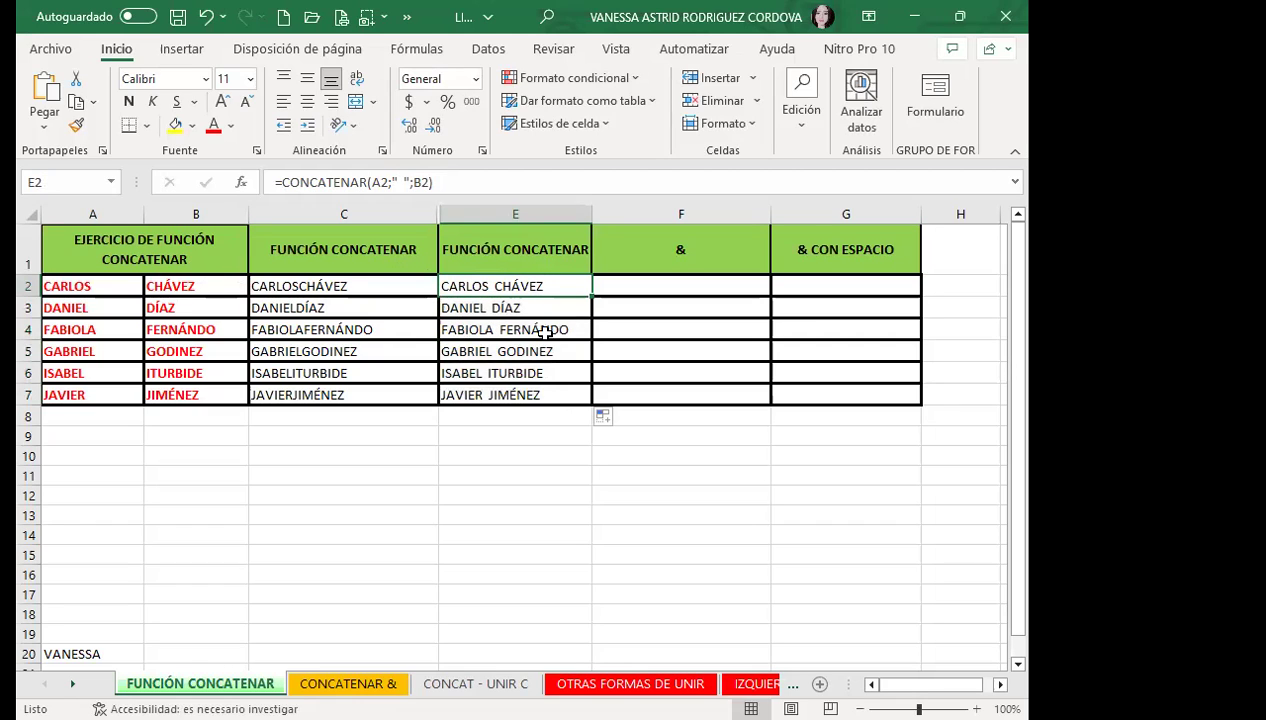
pyautogui.click(322, 284)
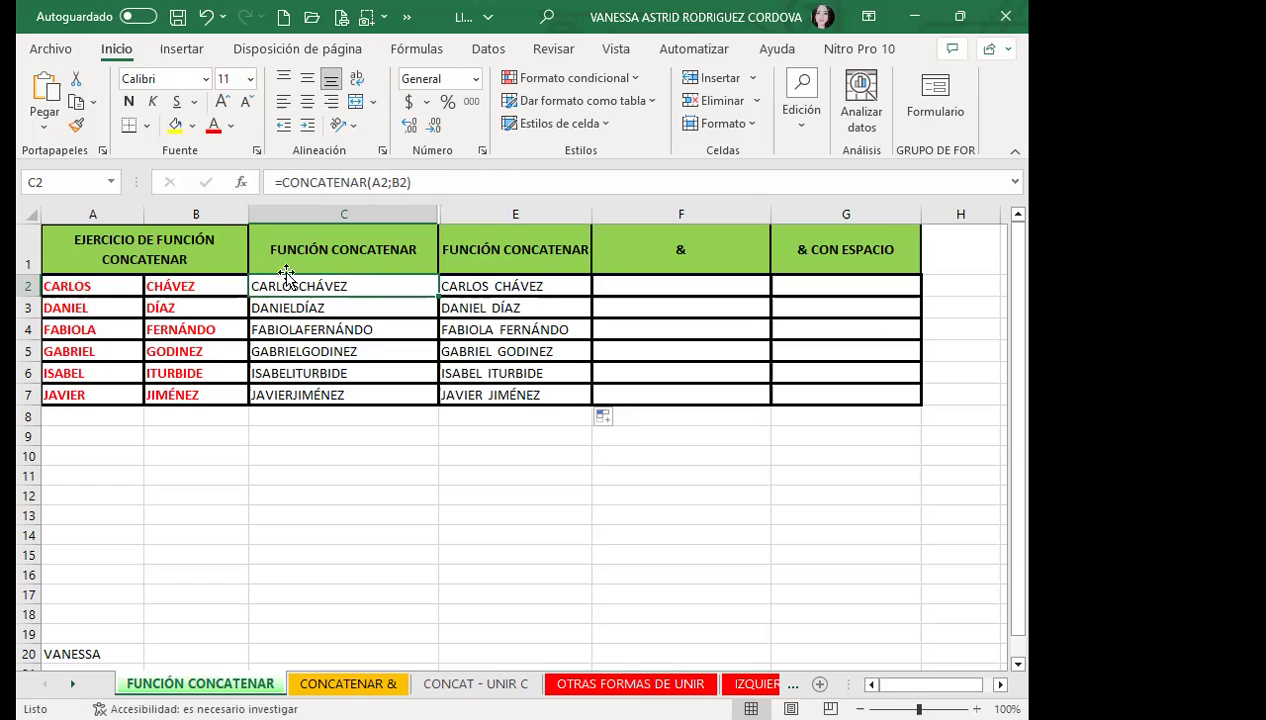
pyautogui.click(474, 288)
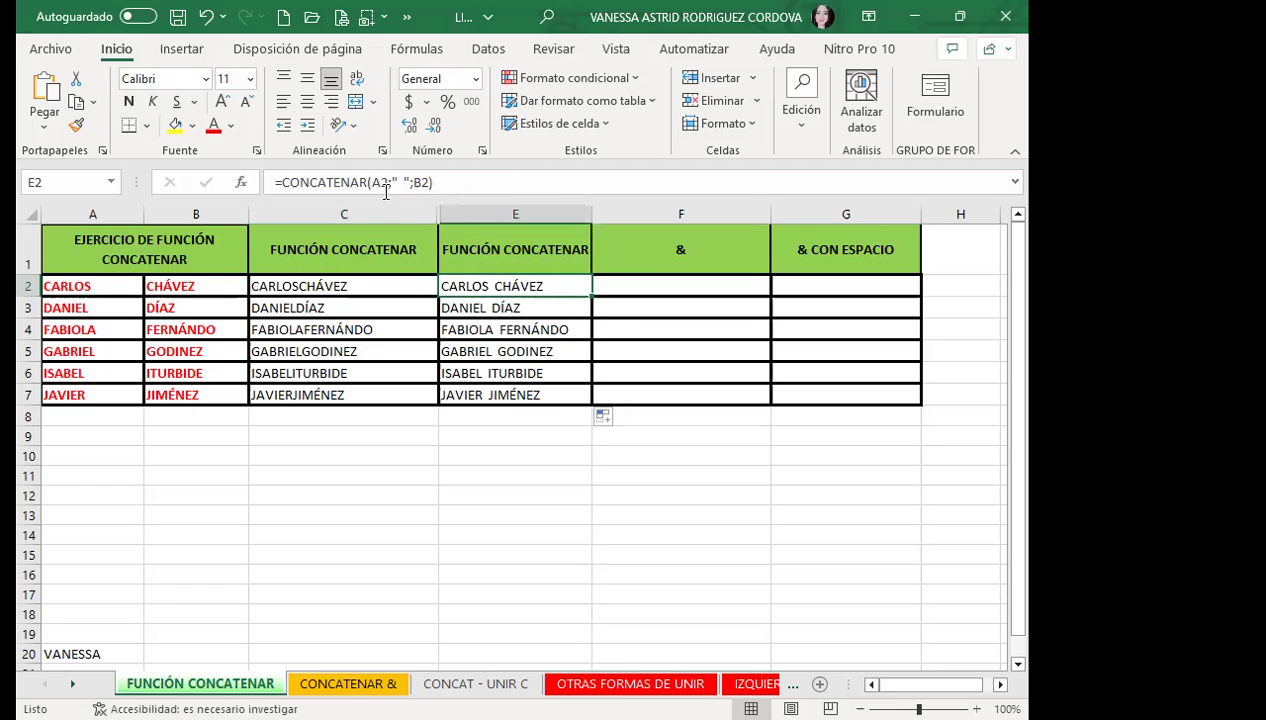
pyautogui.click(361, 289)
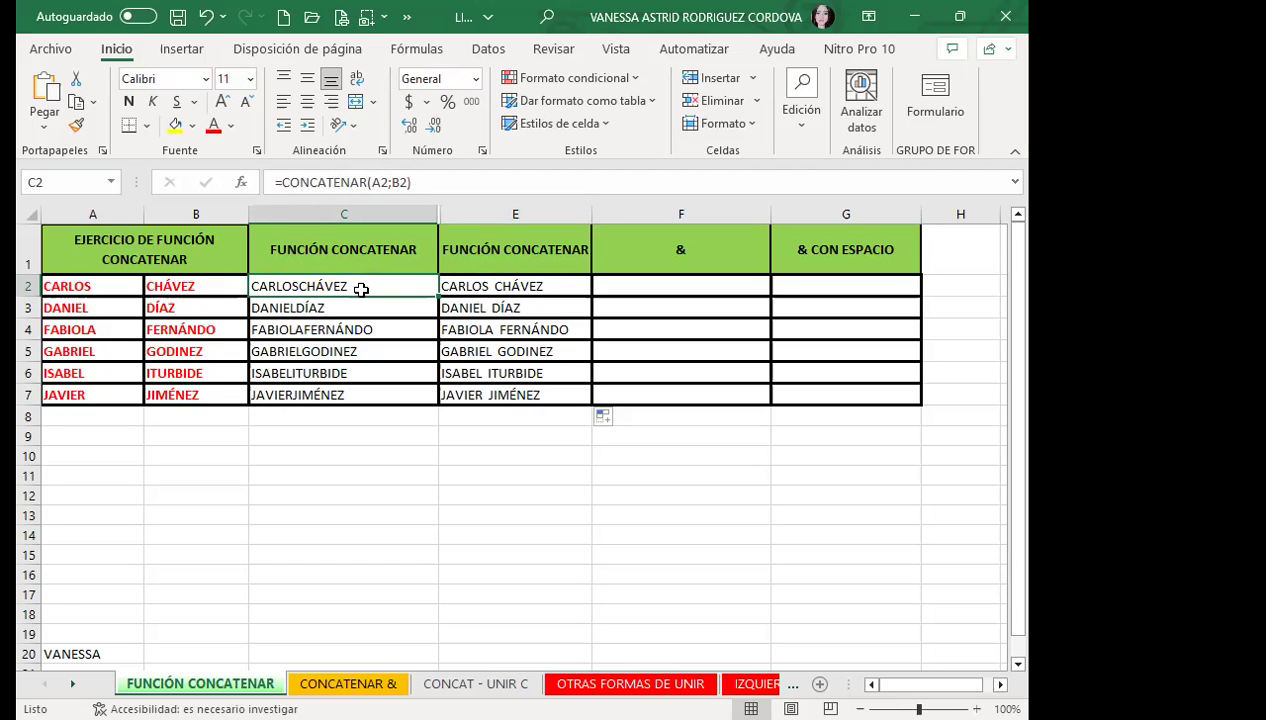
# Step: Add a trailing space after the first names CARLOS, DANIEL and FABIOLA in column A
pyautogui.doubleClick(98, 285)
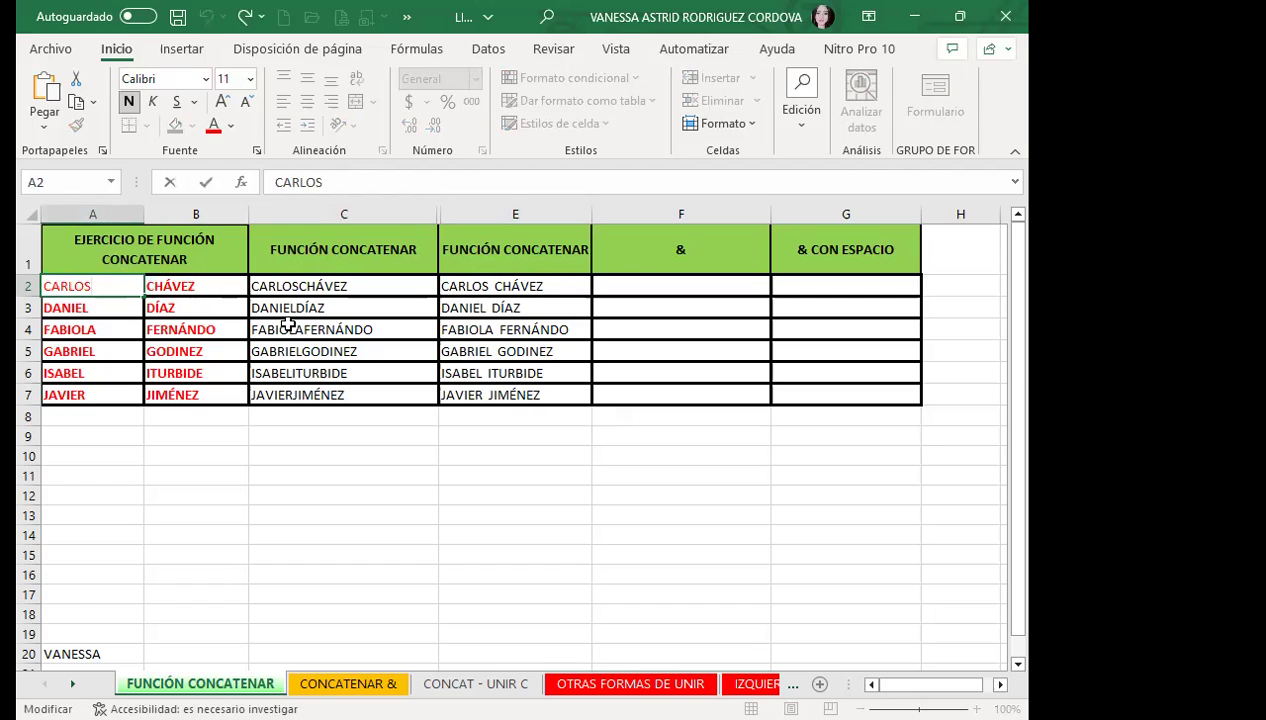
pyautogui.press('Return')
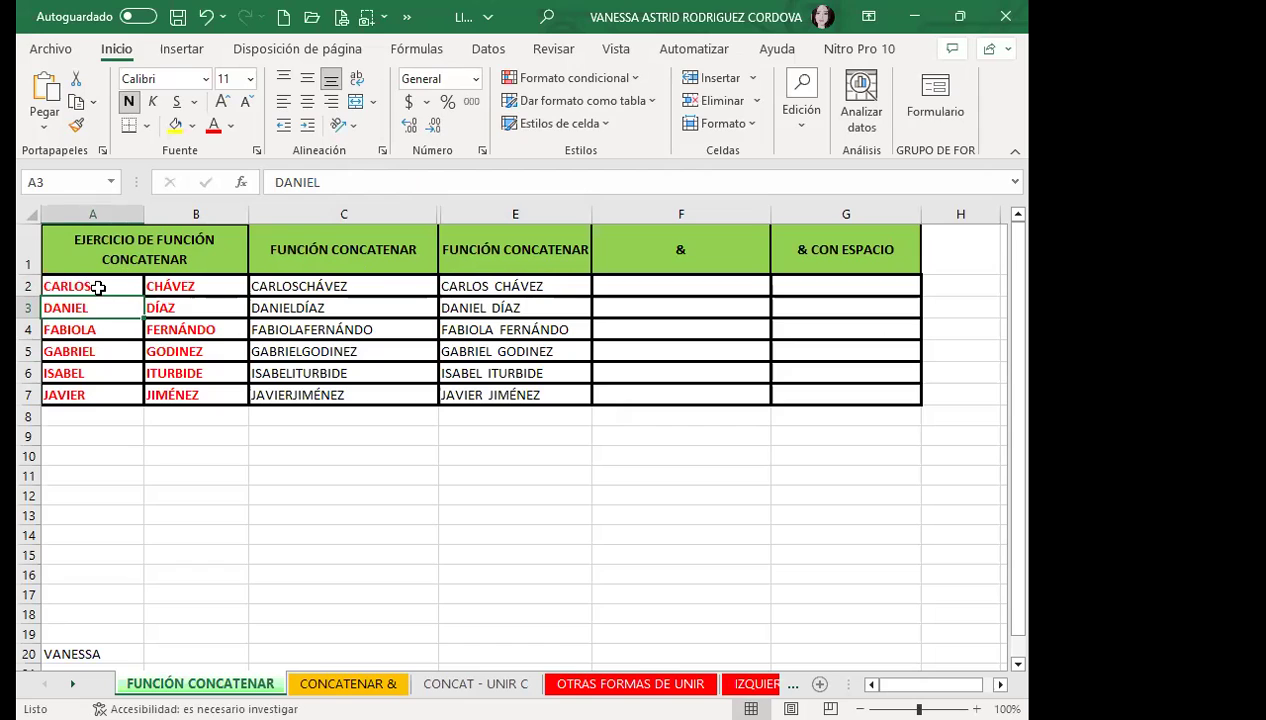
pyautogui.doubleClick(100, 287)
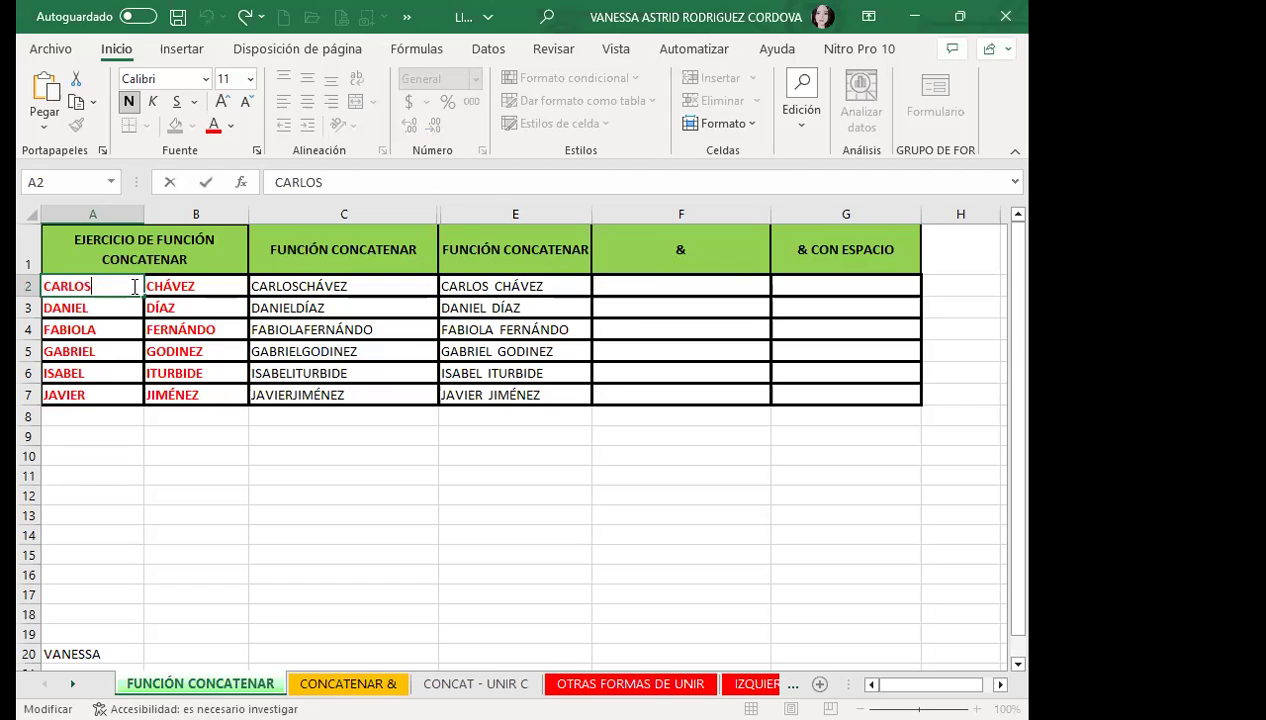
pyautogui.click(100, 309)
pyautogui.doubleClick(101, 310)
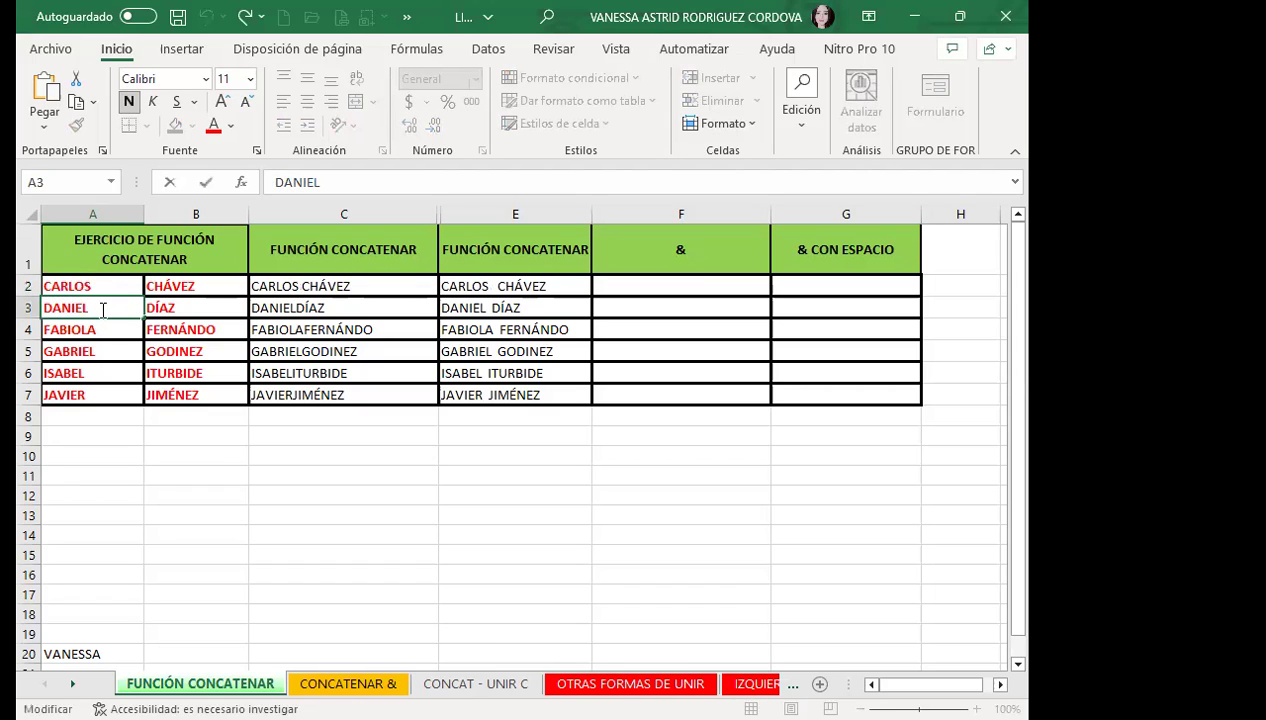
pyautogui.click(105, 328)
pyautogui.doubleClick(106, 327)
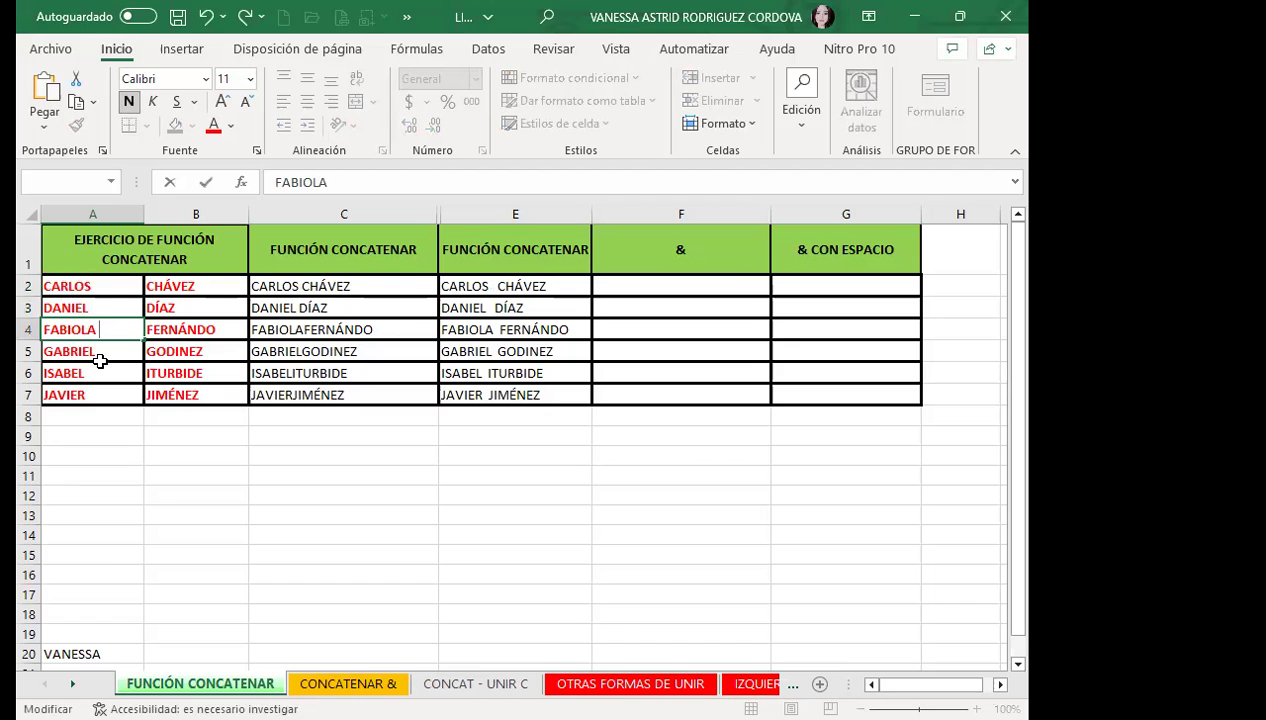
pyautogui.click(99, 350)
# Step: Add trailing spaces after ISABEL and JAVIER, then check the joined names in C6 and C2
pyautogui.click(96, 370)
pyautogui.doubleClick(99, 371)
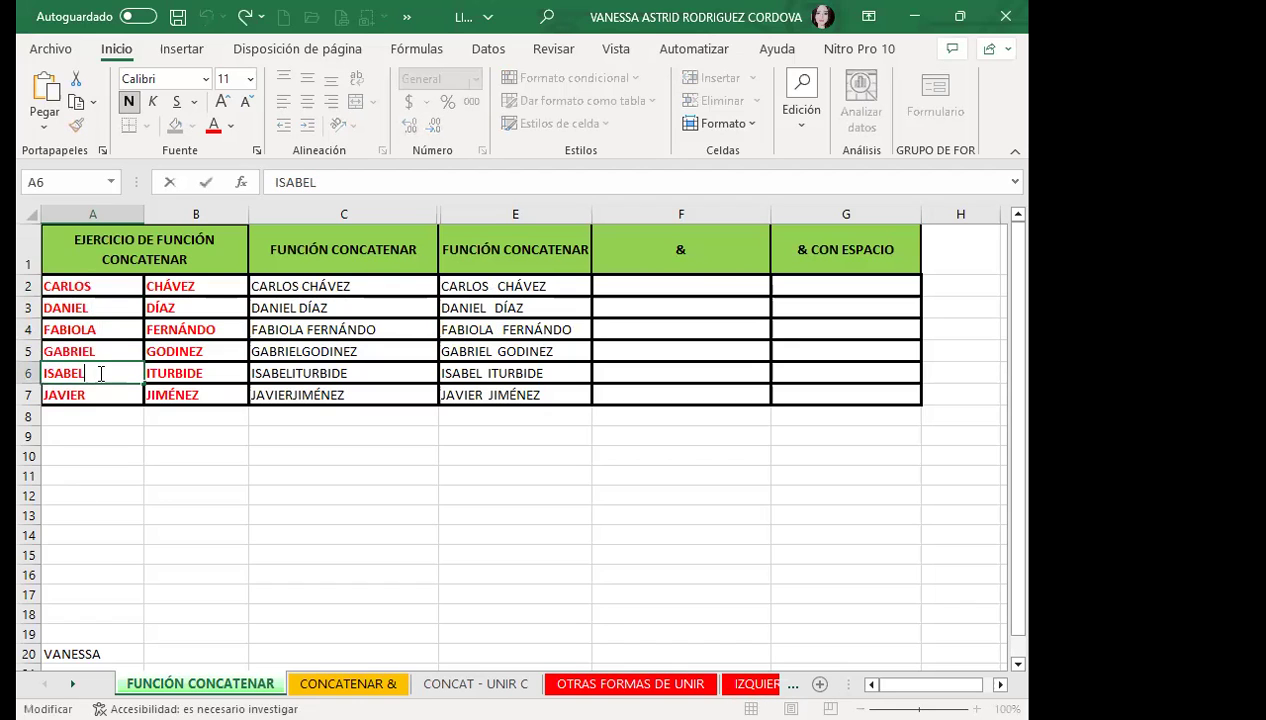
pyautogui.click(99, 393)
pyautogui.doubleClick(99, 394)
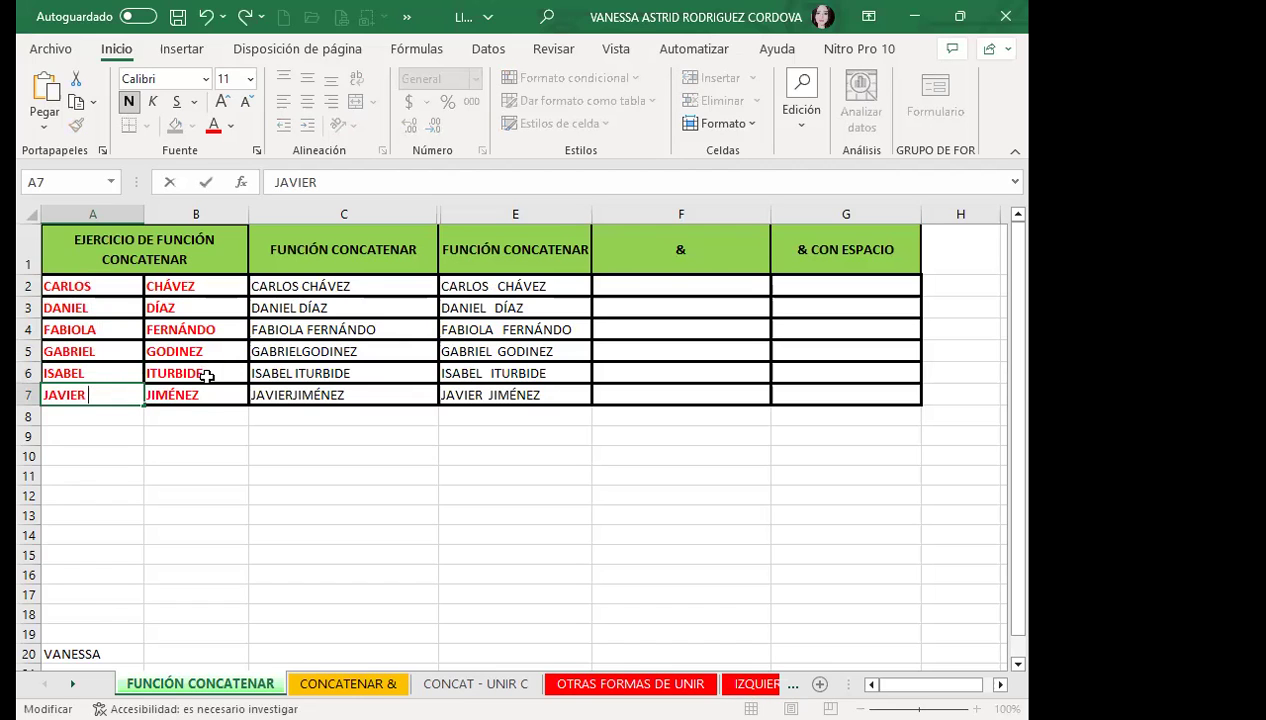
pyautogui.press('Return')
pyautogui.click(303, 373)
pyautogui.click(353, 286)
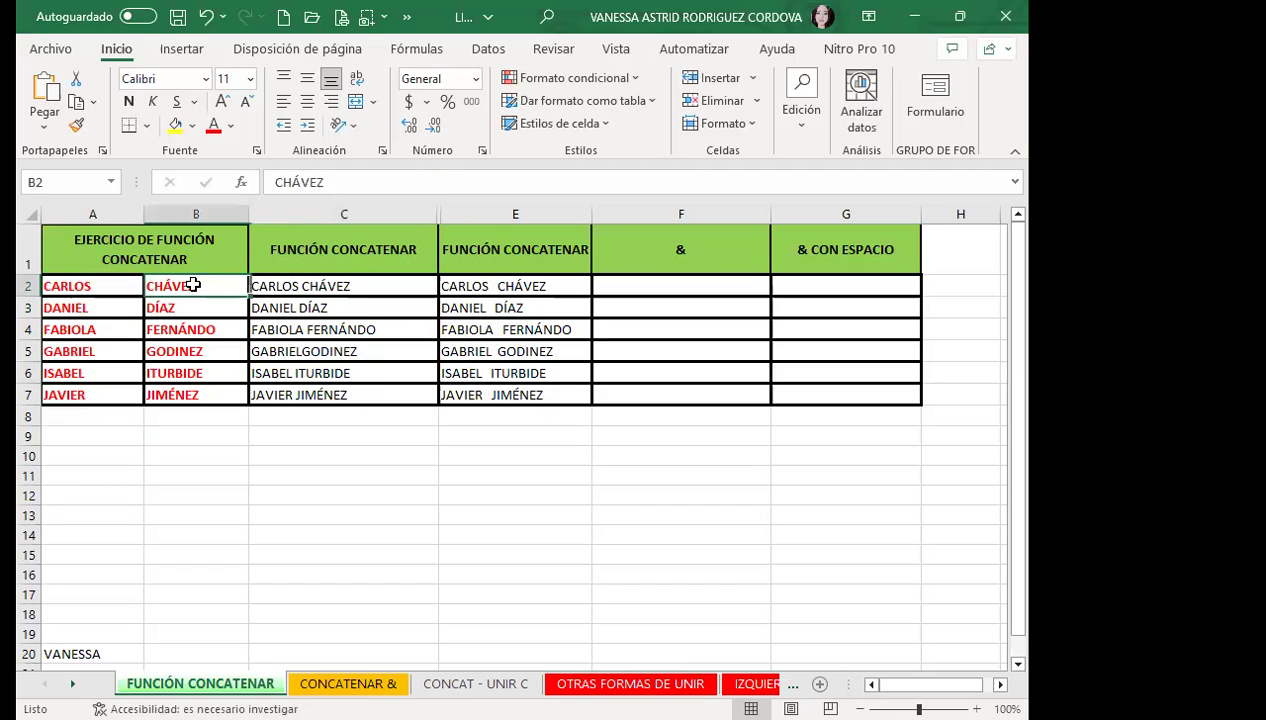
pyautogui.doubleClick(195, 285)
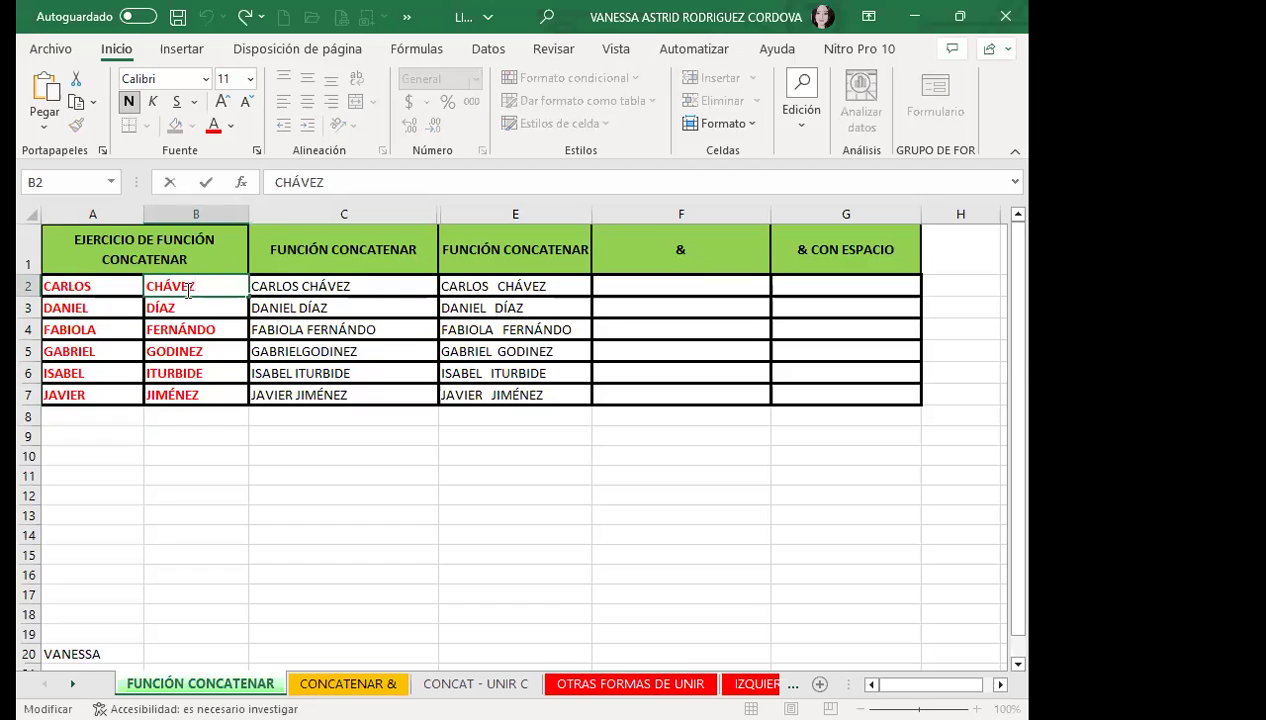
pyautogui.press('Return')
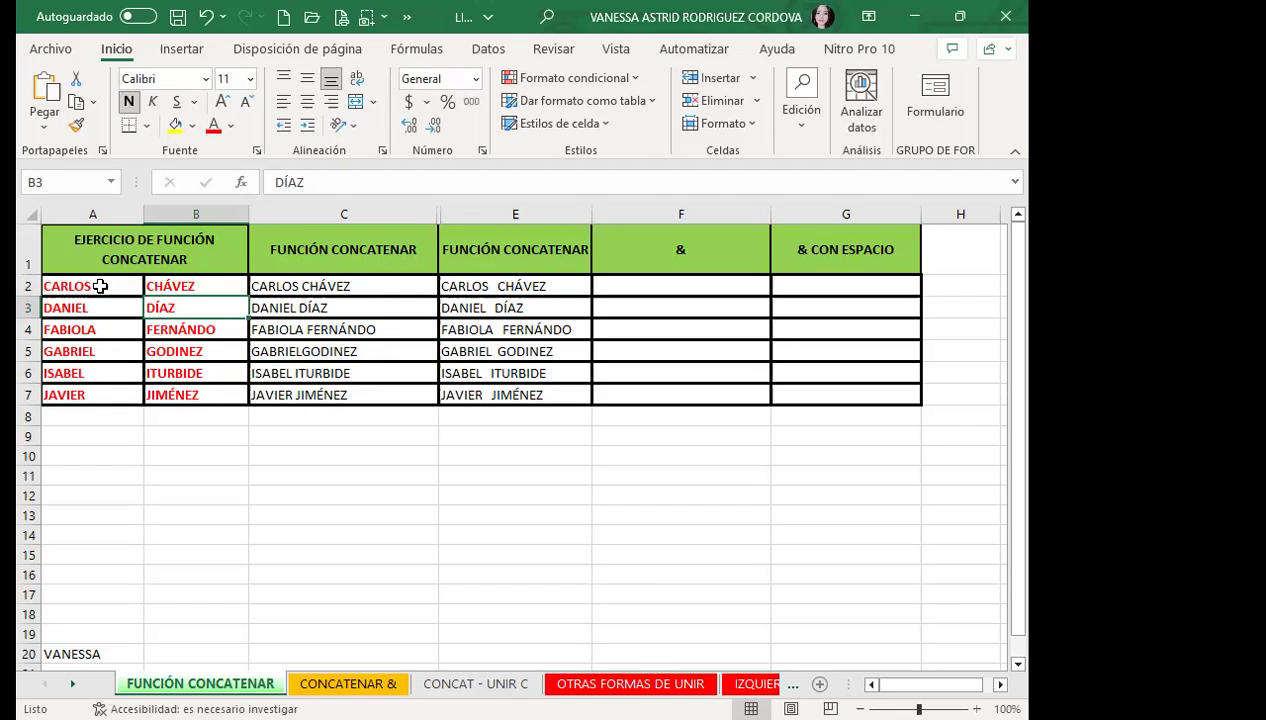
pyautogui.doubleClick(101, 287)
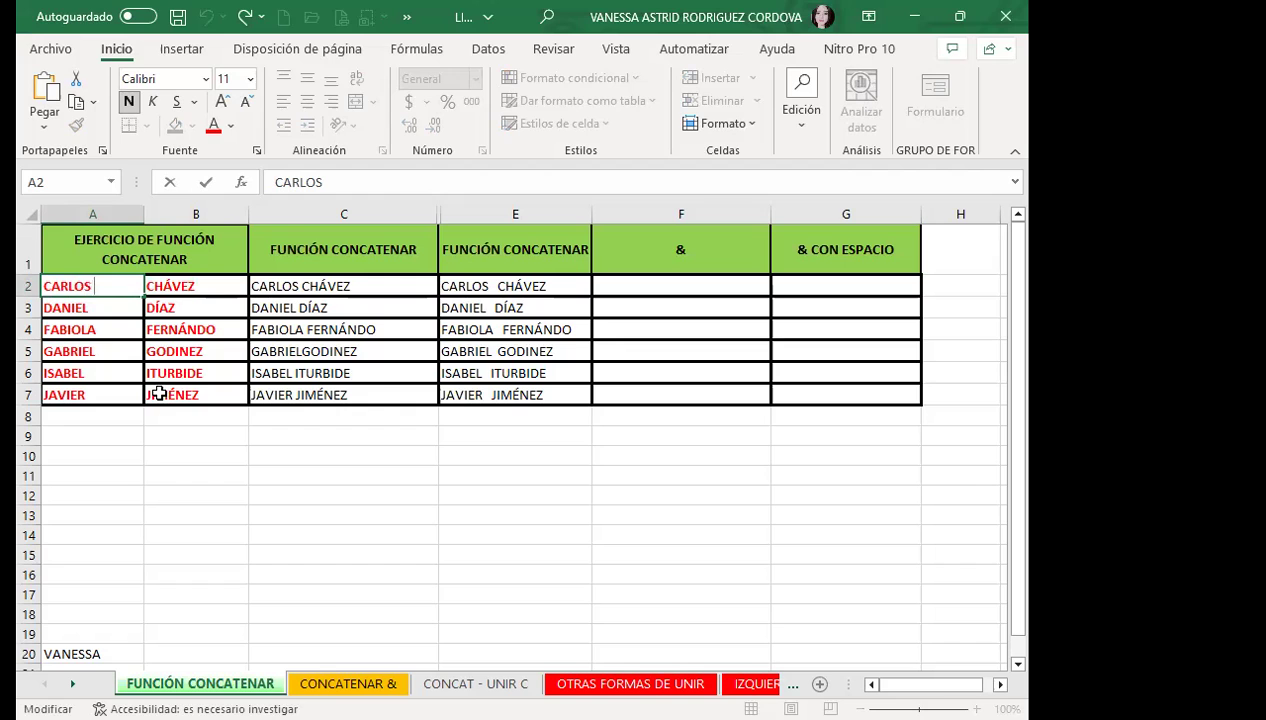
pyautogui.click(448, 287)
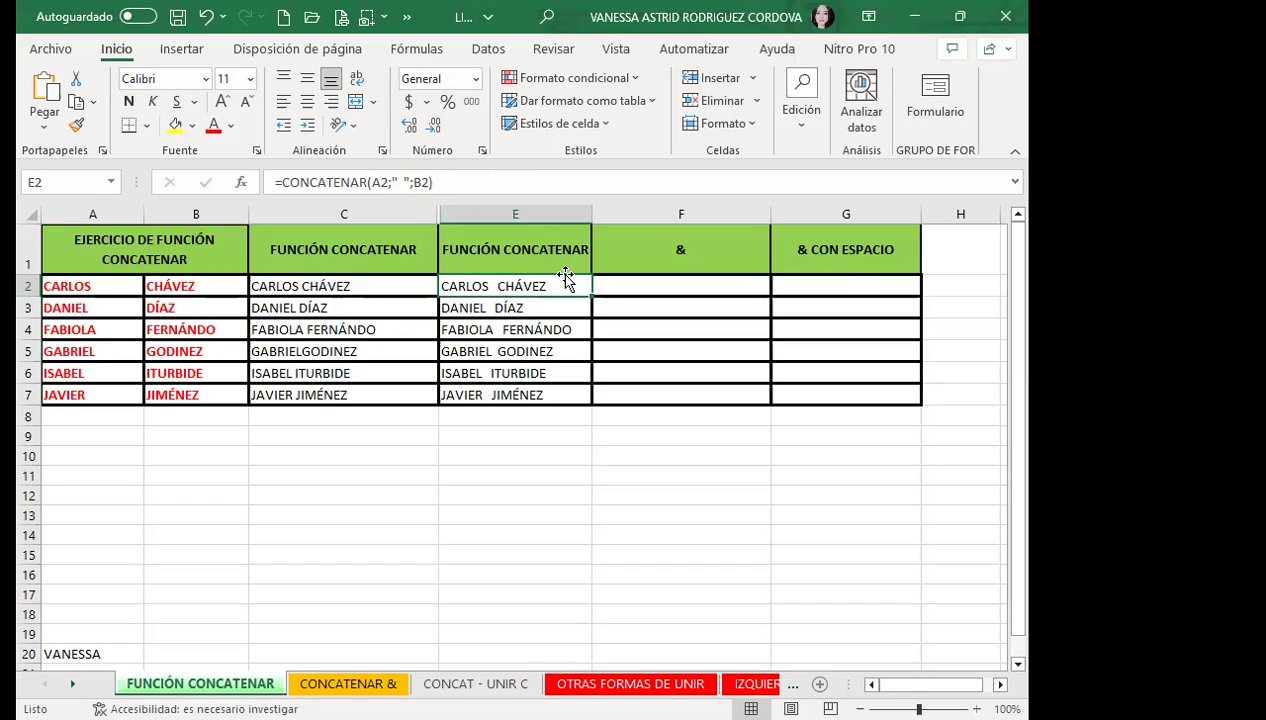
# Step: Fill E2's spaced CONCATENAR formula down to E7 and compare formulas in E3, C4 and C5
pyautogui.moveTo(588, 297); pyautogui.dragTo(589, 402)
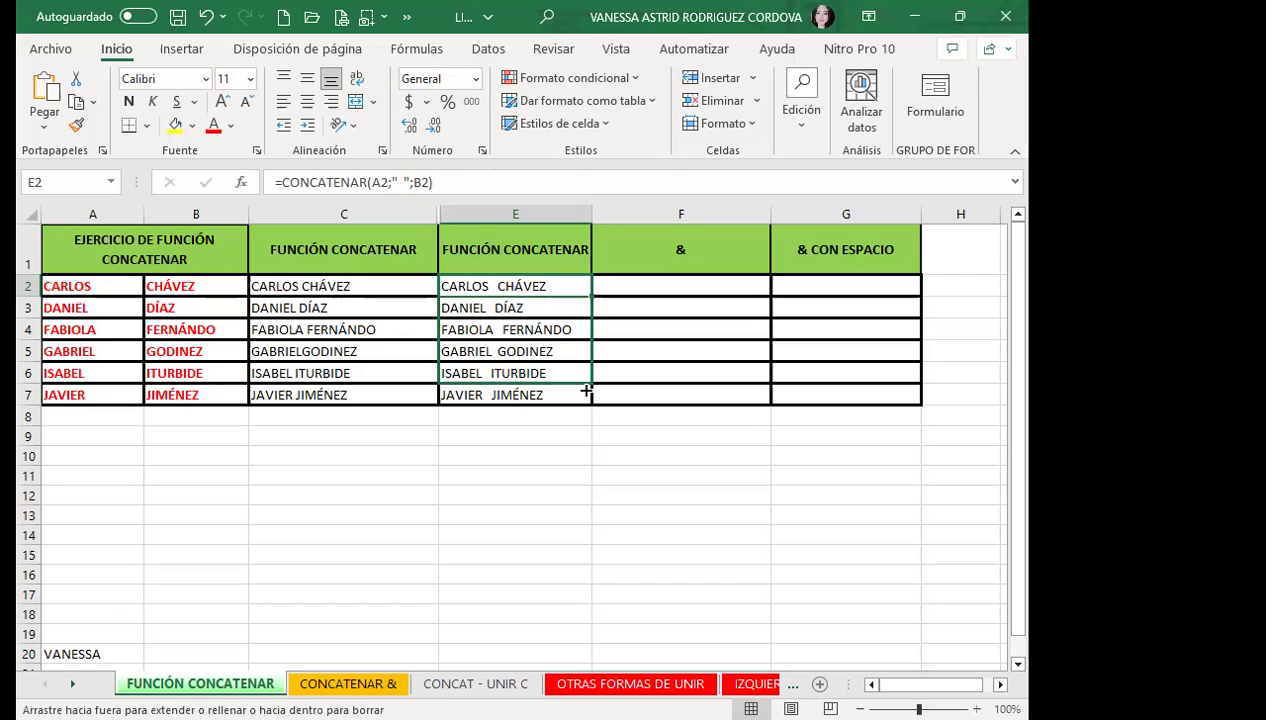
pyautogui.click(543, 305)
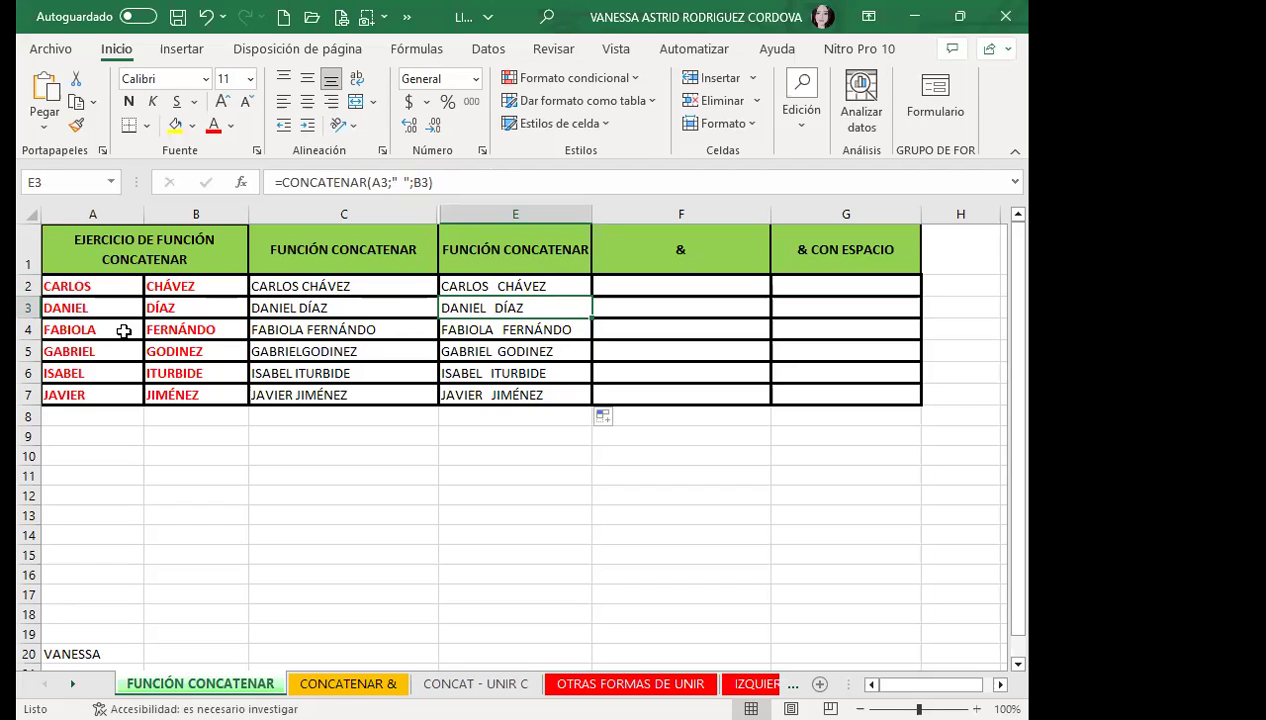
pyautogui.click(308, 330)
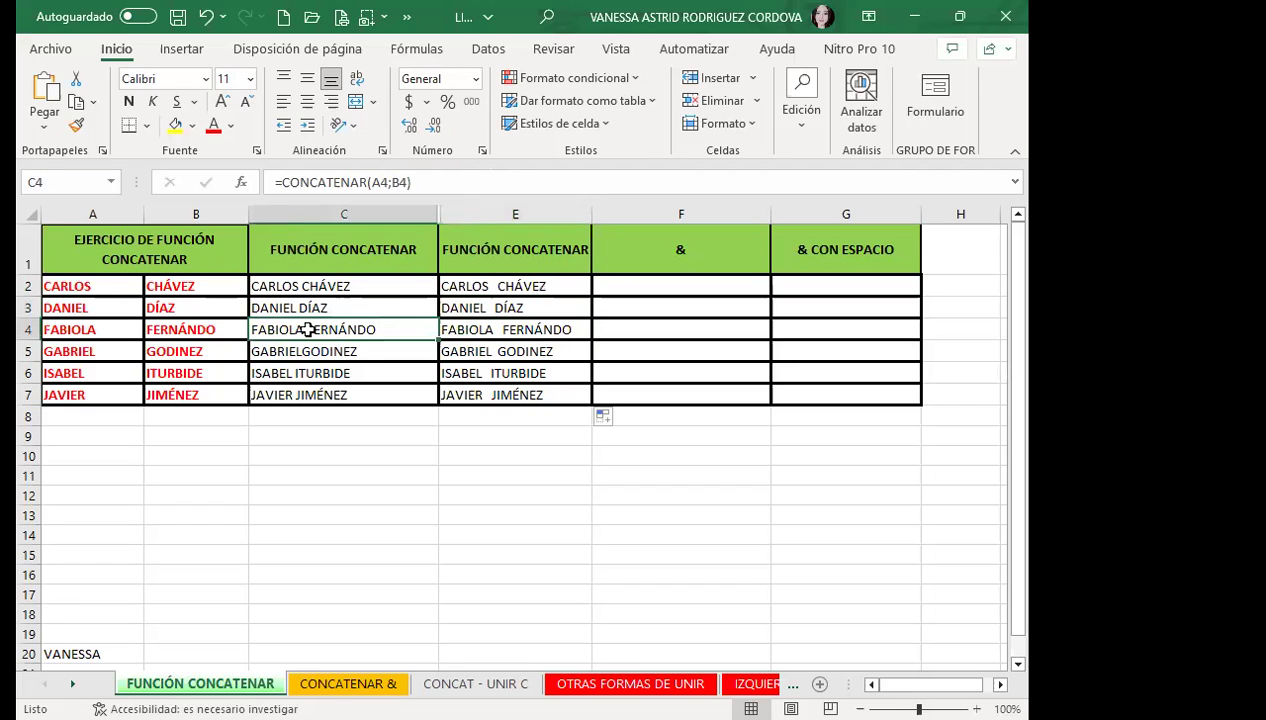
pyautogui.click(378, 350)
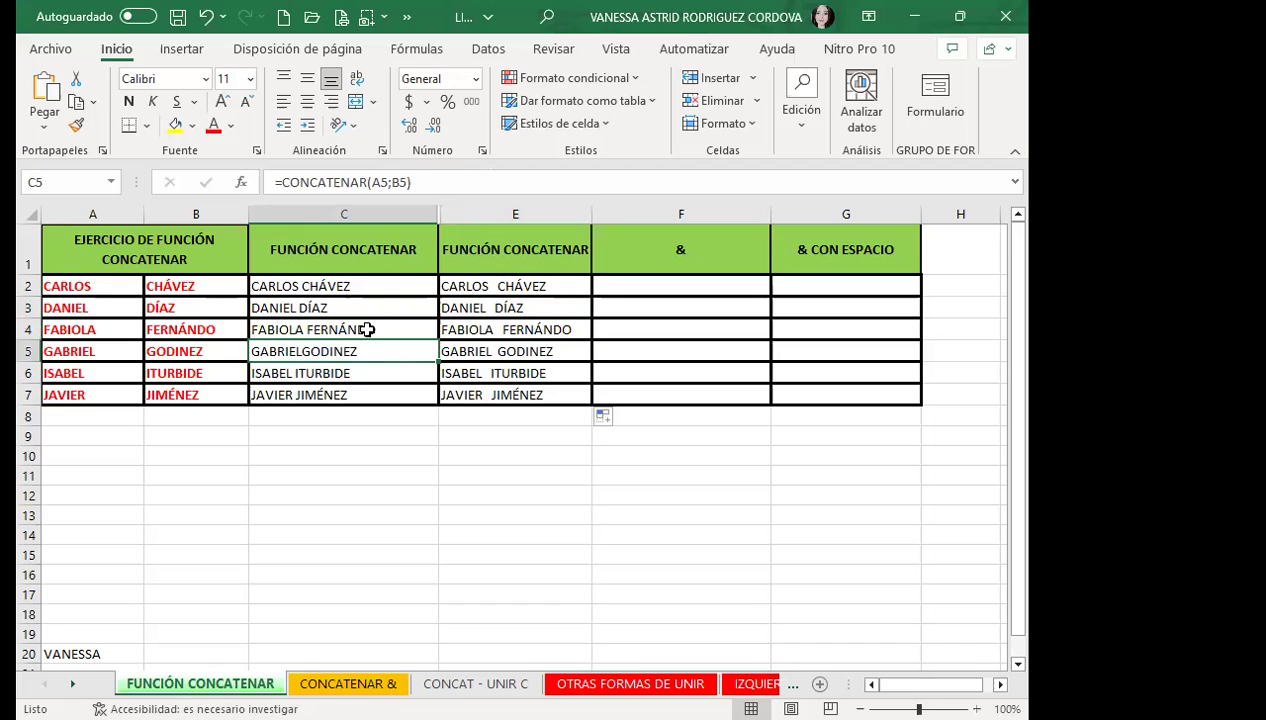
pyautogui.click(366, 330)
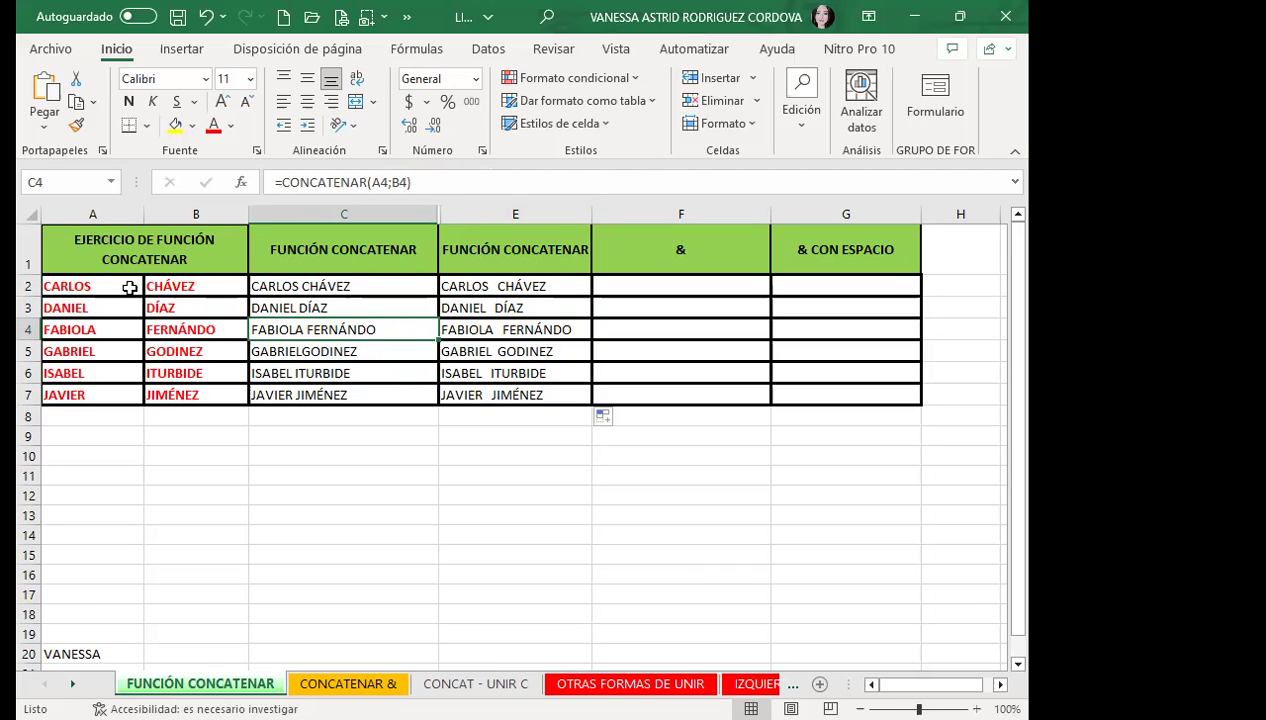
pyautogui.doubleClick(125, 285)
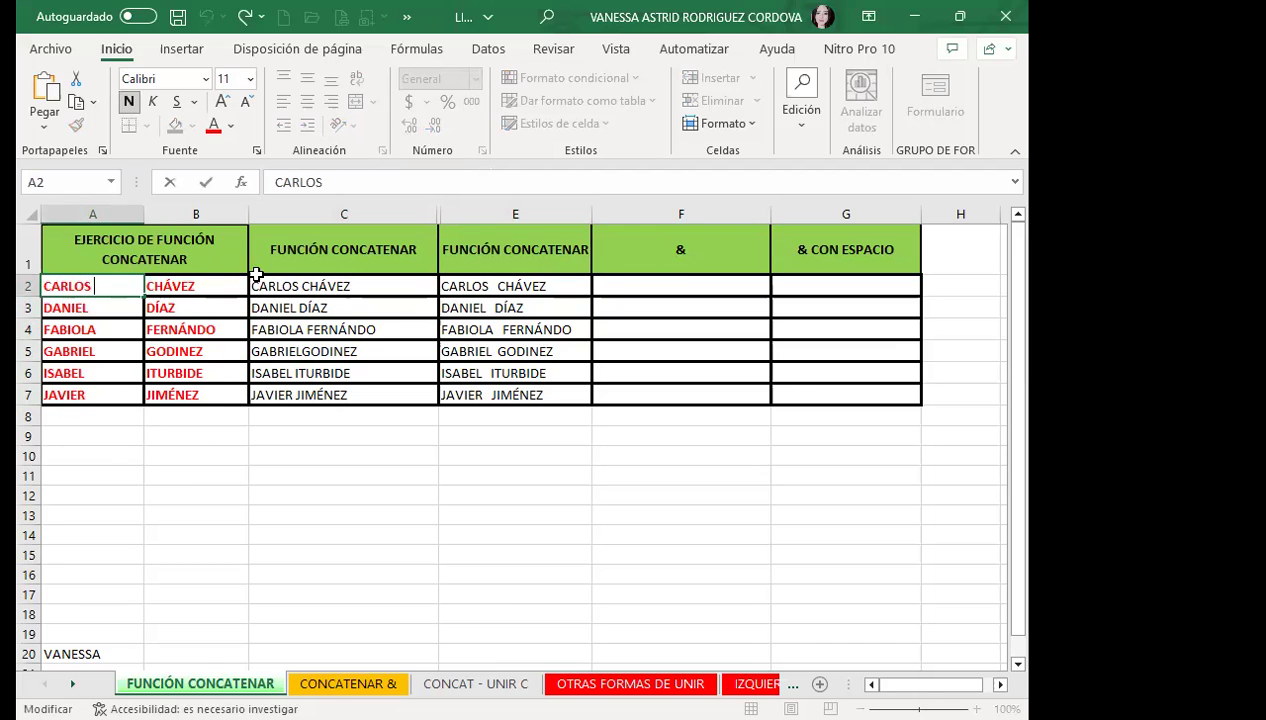
pyautogui.click(298, 283)
pyautogui.click(423, 182)
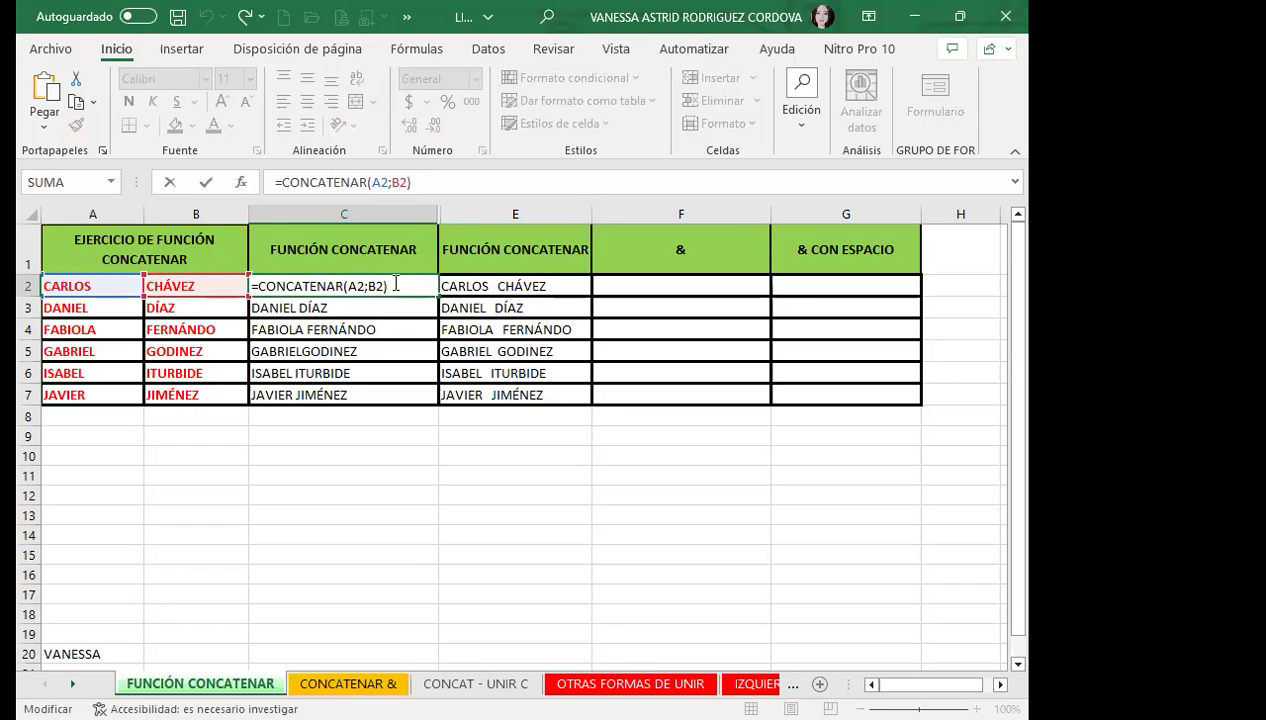
pyautogui.press('Return')
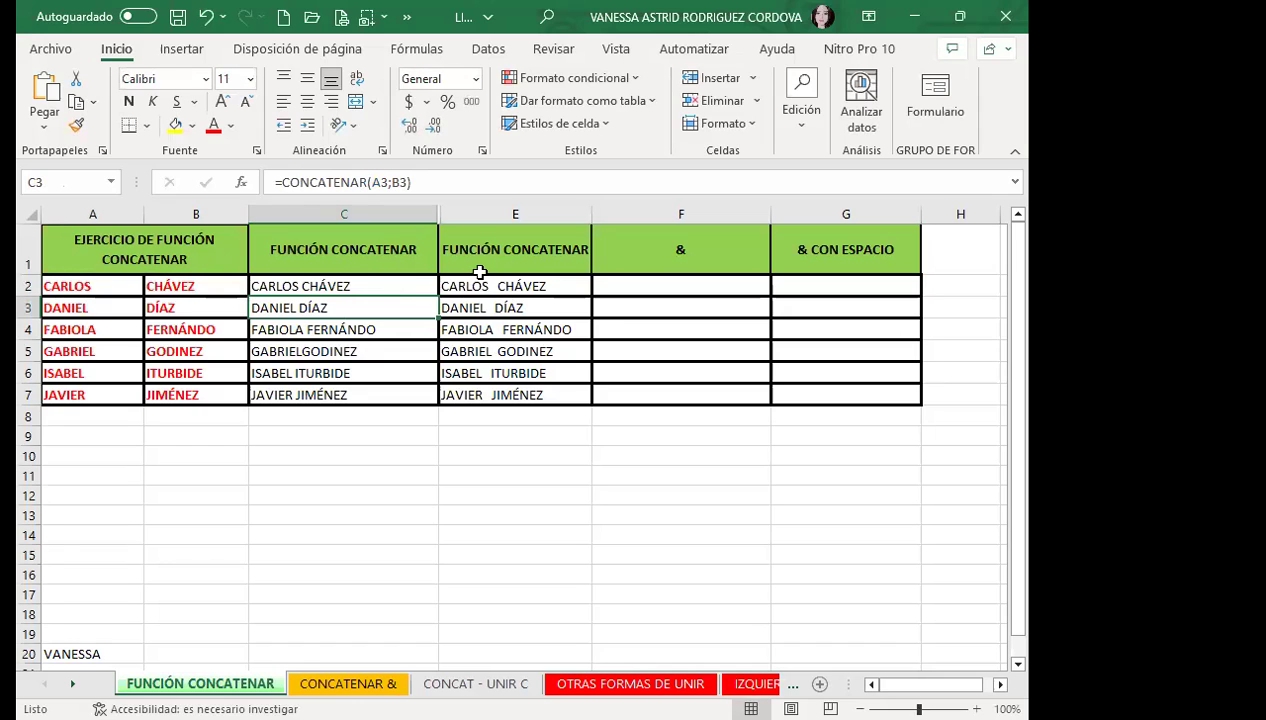
pyautogui.click(478, 284)
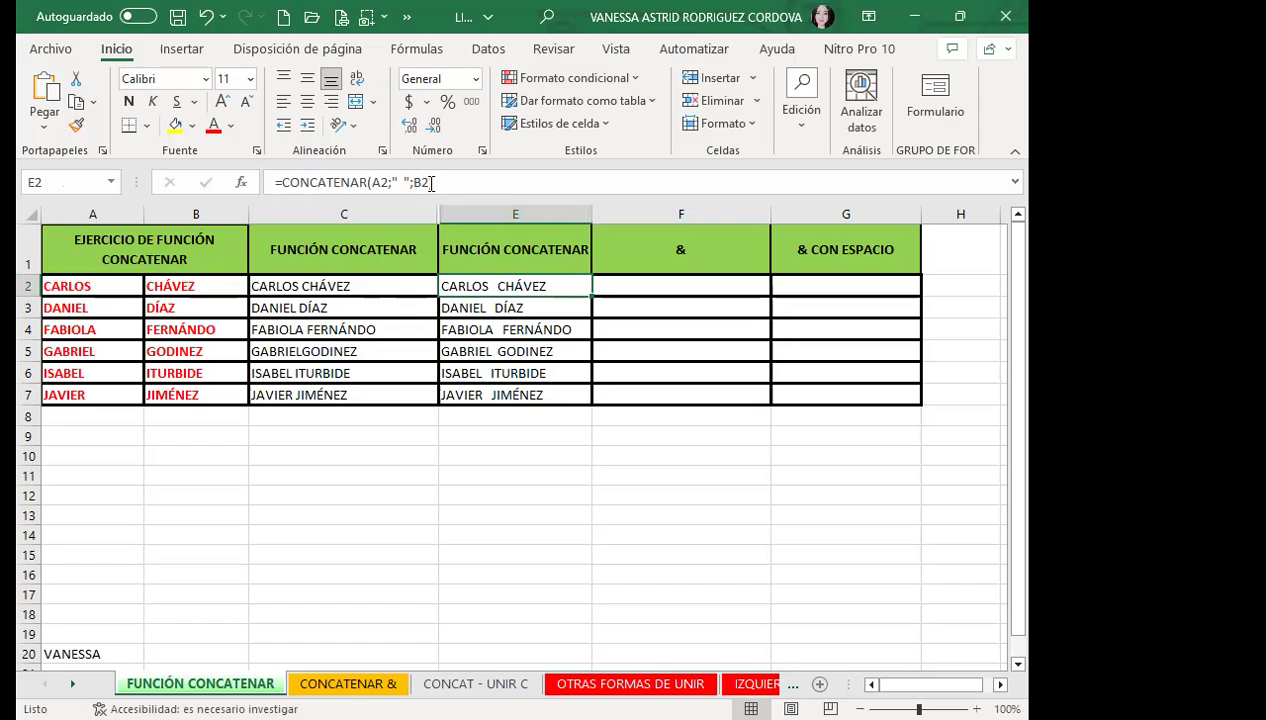
pyautogui.click(432, 183)
pyautogui.write(')')
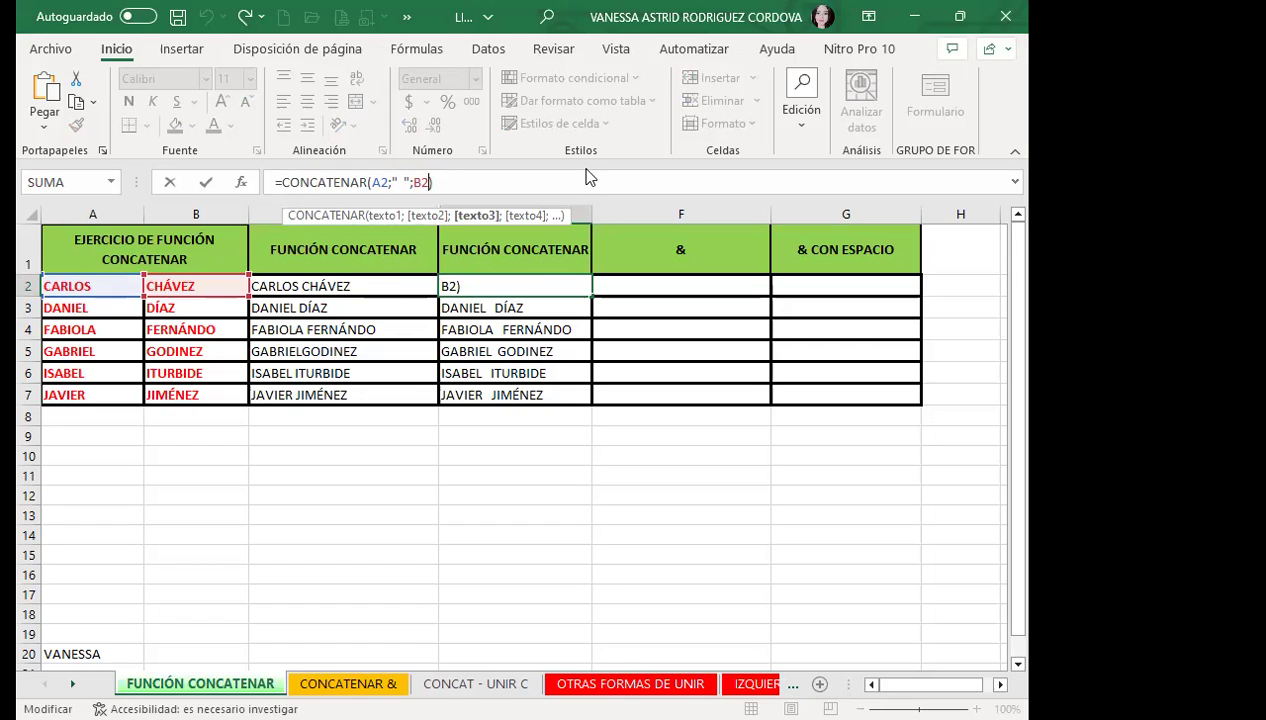
pyautogui.press('Return')
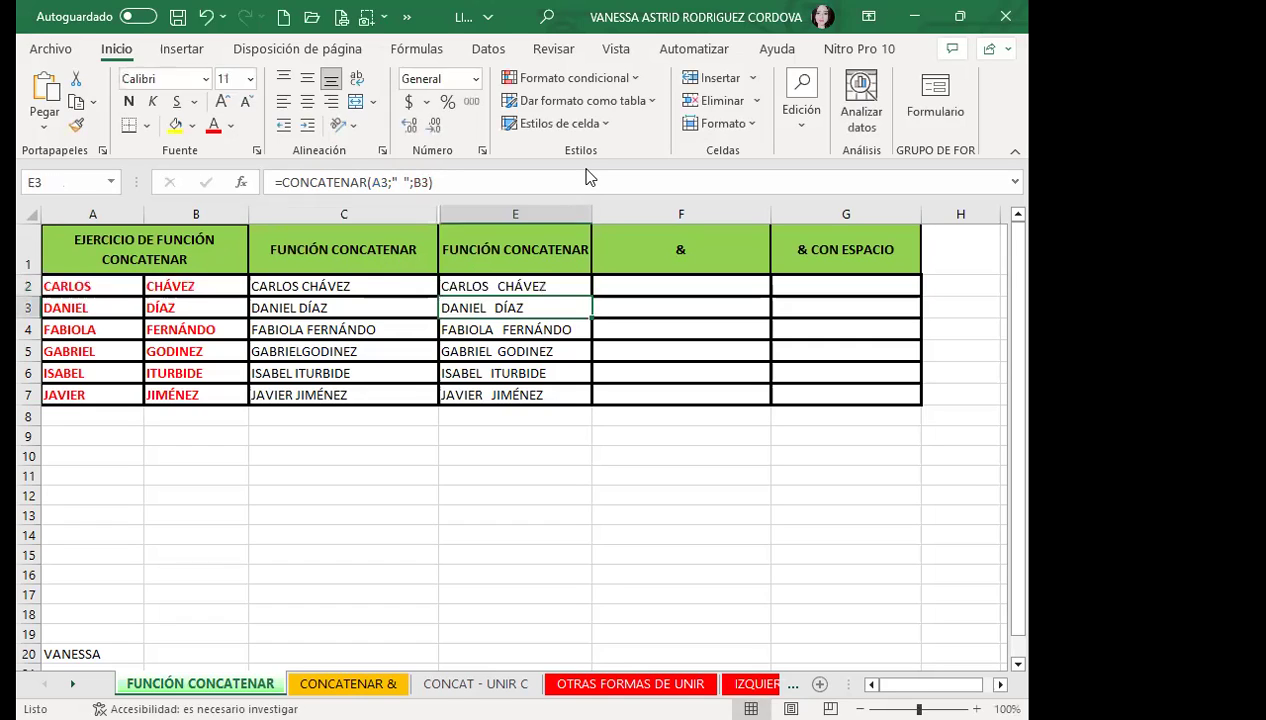
pyautogui.click(578, 288)
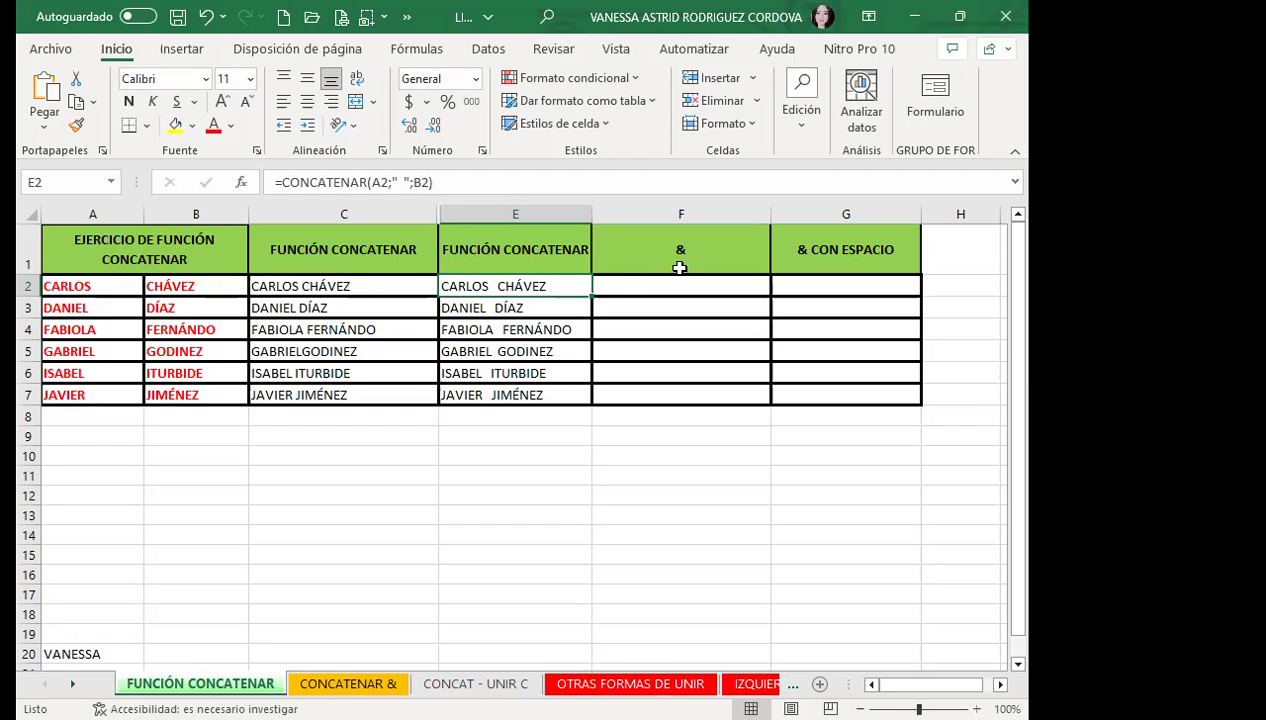
# Step: Change the F1 header from '&' to '& OPERADOR'
pyautogui.click(672, 280)
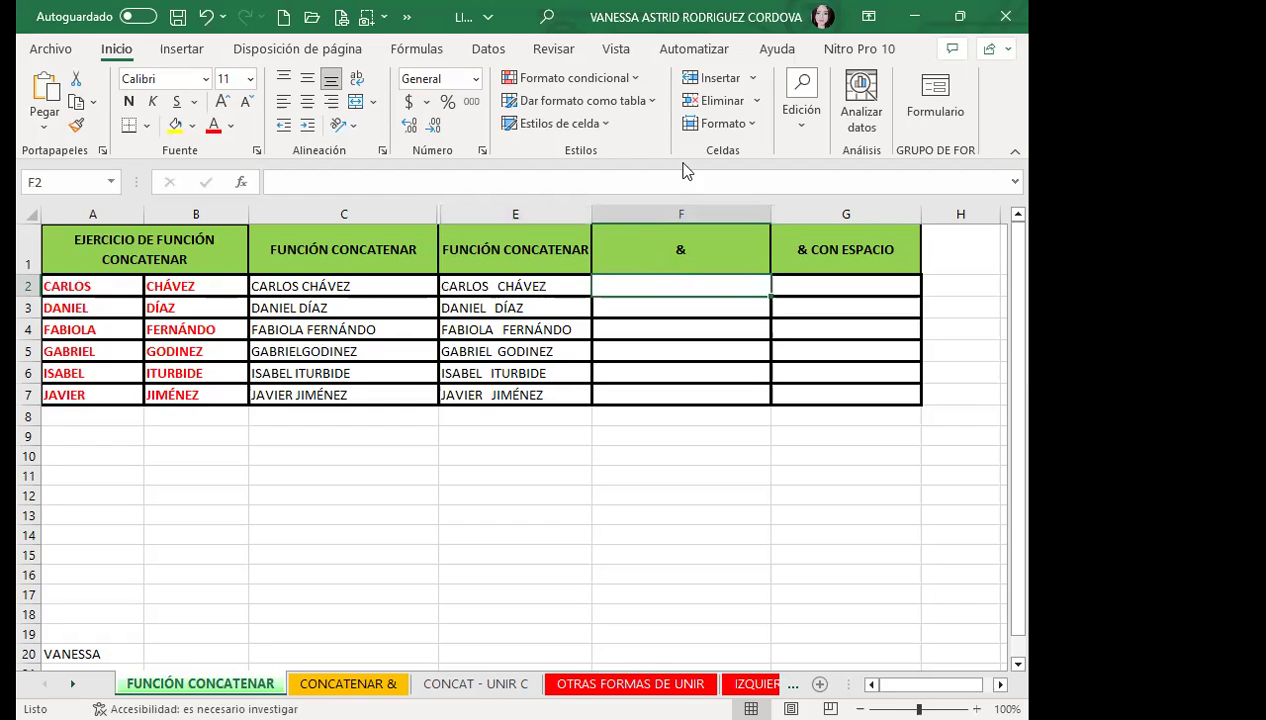
pyautogui.doubleClick(714, 246)
pyautogui.write('OP')
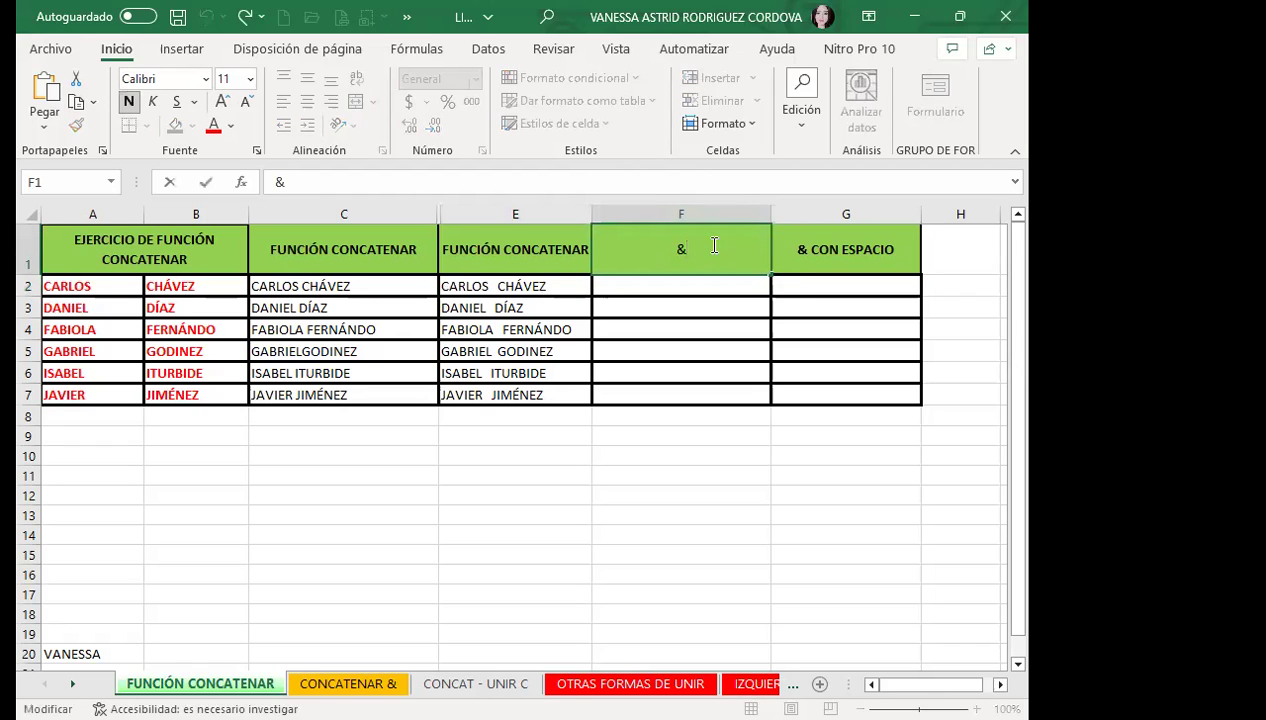
pyautogui.write('ERADOR')
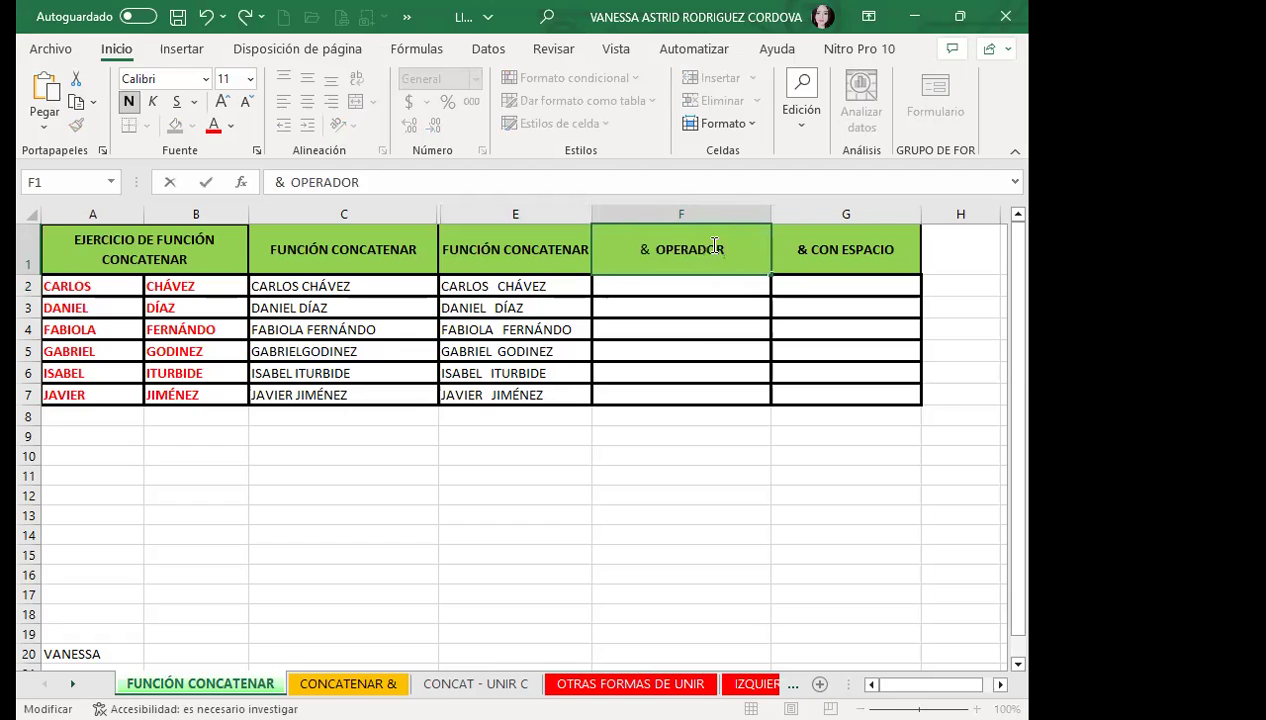
pyautogui.press('Return')
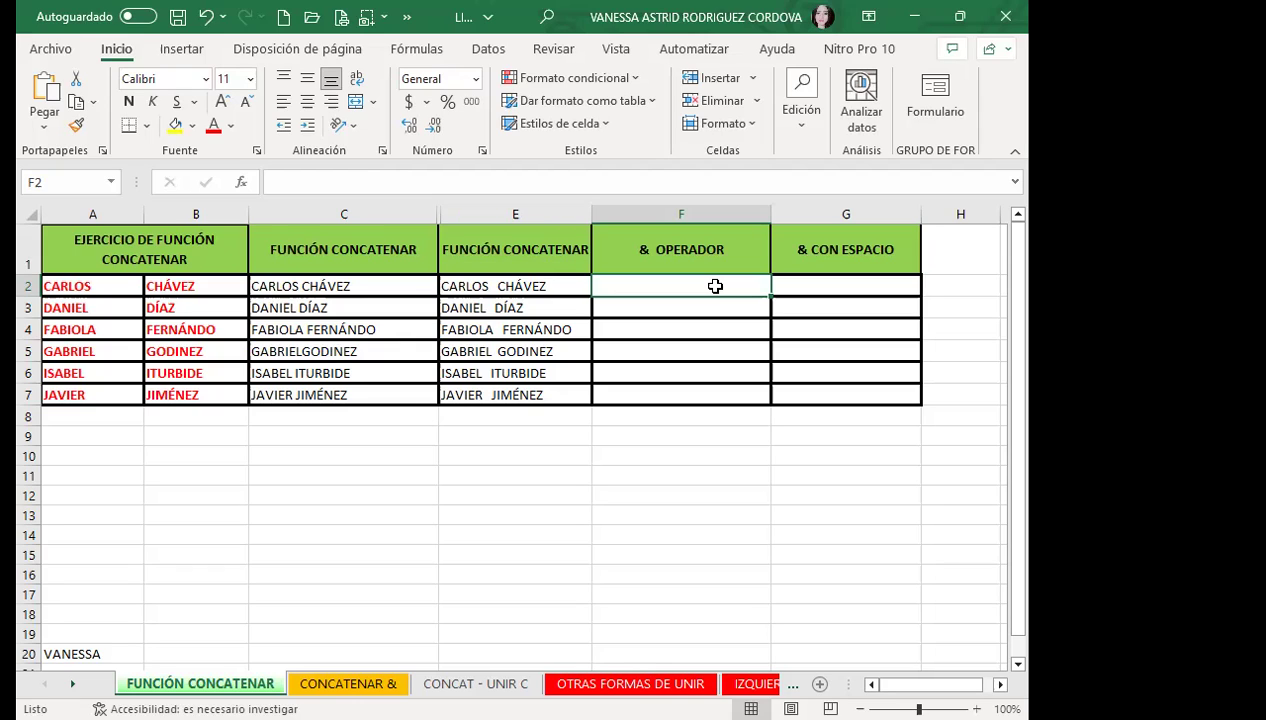
# Step: Remove the trailing spaces from the first names CARLOS through FABIOLA in column A
pyautogui.click(107, 291)
pyautogui.hotkey('ctrl', 'Down')
pyautogui.click(107, 291)
pyautogui.hotkey('ctrl', 'Down')
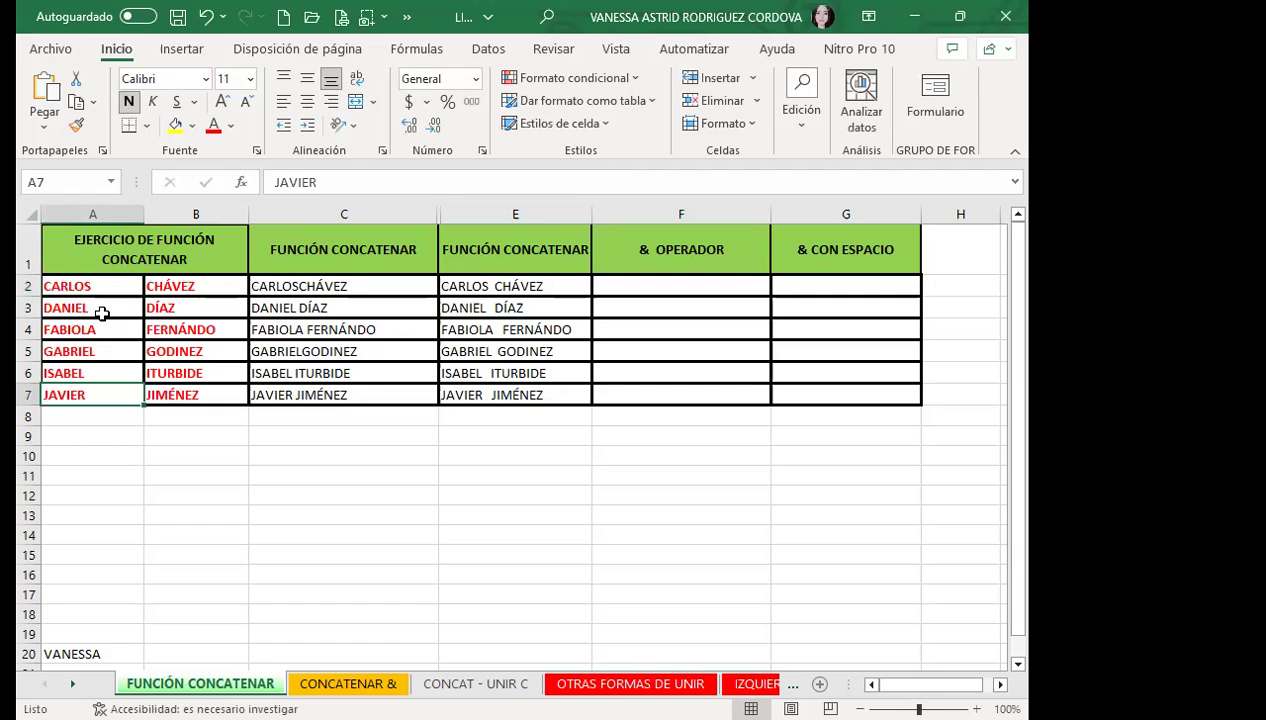
pyautogui.click(100, 311)
pyautogui.doubleClick(105, 331)
pyautogui.press('BackSpace')
# Step: Remove the trailing spaces from GABRIEL, ISABEL and JAVIER, then check the C2 result
pyautogui.click(99, 352)
pyautogui.doubleClick(98, 351)
pyautogui.press('BackSpace')
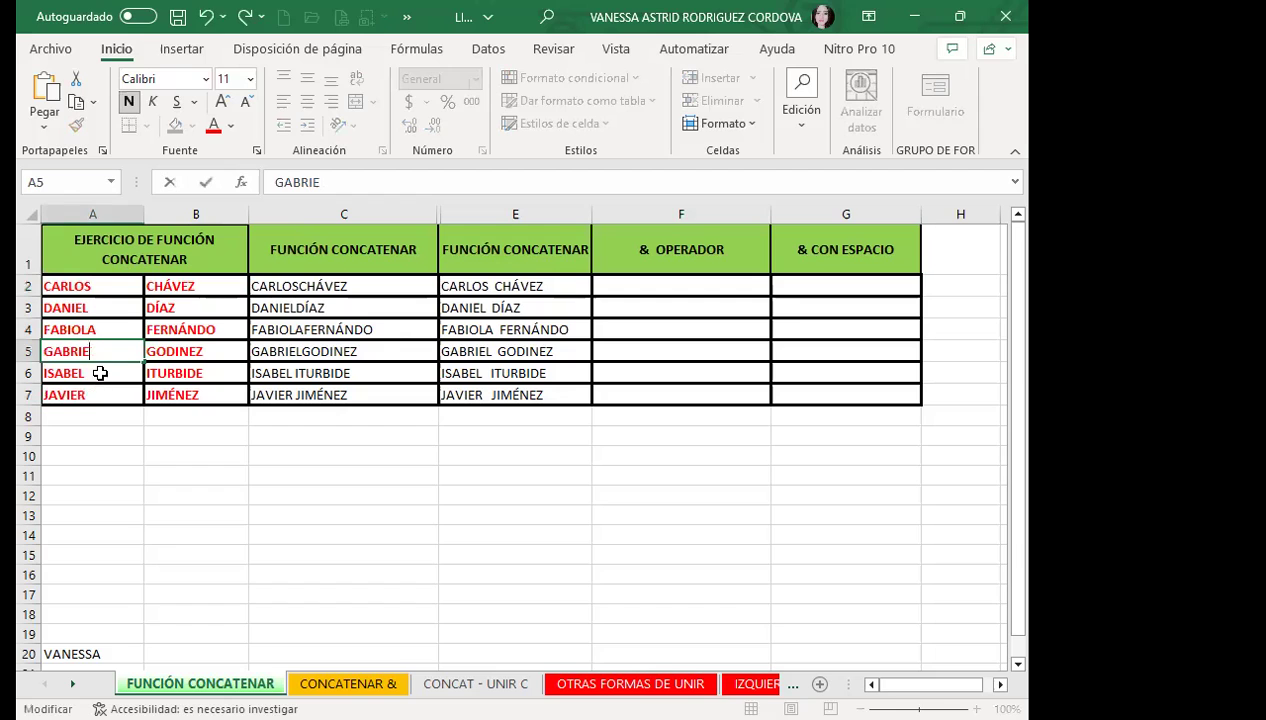
pyautogui.write('L')
pyautogui.doubleClick(107, 373)
pyautogui.press('BackSpace')
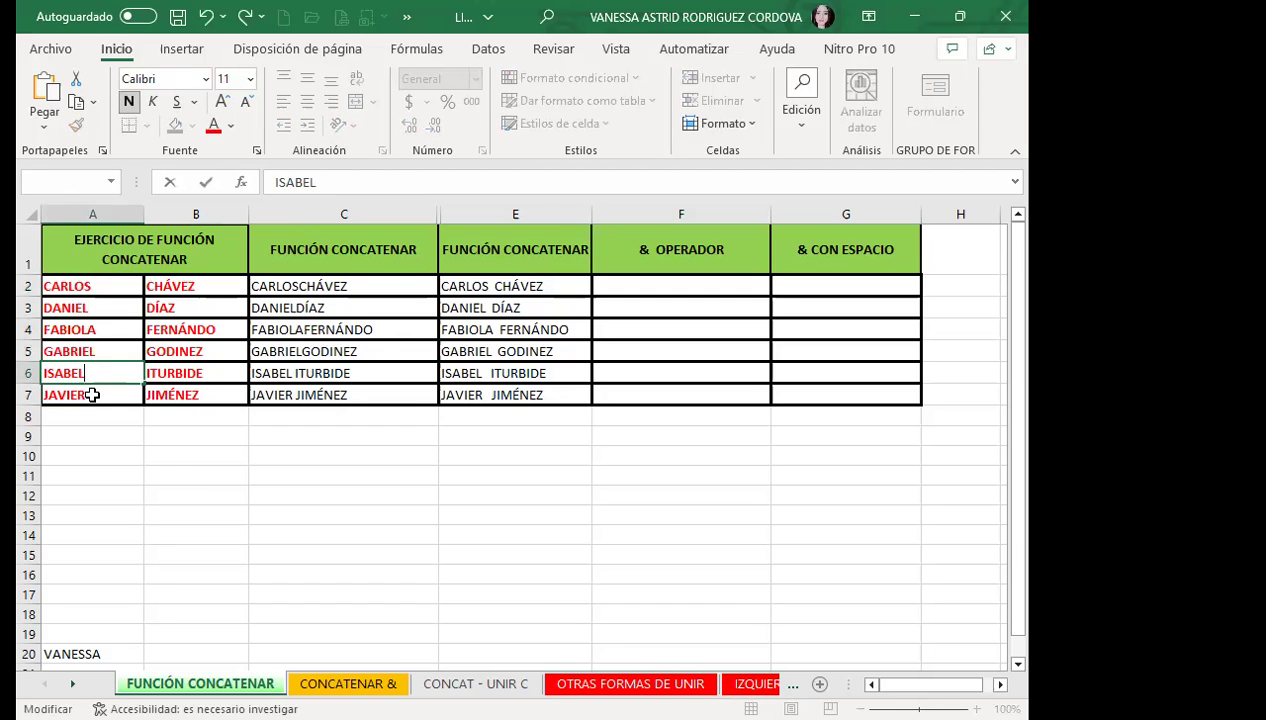
pyautogui.click(96, 393)
pyautogui.press('Return')
pyautogui.click(98, 471)
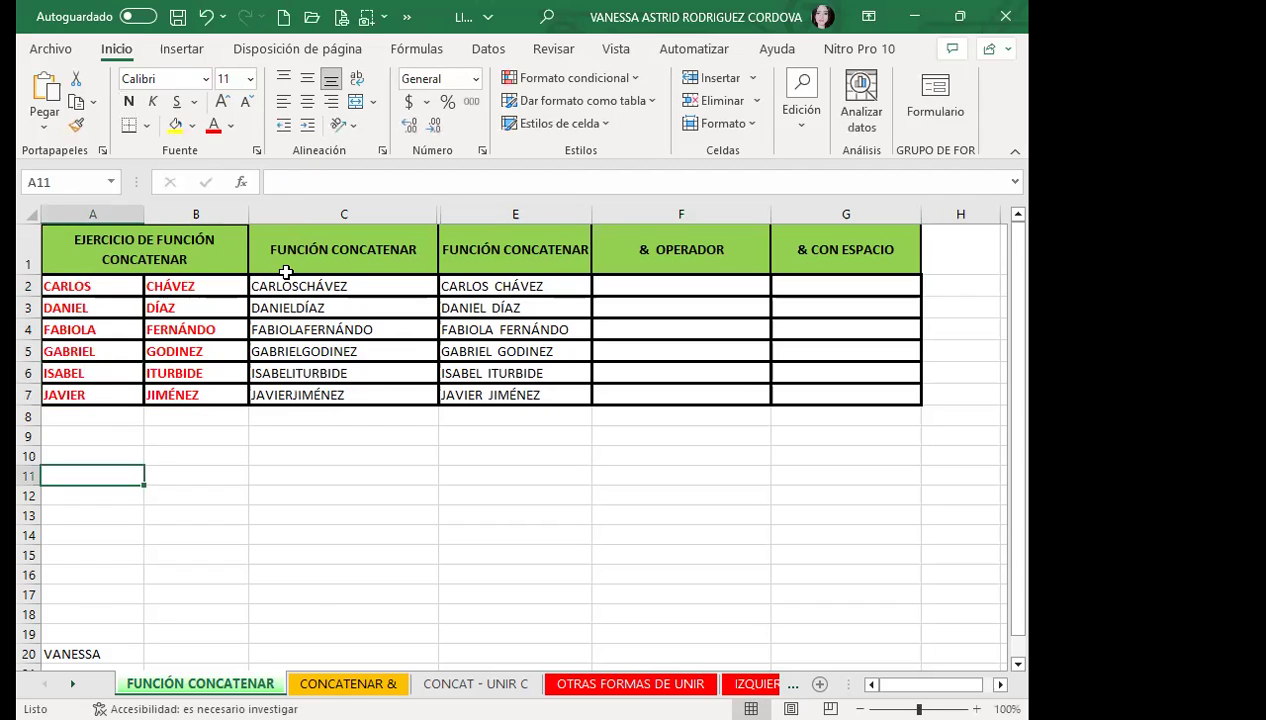
pyautogui.click(350, 285)
# Step: Enter =A2&B2 in F2 and fill it down to F7
pyautogui.click(620, 285)
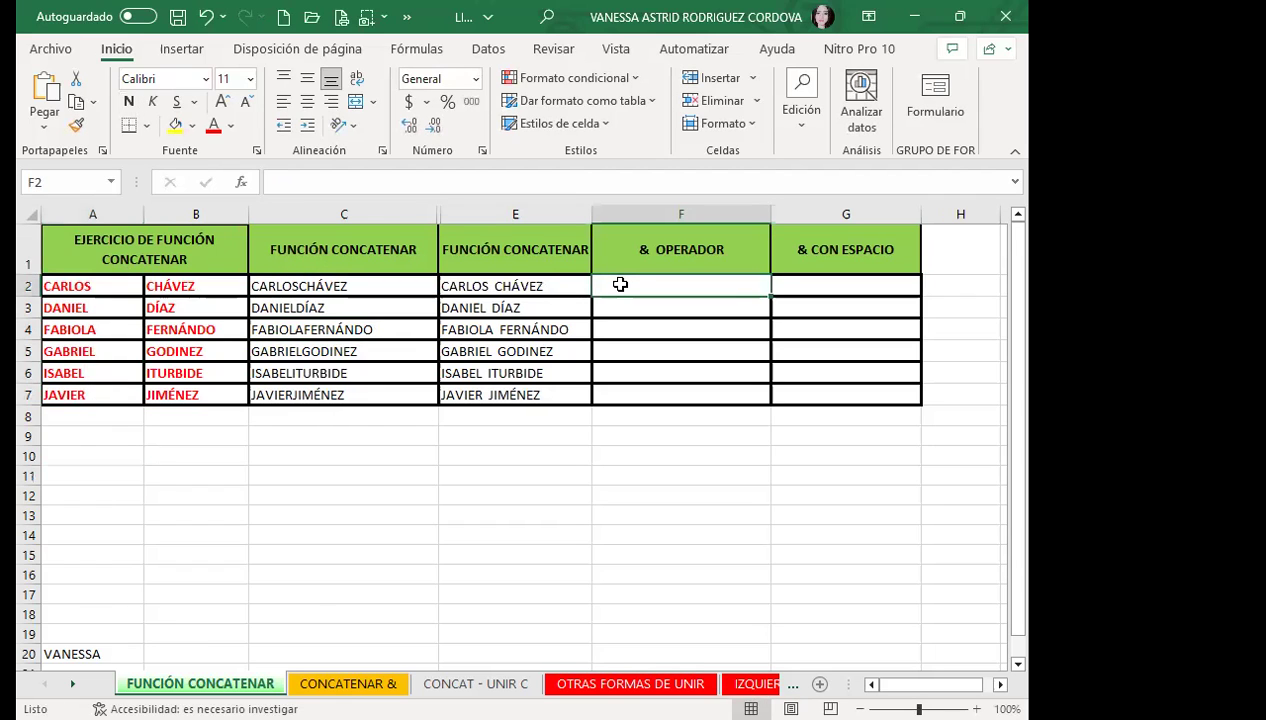
pyautogui.write('=')
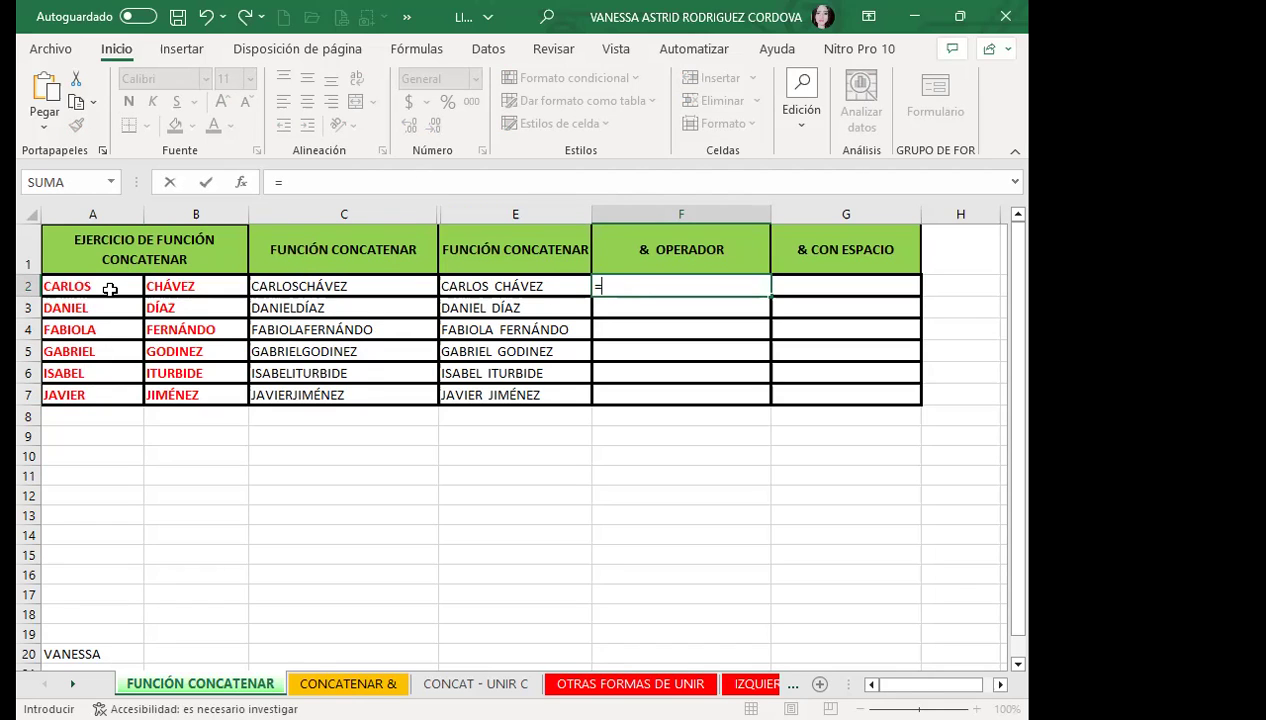
pyautogui.click(110, 289)
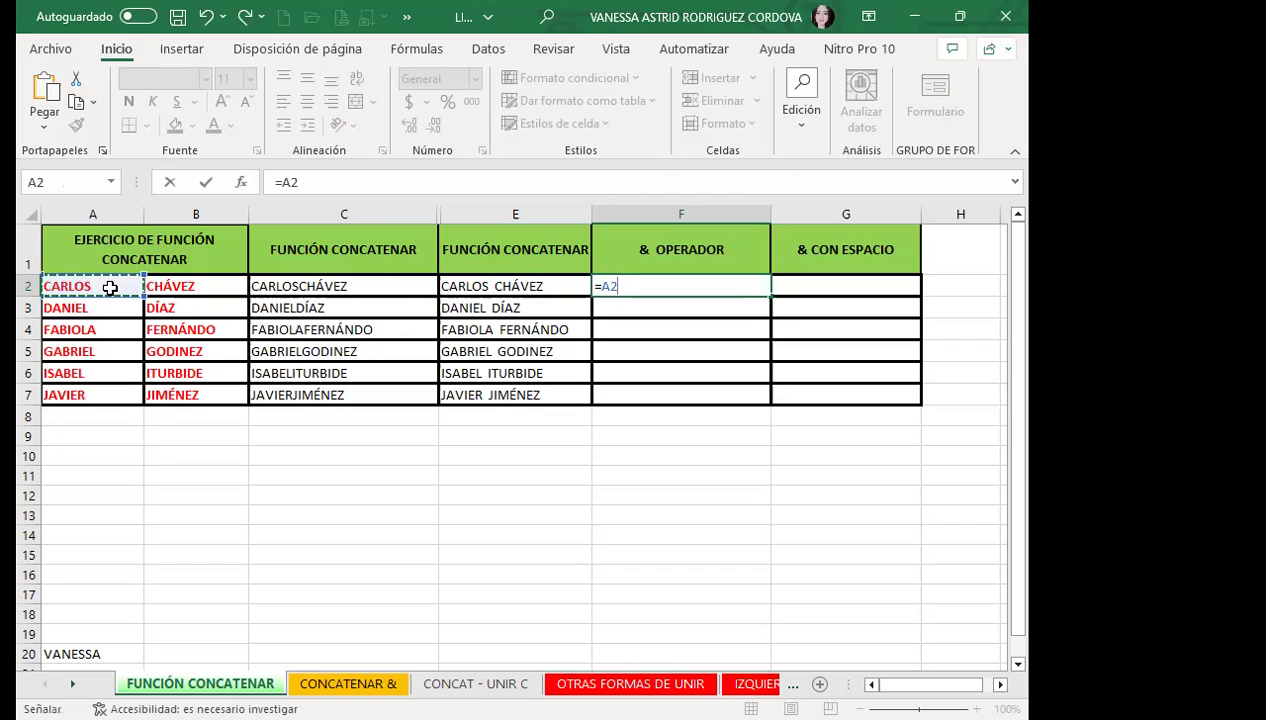
pyautogui.write('&')
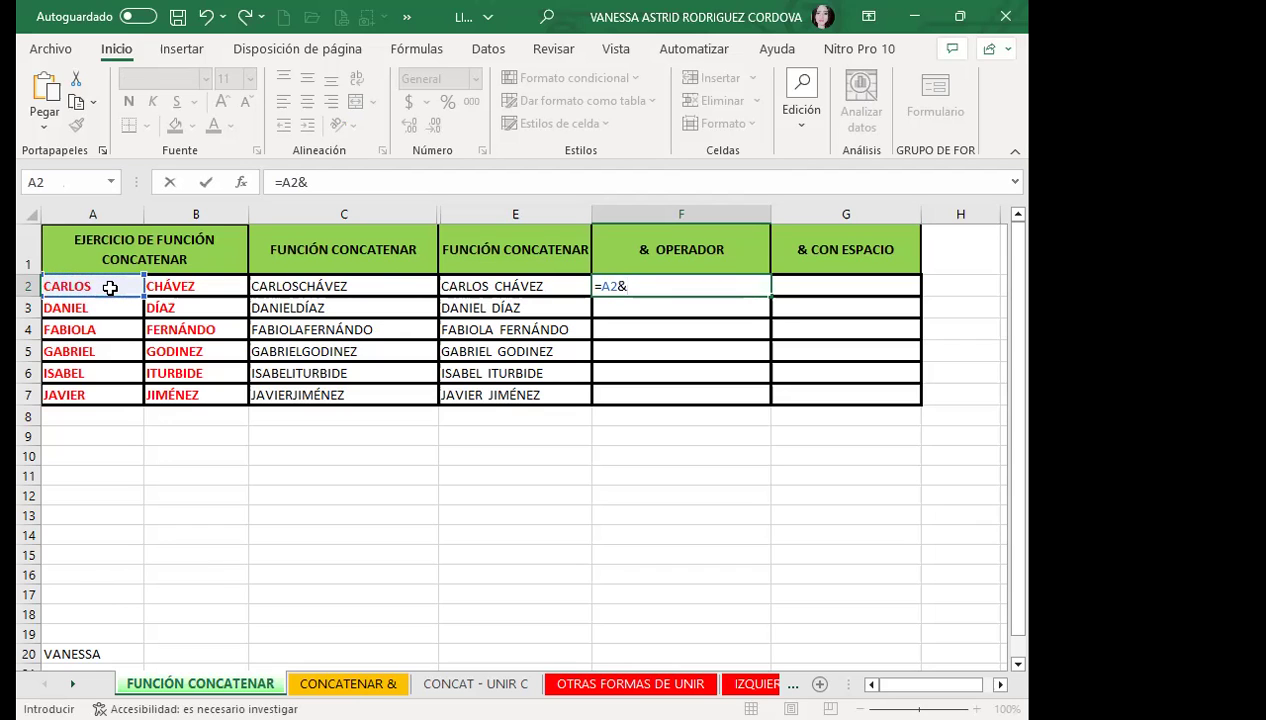
pyautogui.click(205, 288)
pyautogui.press('Return')
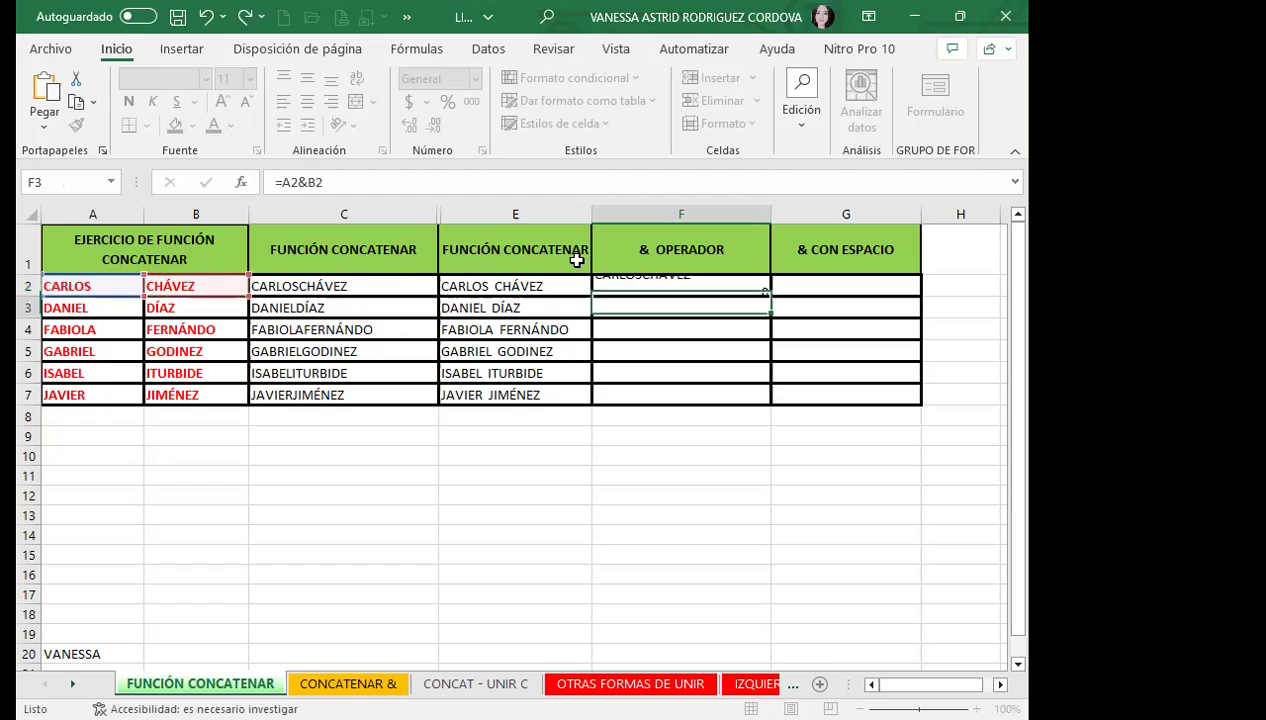
pyautogui.click(757, 286)
pyautogui.moveTo(768, 297); pyautogui.dragTo(765, 397)
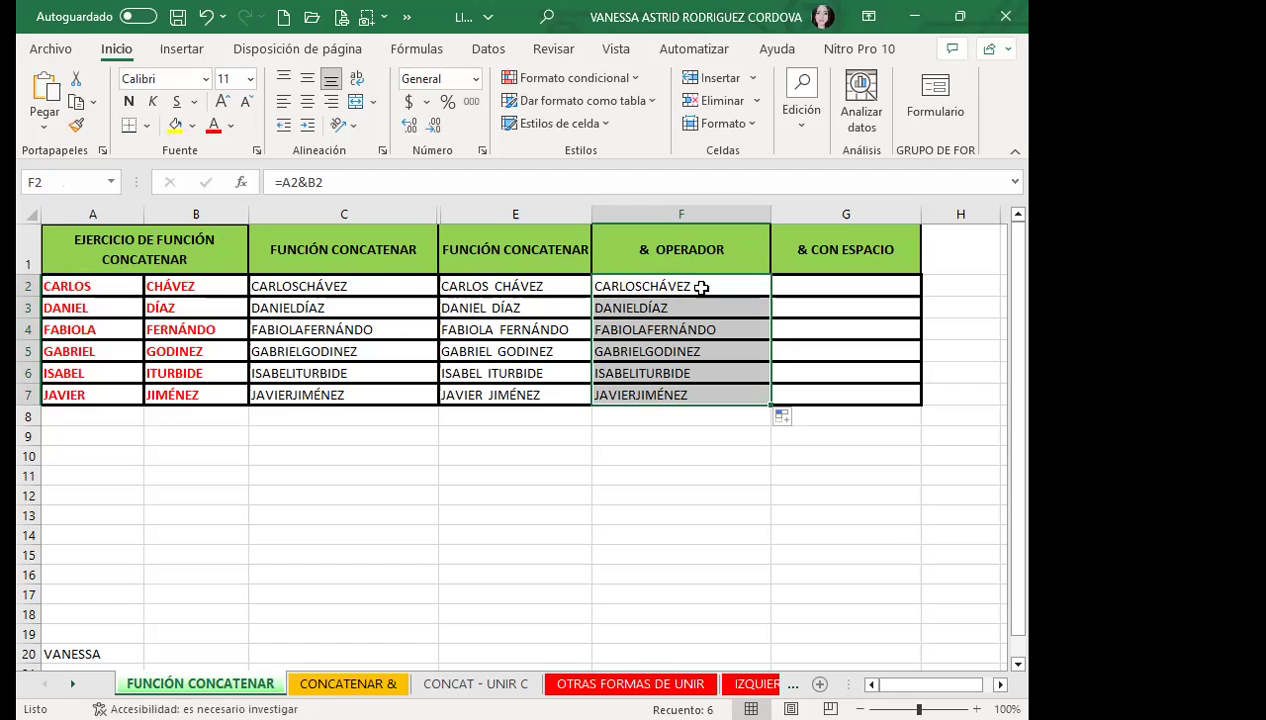
pyautogui.click(822, 285)
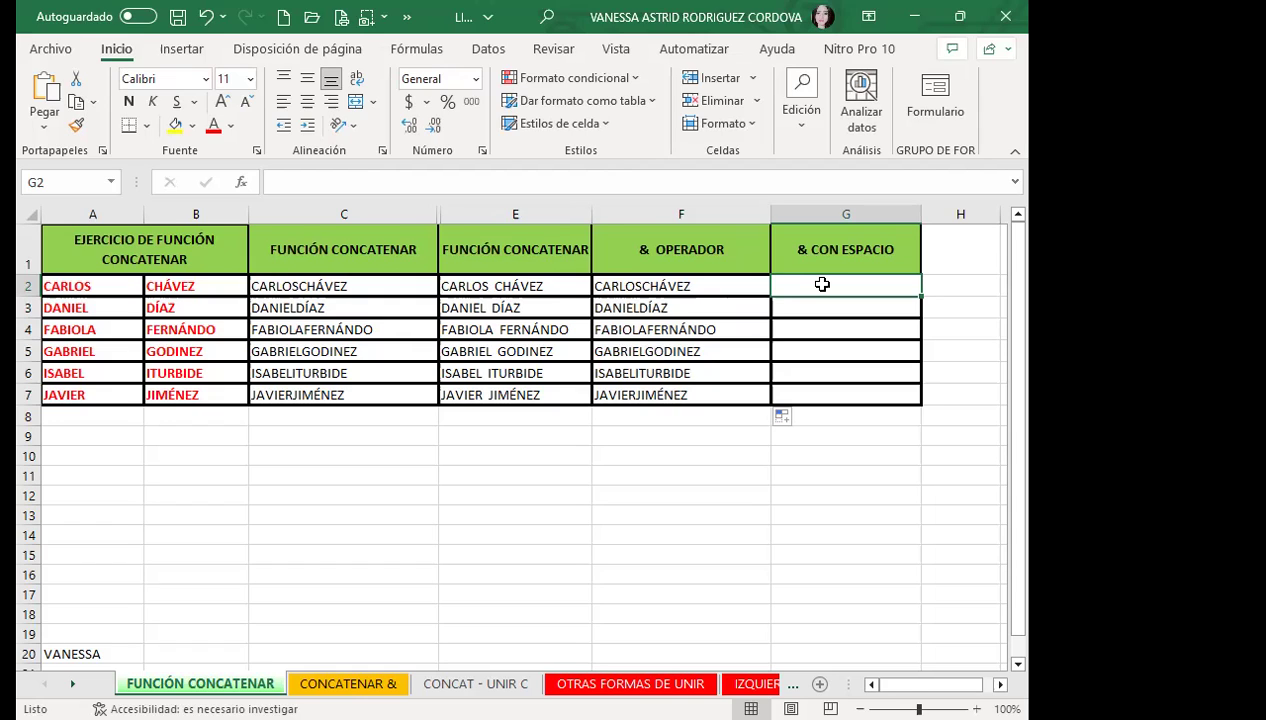
# Step: Inspect the formulas in E2 and F2, cancelling the formula begun in G2
pyautogui.click(524, 285)
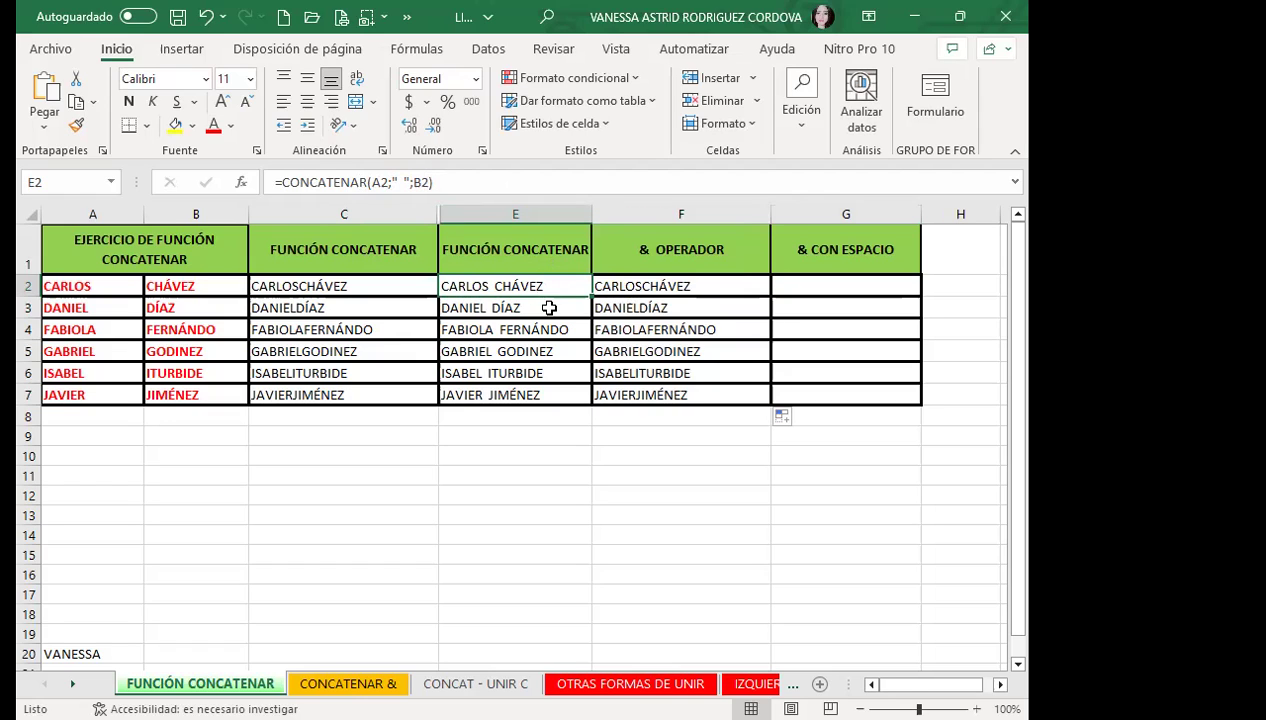
pyautogui.click(828, 285)
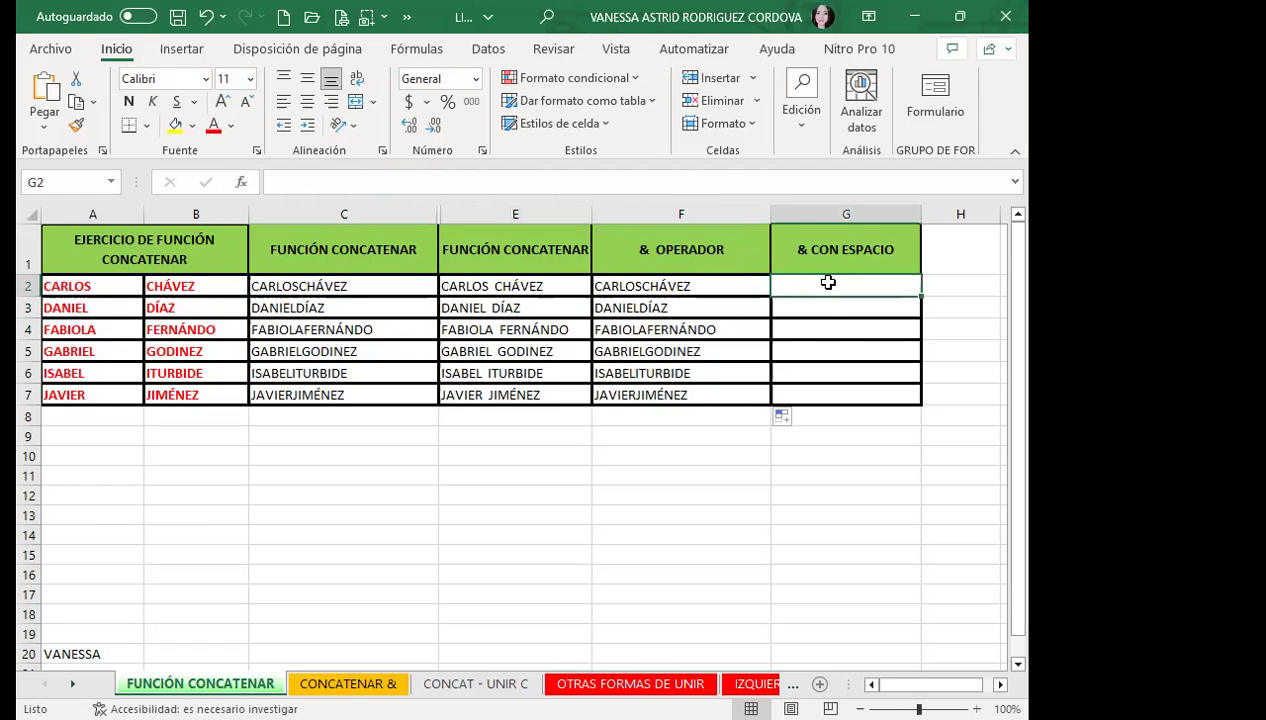
pyautogui.write('=')
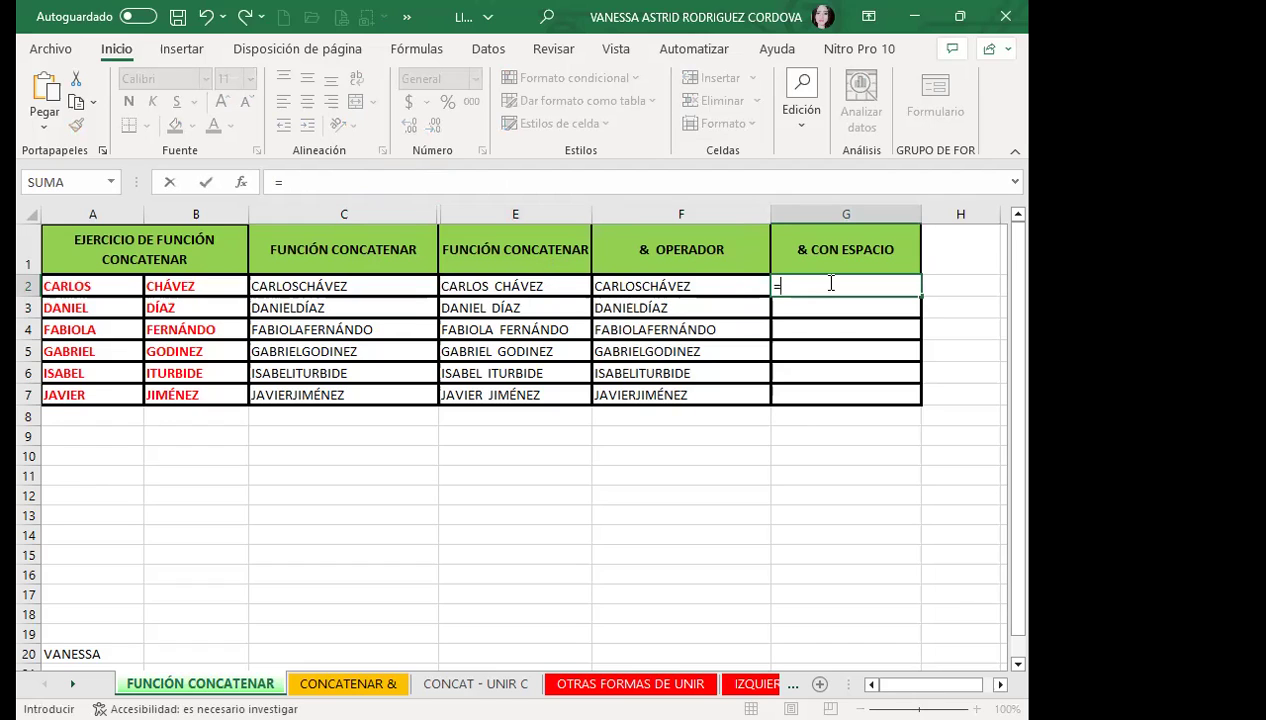
pyautogui.press('Escape')
pyautogui.click(716, 288)
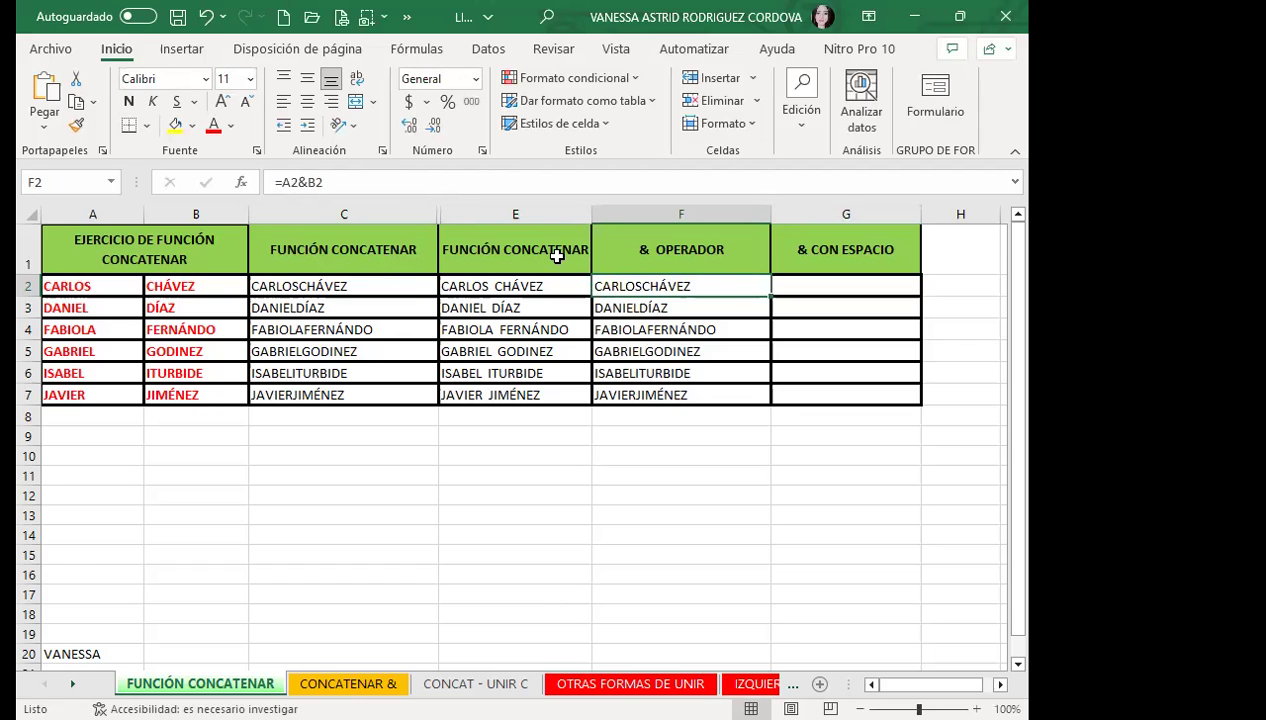
pyautogui.doubleClick(662, 288)
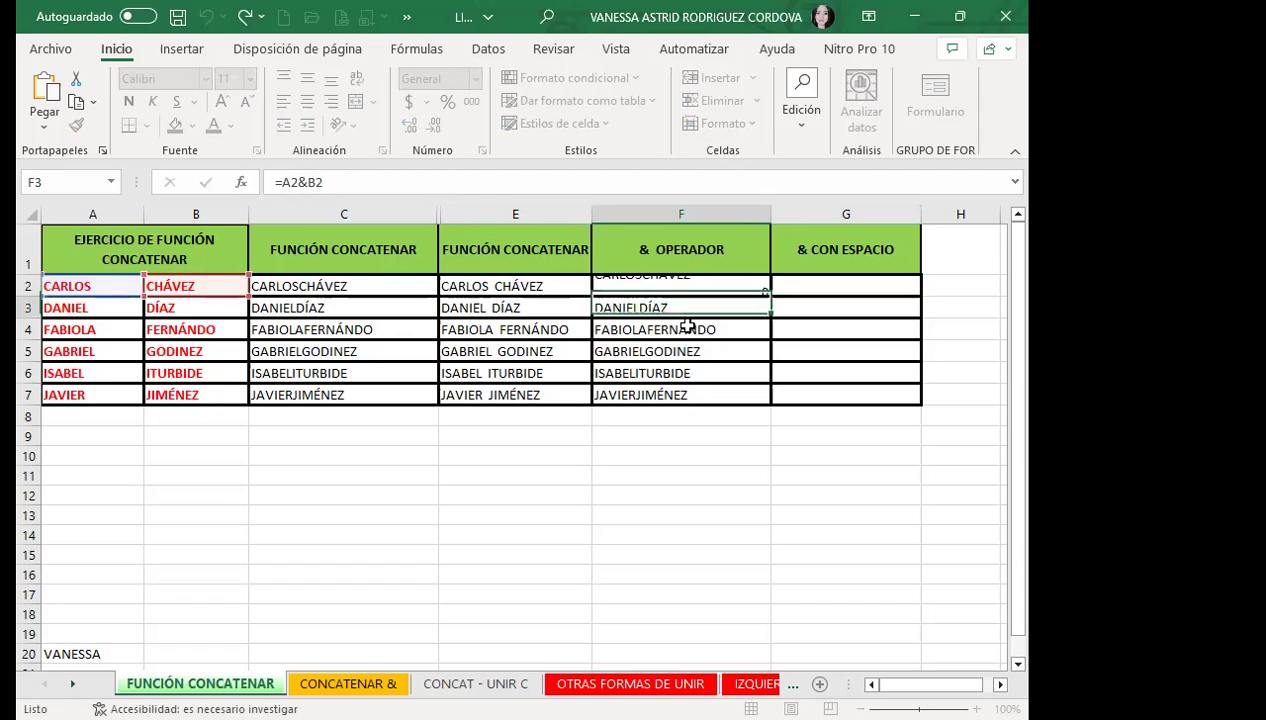
pyautogui.press('Return')
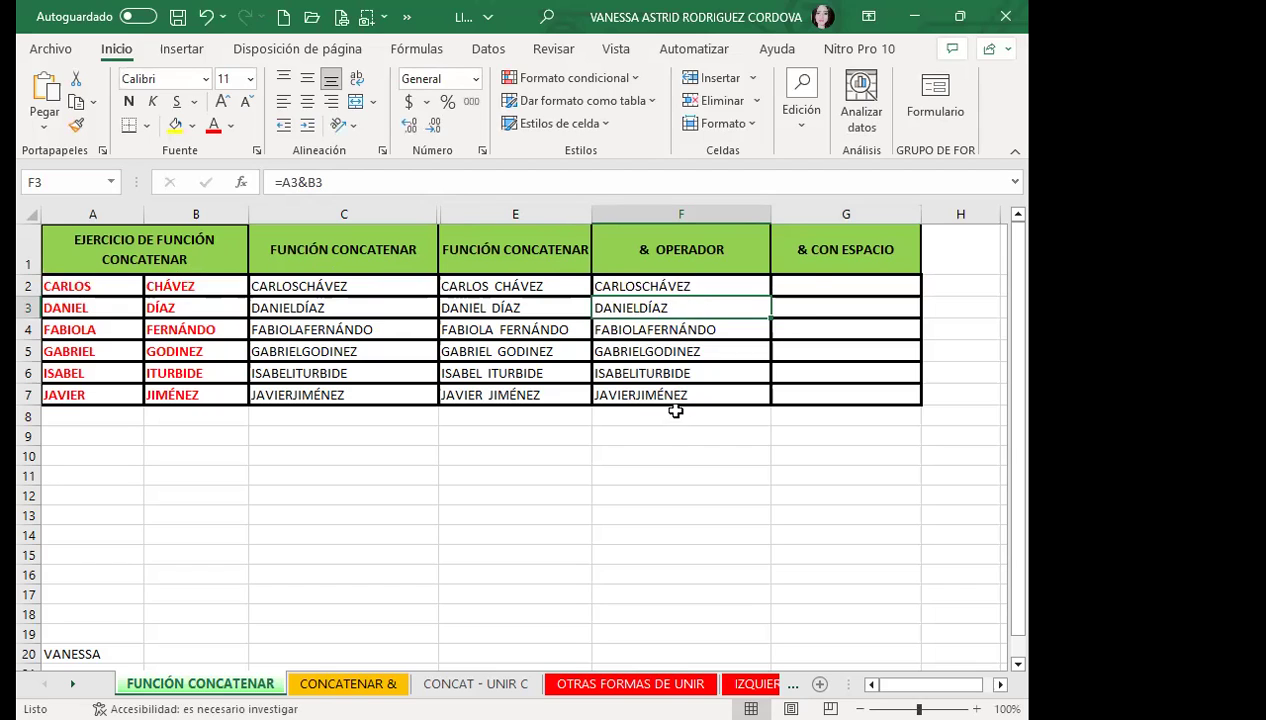
pyautogui.click(812, 285)
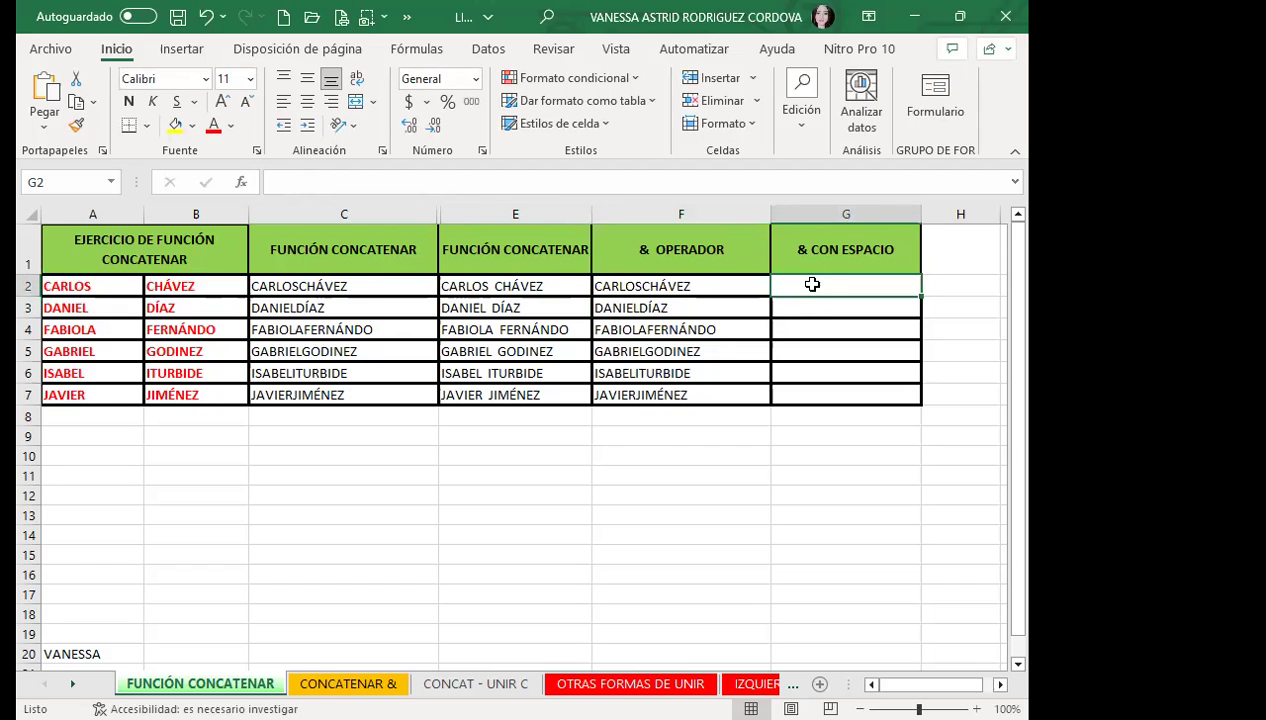
# Step: Enter =A2;" & ";B2 in G2, which Excel rejects with a formula-problem warning
pyautogui.write('=')
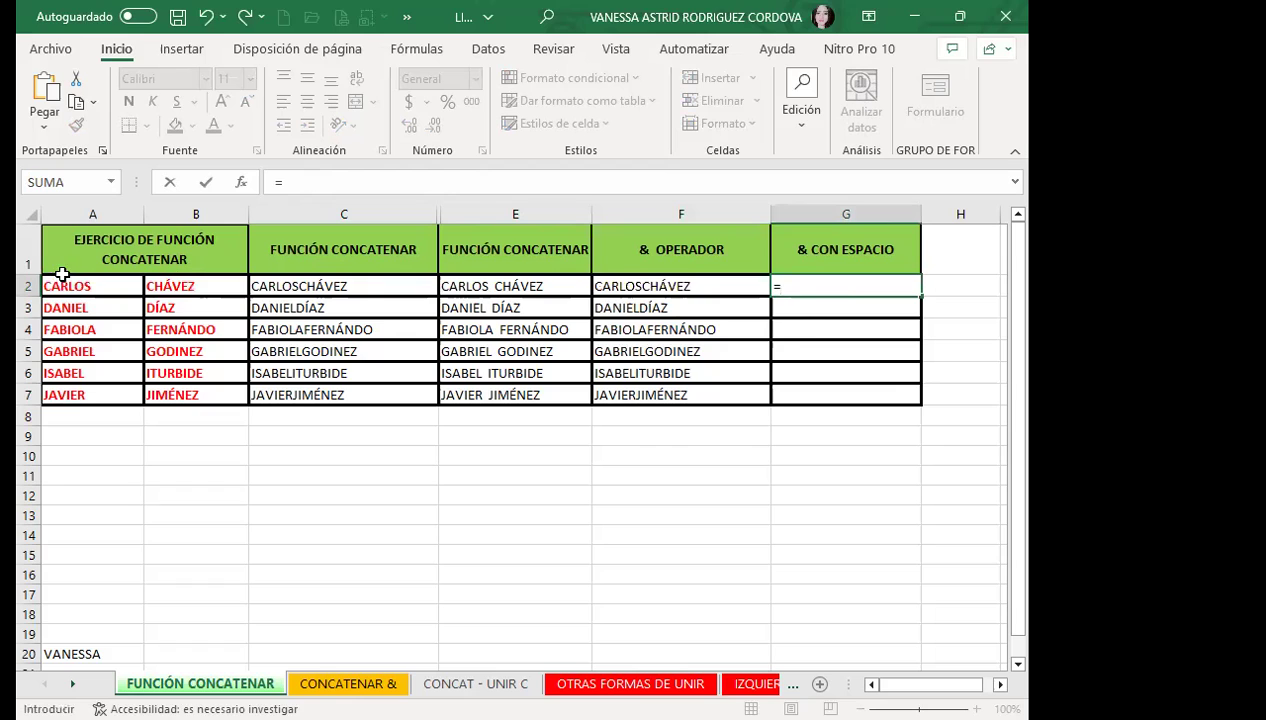
pyautogui.click(66, 284)
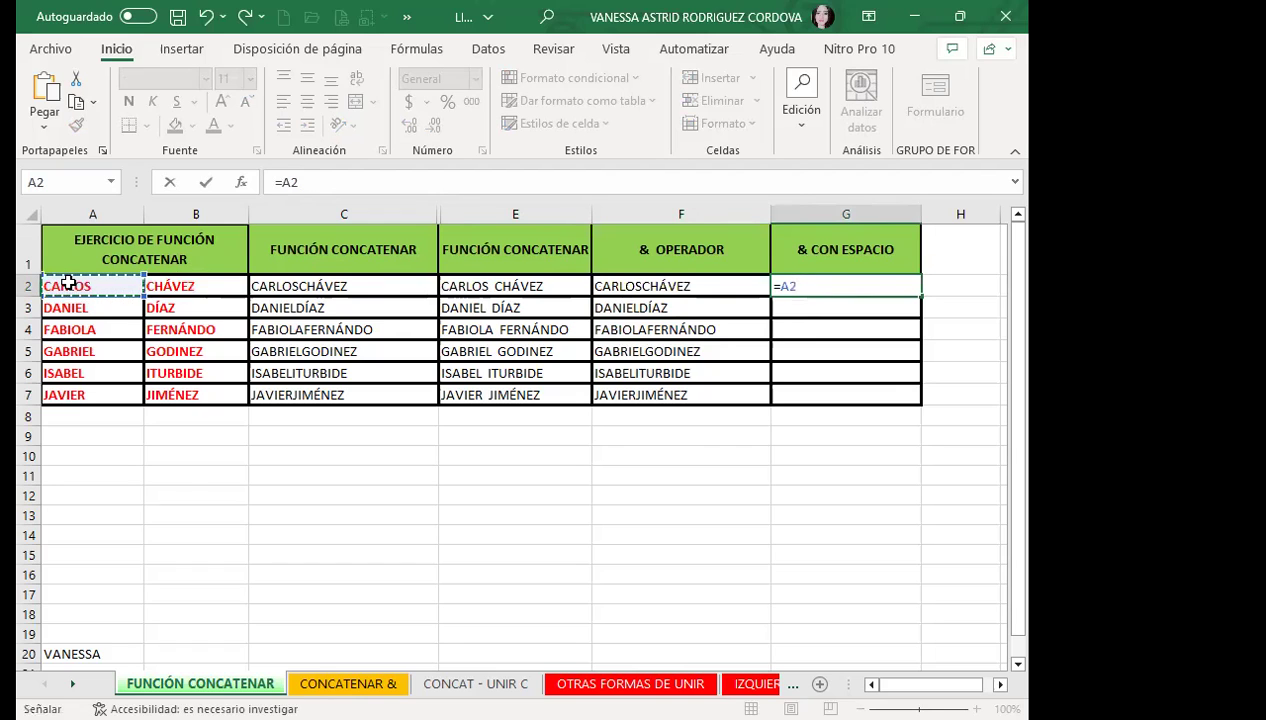
pyautogui.write('&')
pyautogui.press('BackSpace')
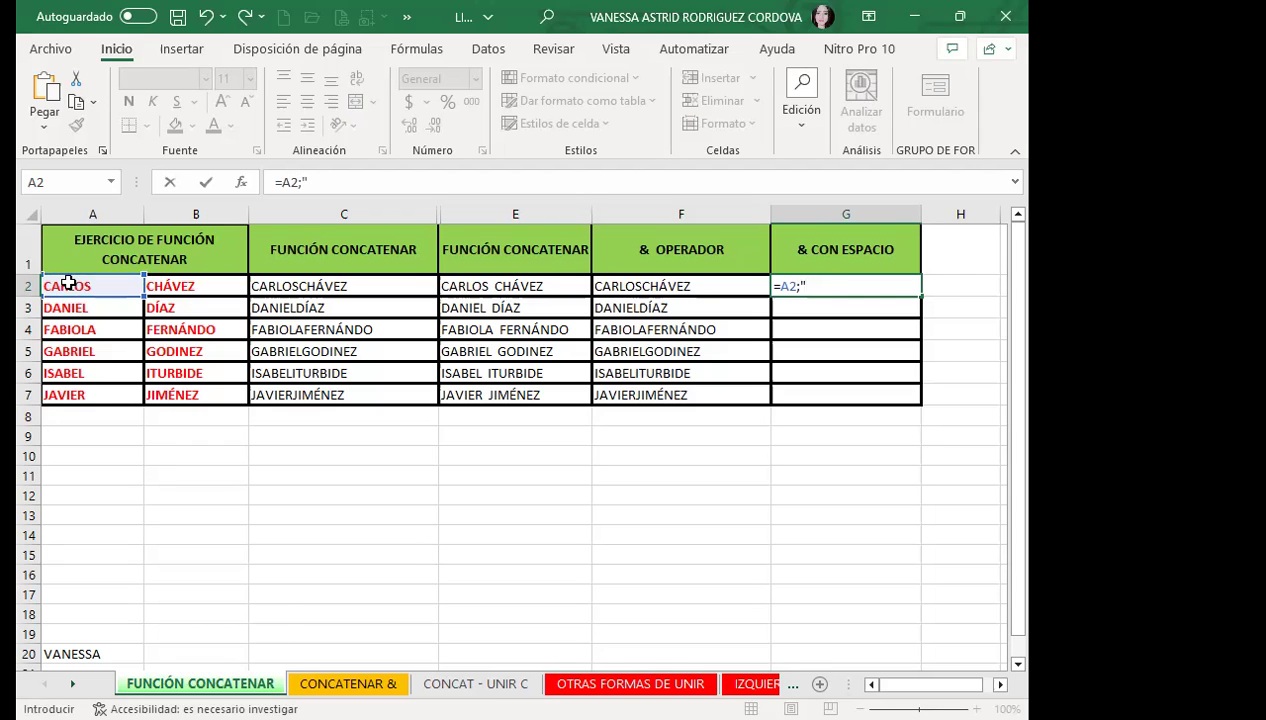
pyautogui.write('& ')
pyautogui.write('"')
pyautogui.write(';')
pyautogui.click(193, 288)
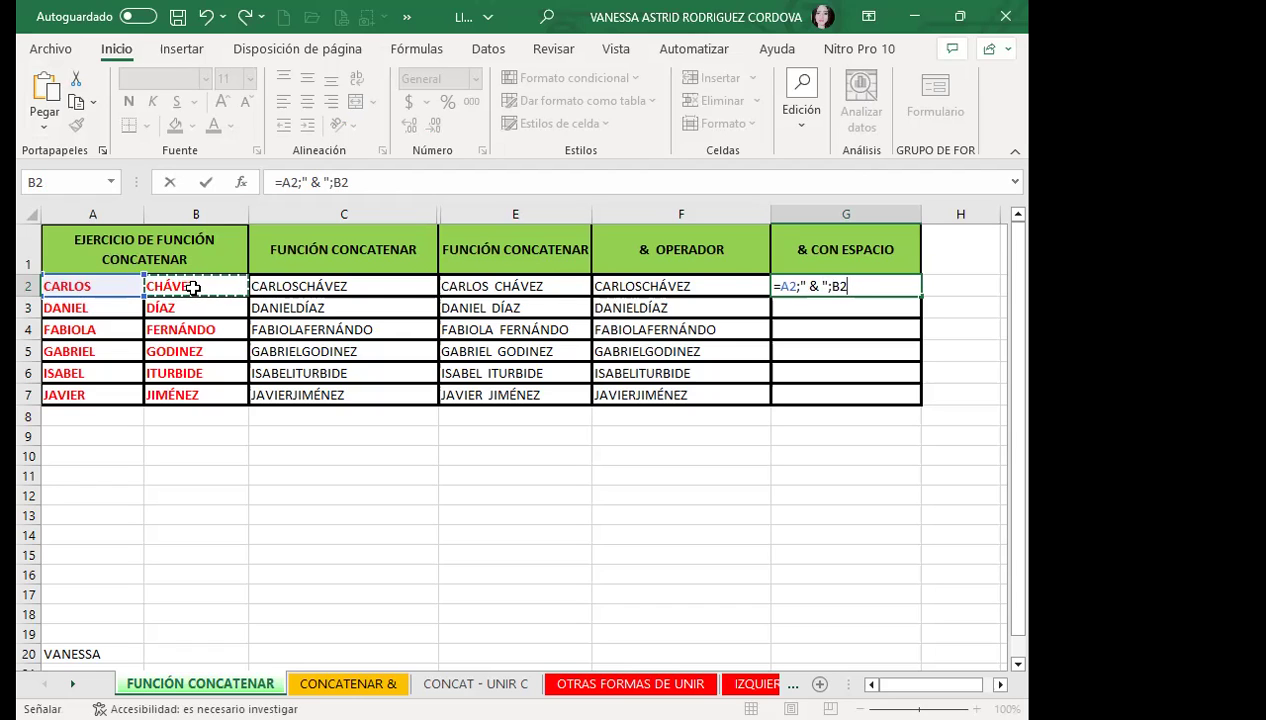
pyautogui.press('Return')
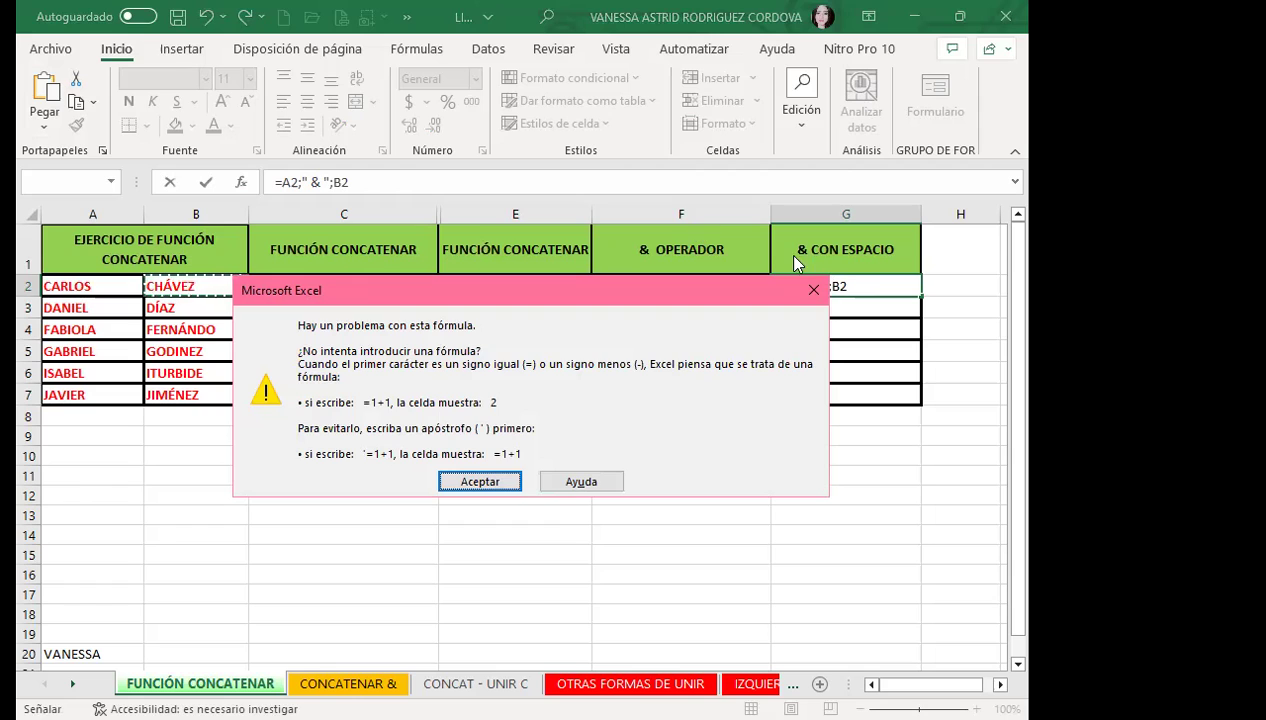
# Step: Dismiss the 'Hay un problema con esta fórmula' warning and delete the faulty part of G2's formula
pyautogui.click(810, 291)
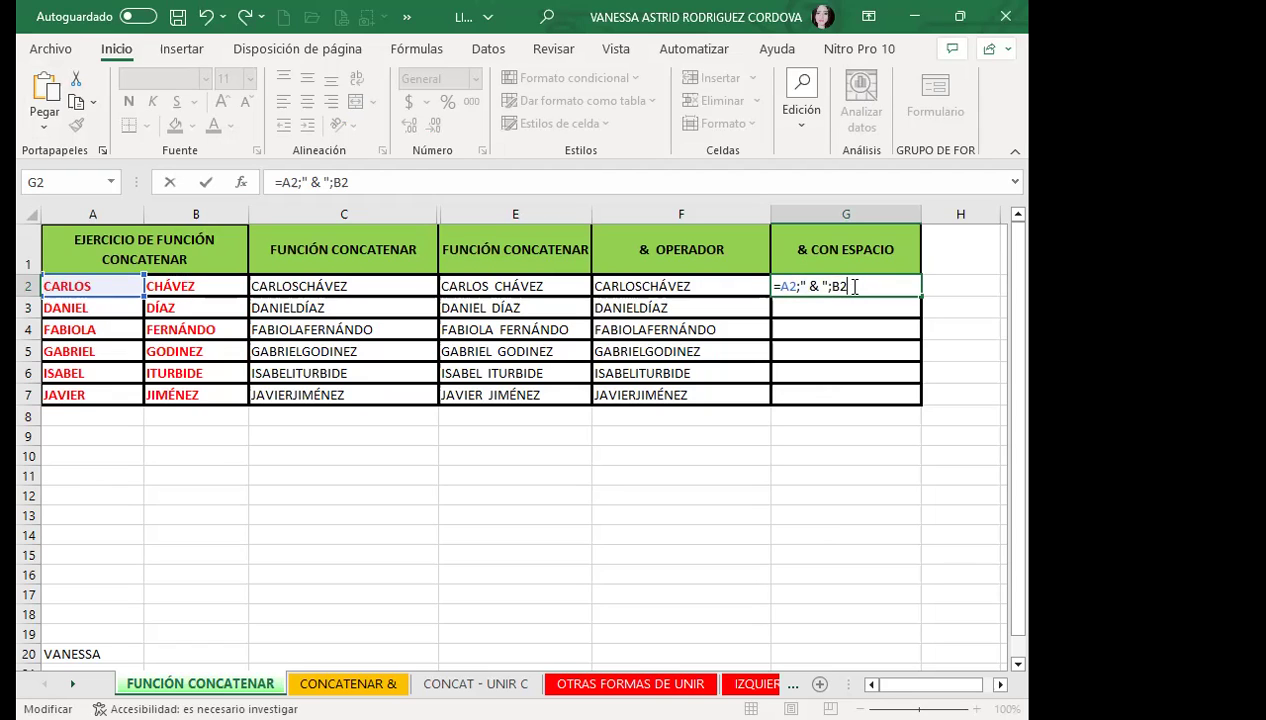
pyautogui.press('BackSpace')
pyautogui.press('BackSpace')
pyautogui.press('BackSpace')
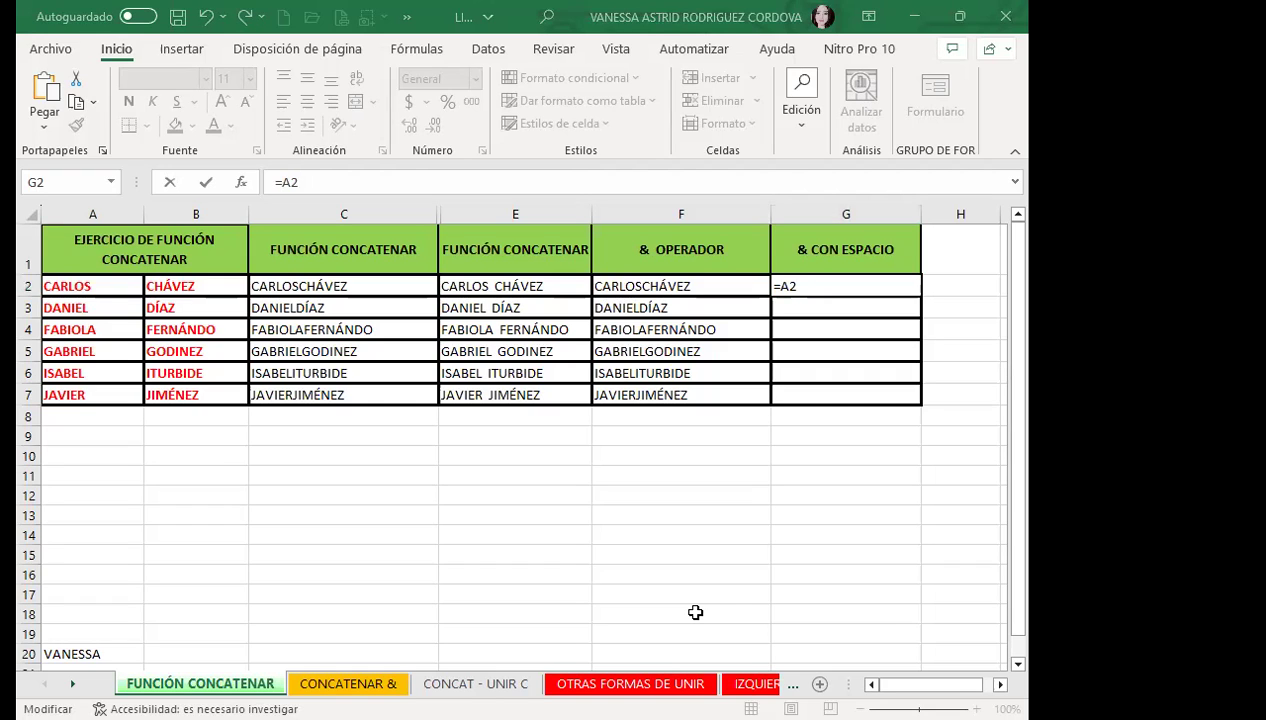
# Step: Add " & " after A2 in G2's formula; Excel rejects it twice and the warnings are dismissed
pyautogui.click(813, 286)
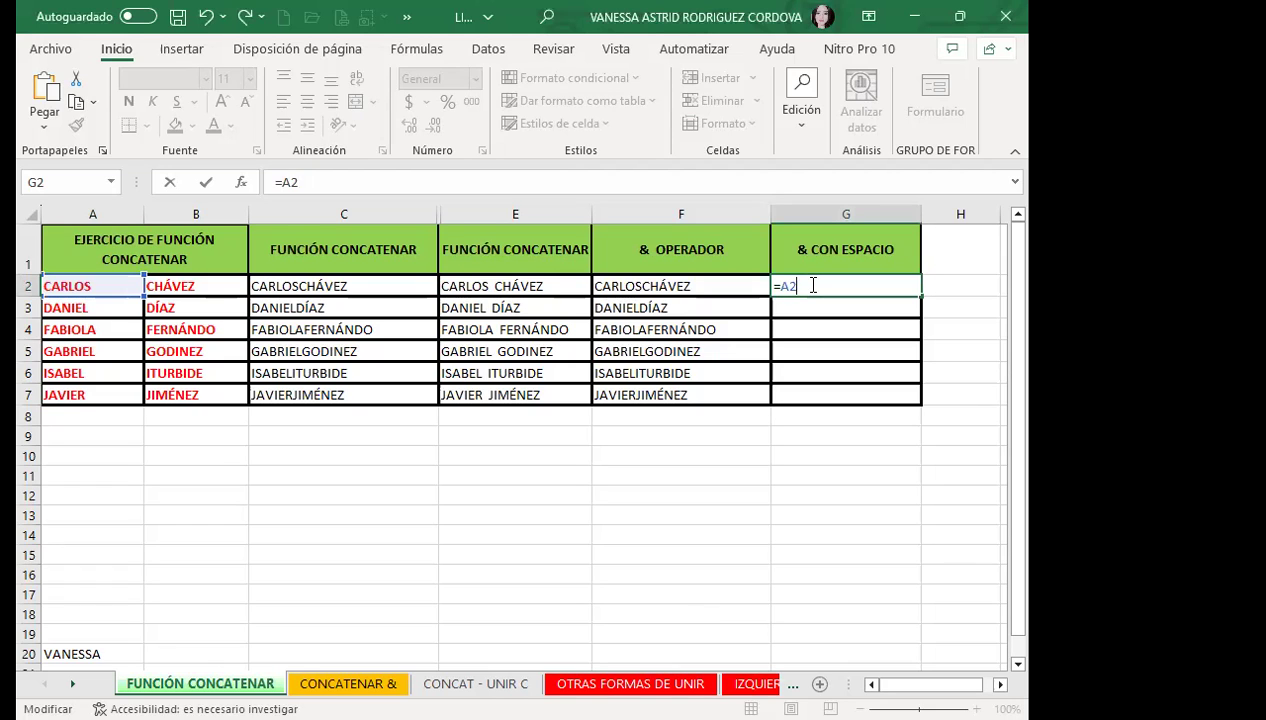
pyautogui.write('"')
pyautogui.write(' &')
pyautogui.write(' "')
pyautogui.press('Return')
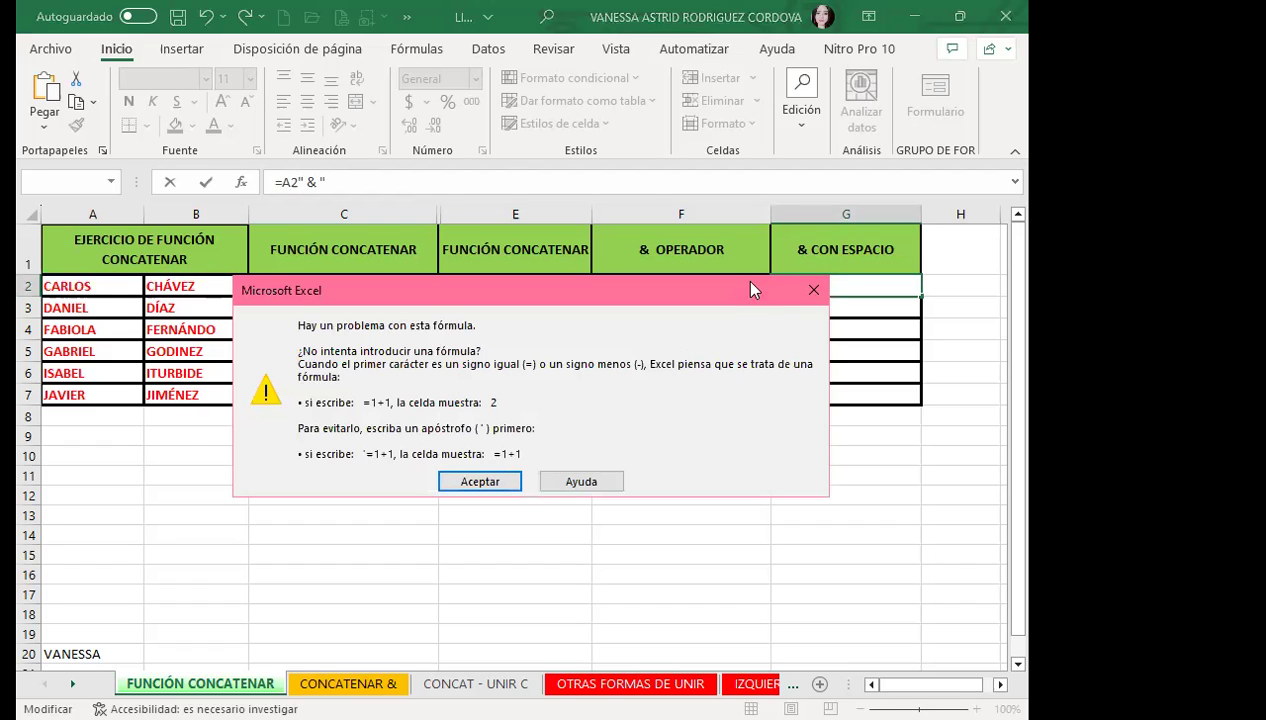
pyautogui.click(813, 289)
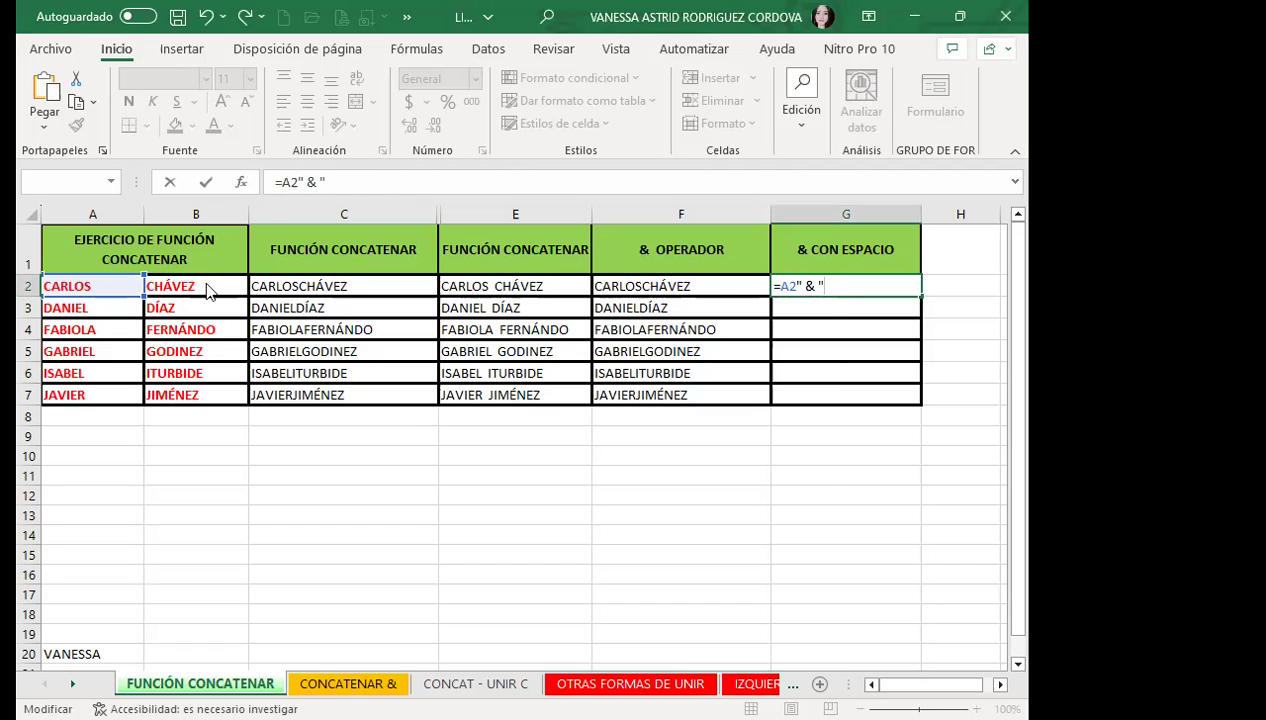
pyautogui.press('Return')
pyautogui.click(478, 482)
# Step: Rebuild G2 as =A2;" & B2 " from cells A2 and B2; Excel rejects it again
pyautogui.press('BackSpace')
pyautogui.press('BackSpace')
pyautogui.press('BackSpace')
pyautogui.press('BackSpace')
pyautogui.press('BackSpace')
pyautogui.scroll(-1, 500, 320)
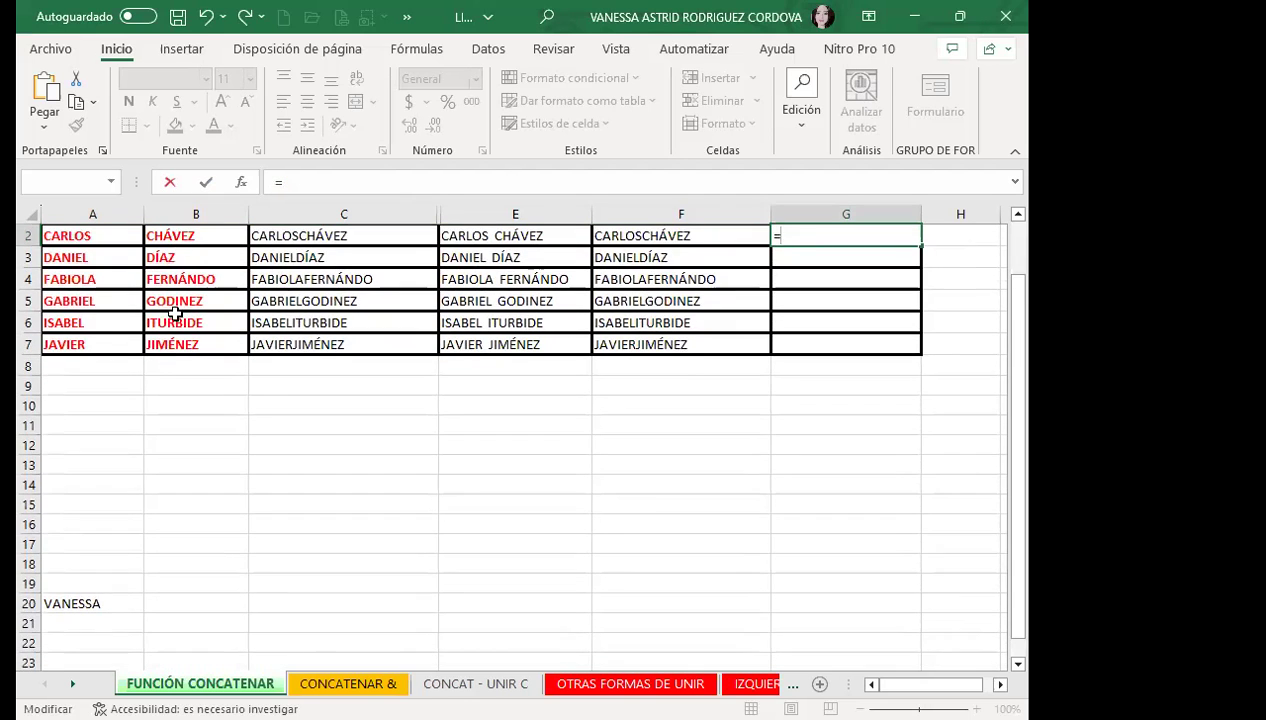
pyautogui.scroll(1, 140, 400)
pyautogui.click(75, 289)
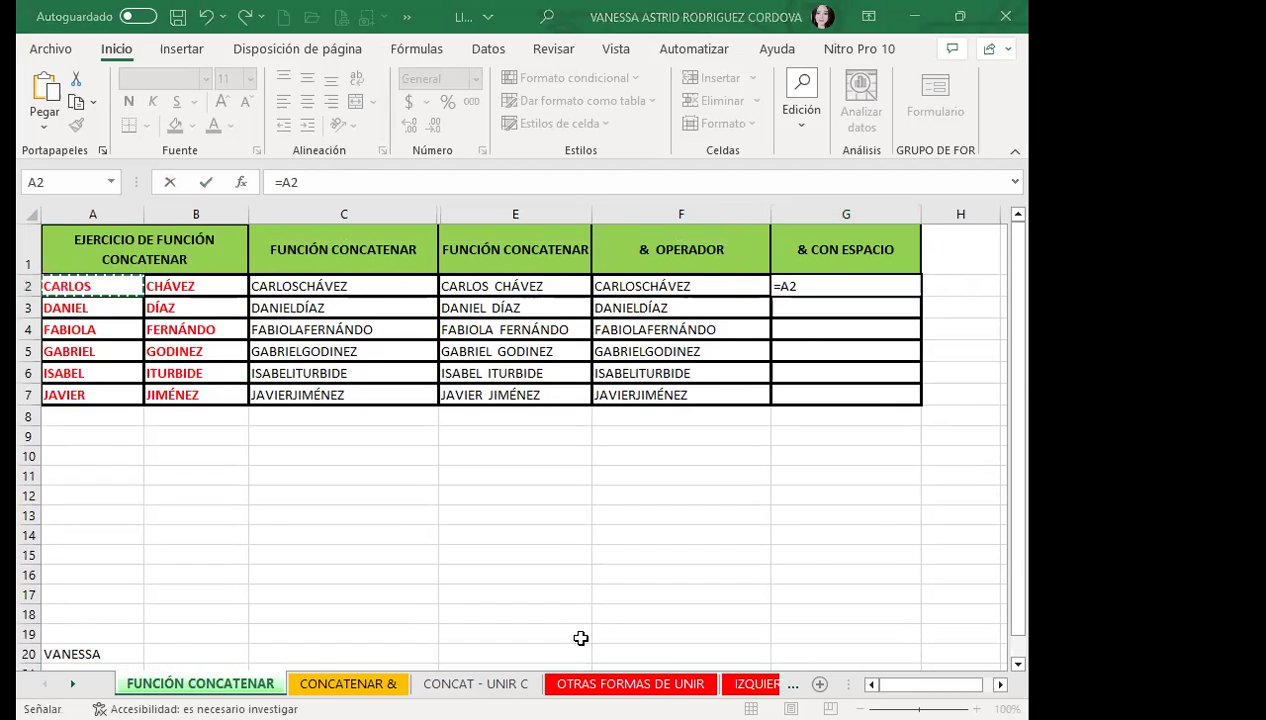
pyautogui.write(';')
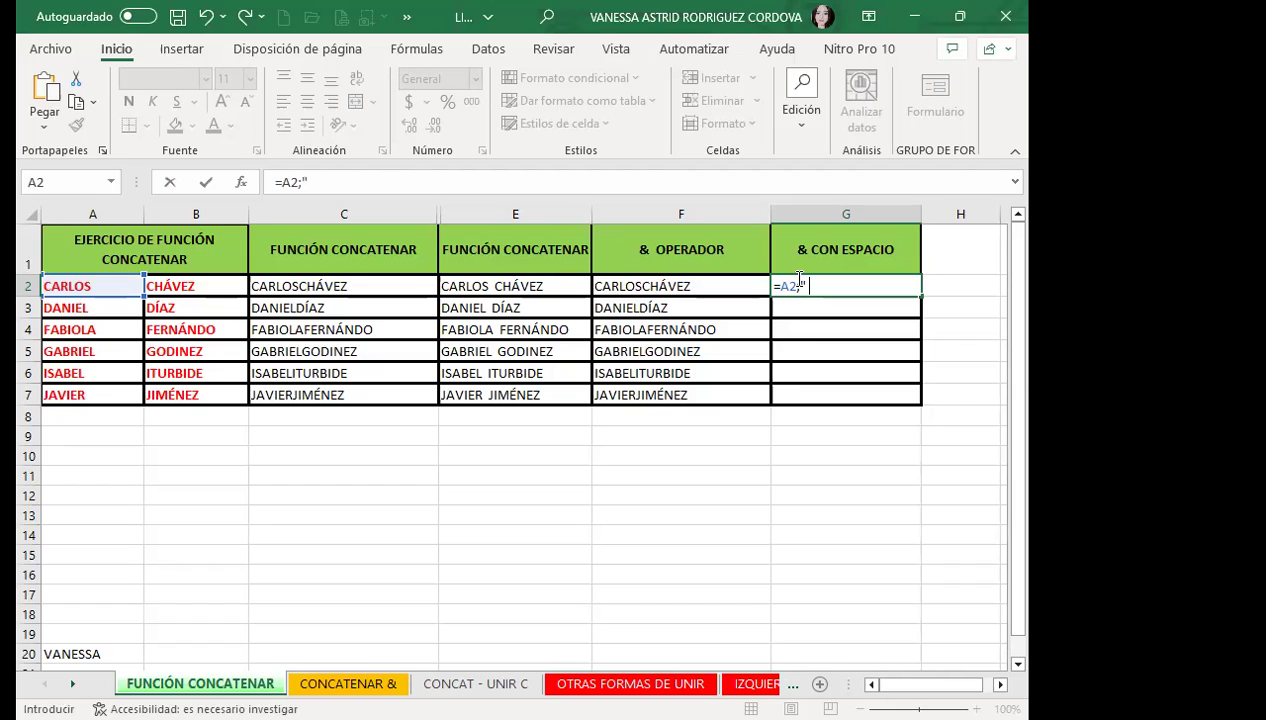
pyautogui.write('&')
pyautogui.click(197, 285)
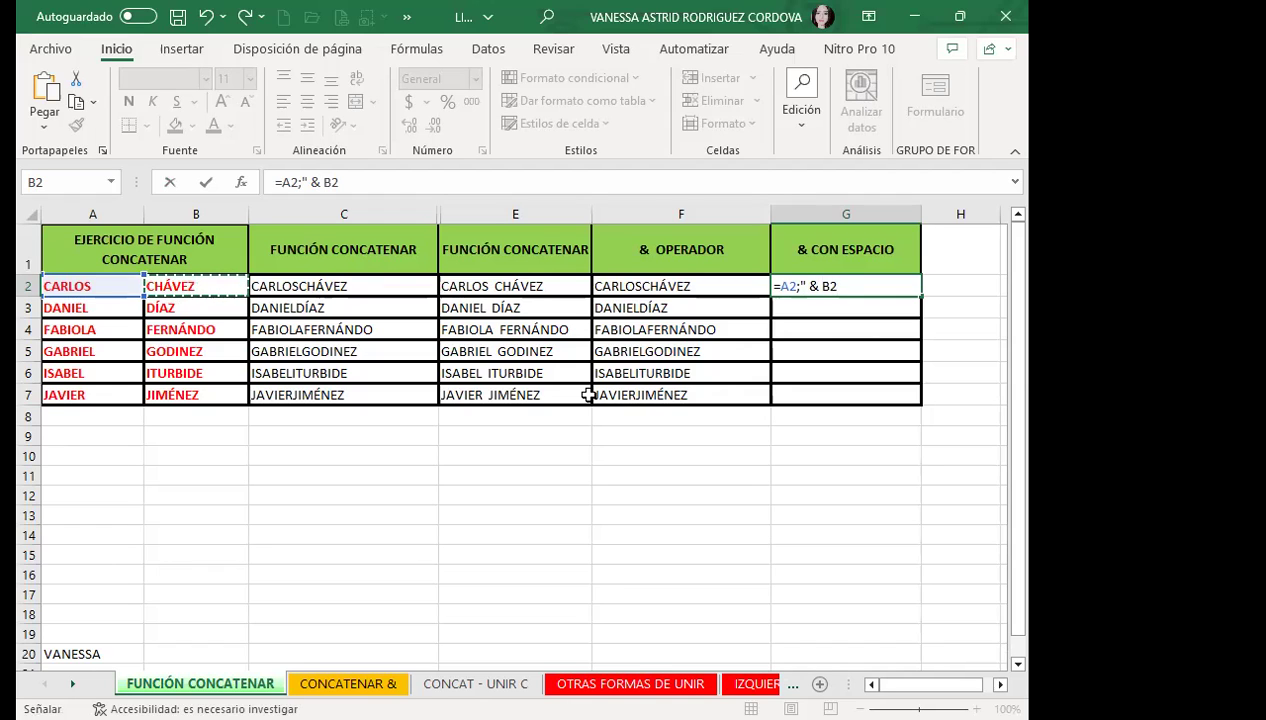
pyautogui.write('"')
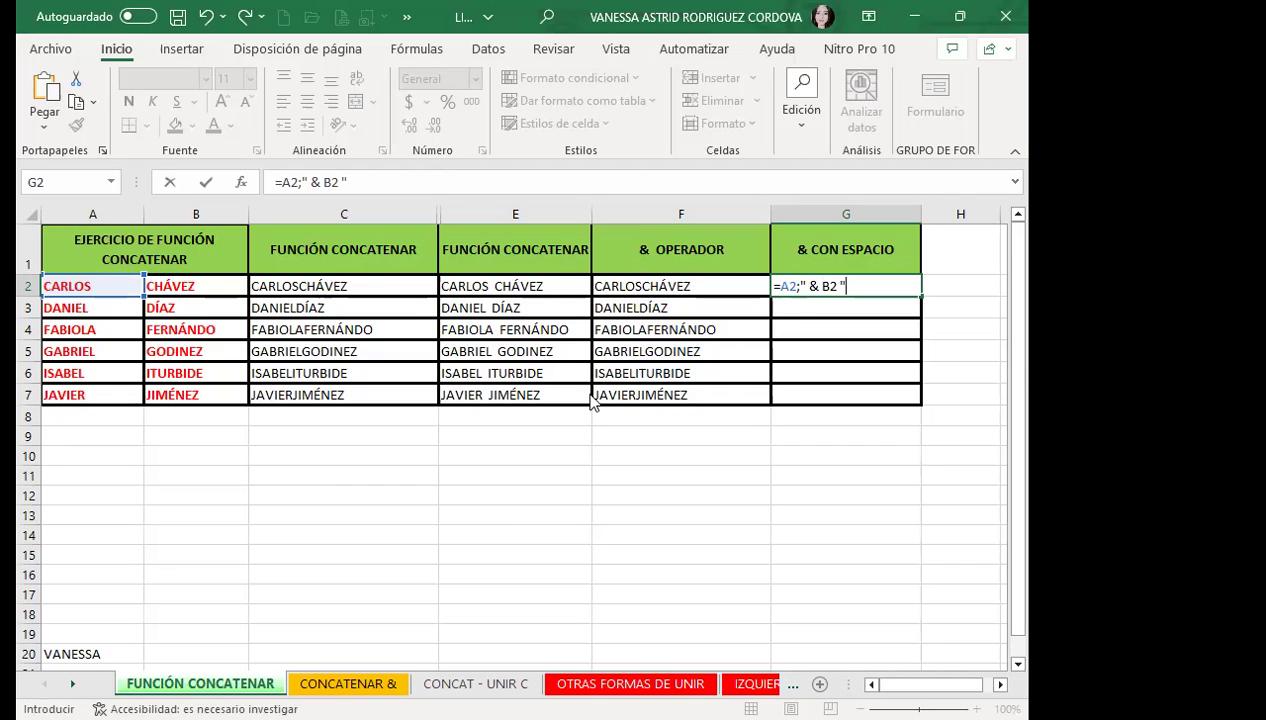
pyautogui.press('Return')
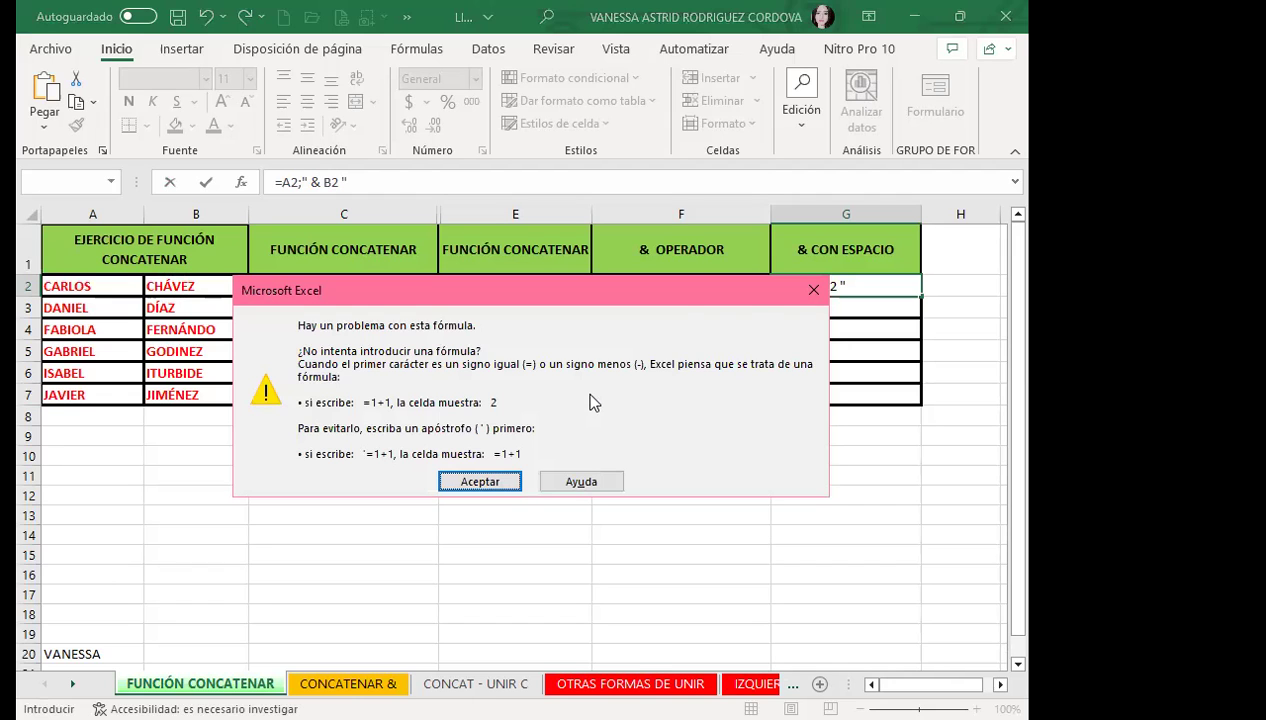
pyautogui.click(814, 291)
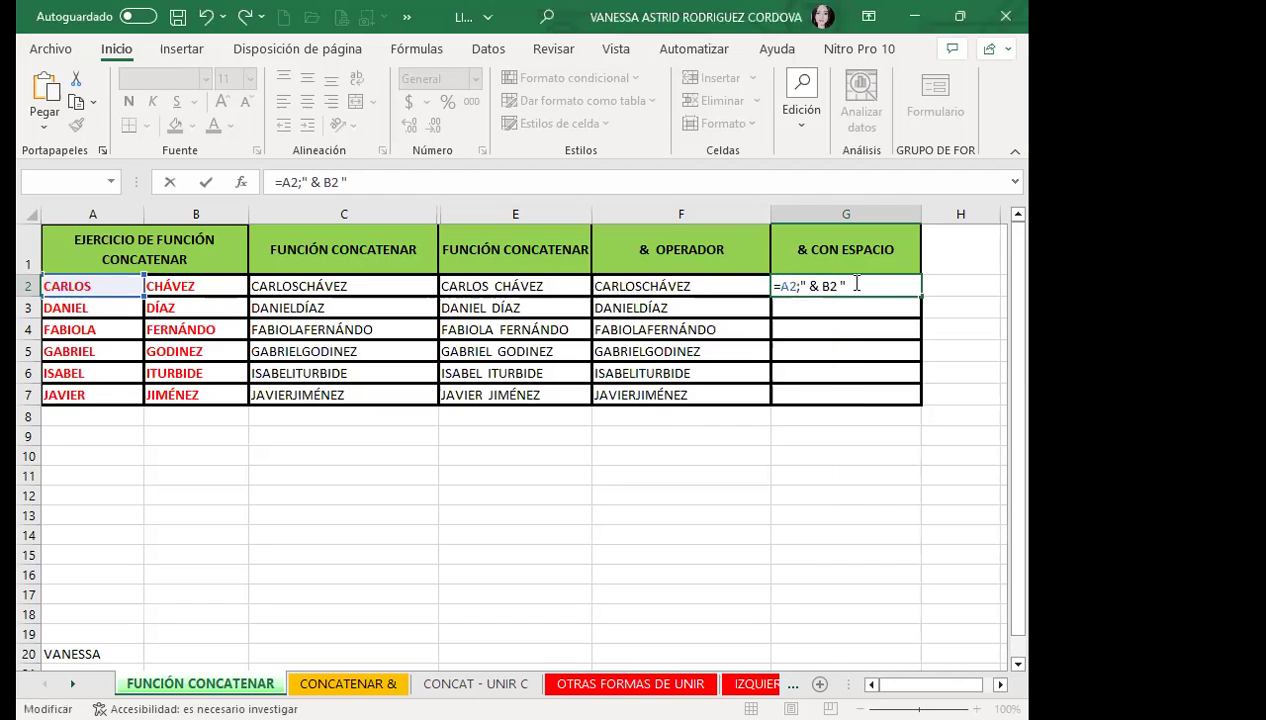
# Step: Retype G2 as =a2;&" "B2, dismiss Excel's error, and place the cursor at the formula's end
pyautogui.press('BackSpace')
pyautogui.press('BackSpace')
pyautogui.press('BackSpace')
pyautogui.press('BackSpace')
pyautogui.press('BackSpace')
pyautogui.press('BackSpace')
pyautogui.press('BackSpace')
pyautogui.press('BackSpace')
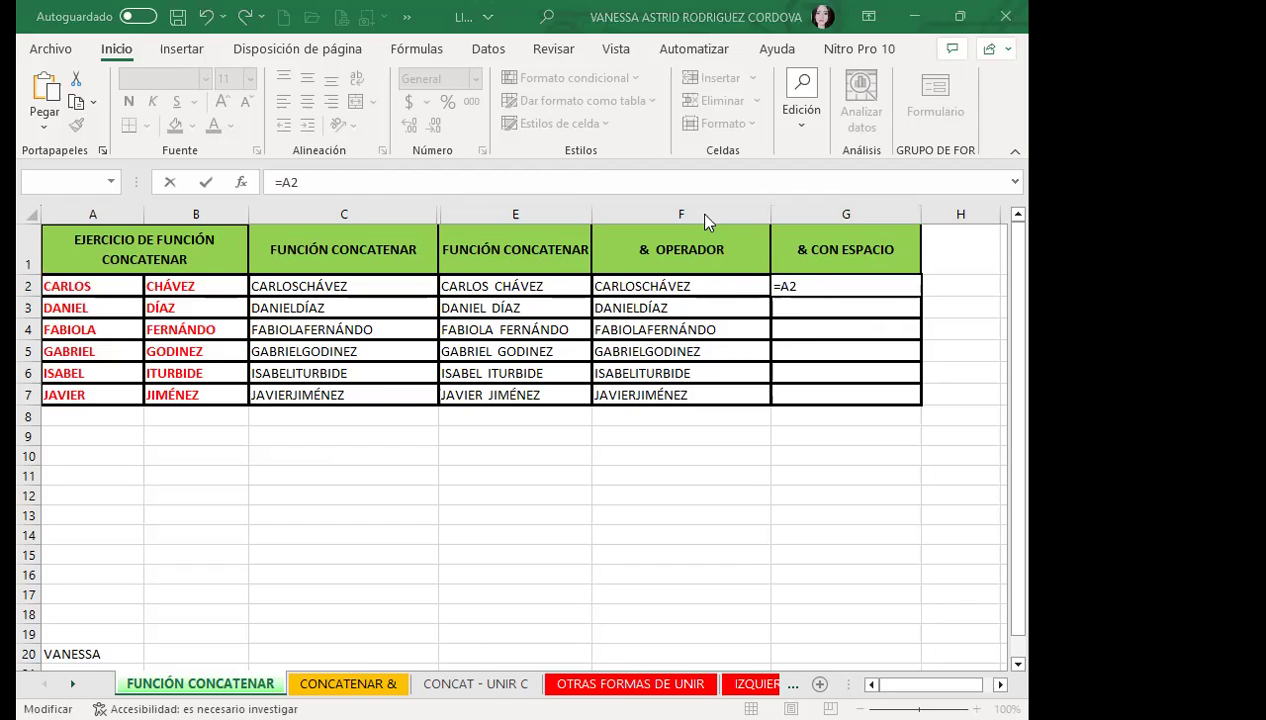
pyautogui.press('BackSpace')
pyautogui.press('BackSpace')
pyautogui.write('a2;&" "B2')
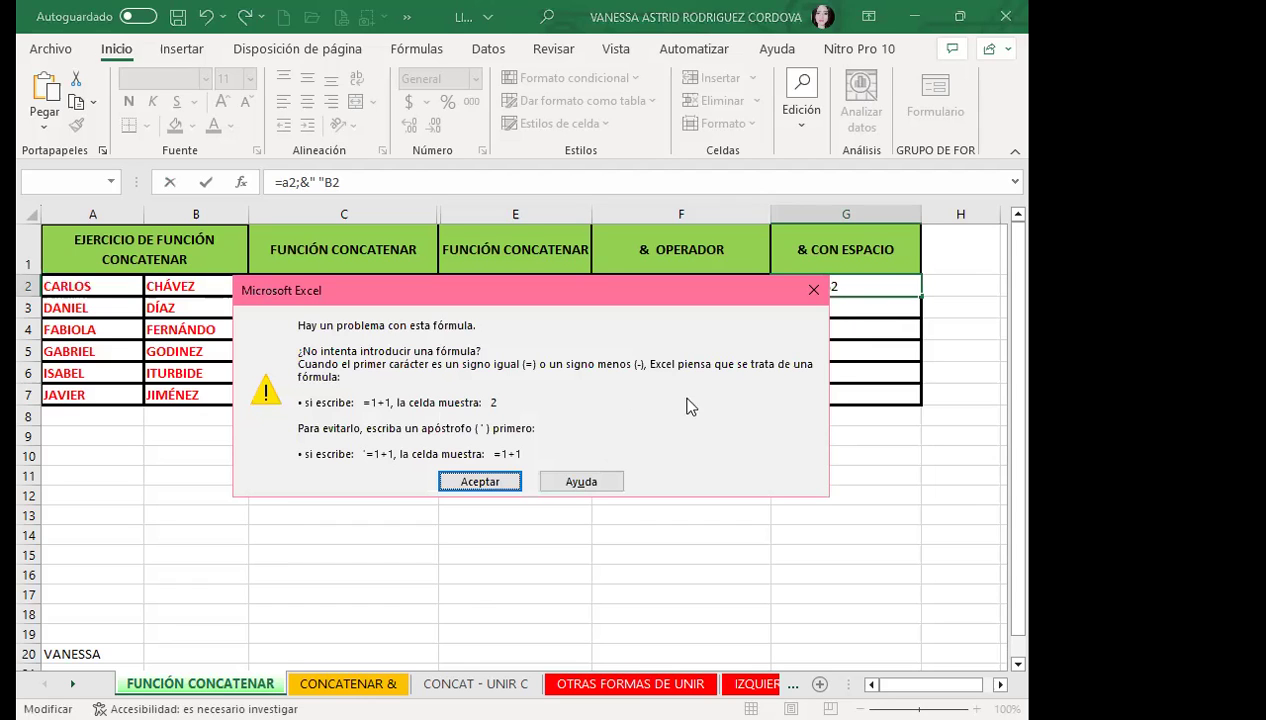
pyautogui.click(812, 291)
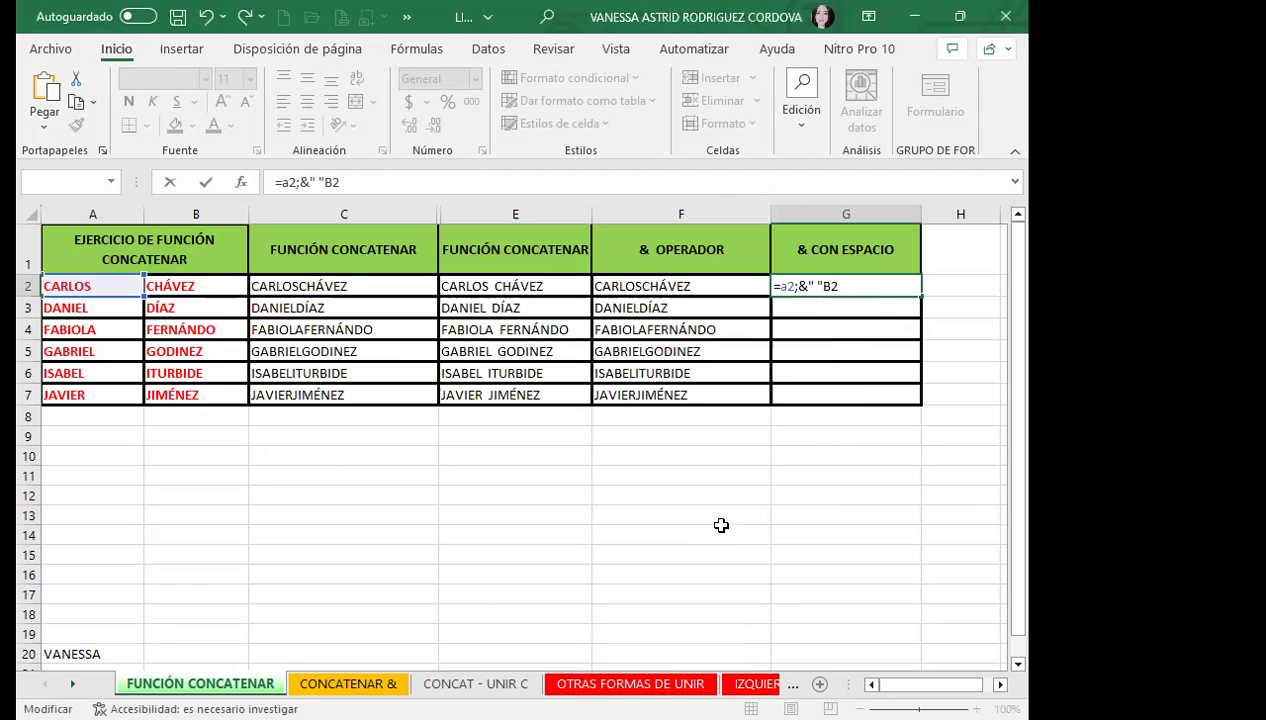
pyautogui.click(855, 287)
# Step: Delete G2's faulty formula text until only the = sign remains
pyautogui.press('BackSpace')
pyautogui.press('BackSpace')
pyautogui.press('BackSpace')
pyautogui.press('BackSpace')
pyautogui.press('BackSpace')
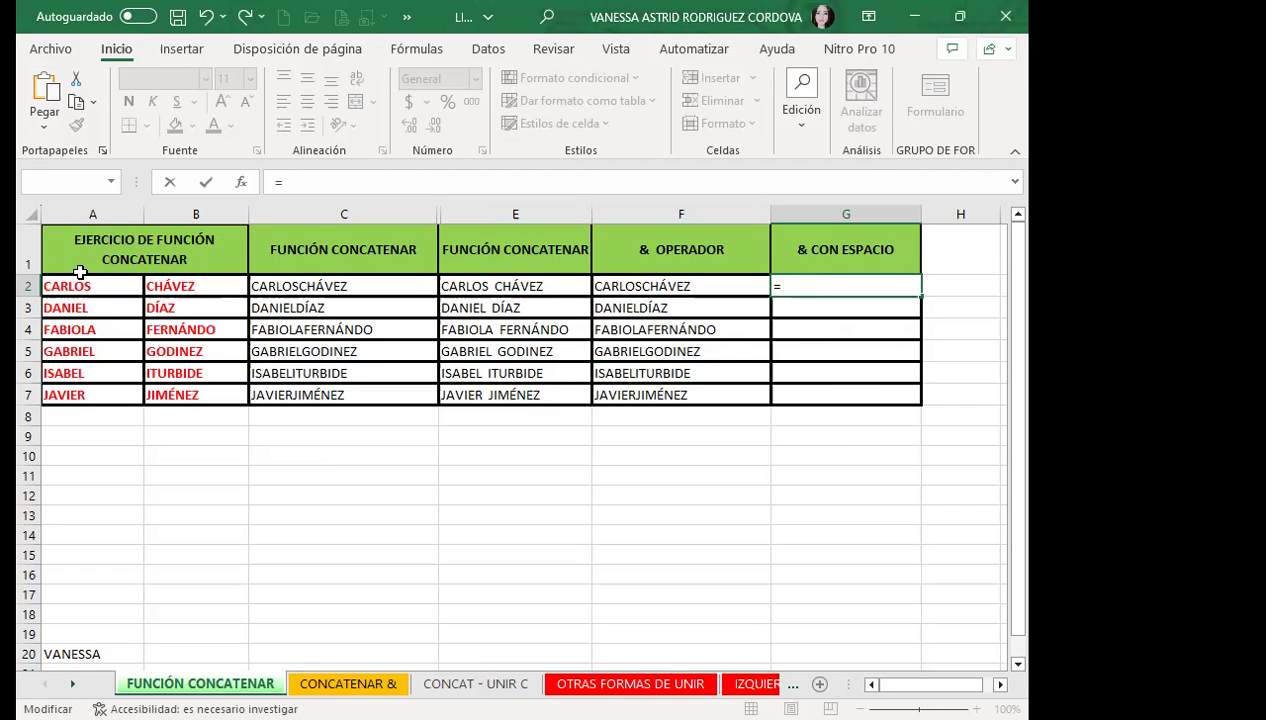
# Step: Enter =A2&" "&B2 in G2, then reopen it in the formula bar to widen the gap
pyautogui.click(88, 307)
pyautogui.click(112, 272)
pyautogui.click(105, 286)
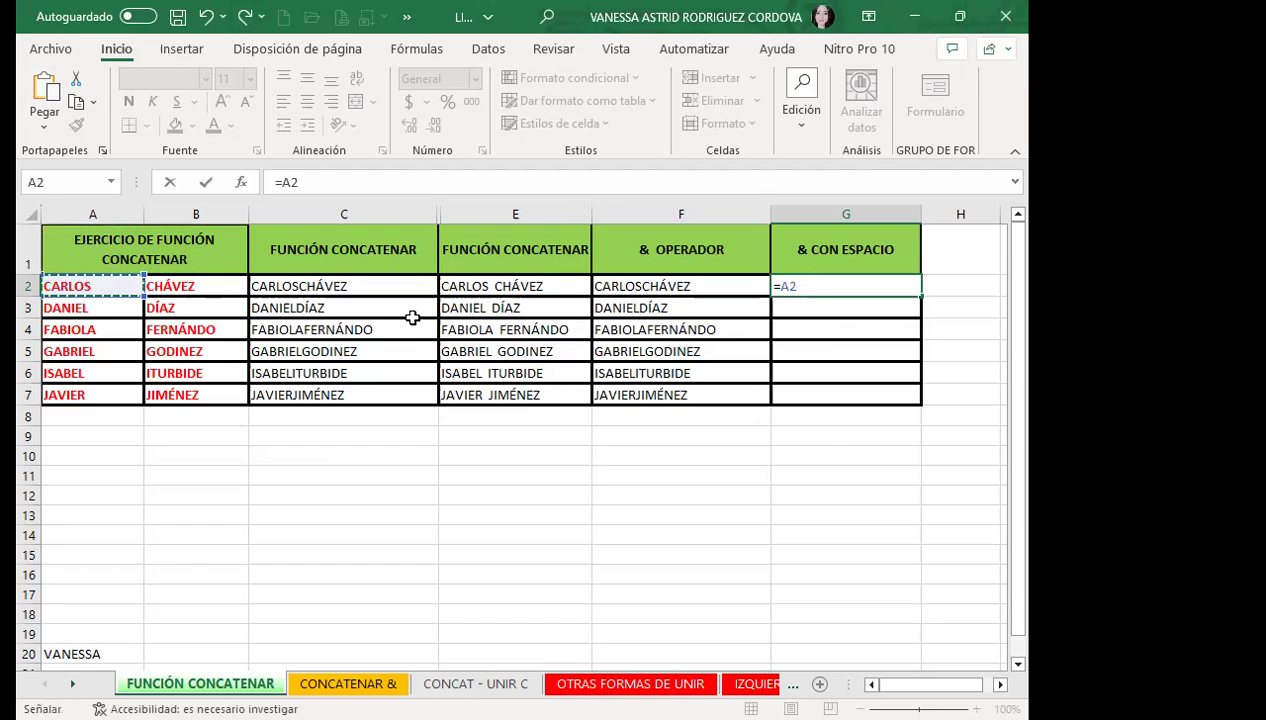
pyautogui.write('&')
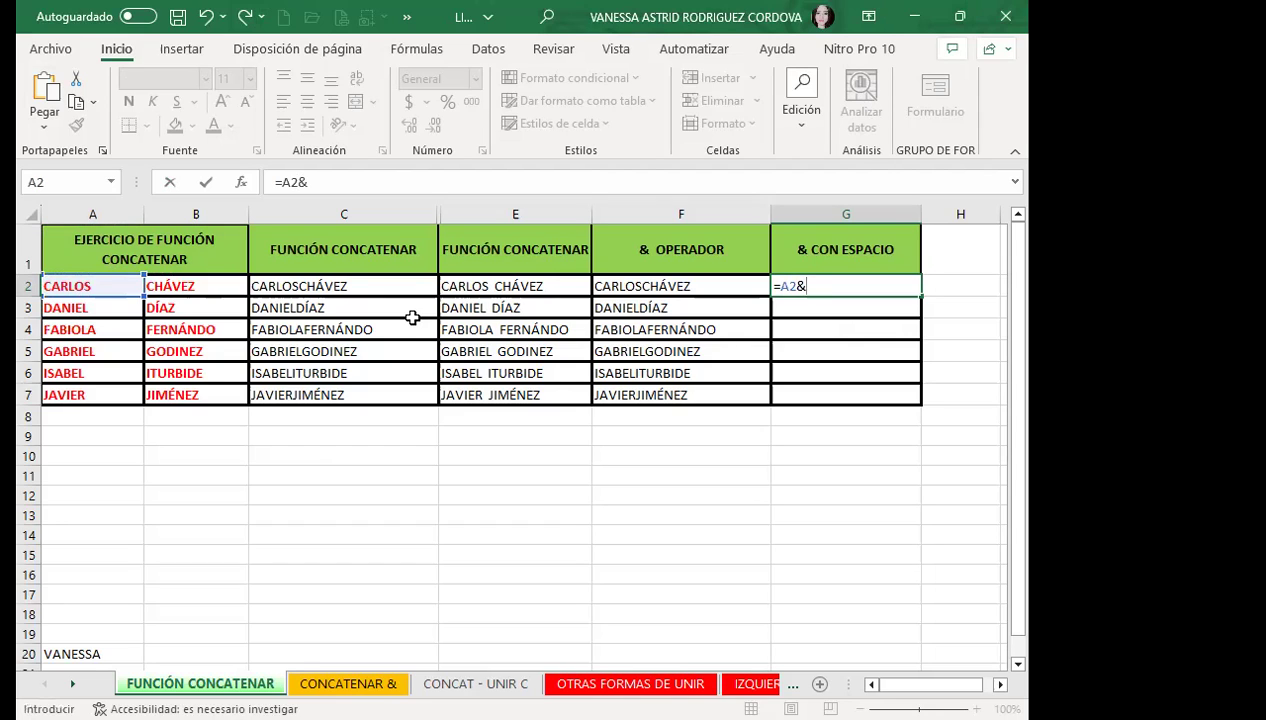
pyautogui.write('"')
pyautogui.write(' "')
pyautogui.write('&')
pyautogui.click(236, 285)
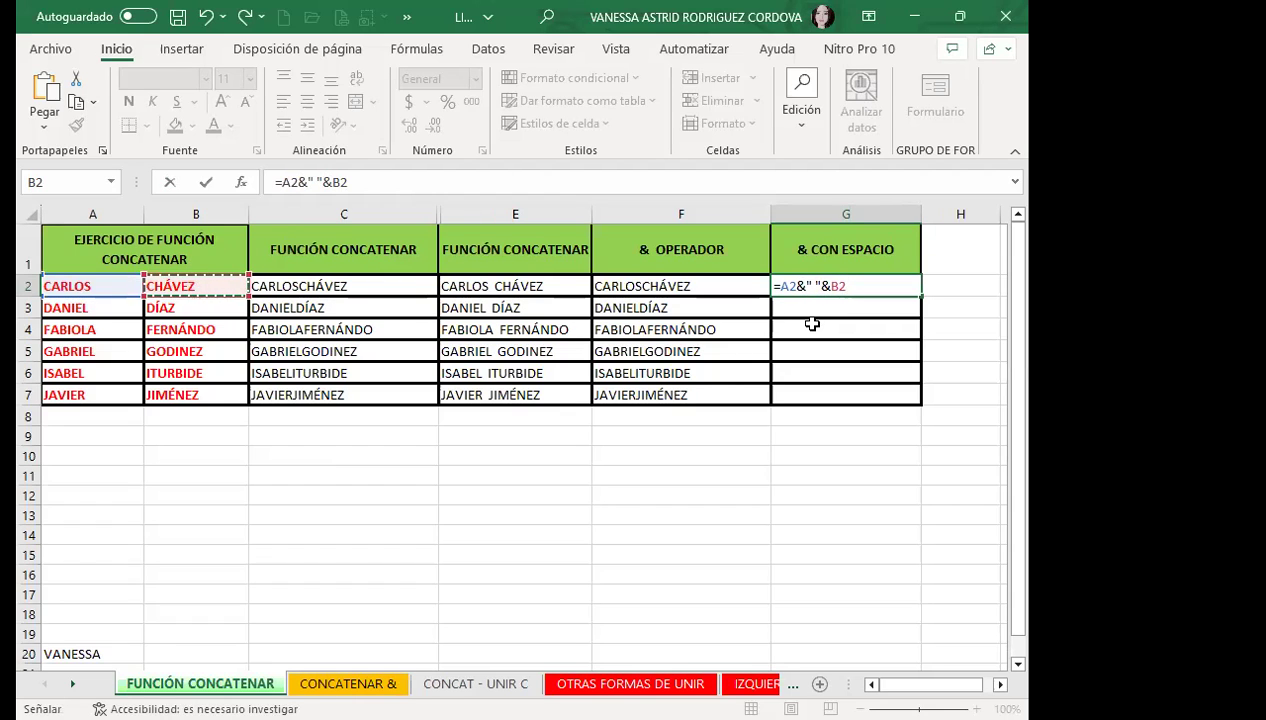
pyautogui.press('Return')
pyautogui.click(830, 285)
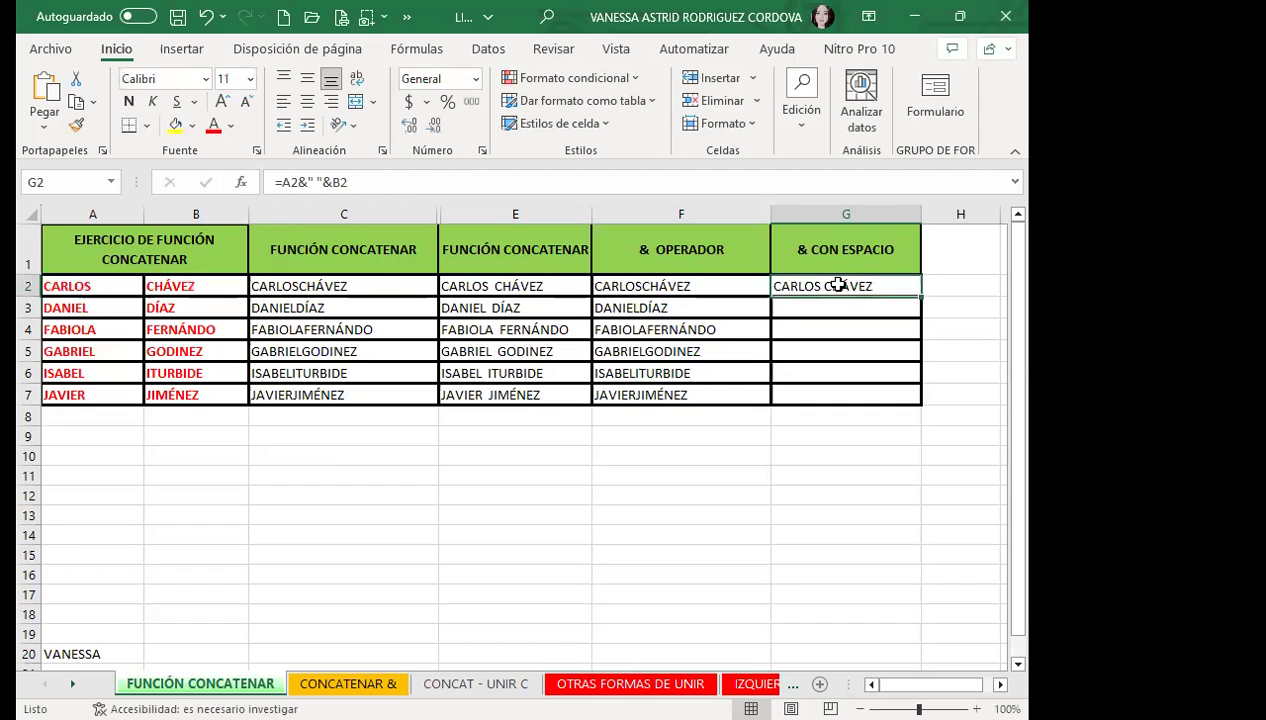
pyautogui.click(314, 182)
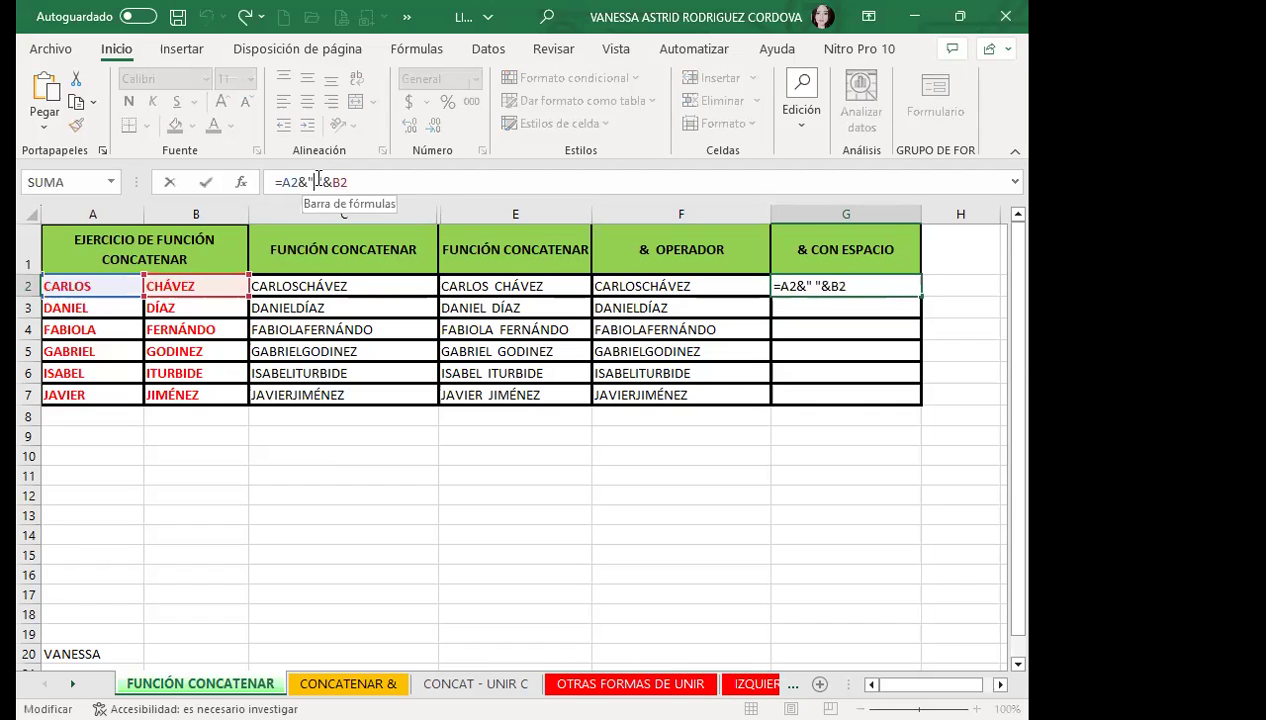
# Step: Commit the wide-gap formula, fill it down to G7, then remove one space from G2's quotes
pyautogui.hotkey('ctrl', 'Return')
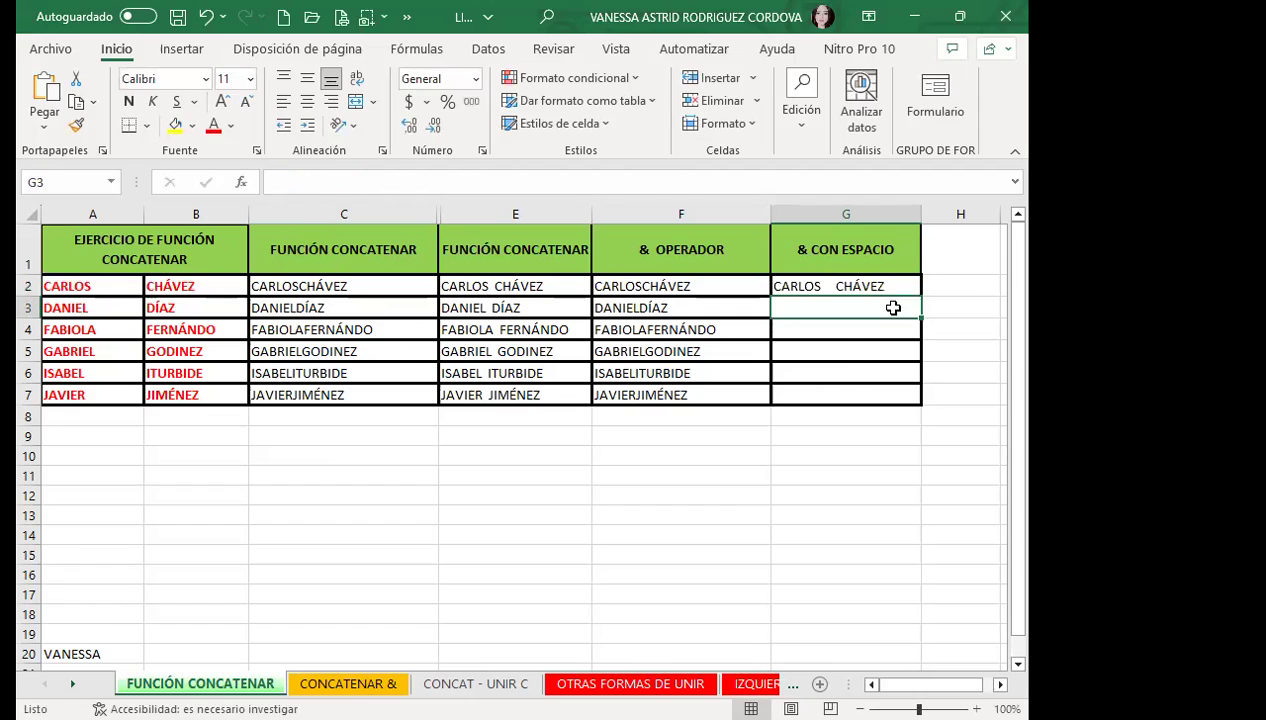
pyautogui.moveTo(919, 296); pyautogui.dragTo(915, 396)
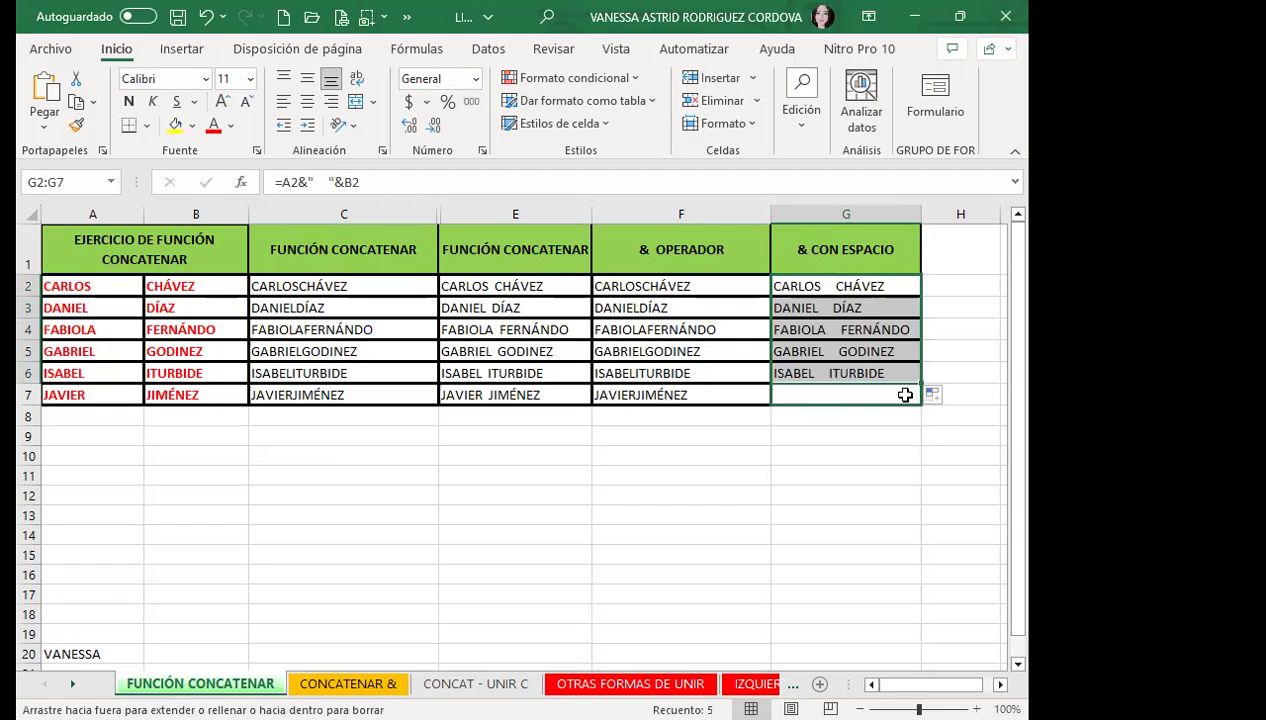
pyautogui.click(843, 285)
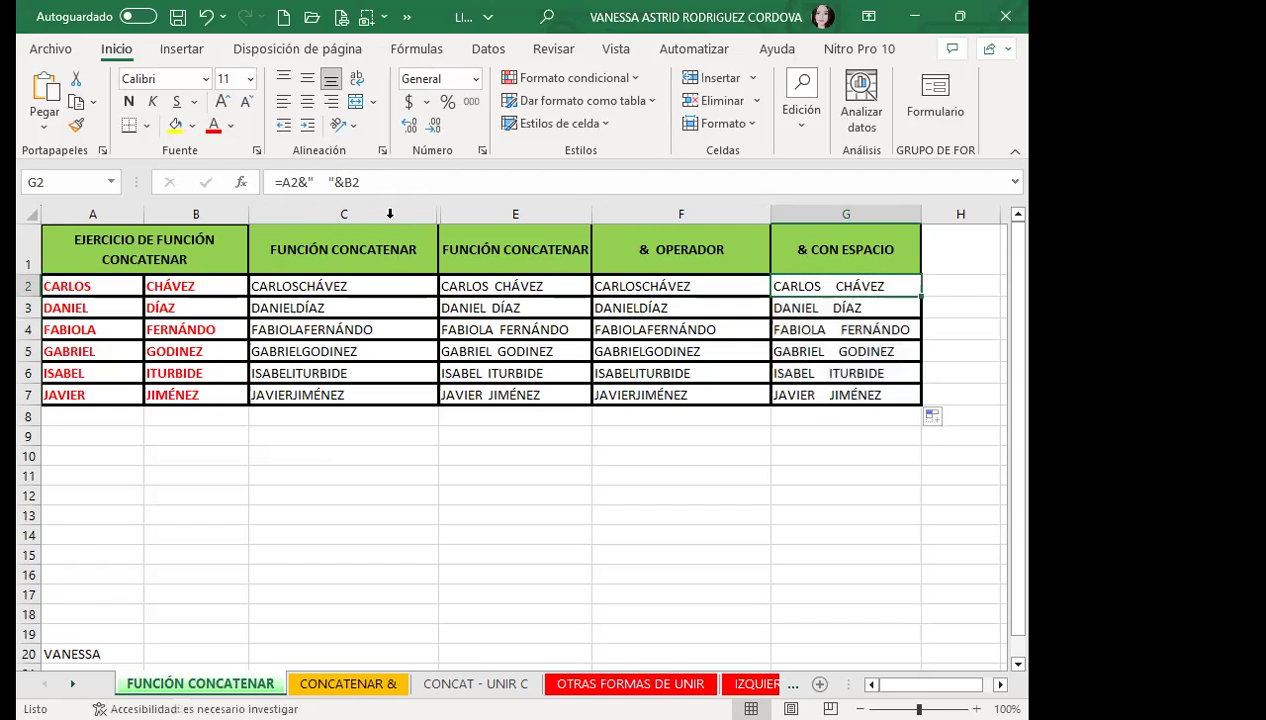
pyautogui.click(334, 181)
pyautogui.press('BackSpace')
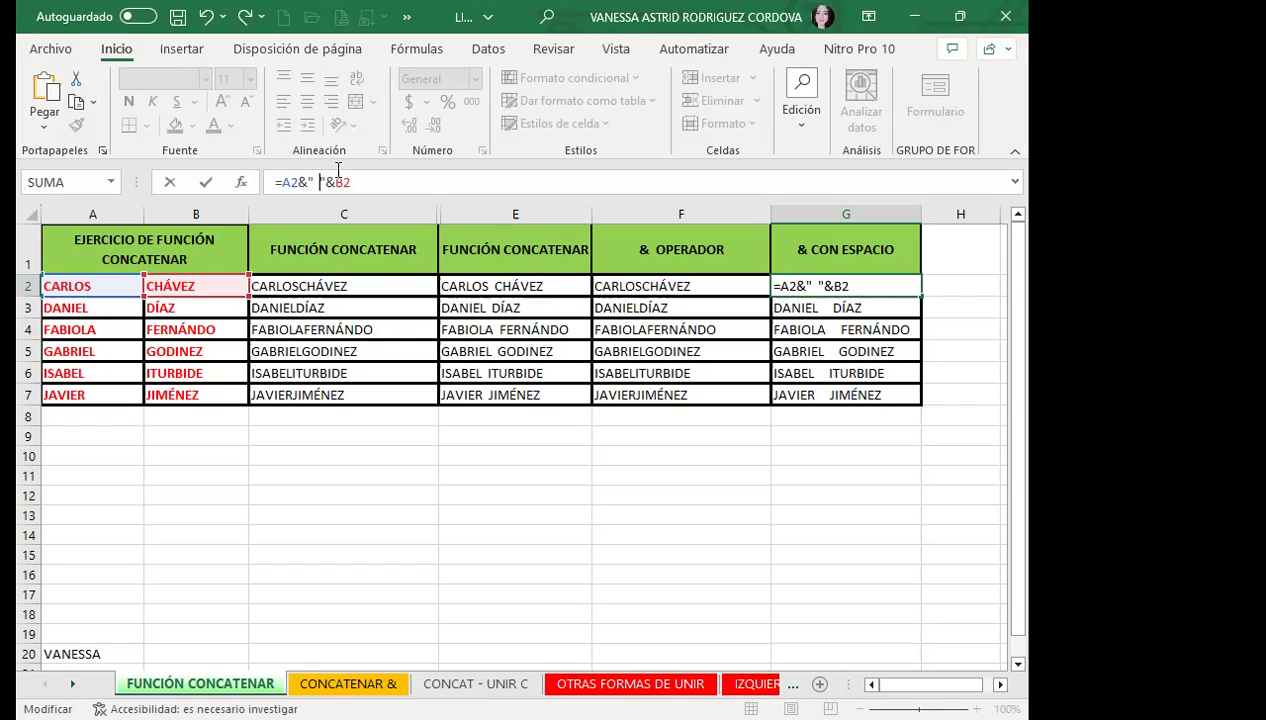
# Step: Confirm the single-space =A2&" "&B2 in G2 and fill it down to G7
pyautogui.press('Return')
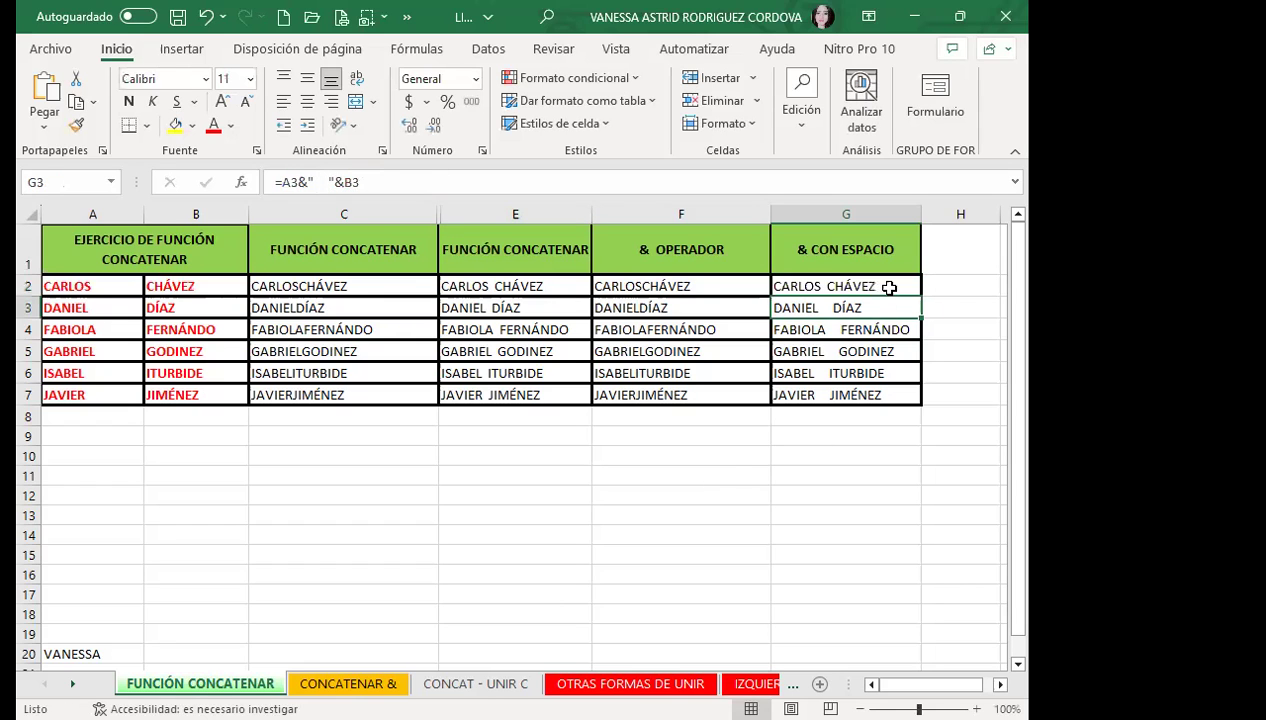
pyautogui.click(889, 287)
pyautogui.moveTo(920, 297); pyautogui.dragTo(918, 404)
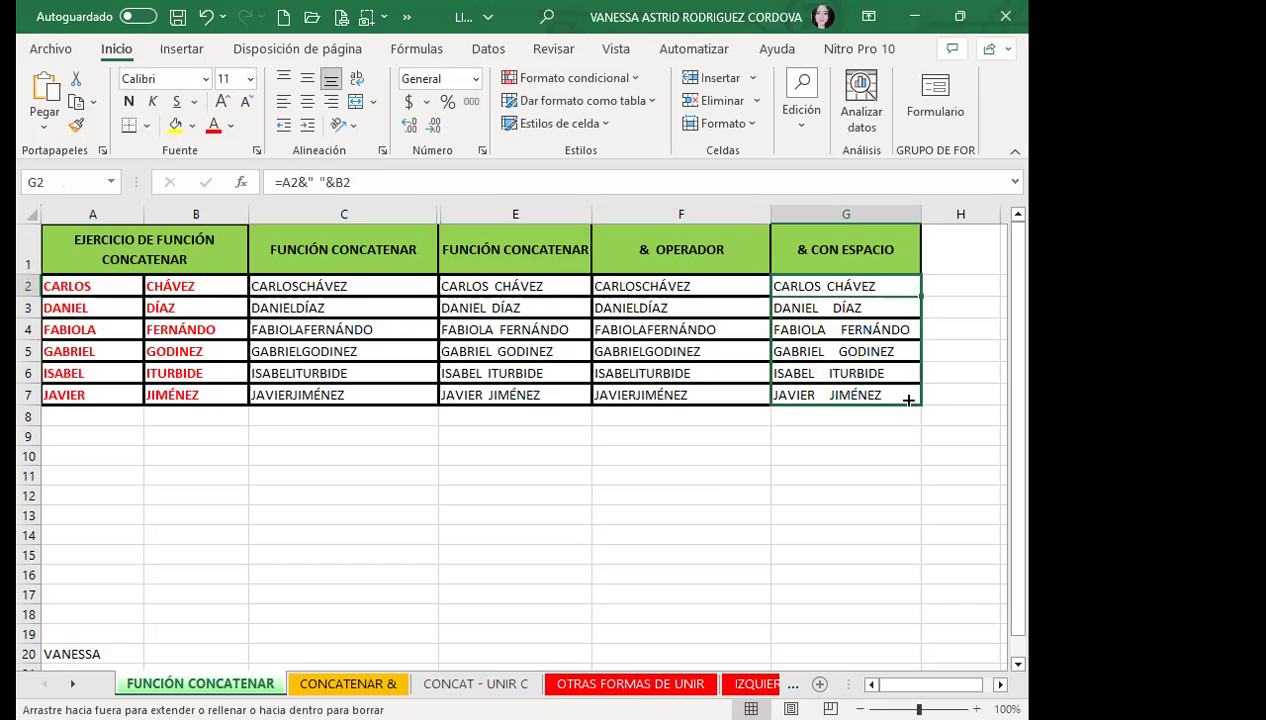
pyautogui.click(822, 288)
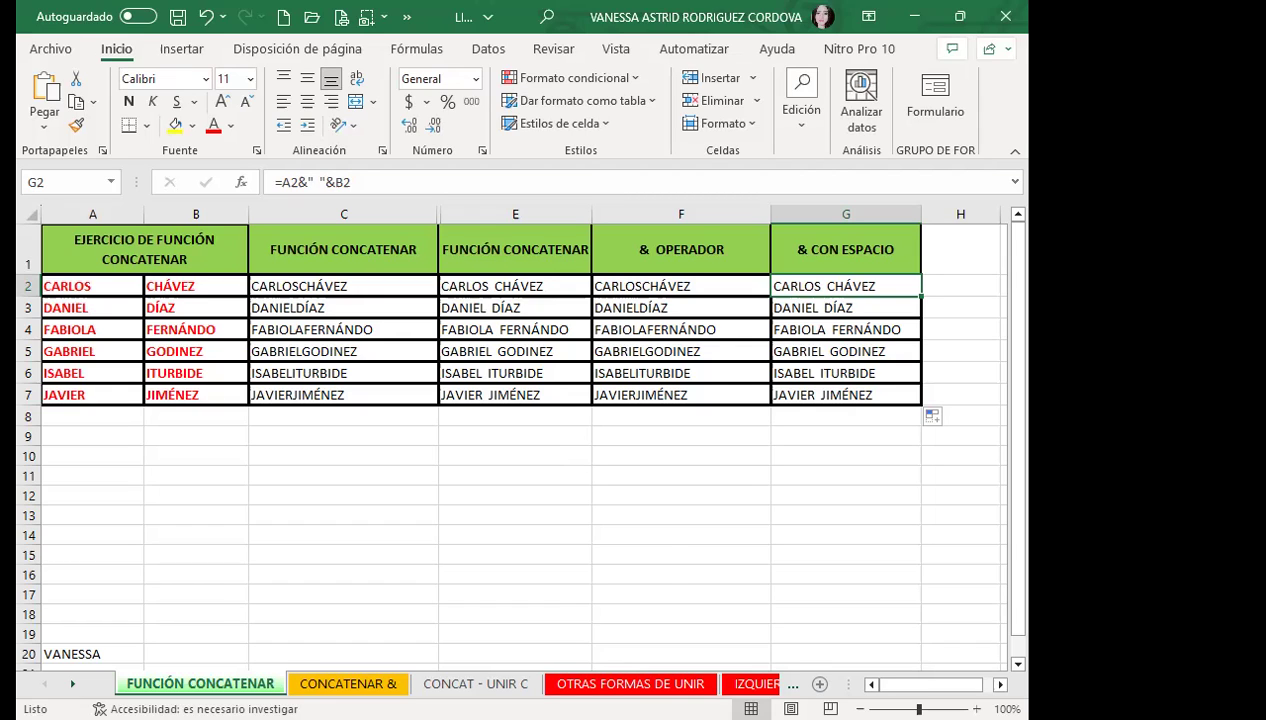
# Step: On the CONCATENAR & sheet, review C2's =A2&" "&B2 formula joining name and surname
pyautogui.click(337, 683)
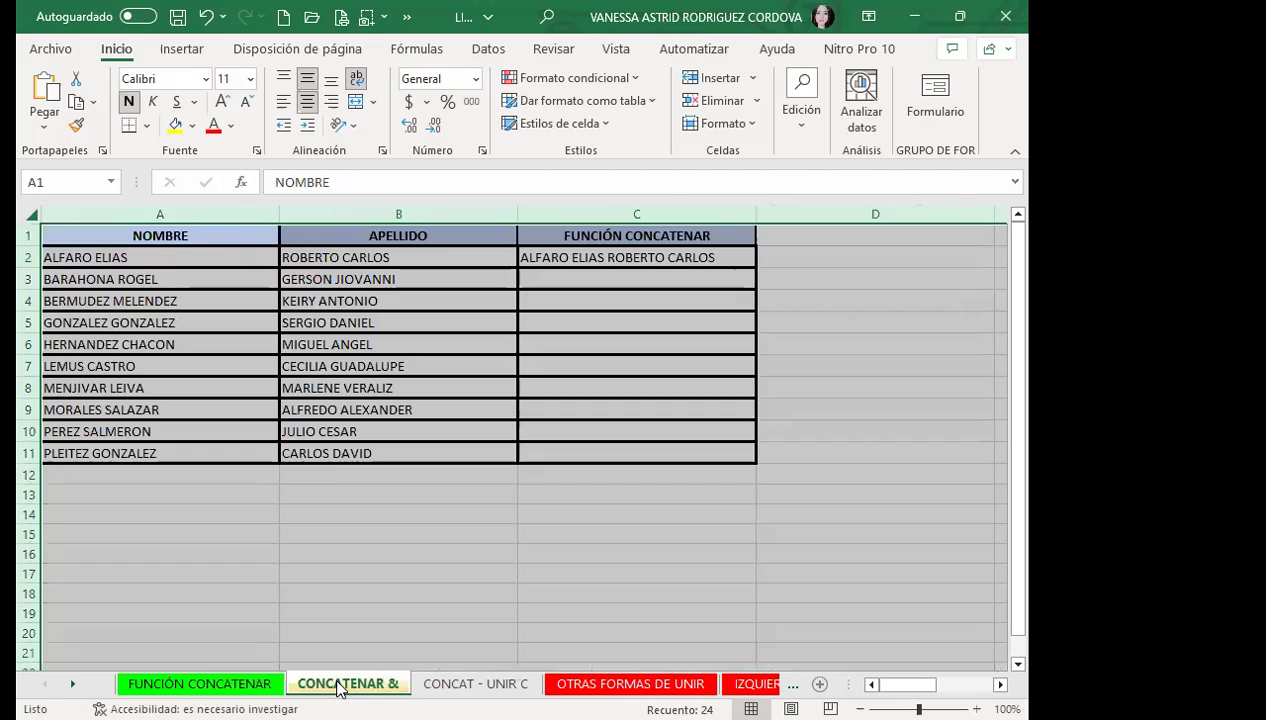
pyautogui.click(595, 258)
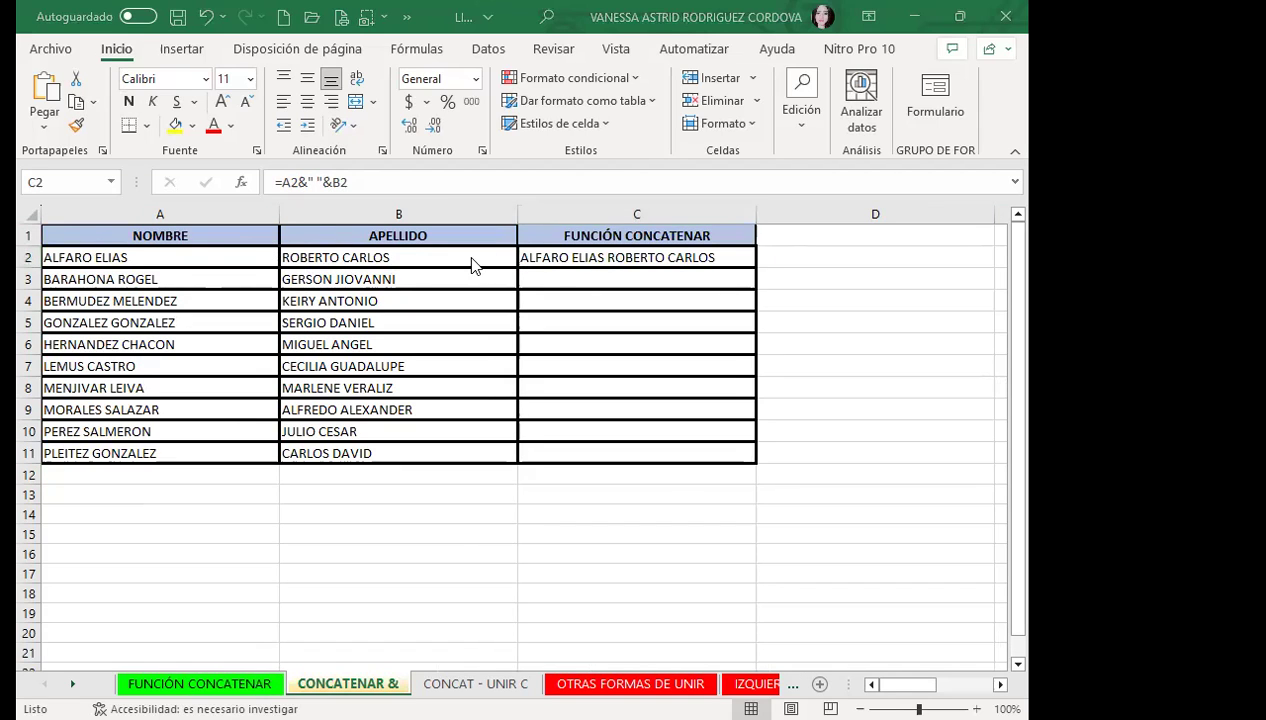
pyautogui.click(520, 259)
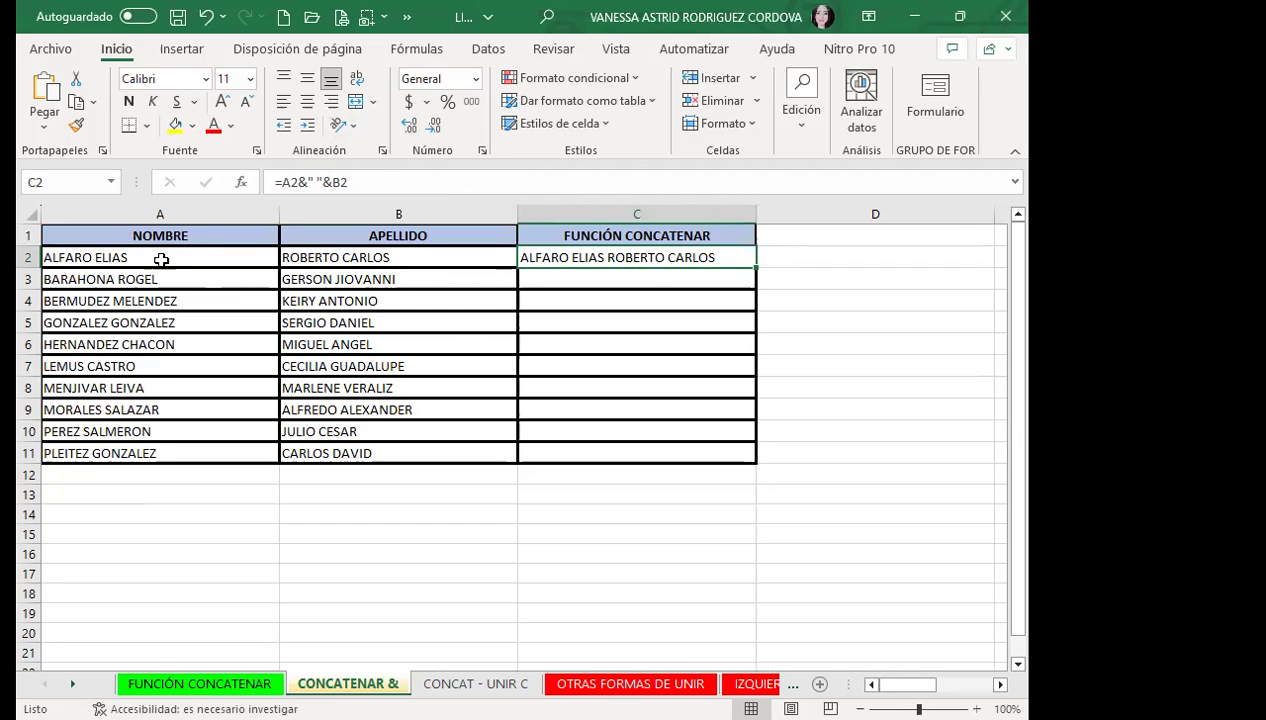
pyautogui.click(303, 183)
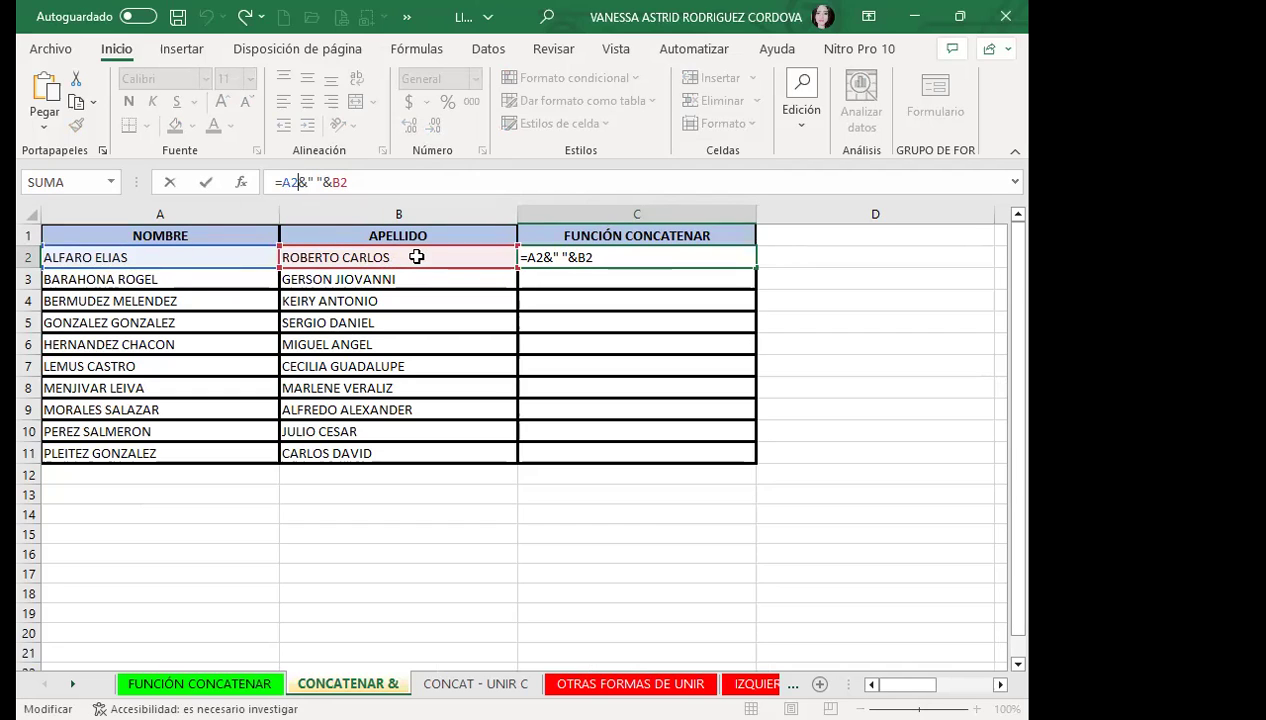
pyautogui.press('Return')
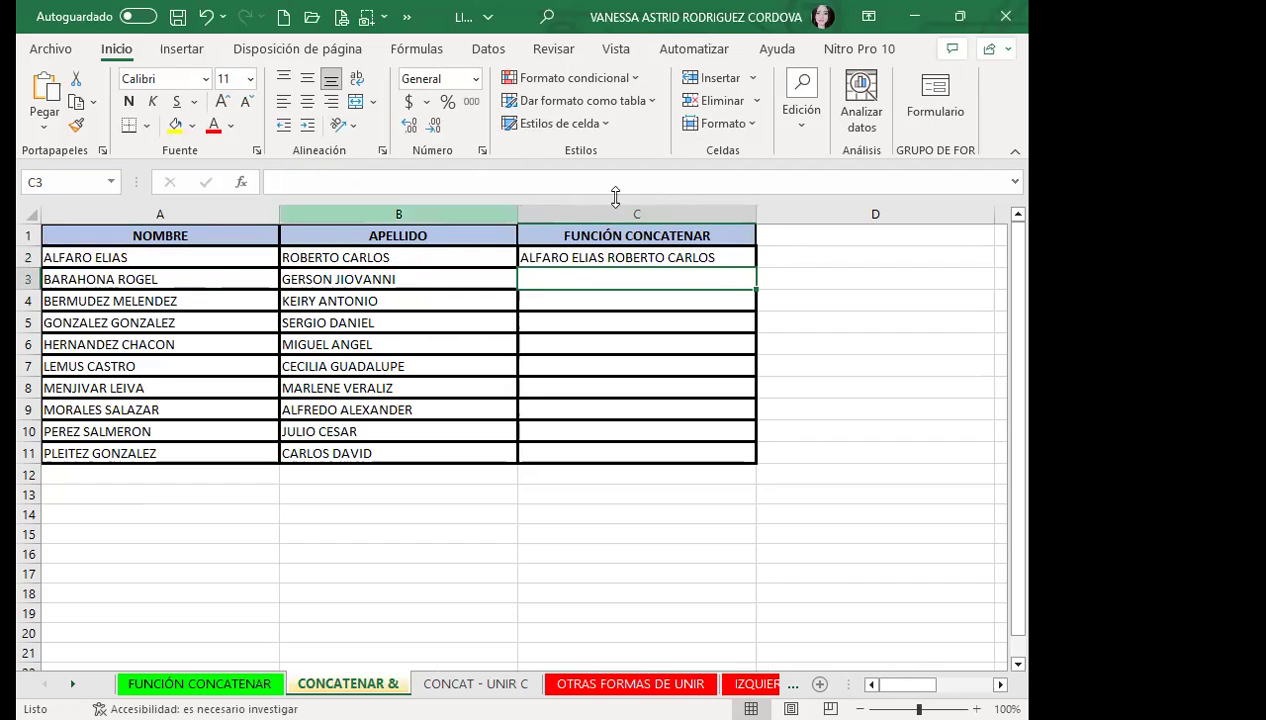
pyautogui.click(802, 258)
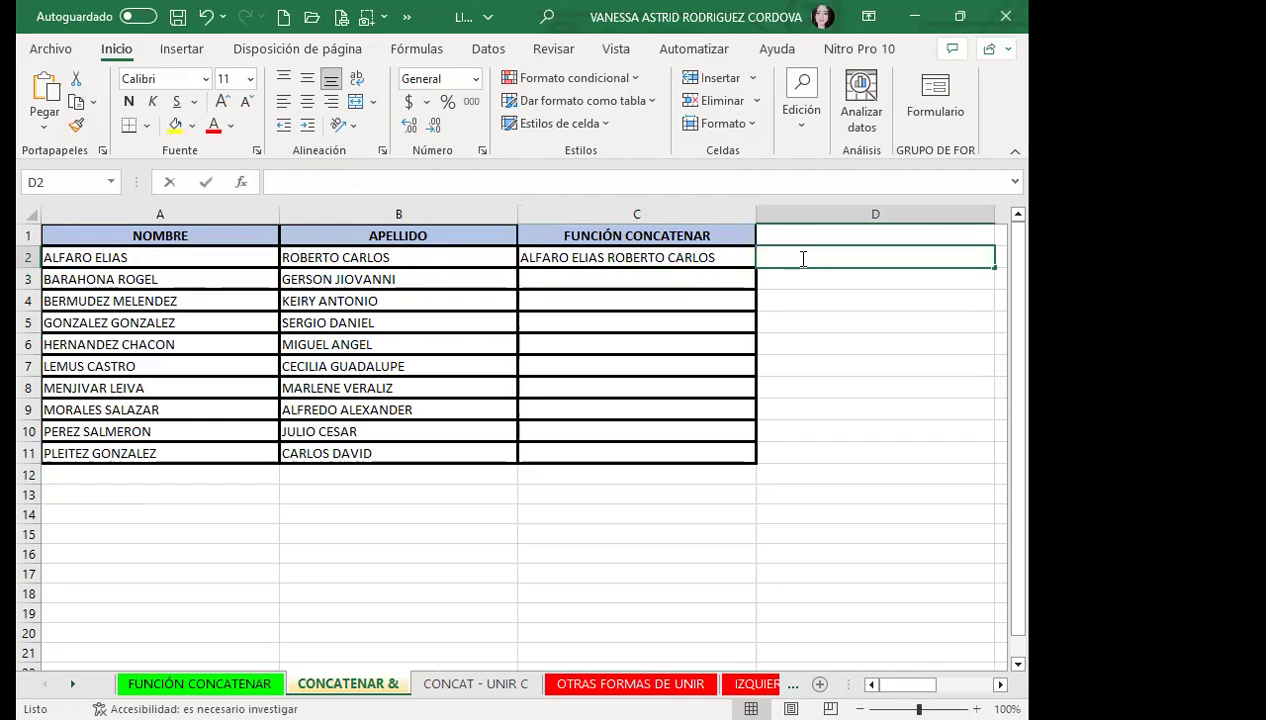
# Step: Enter =CONCATENAR(A2;" ";B2) in D2 and fill it down to D11
pyautogui.write('=')
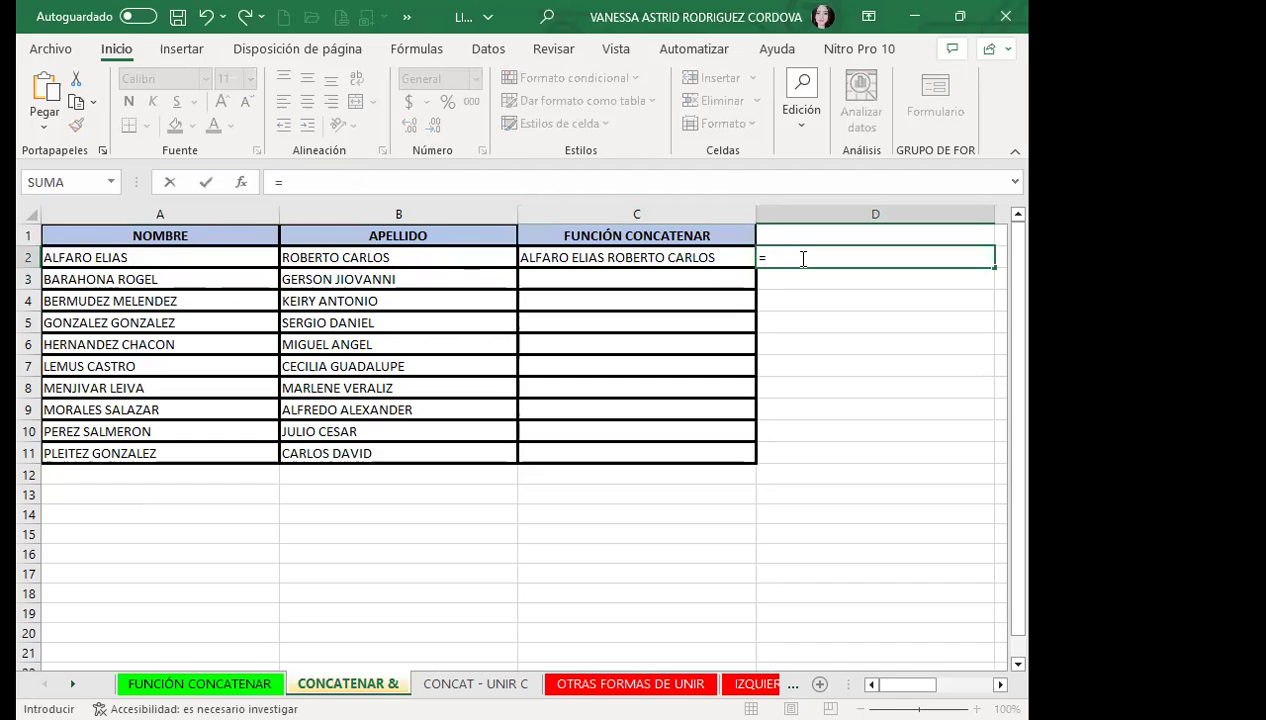
pyautogui.write('CONC')
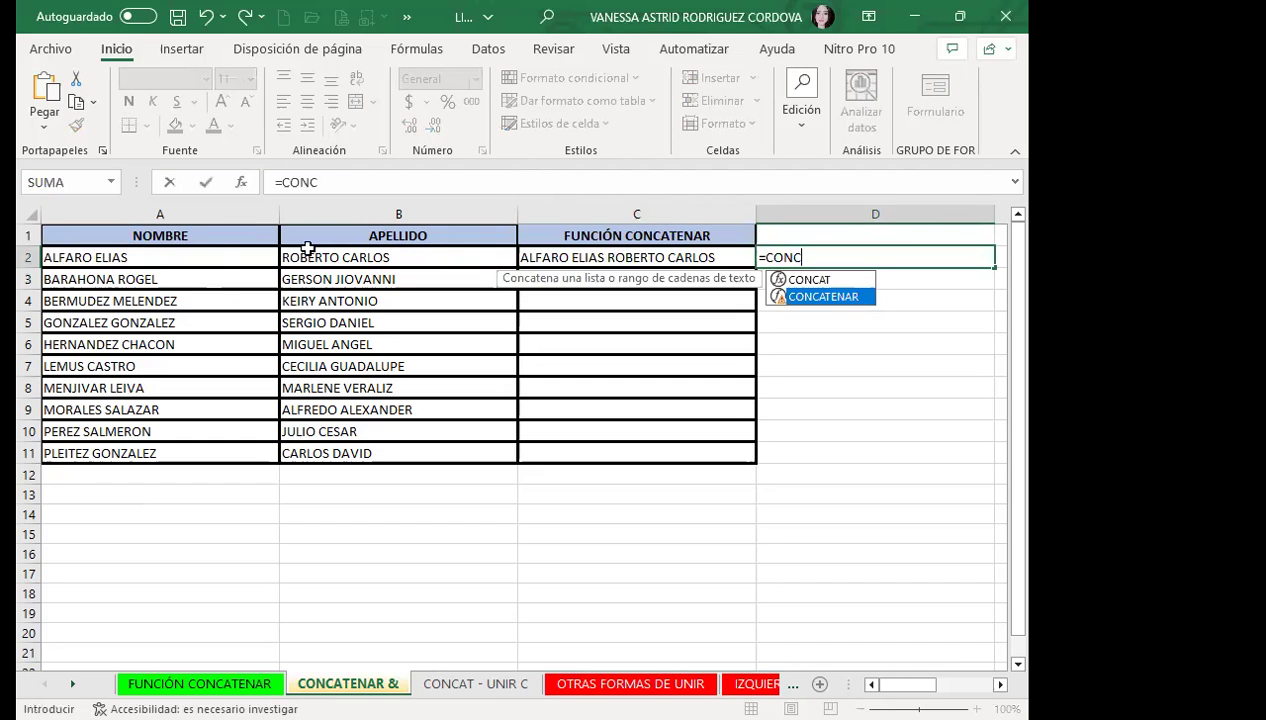
pyautogui.press('Tab')
pyautogui.click(220, 256)
pyautogui.write(';" "')
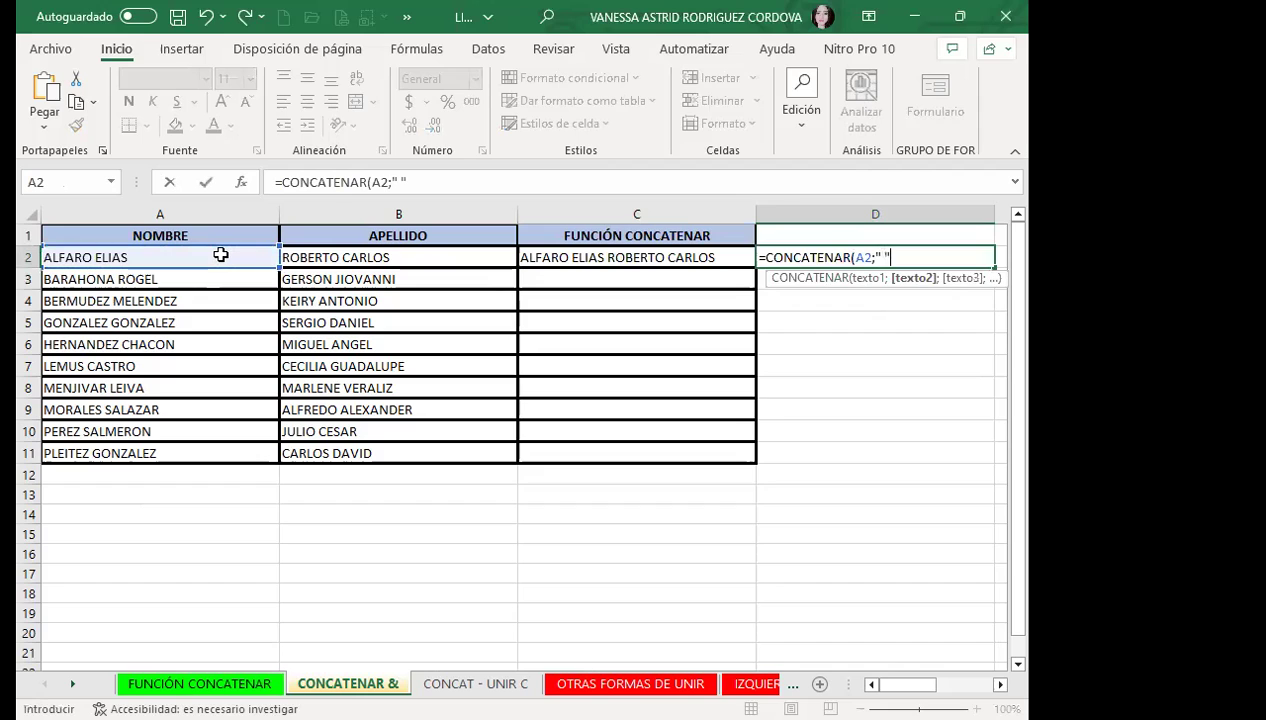
pyautogui.write(';')
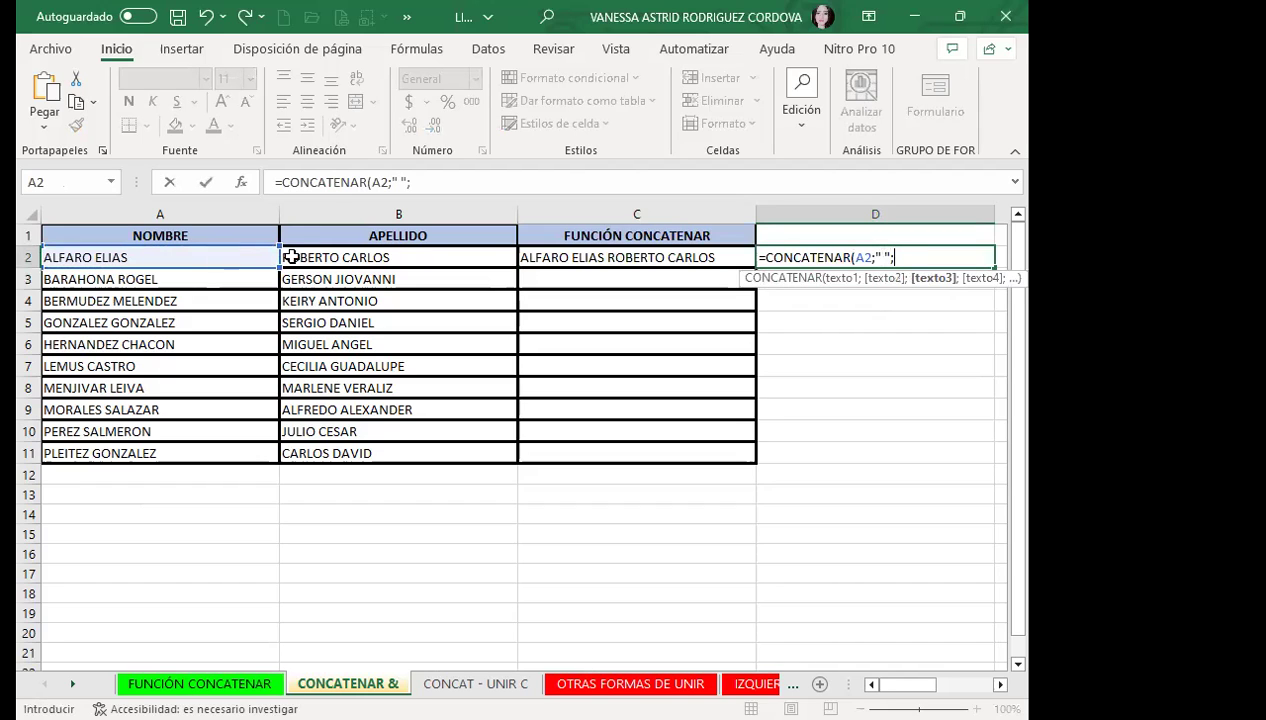
pyautogui.click(357, 256)
pyautogui.hotkey('ctrl', 'Return')
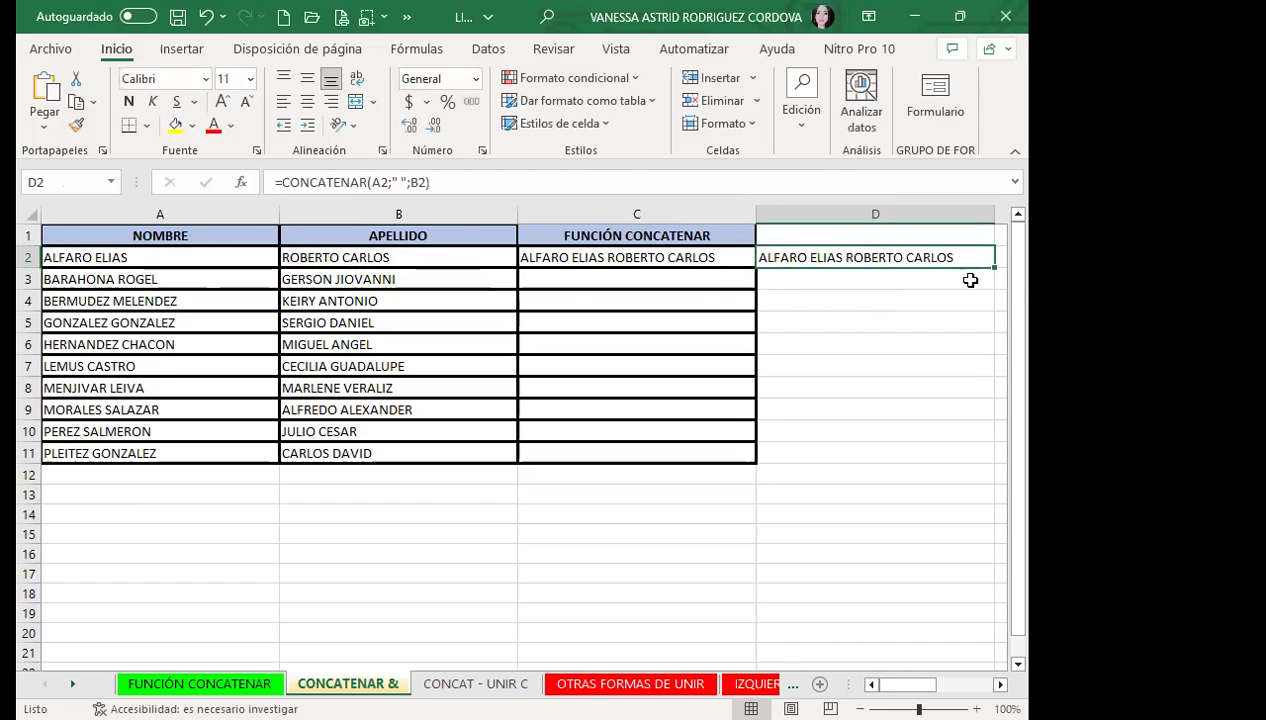
pyautogui.moveTo(994, 268); pyautogui.dragTo(989, 469)
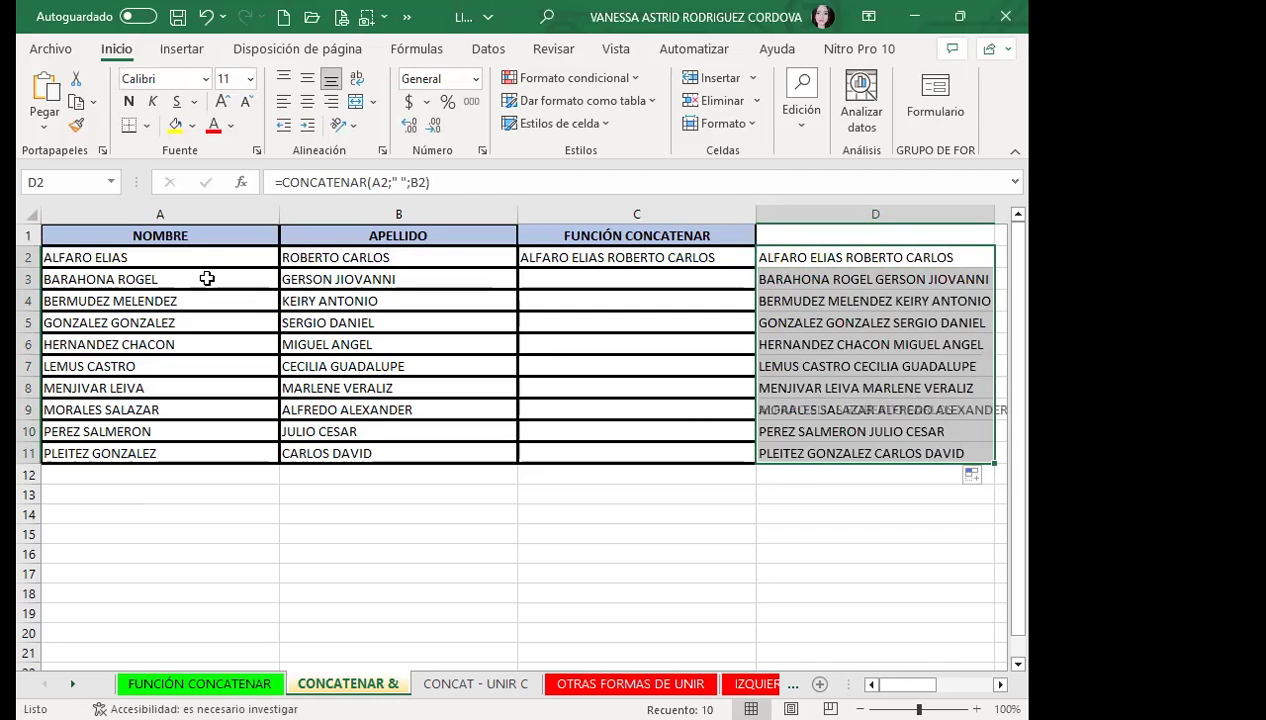
# Step: Compare the name and surname in A2 and B2 with the C2 and D2 formulas
pyautogui.click(184, 258)
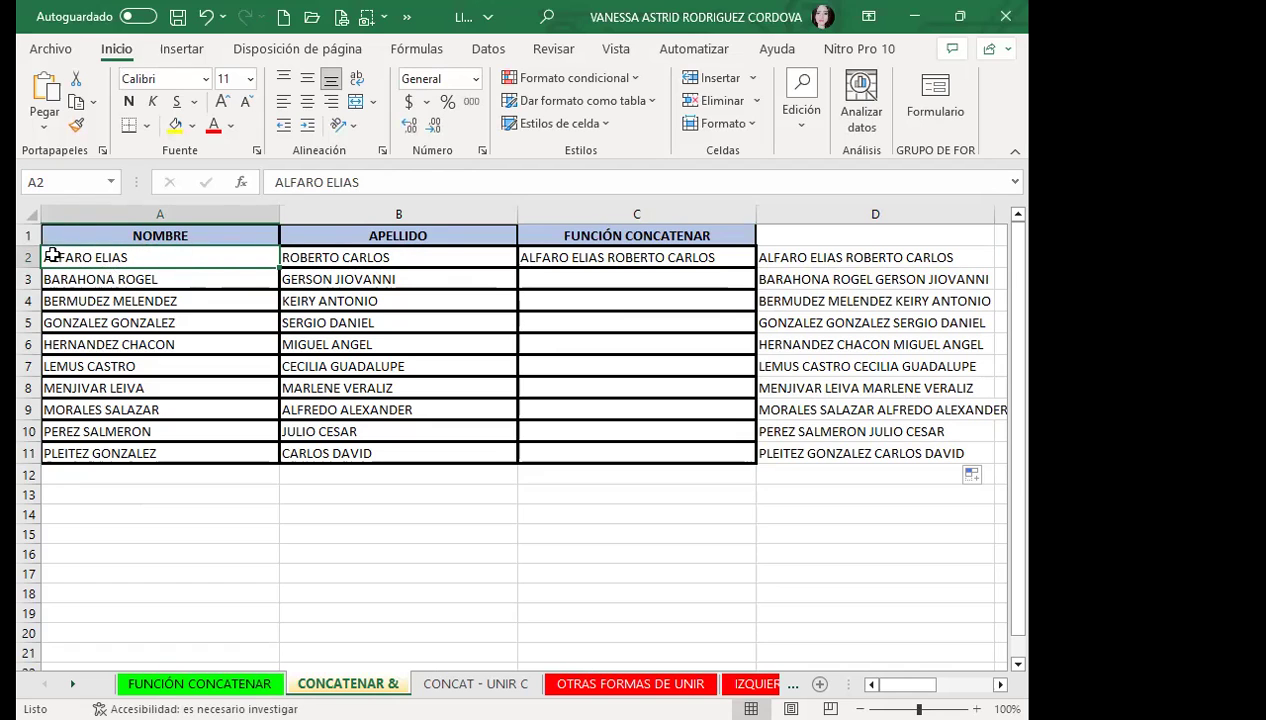
pyautogui.click(420, 257)
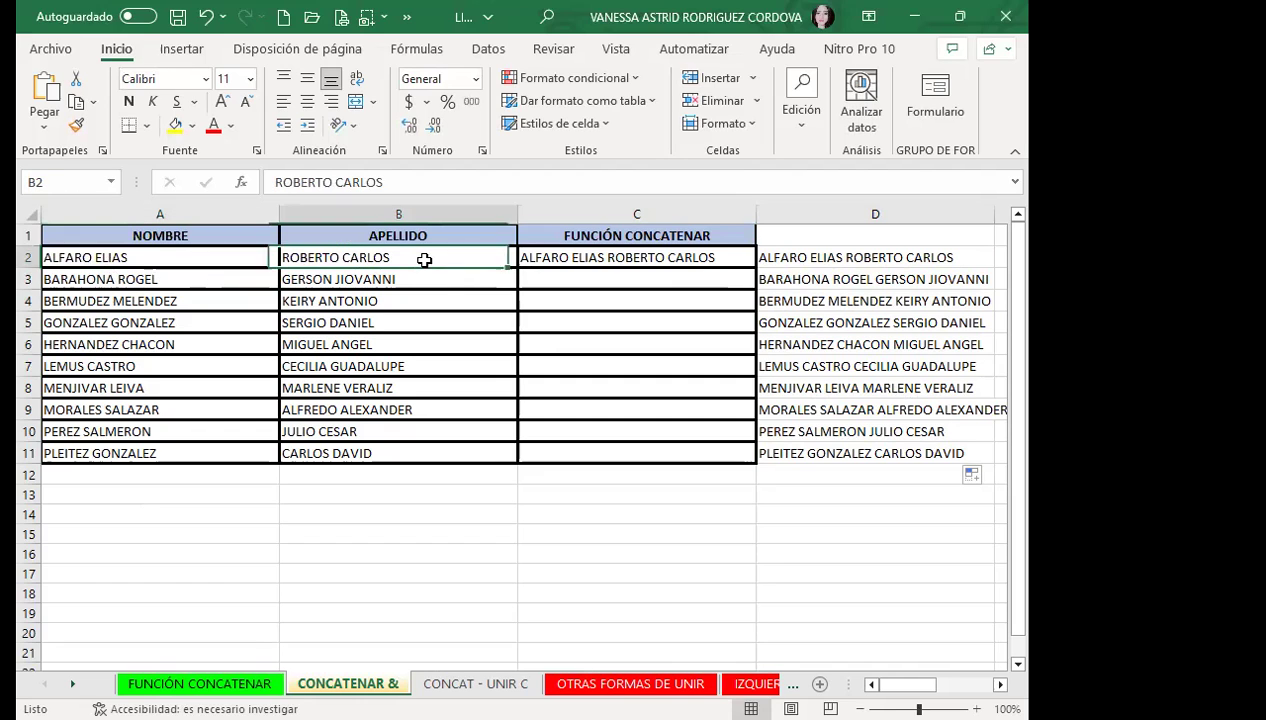
pyautogui.click(577, 270)
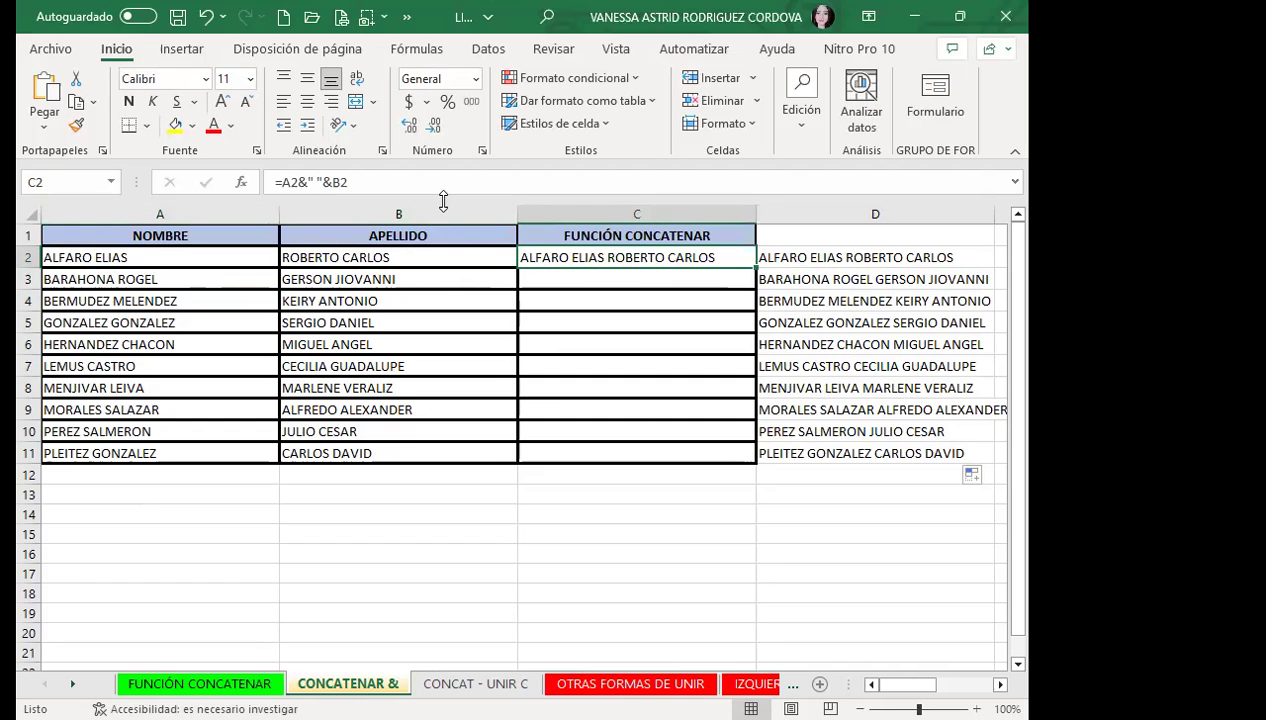
pyautogui.click(772, 260)
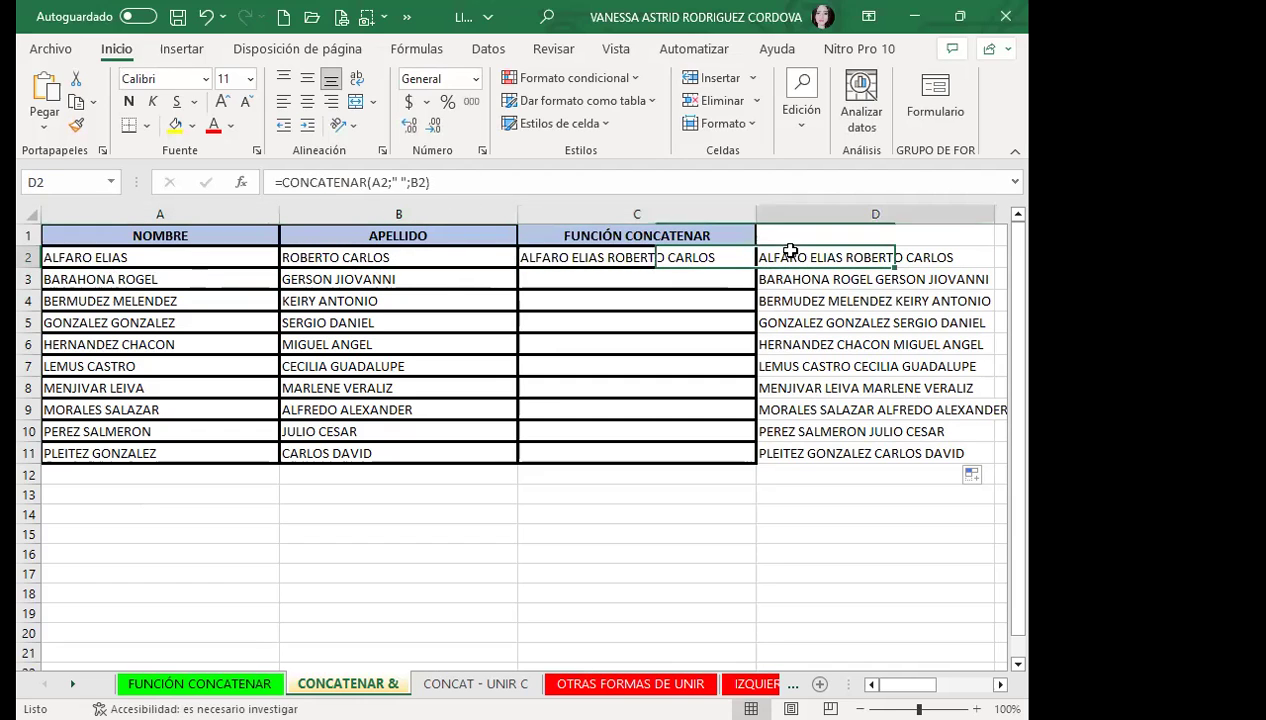
# Step: Copy the C2 & formula down to C11 and widen column C to fit the names
pyautogui.click(740, 268)
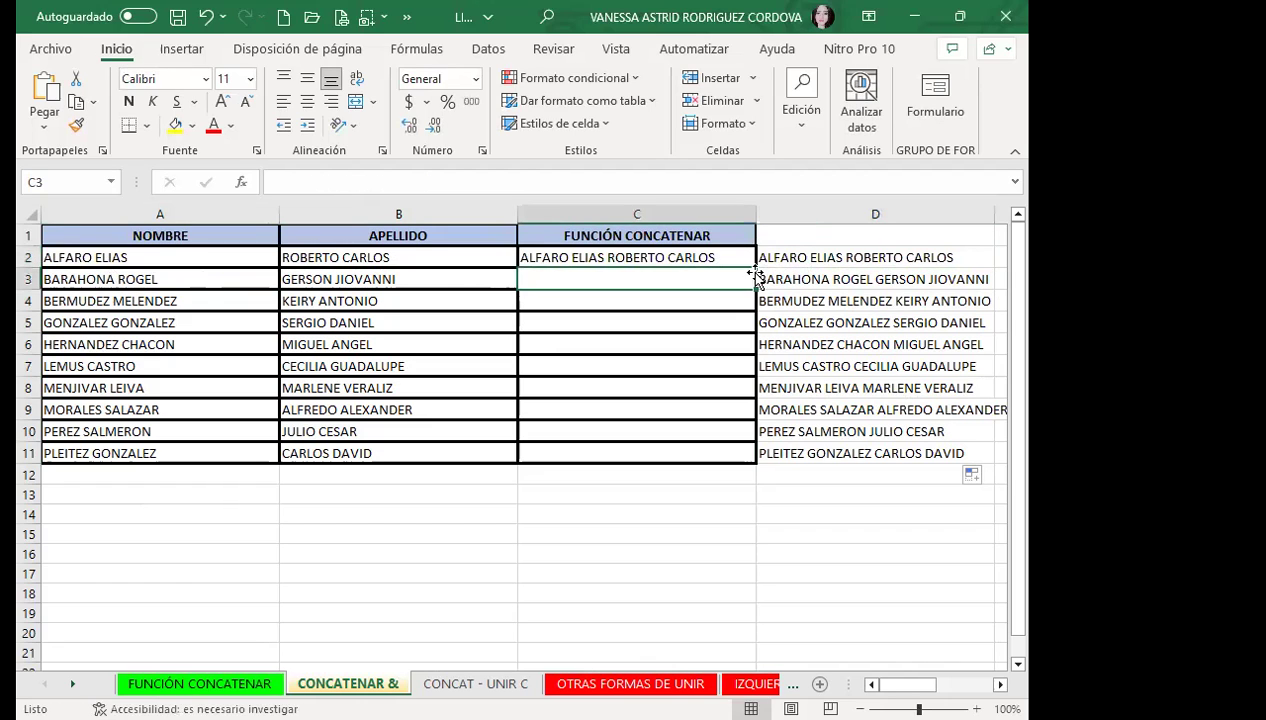
pyautogui.moveTo(756, 268); pyautogui.dragTo(752, 462)
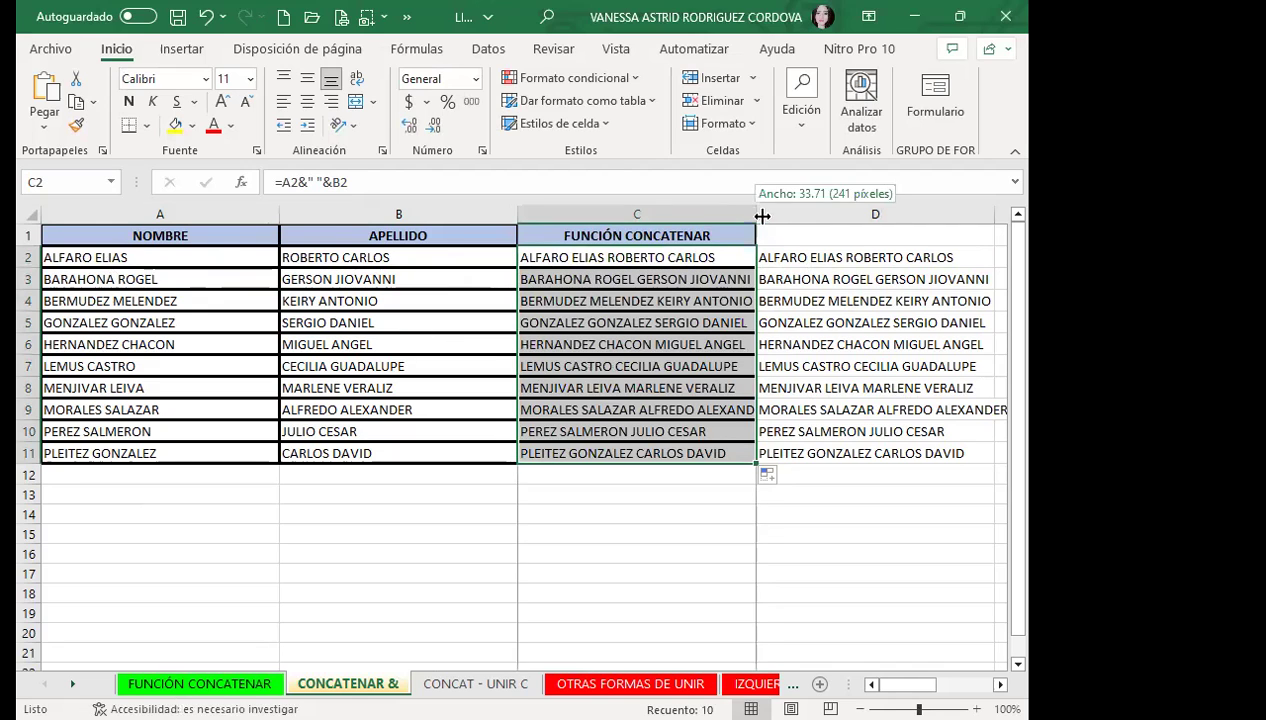
pyautogui.moveTo(748, 220); pyautogui.dragTo(768, 220)
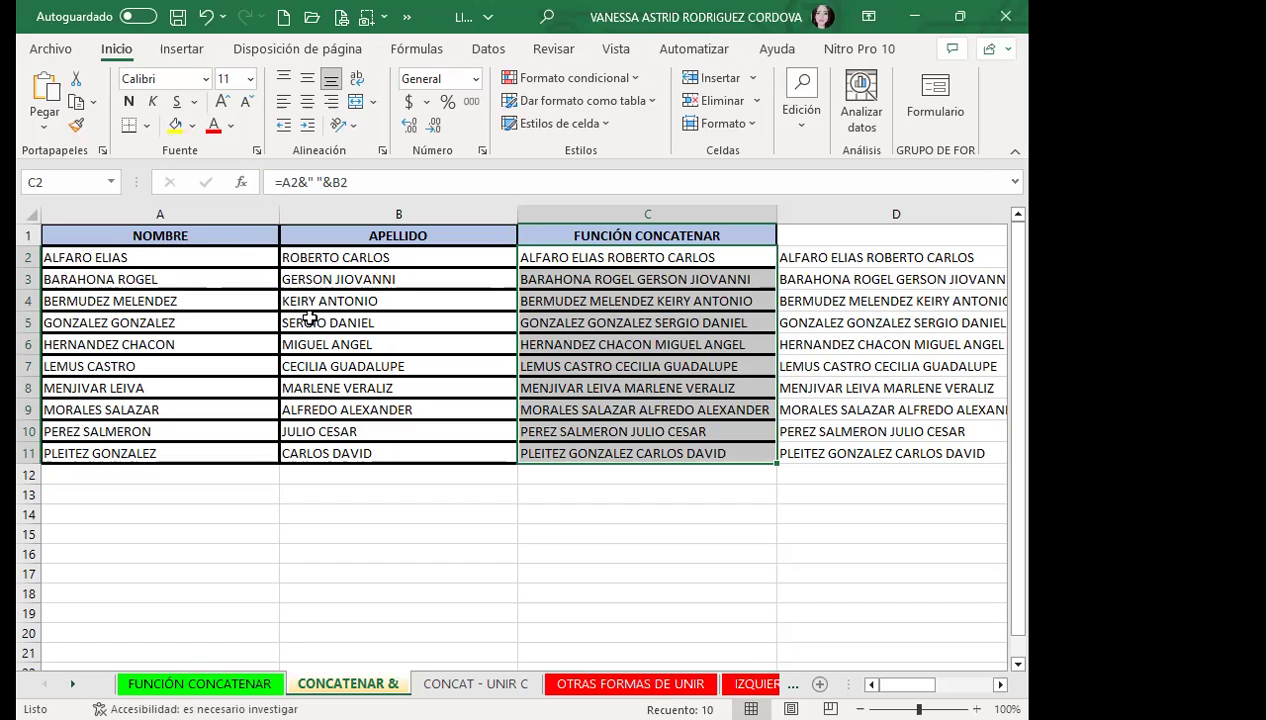
# Step: Compare columns A–D, then move to the CONCAT - UNIR CADENAS sheet
pyautogui.click(388, 264)
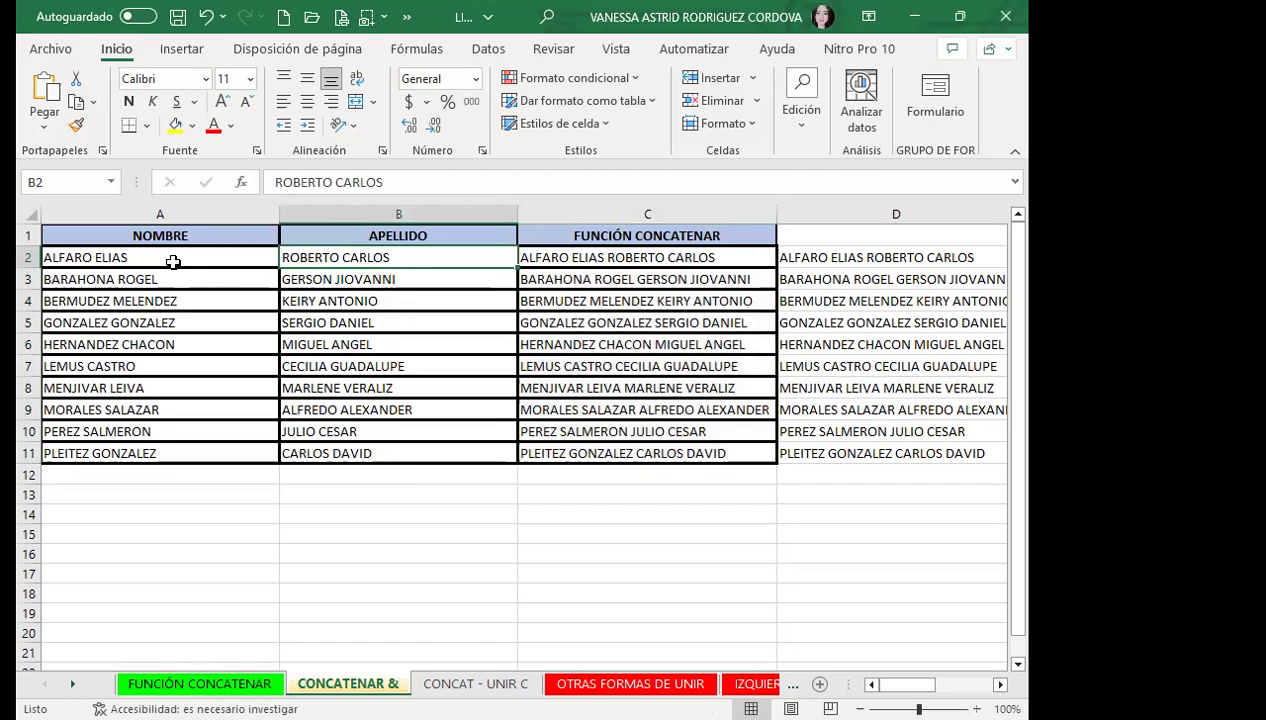
pyautogui.click(226, 256)
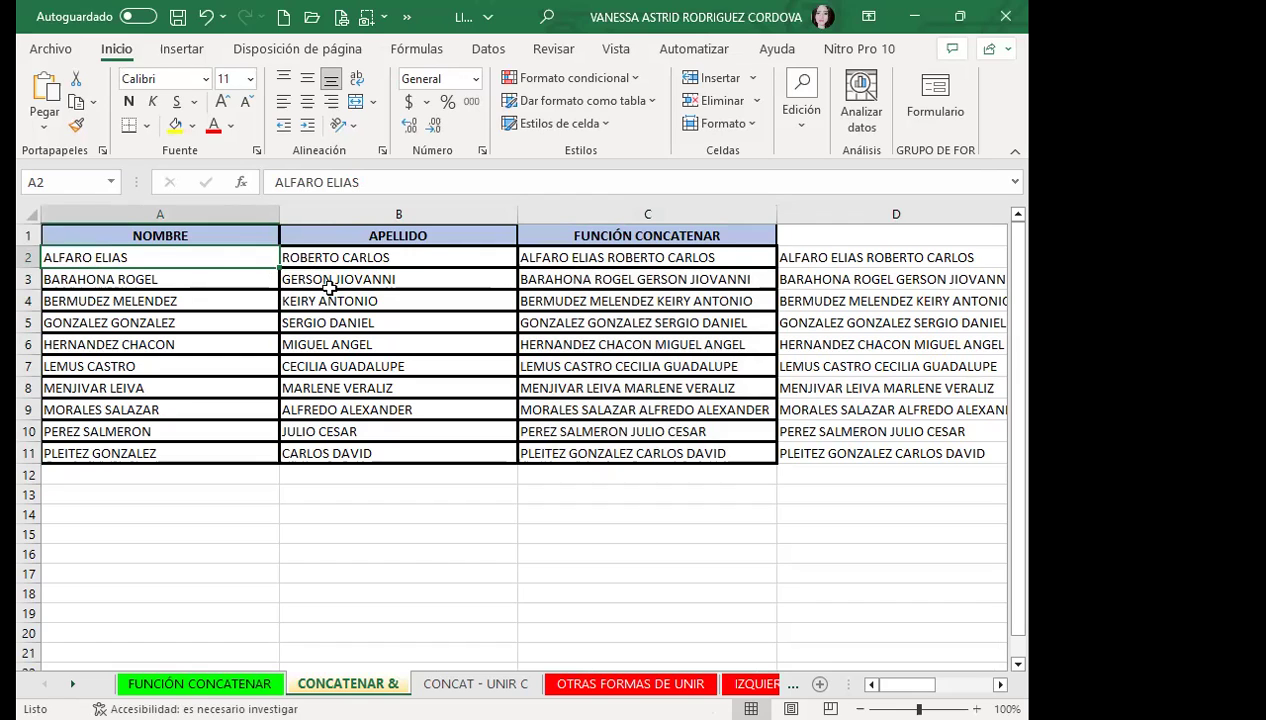
pyautogui.click(379, 280)
pyautogui.click(740, 257)
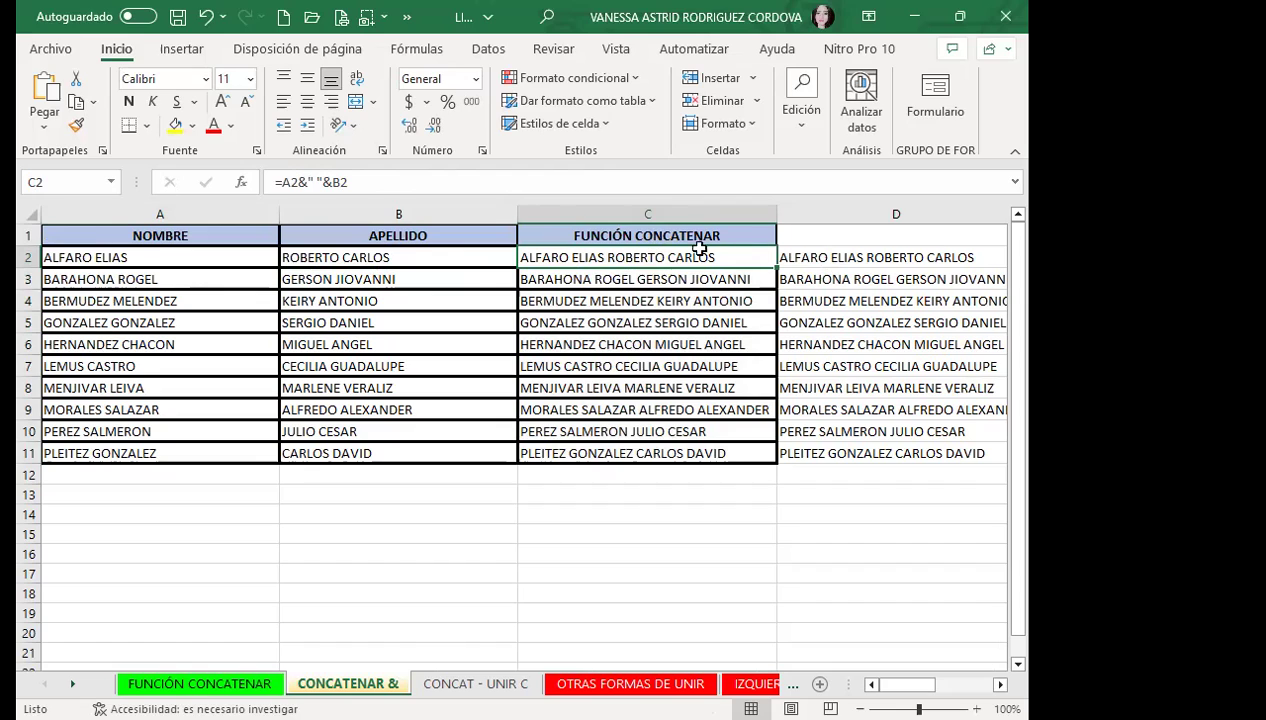
pyautogui.click(829, 252)
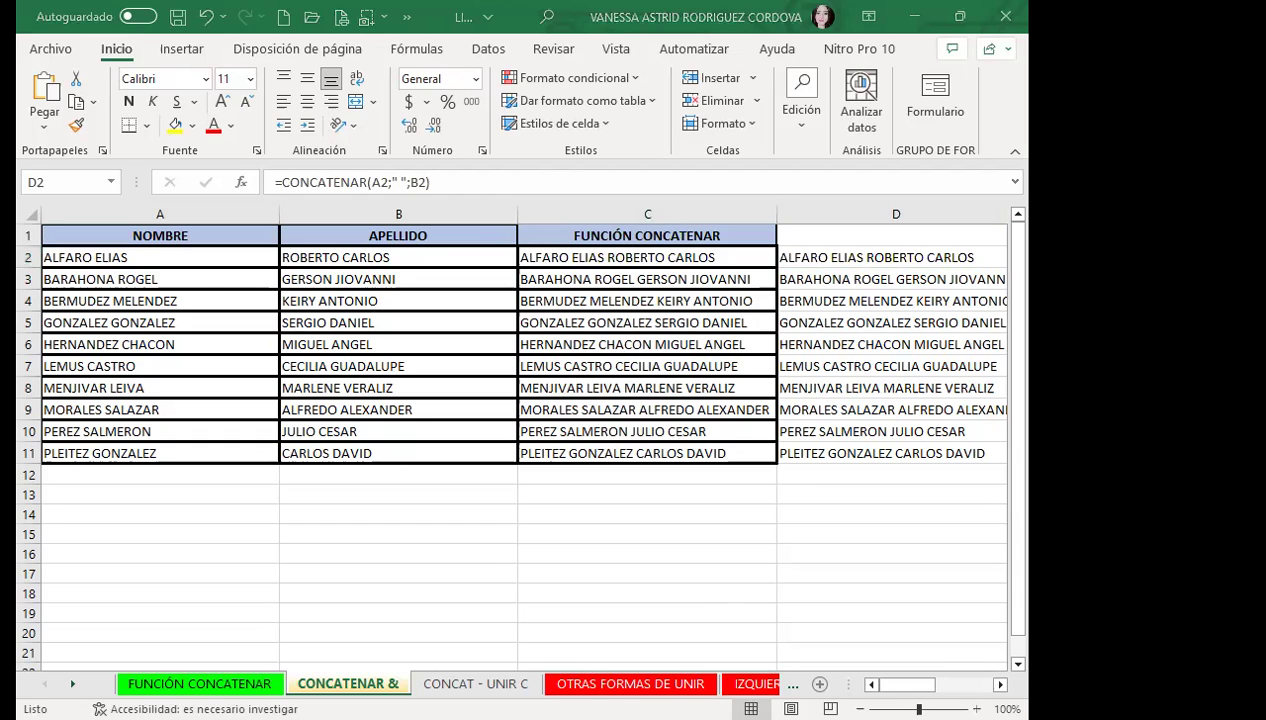
pyautogui.click(478, 683)
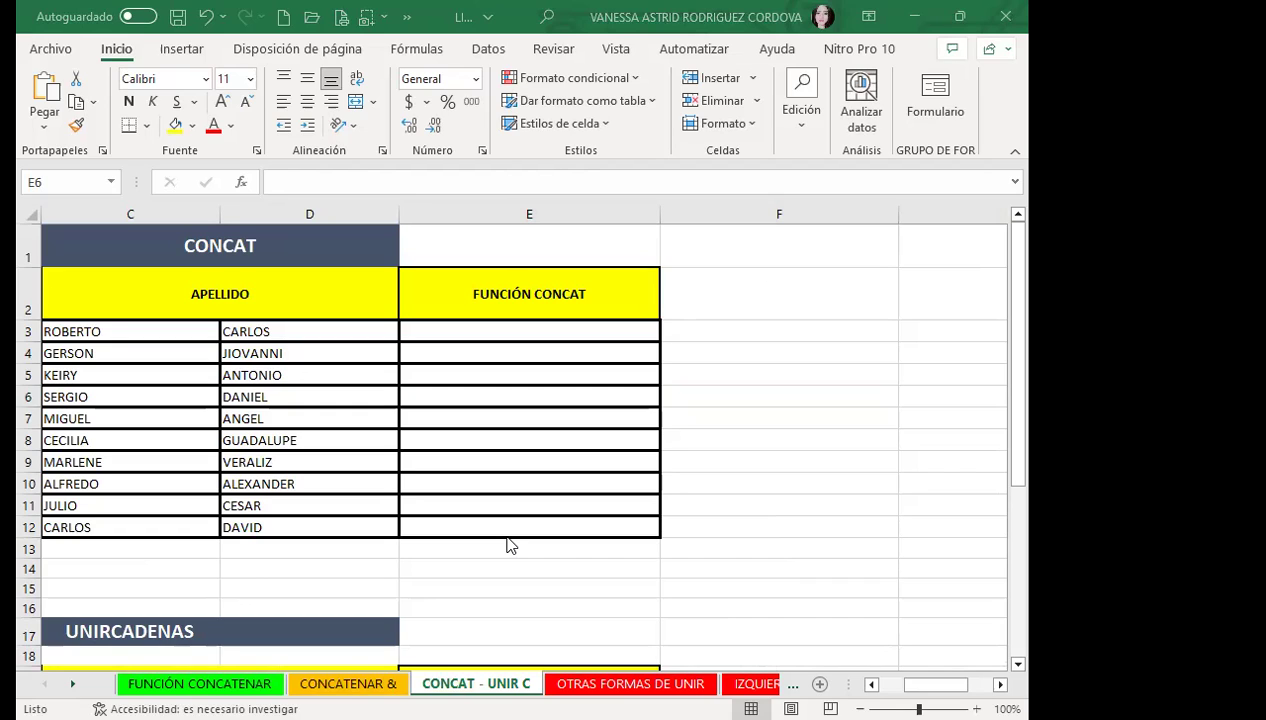
# Step: Try a CONCATENAR formula over C3:D3 in E3, review it, then delete it
pyautogui.click(494, 331)
pyautogui.write('=')
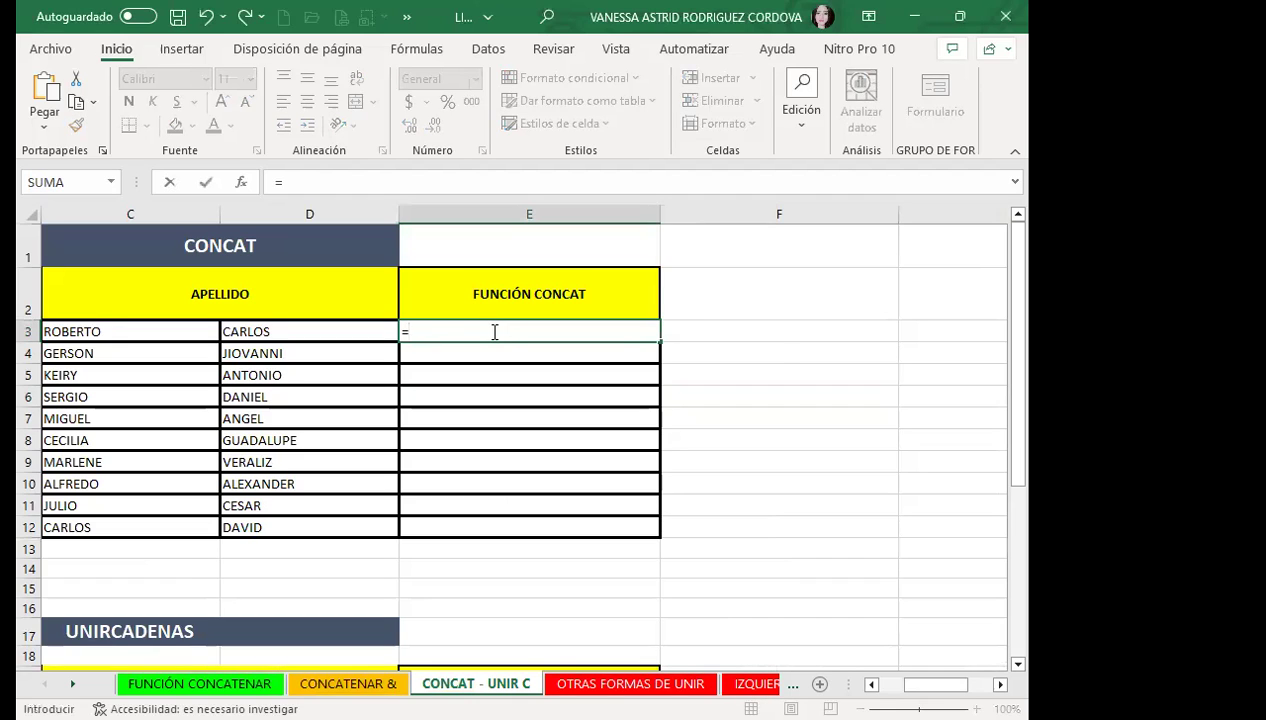
pyautogui.write('CONCA')
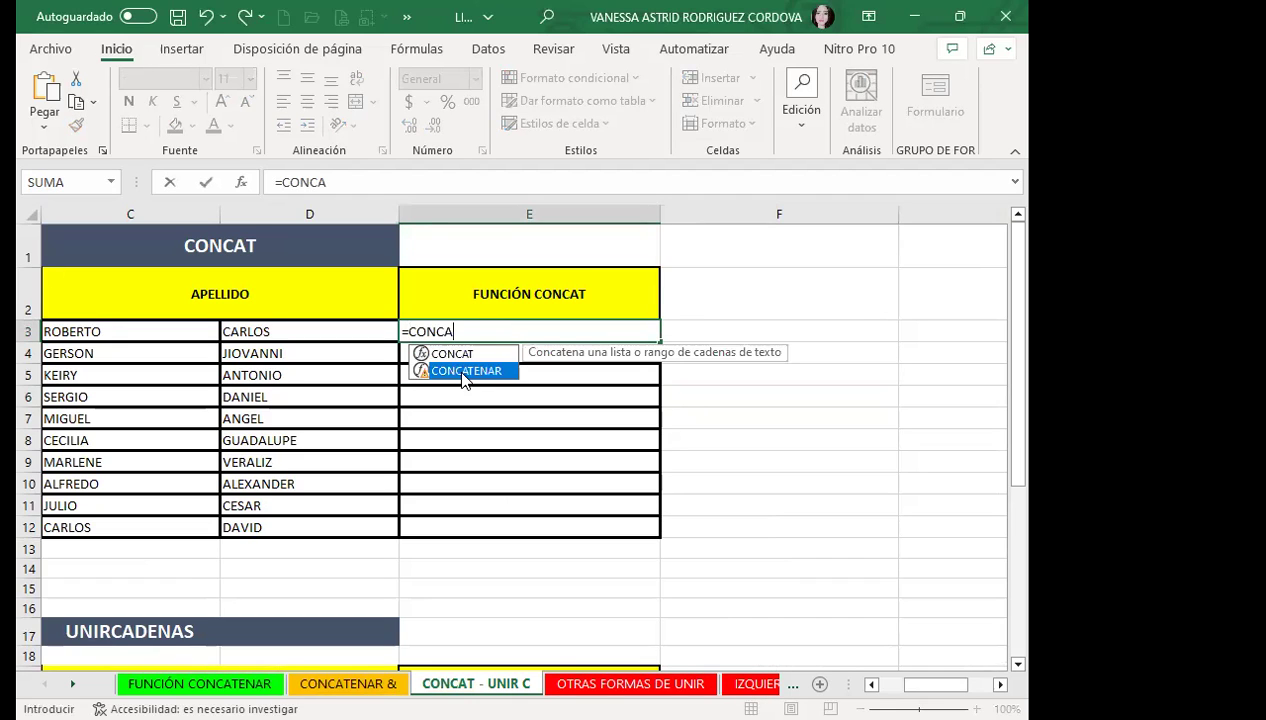
pyautogui.doubleClick(464, 372)
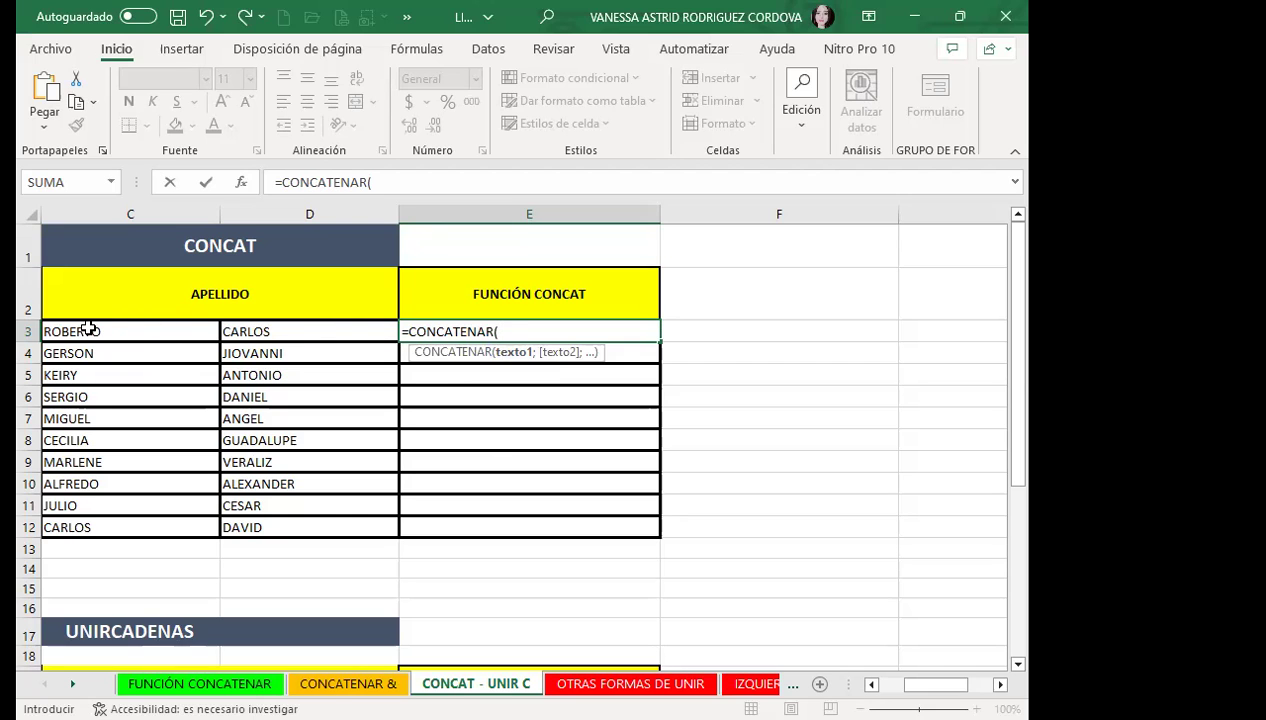
pyautogui.moveTo(88, 330); pyautogui.dragTo(301, 338)
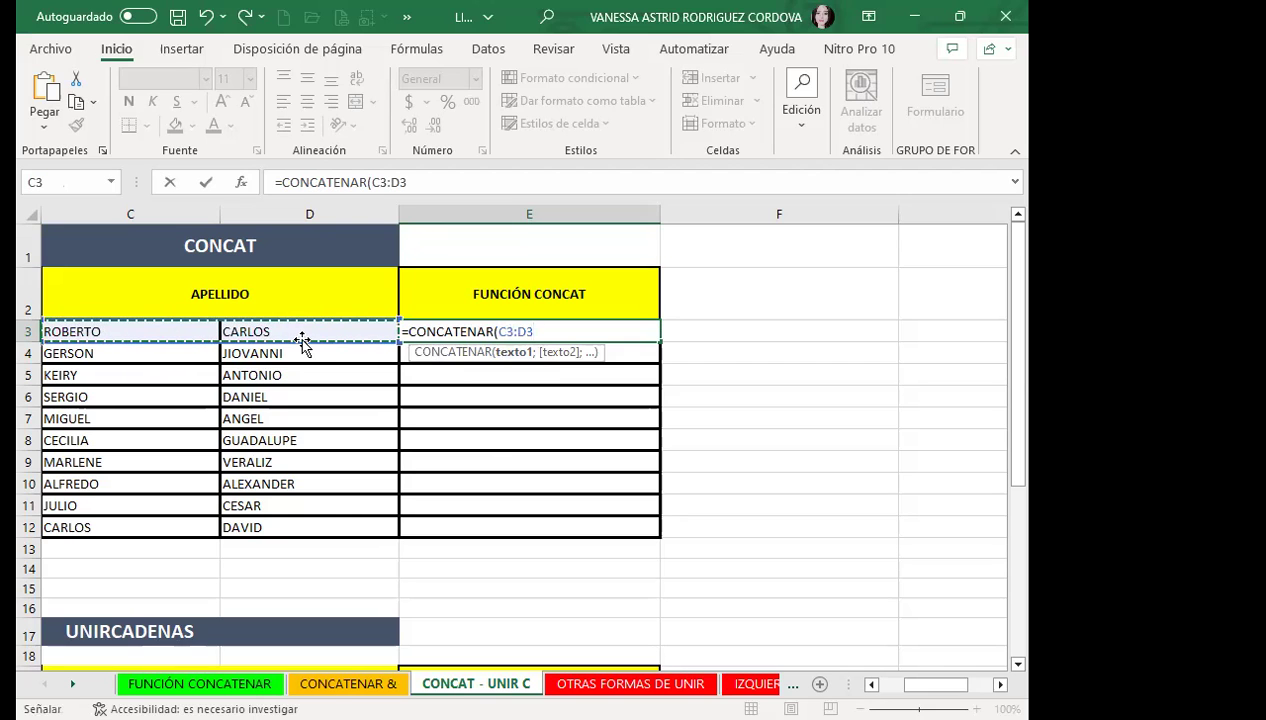
pyautogui.press('Return')
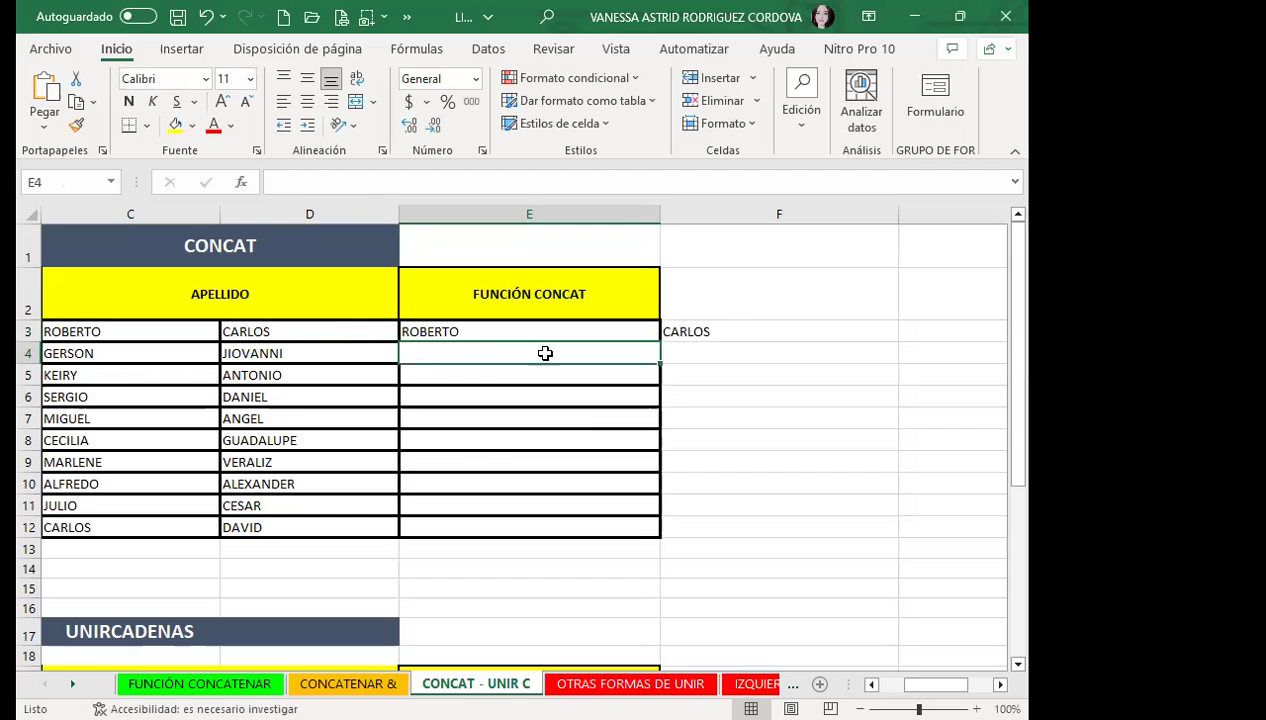
pyautogui.click(681, 410)
pyautogui.click(458, 324)
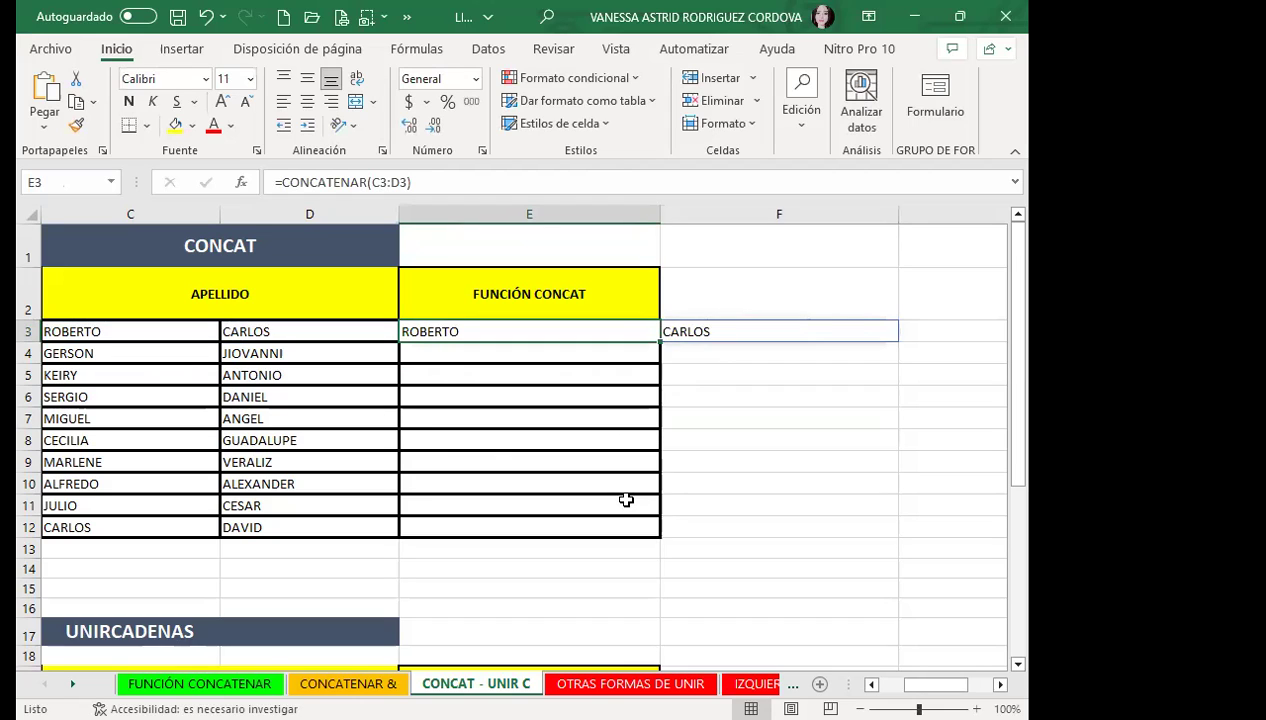
pyautogui.press('Delete')
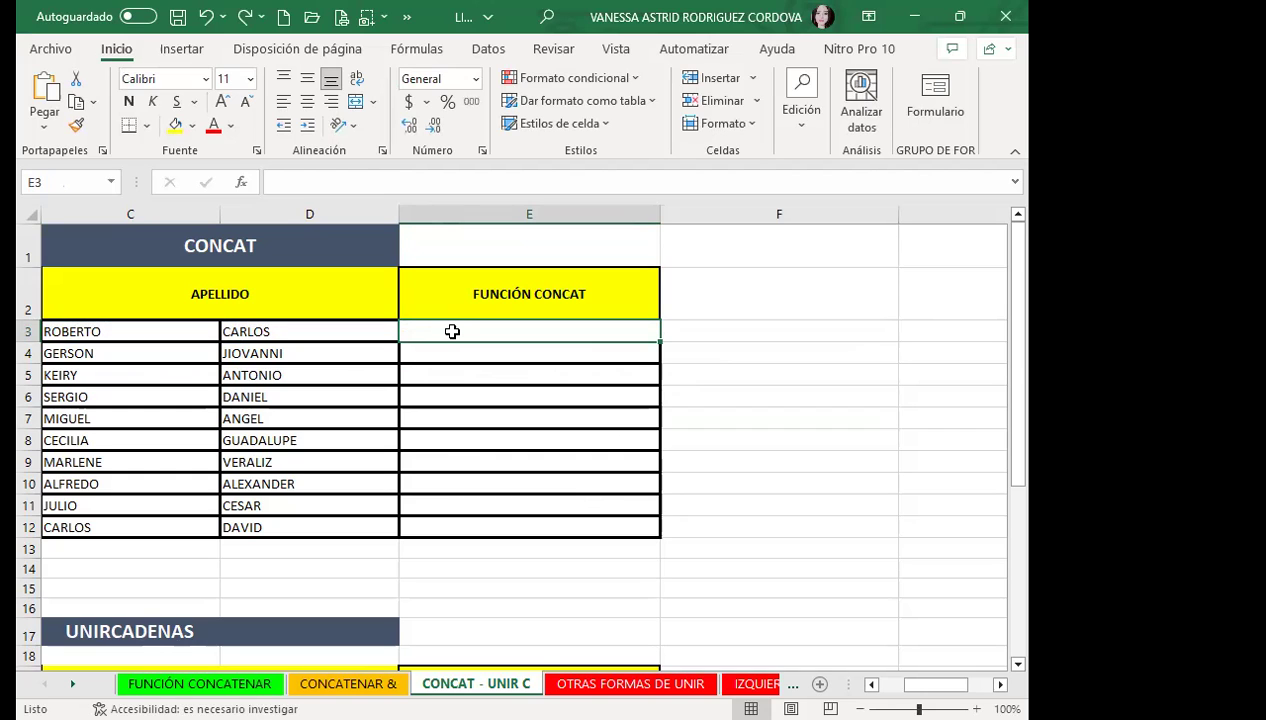
# Step: Enter =CONCAT(C3:D3) in E3, fill it down to E12, then start retyping E3
pyautogui.write('=')
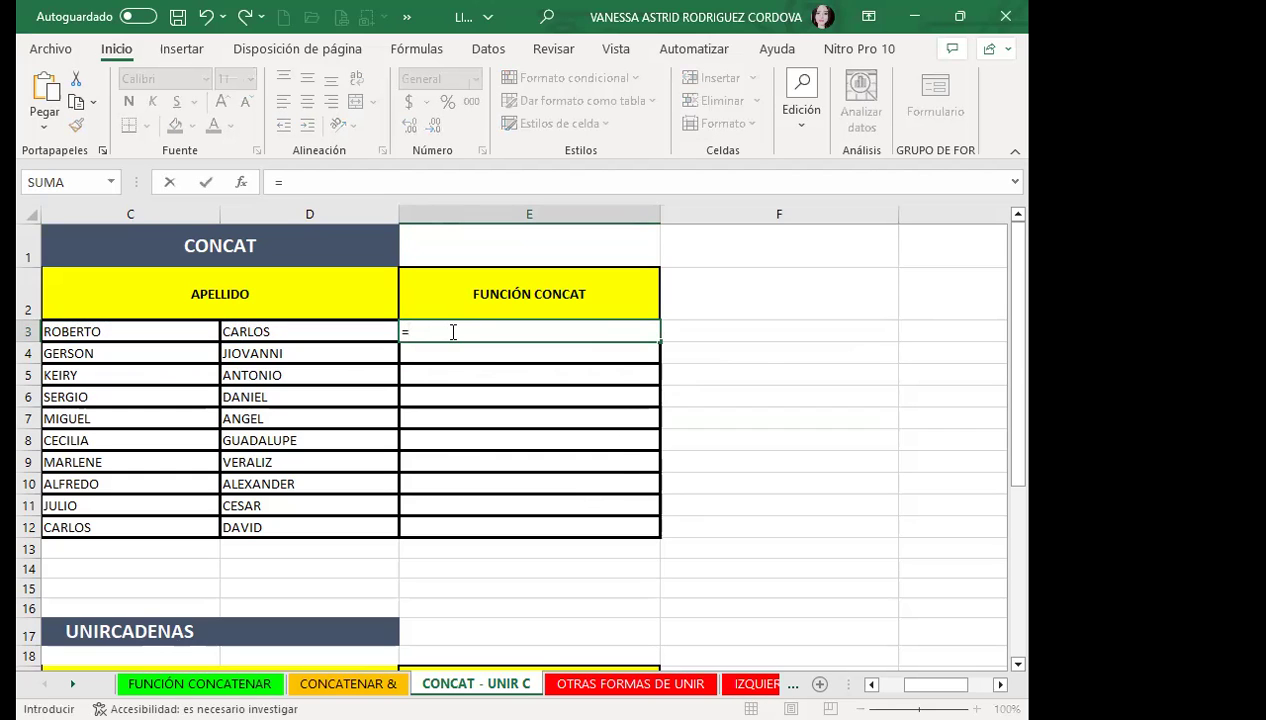
pyautogui.write('CON')
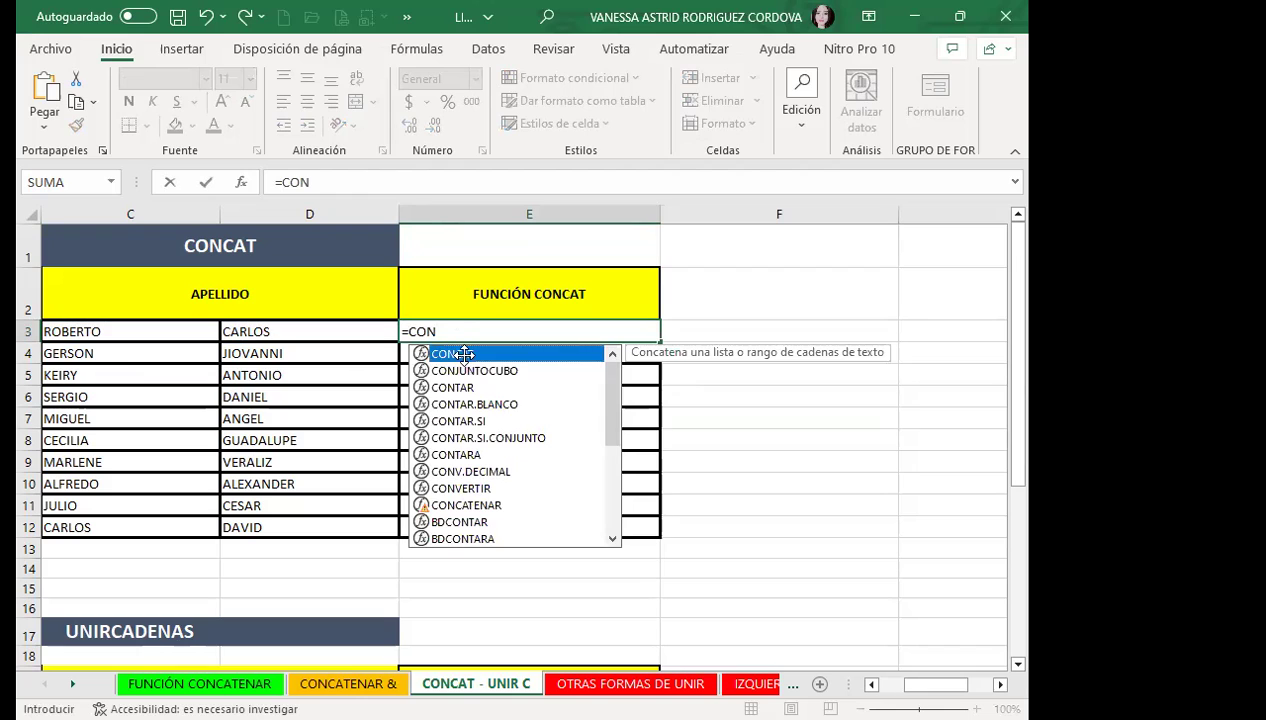
pyautogui.press('Tab')
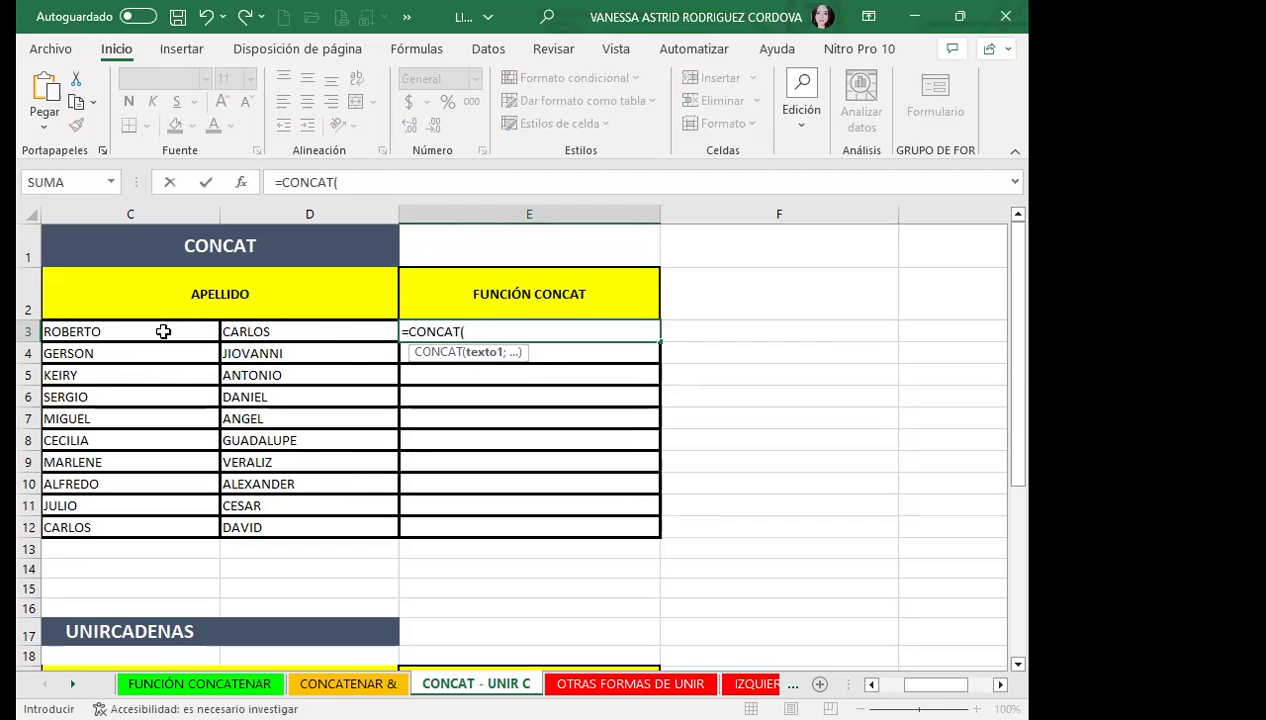
pyautogui.moveTo(160, 331); pyautogui.dragTo(281, 332)
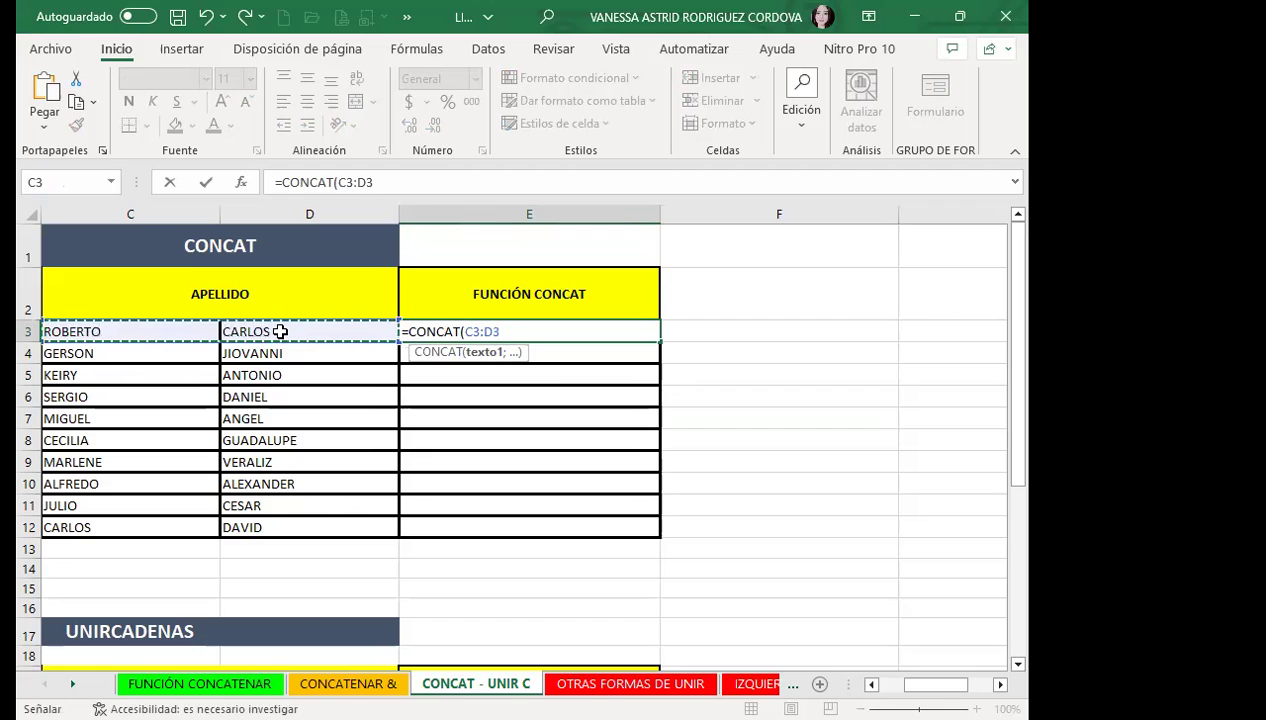
pyautogui.hotkey('ctrl', 'Return')
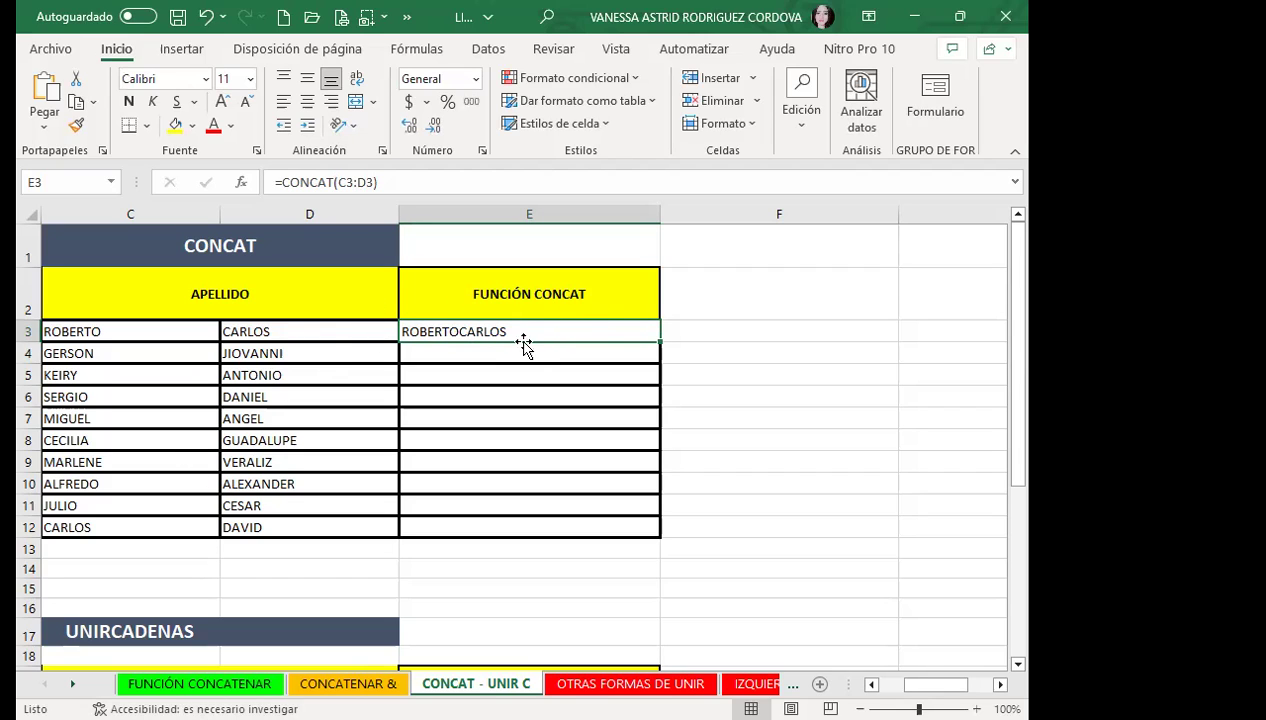
pyautogui.moveTo(662, 344); pyautogui.dragTo(658, 530)
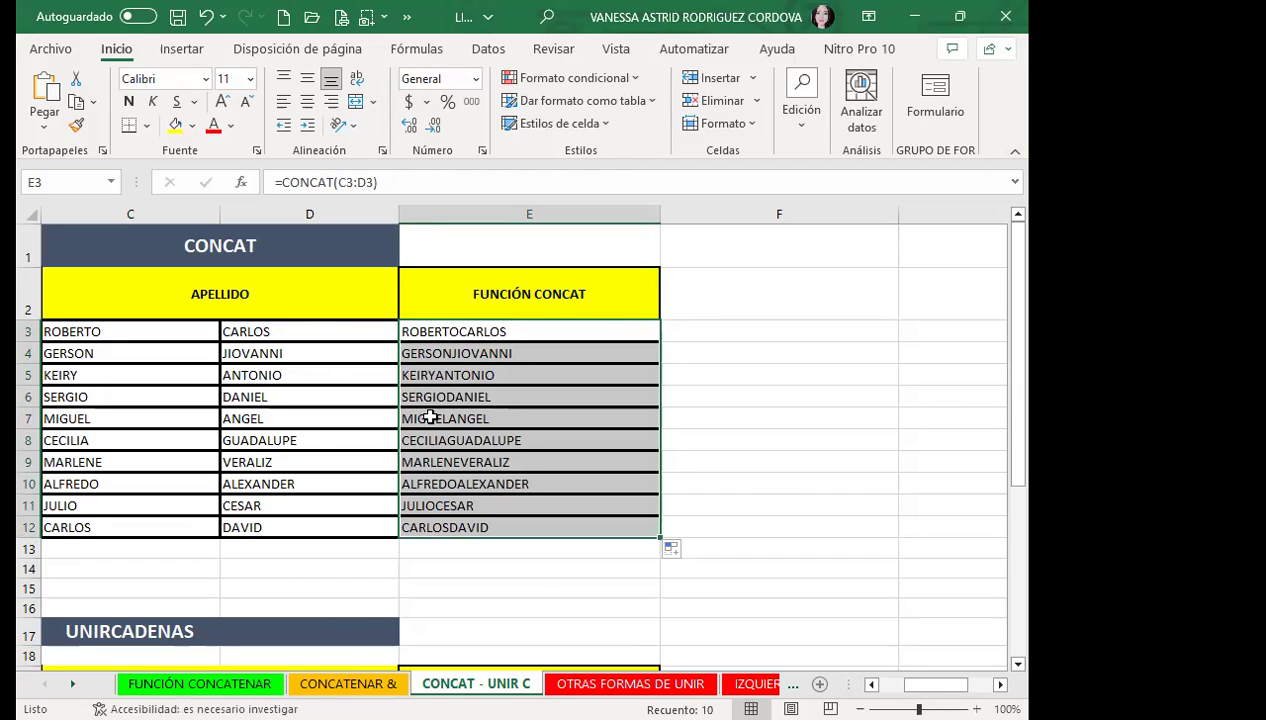
pyautogui.click(497, 330)
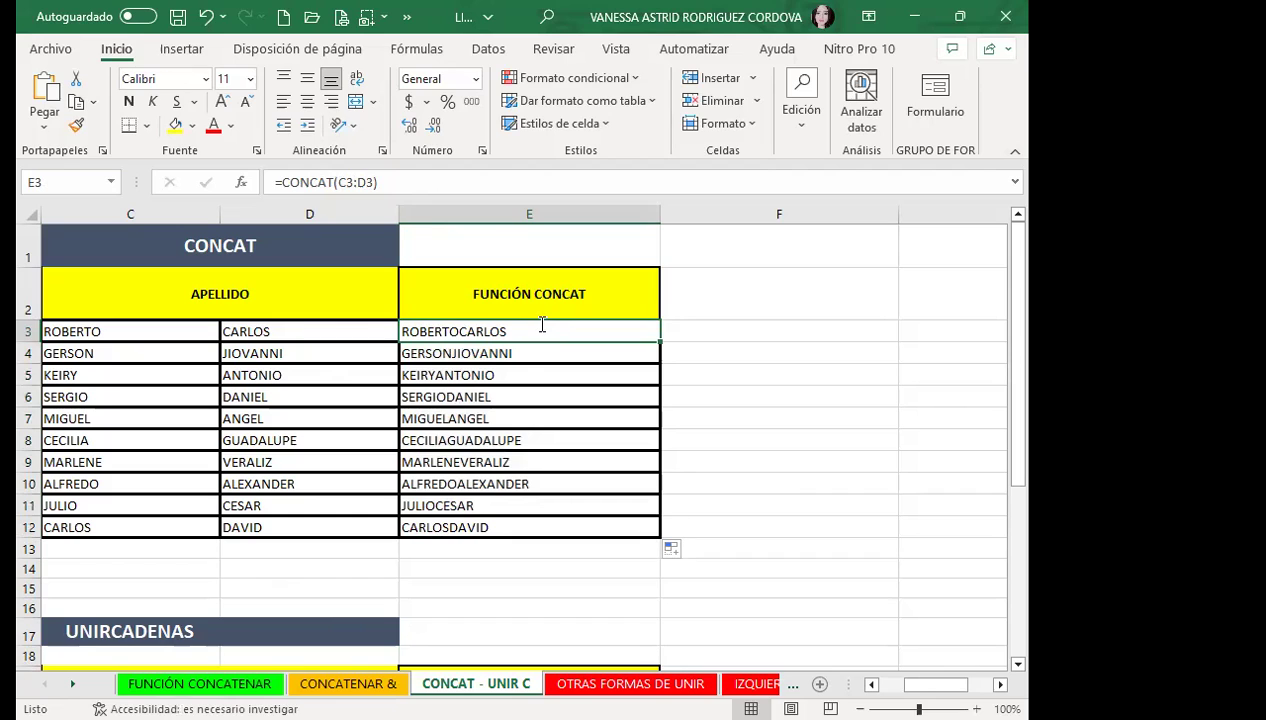
pyautogui.write('=')
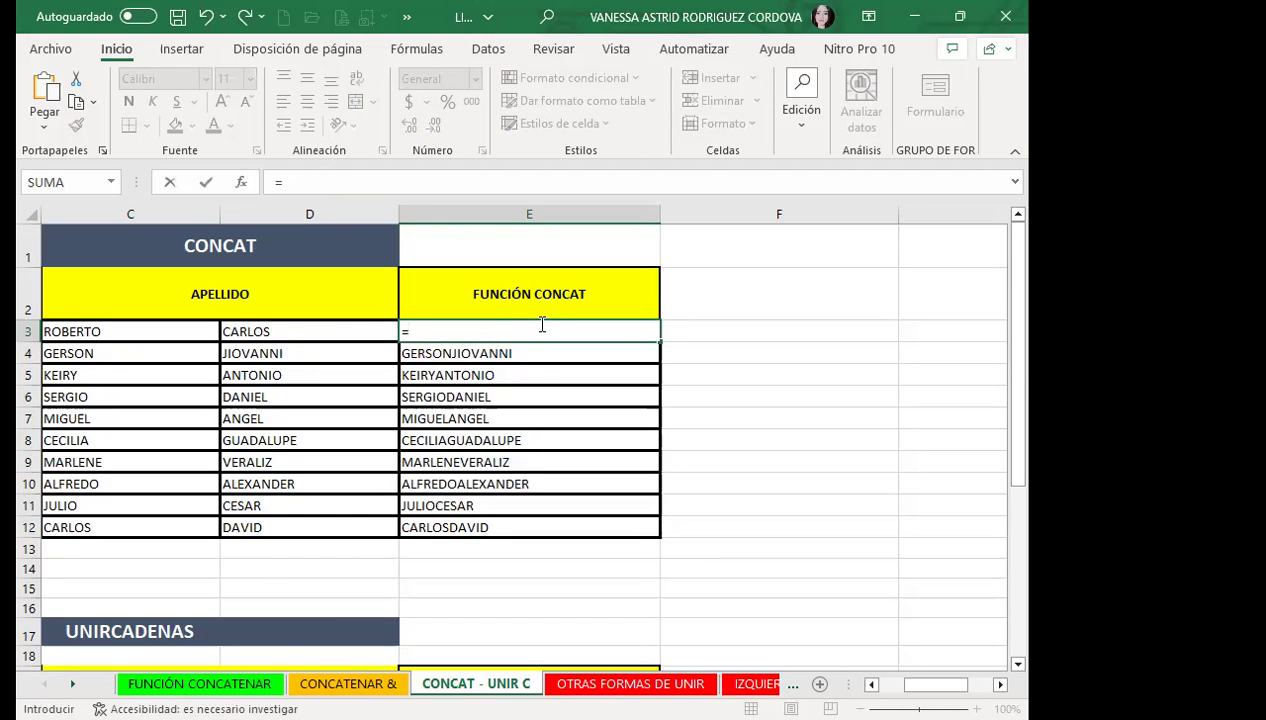
pyautogui.write('CONC')
# Step: Enter =CONCAT(C3;" ";D3) in E3 to get ROBERTO CARLOS with a space
pyautogui.press('Tab')
pyautogui.click(199, 333)
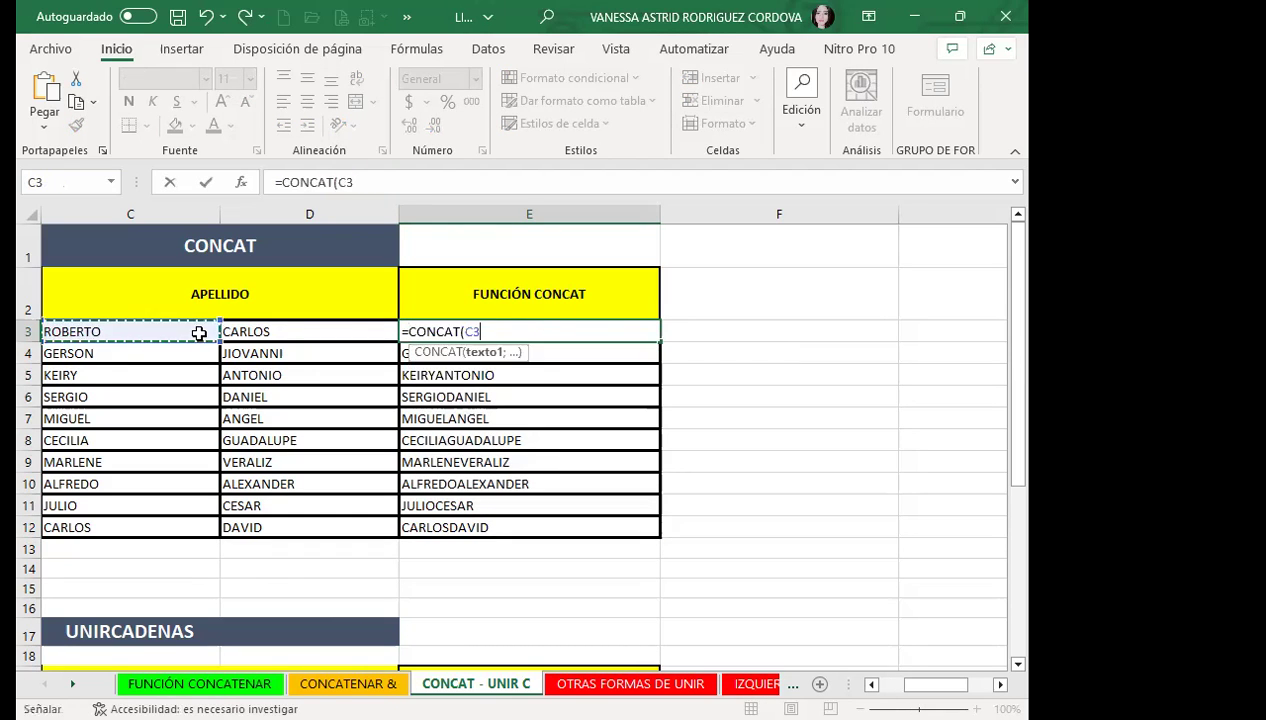
pyautogui.write(';" "')
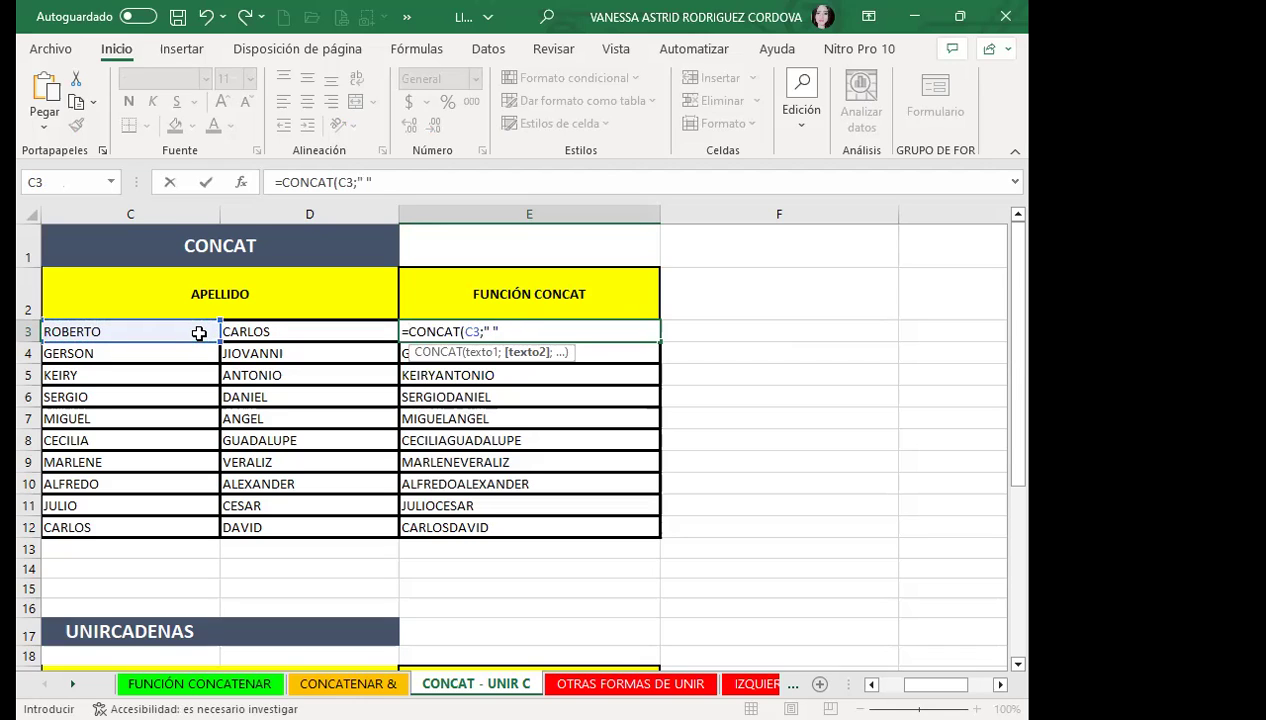
pyautogui.write(';')
pyautogui.click(268, 330)
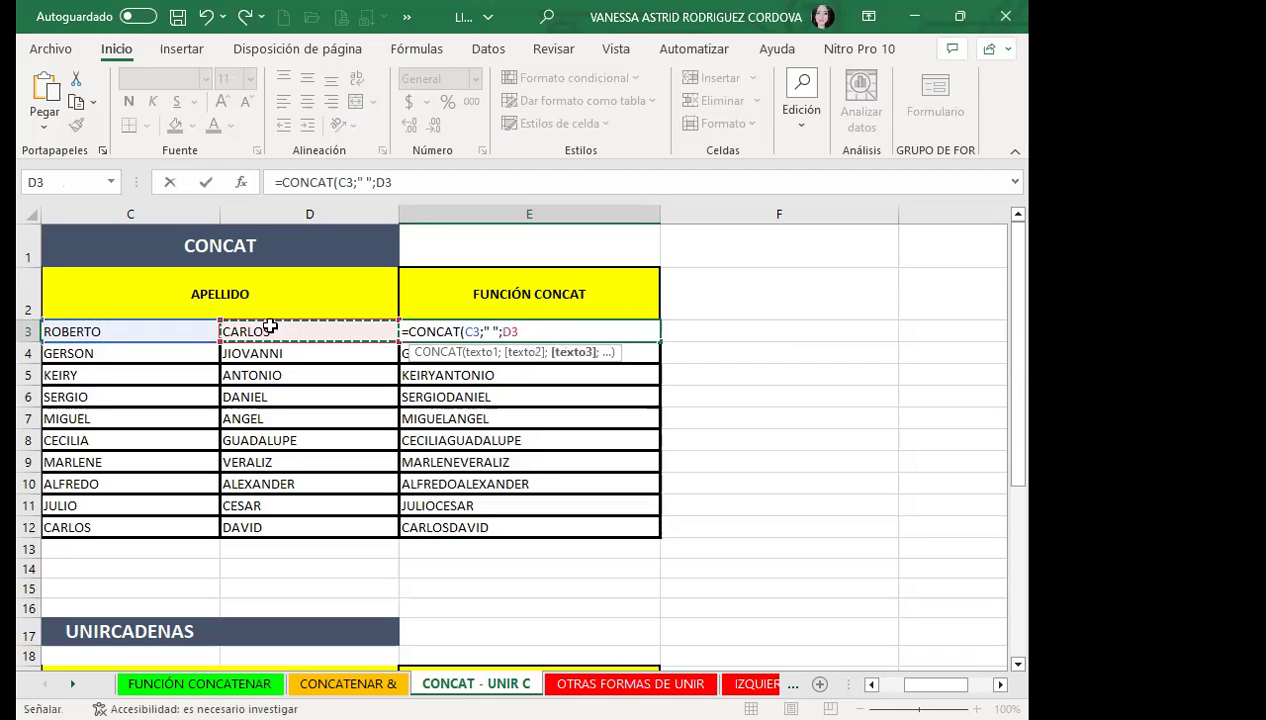
pyautogui.press('Return')
pyautogui.click(508, 331)
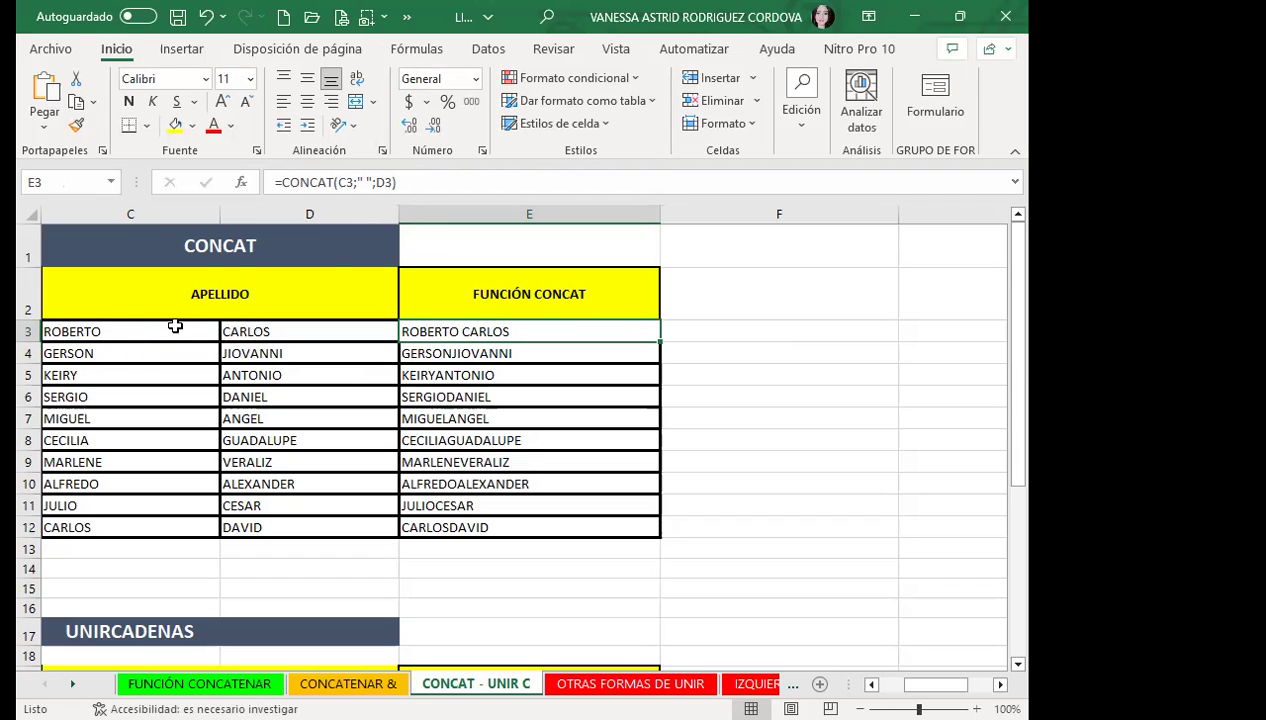
# Step: Delete the spaced formula and undo it to restore =CONCAT(C3:D3)
pyautogui.press('Delete')
pyautogui.click(490, 352)
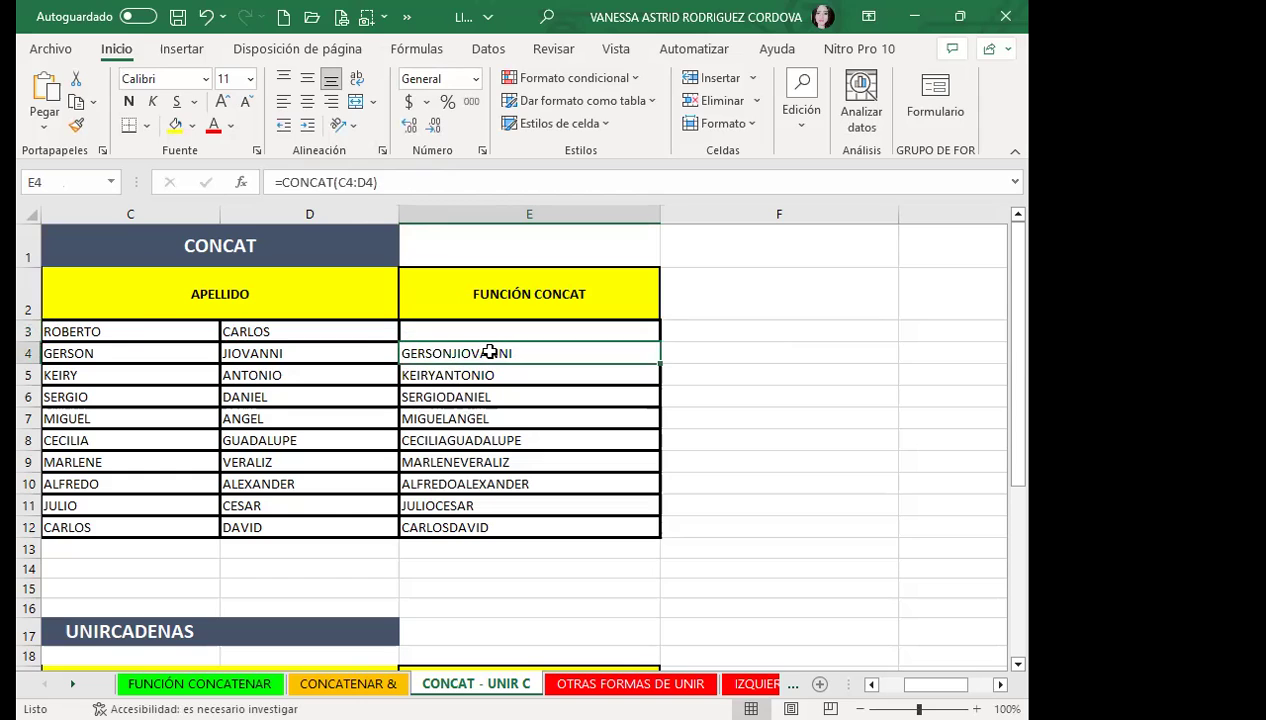
pyautogui.hotkey('ctrl', 'z')
pyautogui.hotkey('ctrl', 'z')
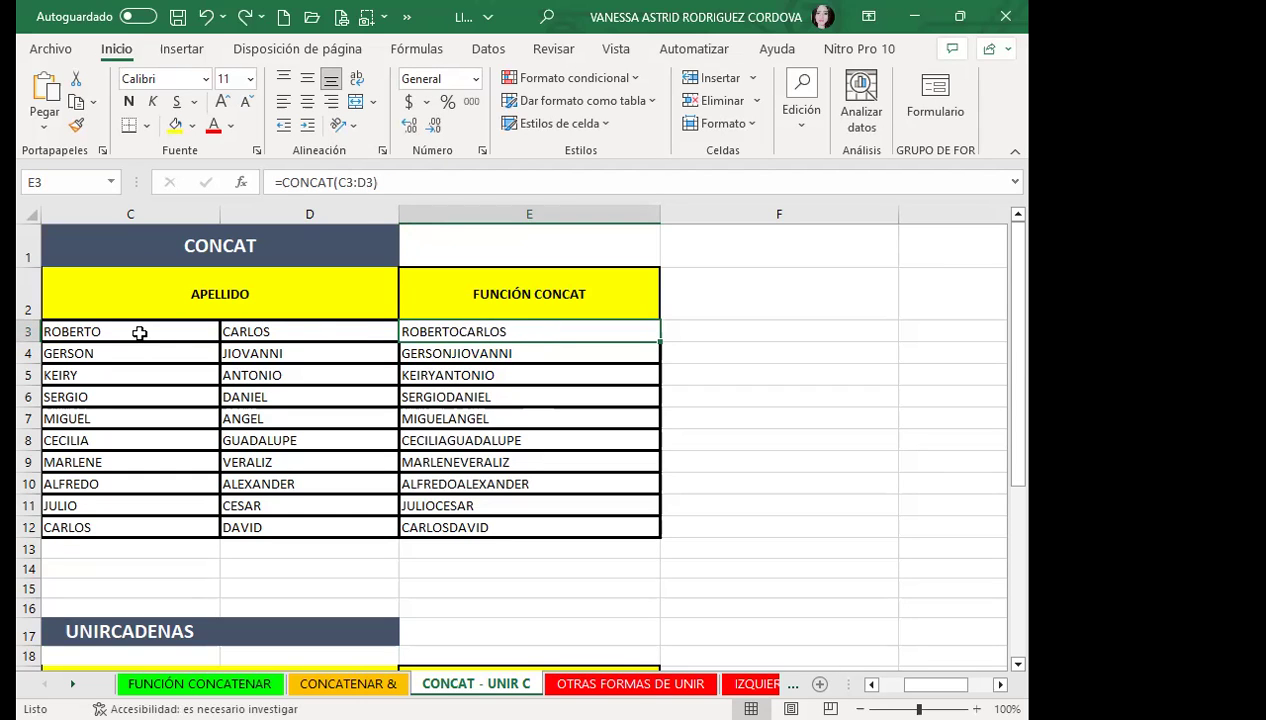
pyautogui.moveTo(136, 330); pyautogui.dragTo(289, 337)
# Step: Scroll down to the UNIRCADENAS table and select E20
pyautogui.click(544, 332)
pyautogui.scroll(-2, 480, 350)
pyautogui.scroll(-1, 345, 405)
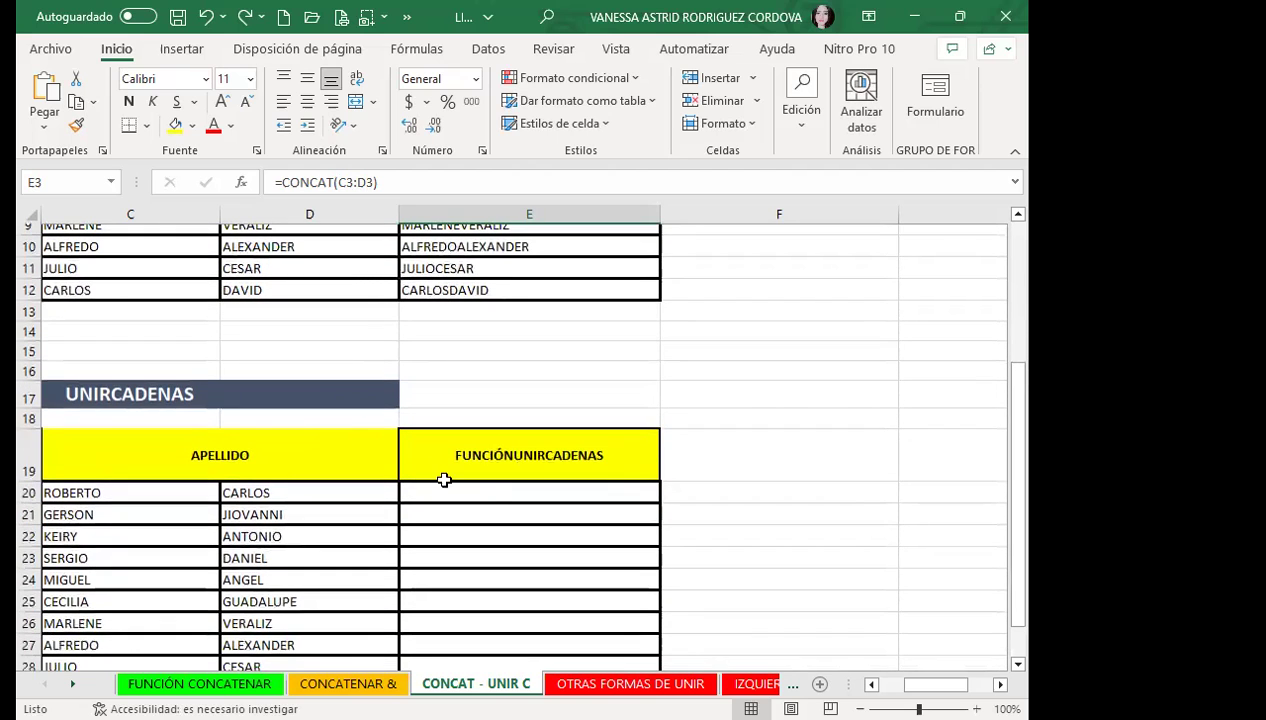
pyautogui.click(488, 493)
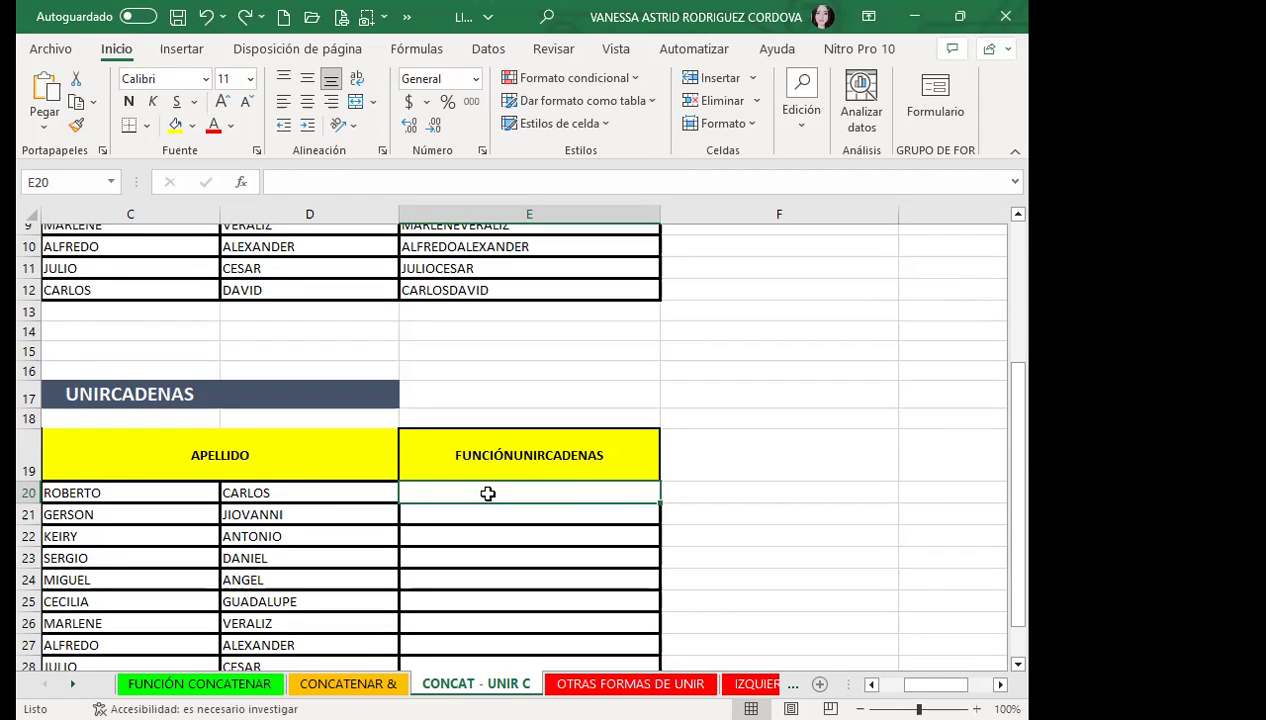
# Step: Enter =UNIRCADENAS(" ";VERDADERO;C20:D20) in E20
pyautogui.write('=')
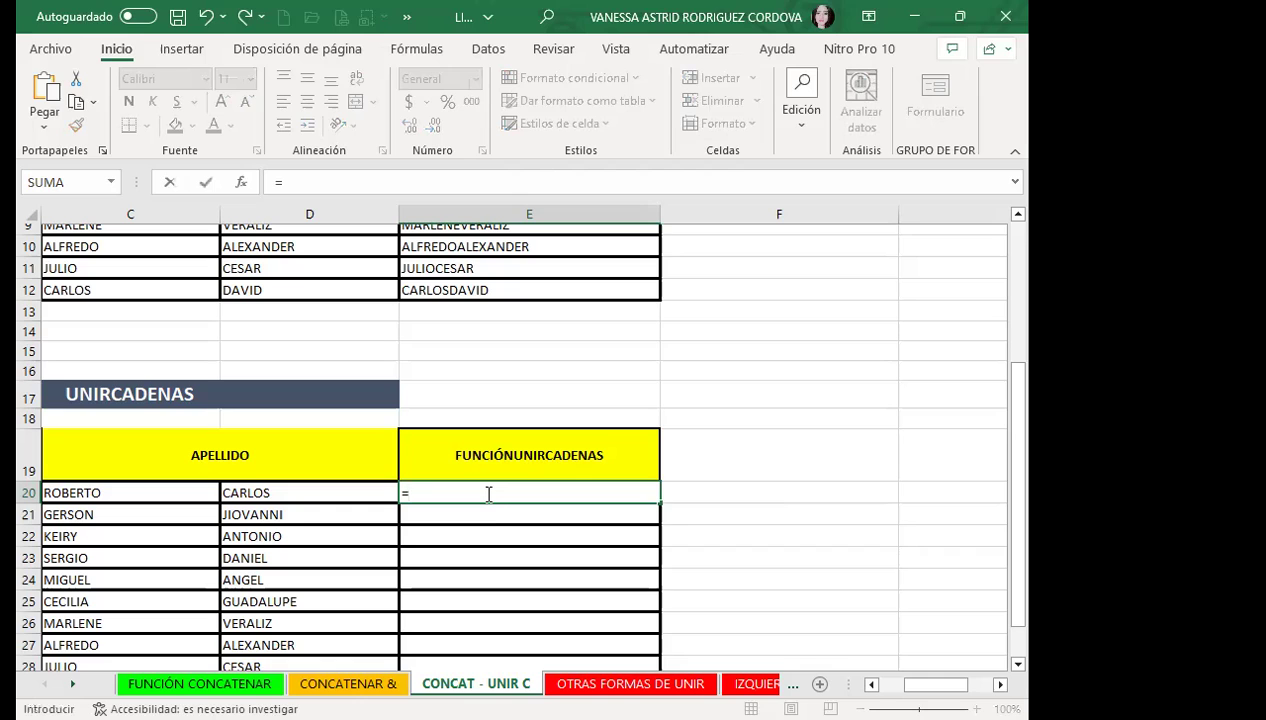
pyautogui.write('UNIC')
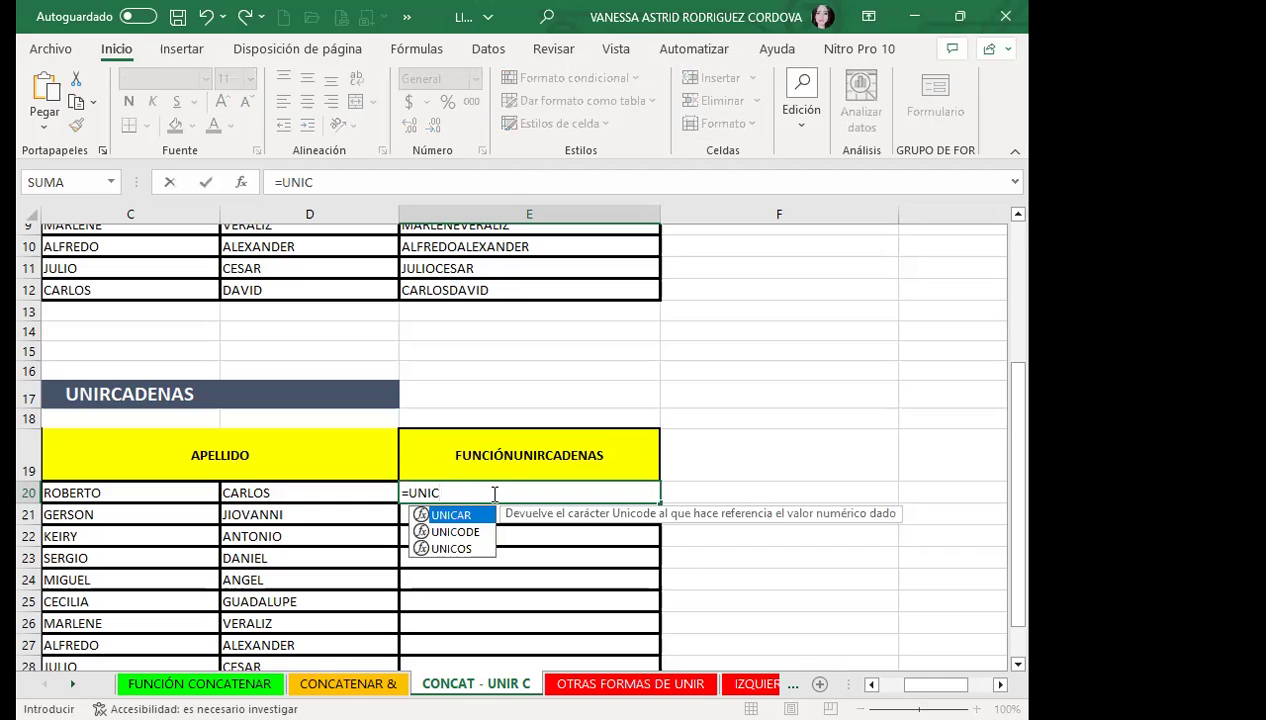
pyautogui.press('BackSpace')
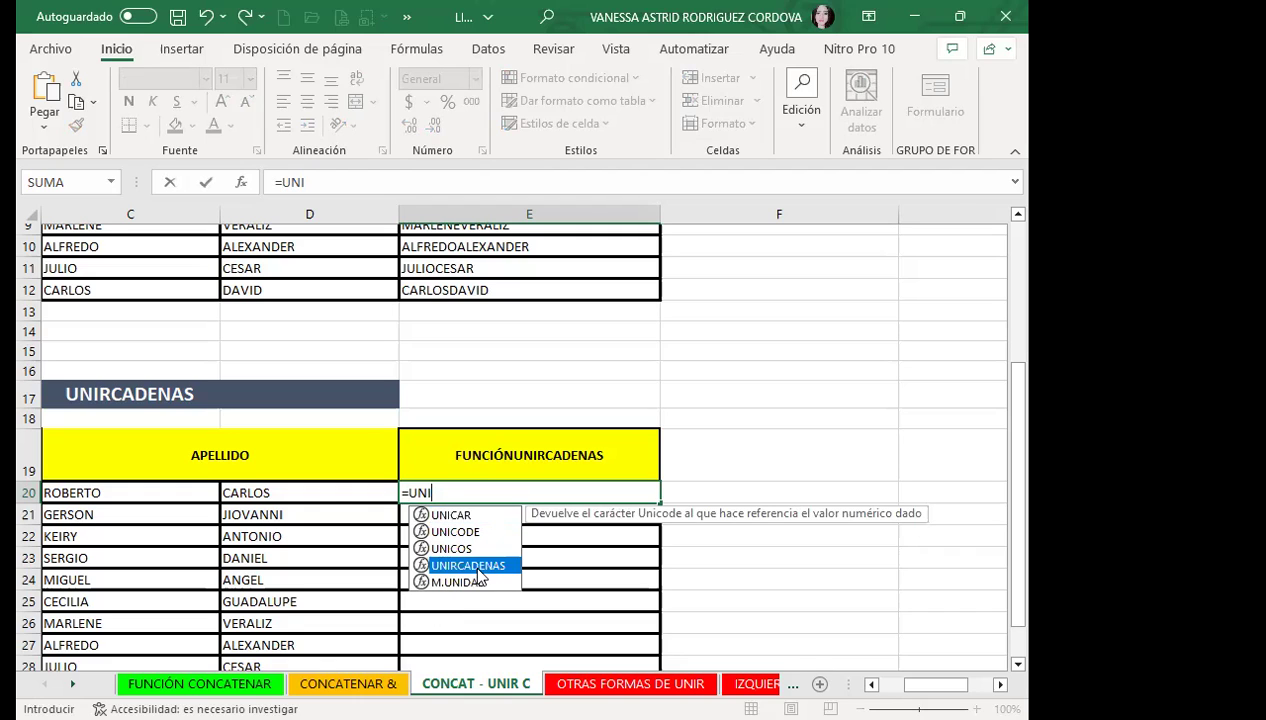
pyautogui.press('Tab')
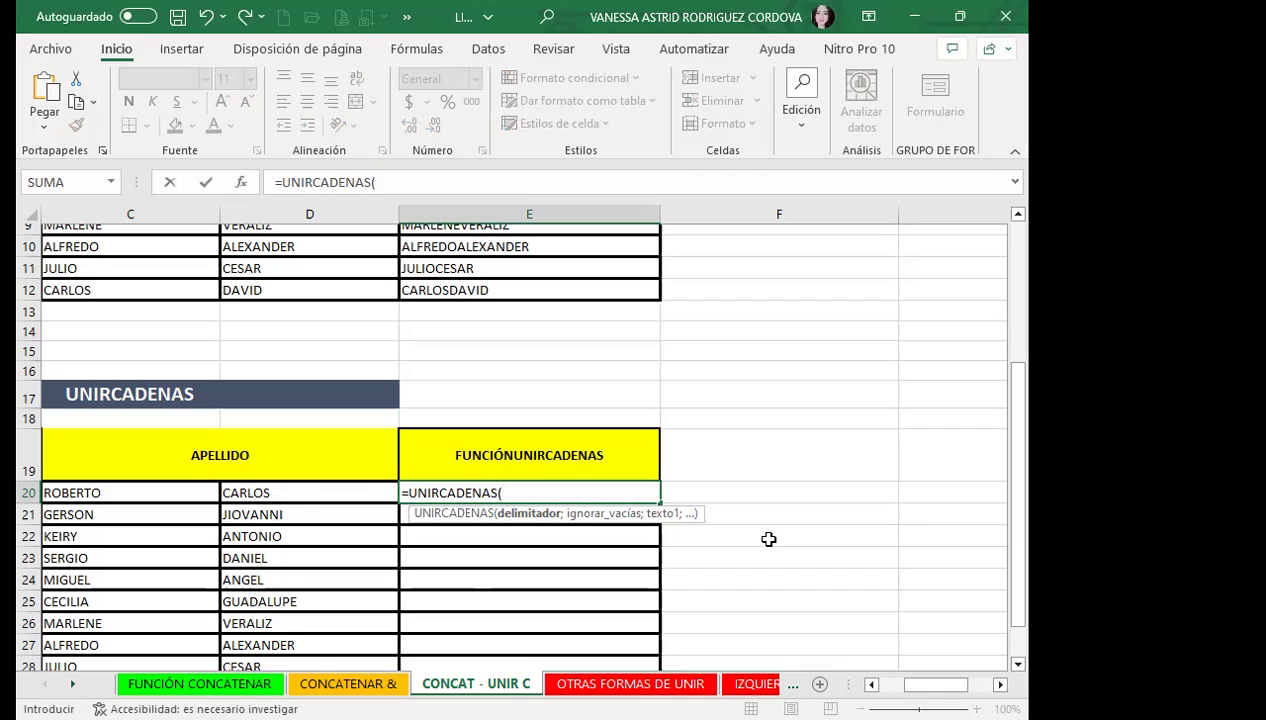
pyautogui.write('" "')
pyautogui.write(';')
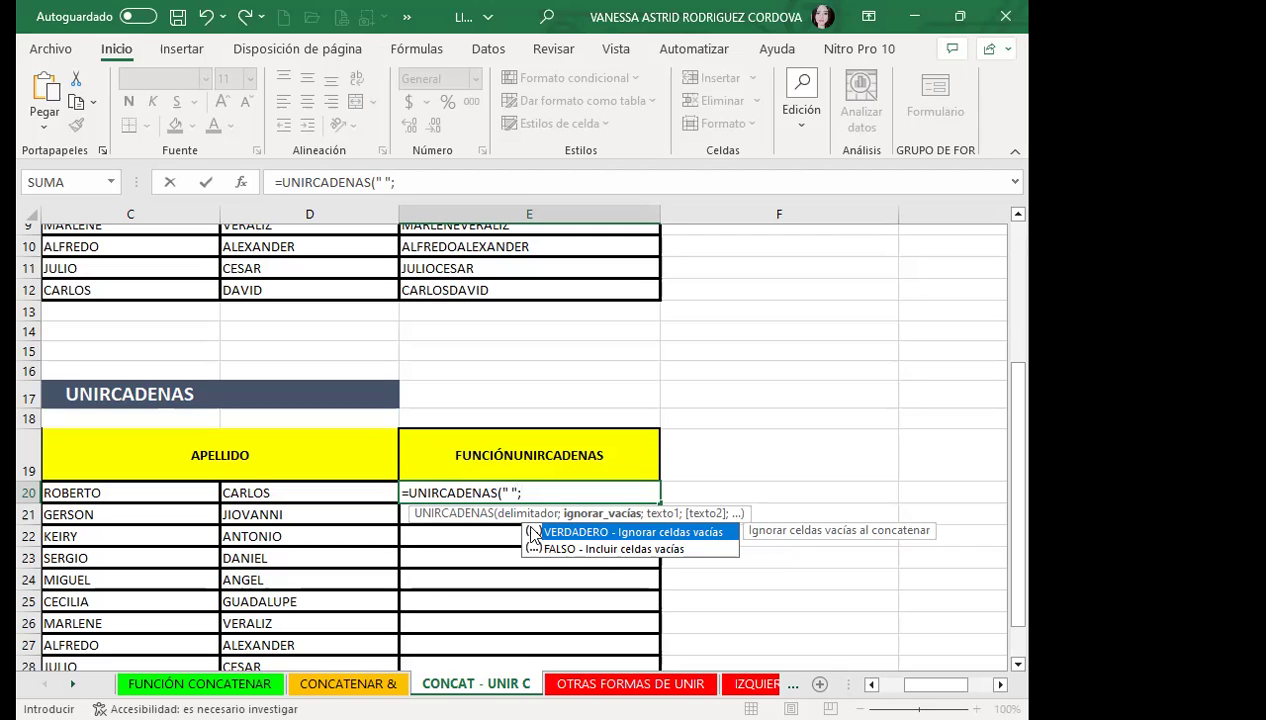
pyautogui.doubleClick(577, 535)
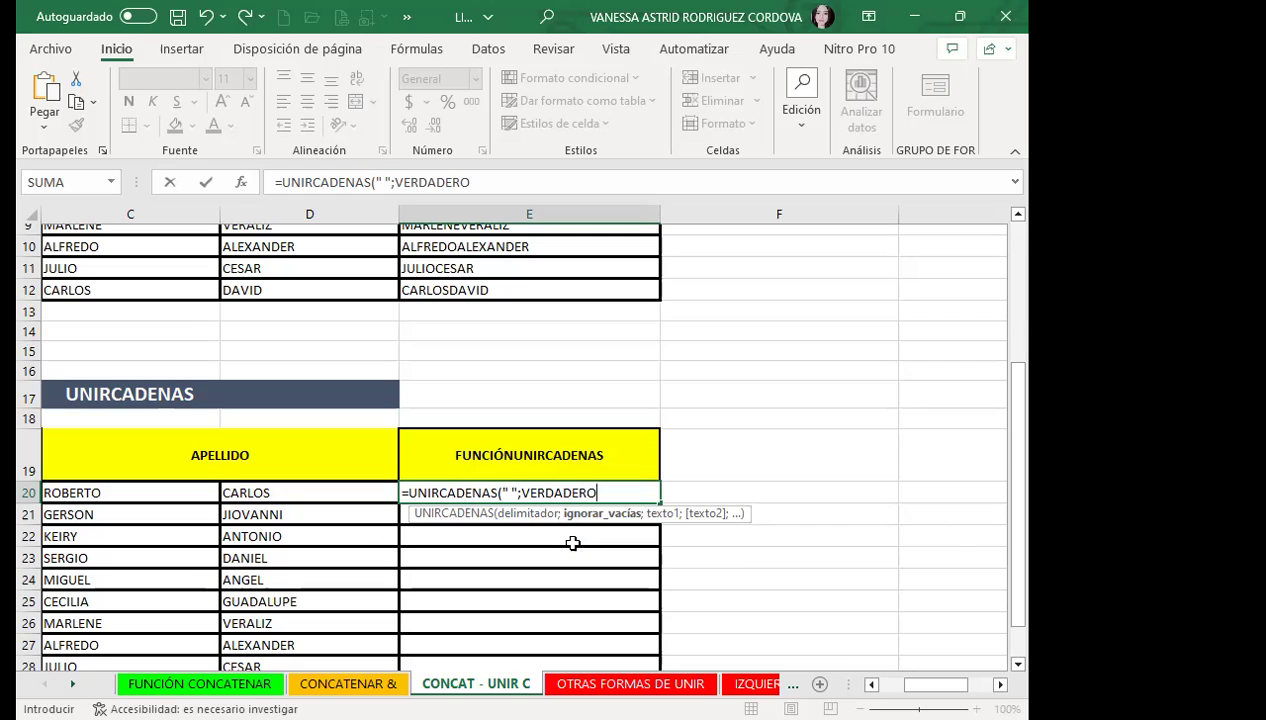
pyautogui.write(';')
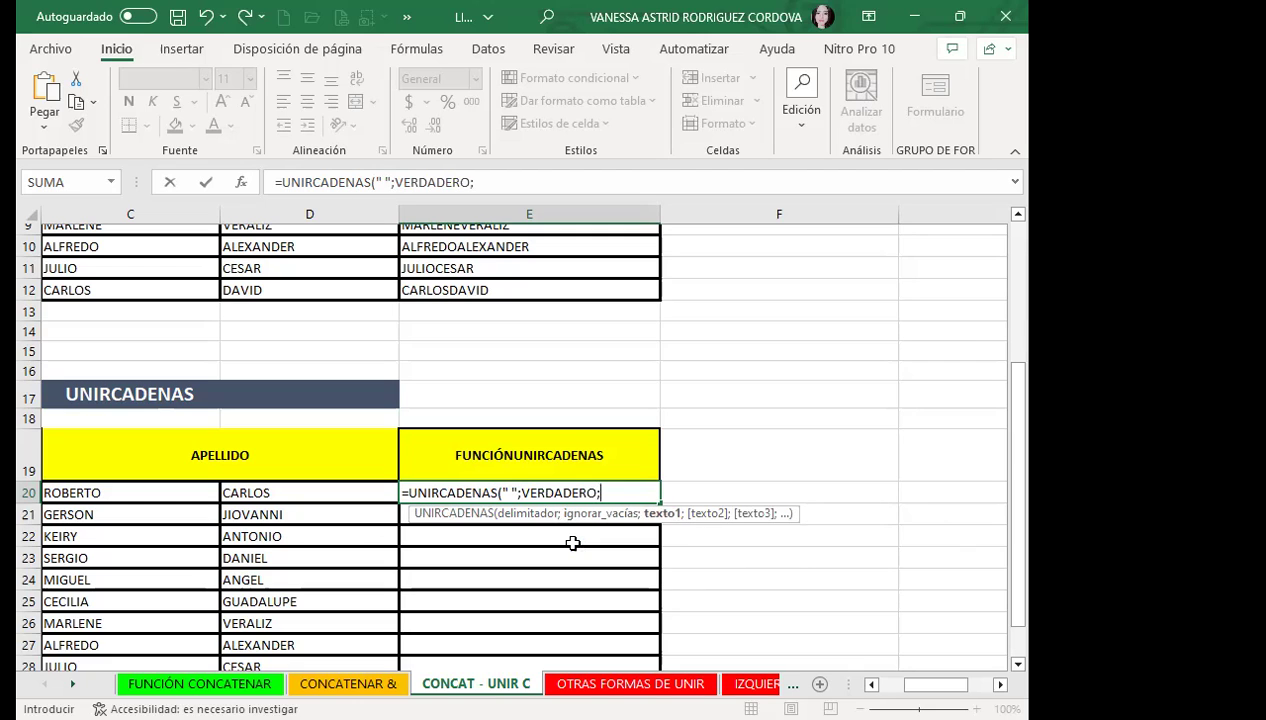
pyautogui.moveTo(141, 491); pyautogui.dragTo(273, 490)
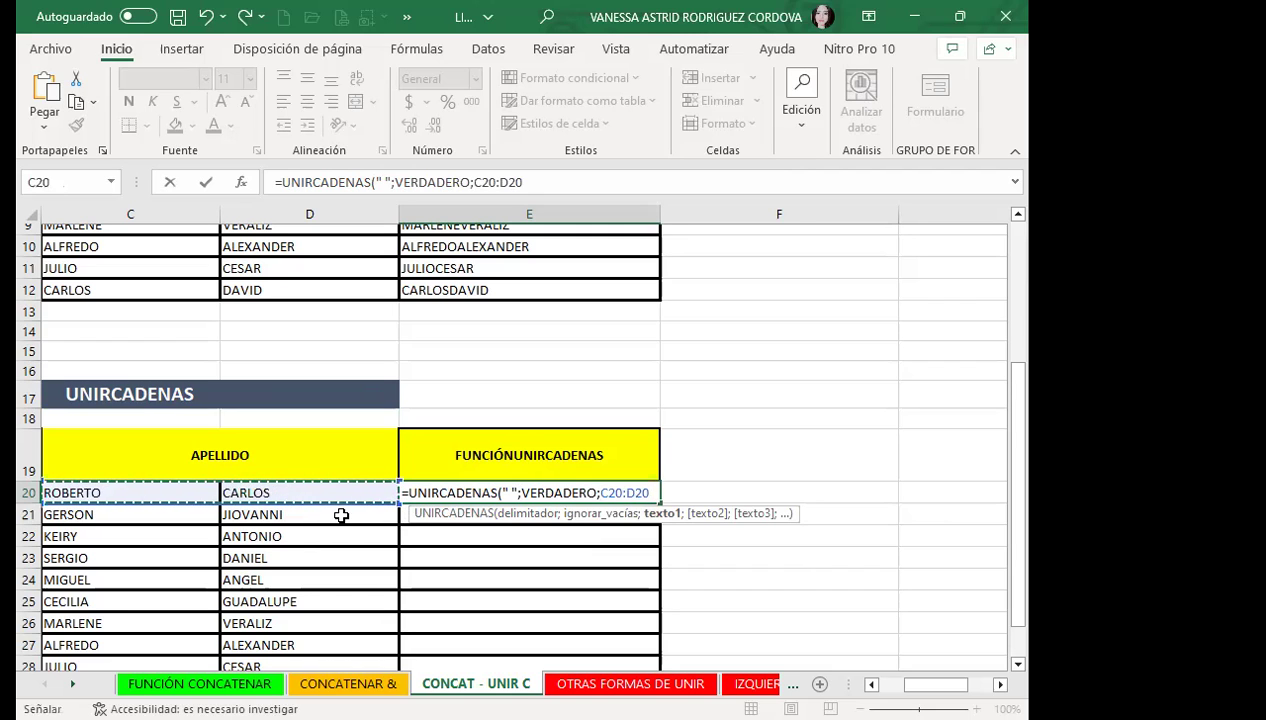
pyautogui.press('Return')
# Step: Fill the UNIRCADENAS formula from E20 down to E29
pyautogui.click(519, 487)
pyautogui.scroll(-2, 560, 460)
pyautogui.moveTo(660, 384); pyautogui.dragTo(652, 574)
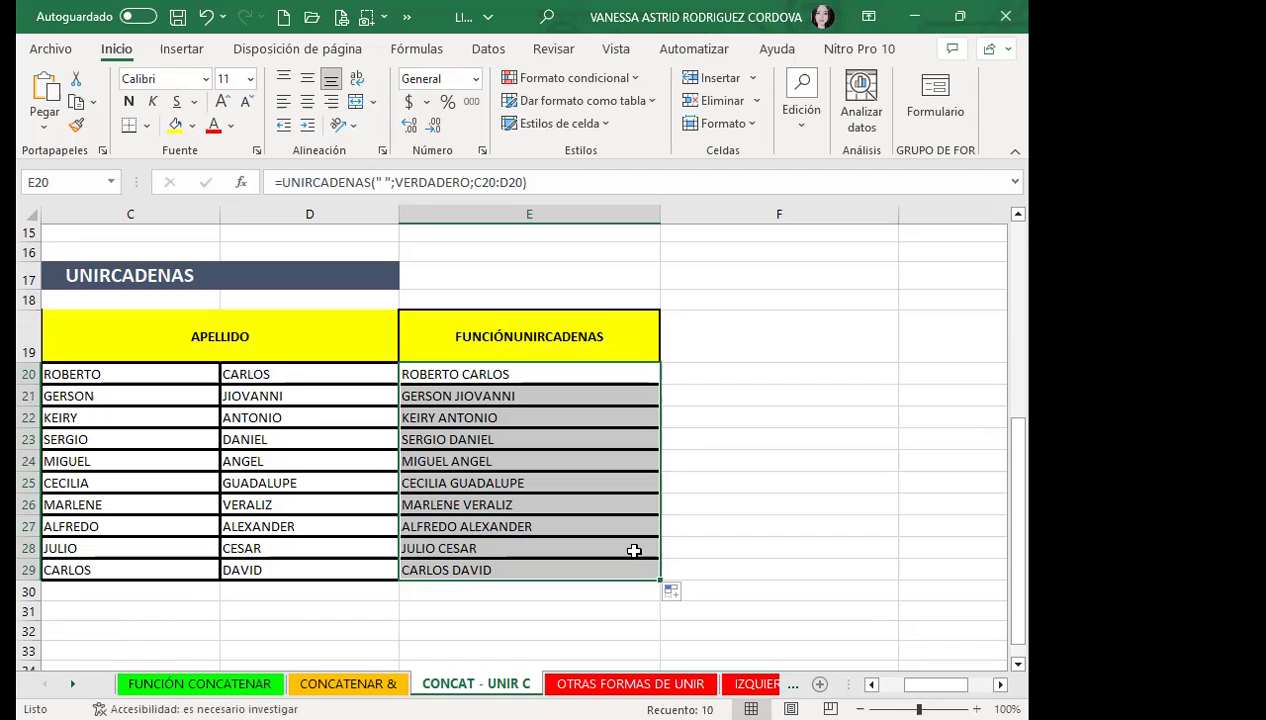
pyautogui.scroll(5, 630, 420)
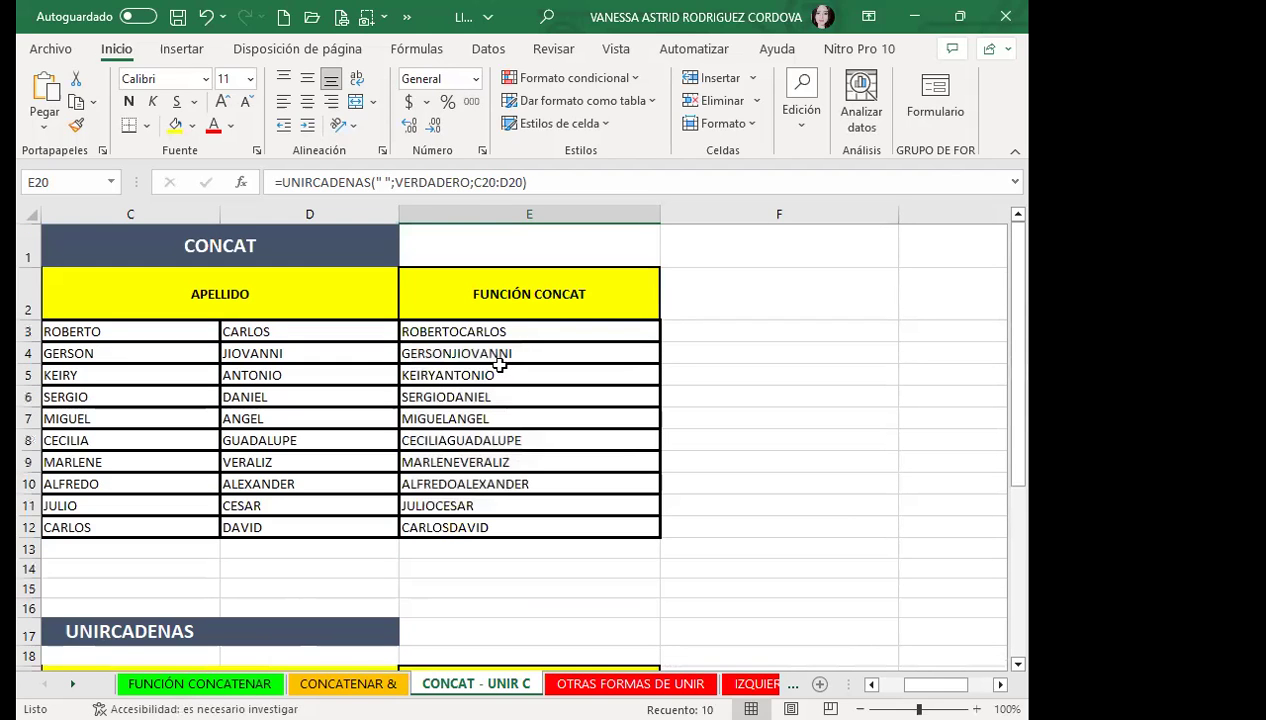
pyautogui.click(494, 350)
pyautogui.click(525, 333)
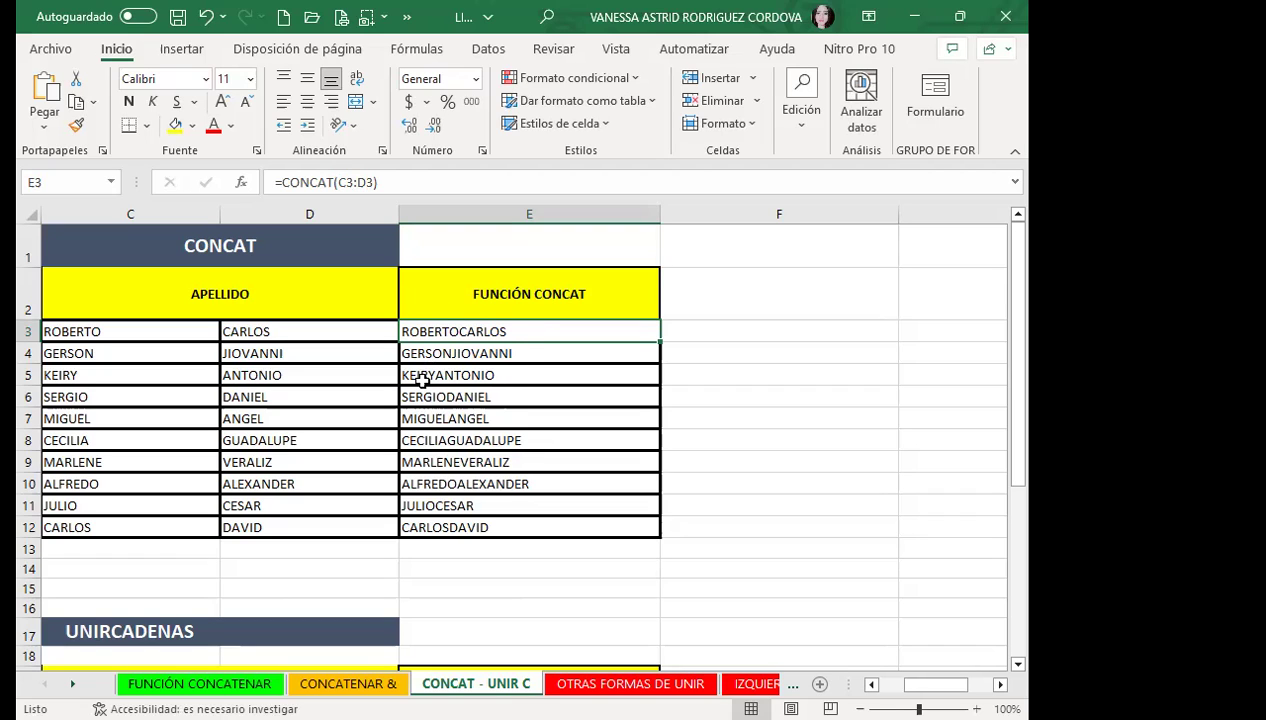
pyautogui.scroll(-1, 412, 376)
pyautogui.scroll(-3, 337, 383)
pyautogui.scroll(-2, 317, 410)
pyautogui.scroll(-1, 576, 424)
pyautogui.scroll(2, 537, 398)
pyautogui.scroll(5, 501, 369)
pyautogui.moveTo(501, 369); pyautogui.dragTo(596, 398)
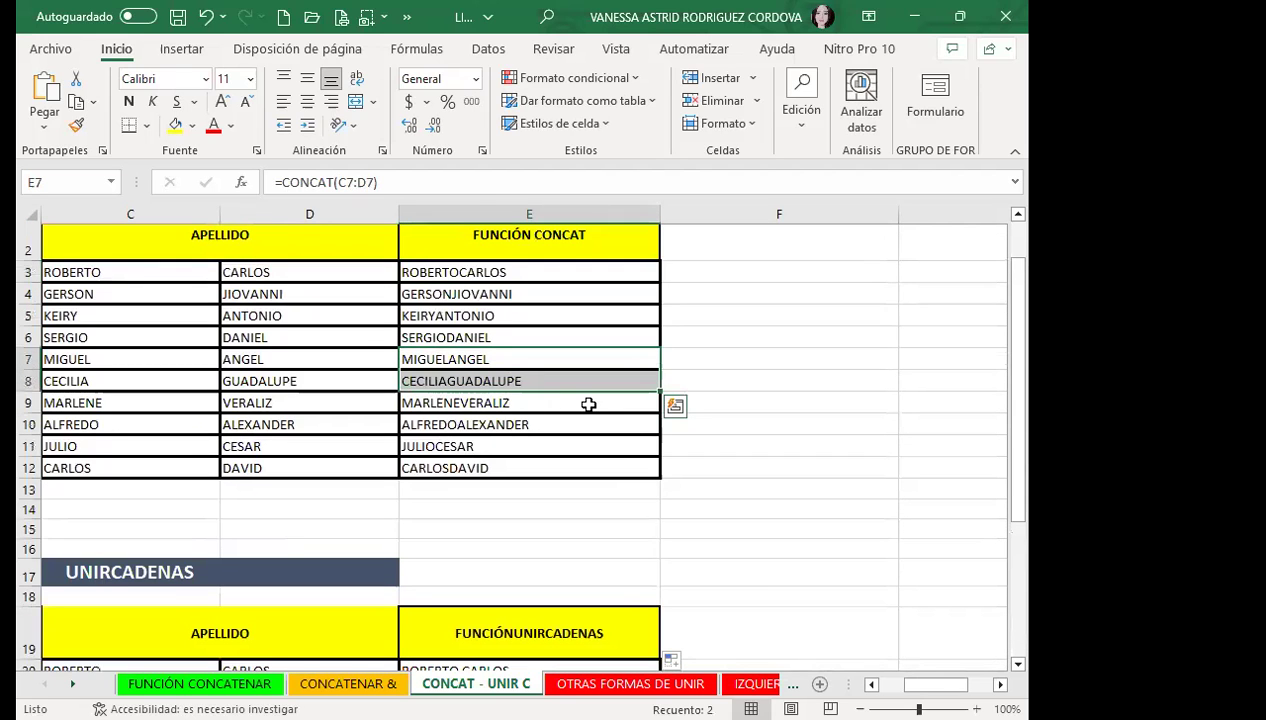
pyautogui.scroll(-1, 82, 375)
pyautogui.click(155, 368)
pyautogui.click(300, 387)
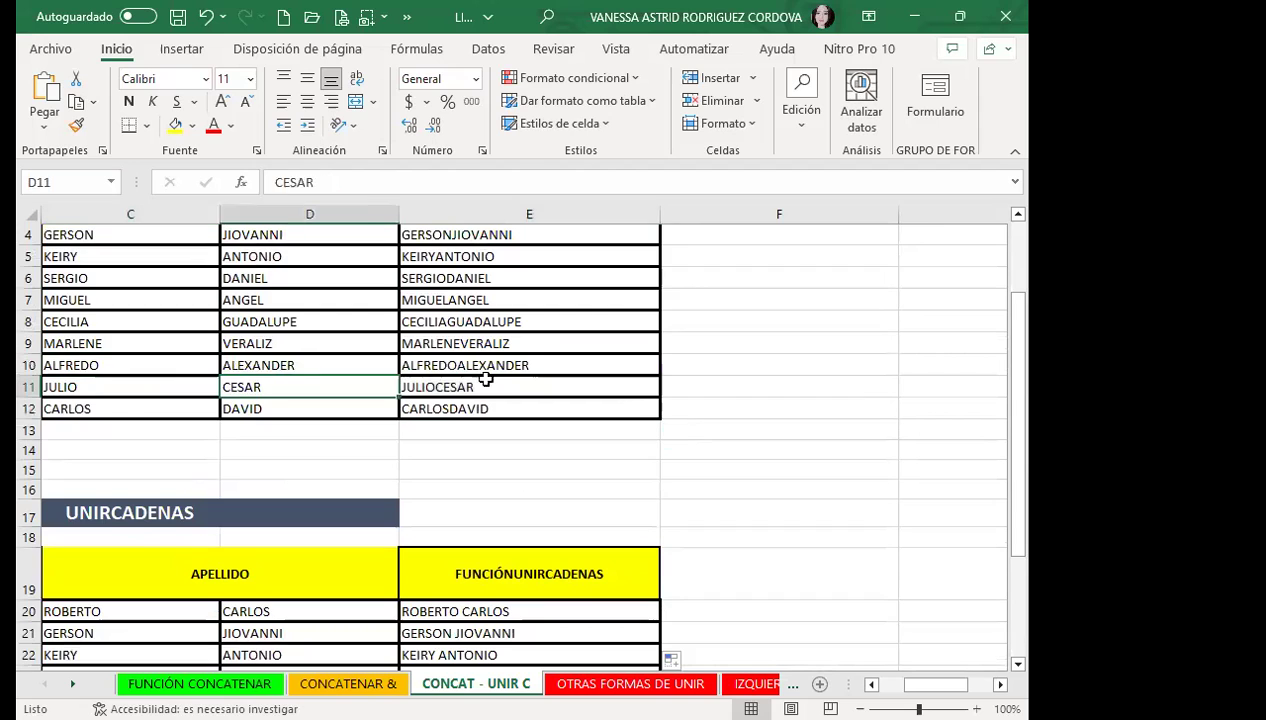
pyautogui.click(527, 388)
pyautogui.scroll(-2, 535, 413)
pyautogui.scroll(3, 537, 400)
pyautogui.click(525, 362)
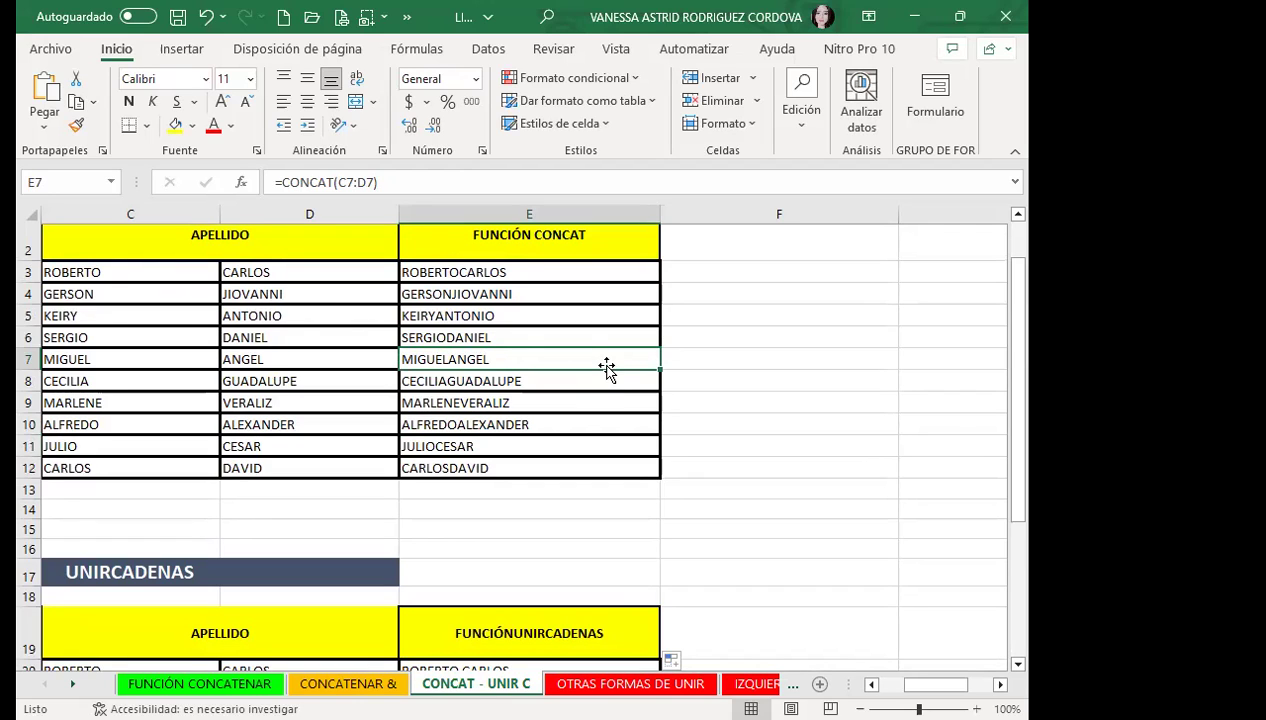
pyautogui.click(555, 312)
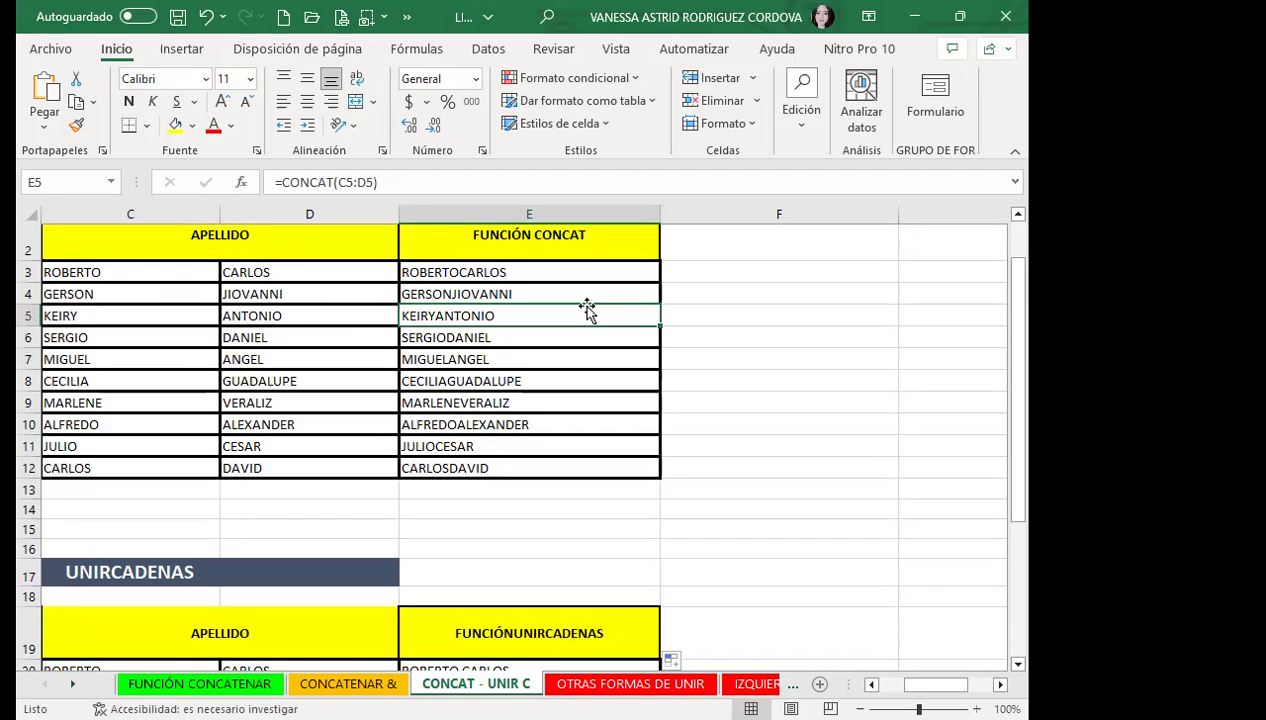
pyautogui.scroll(-3, 586, 310)
pyautogui.scroll(-2, 495, 373)
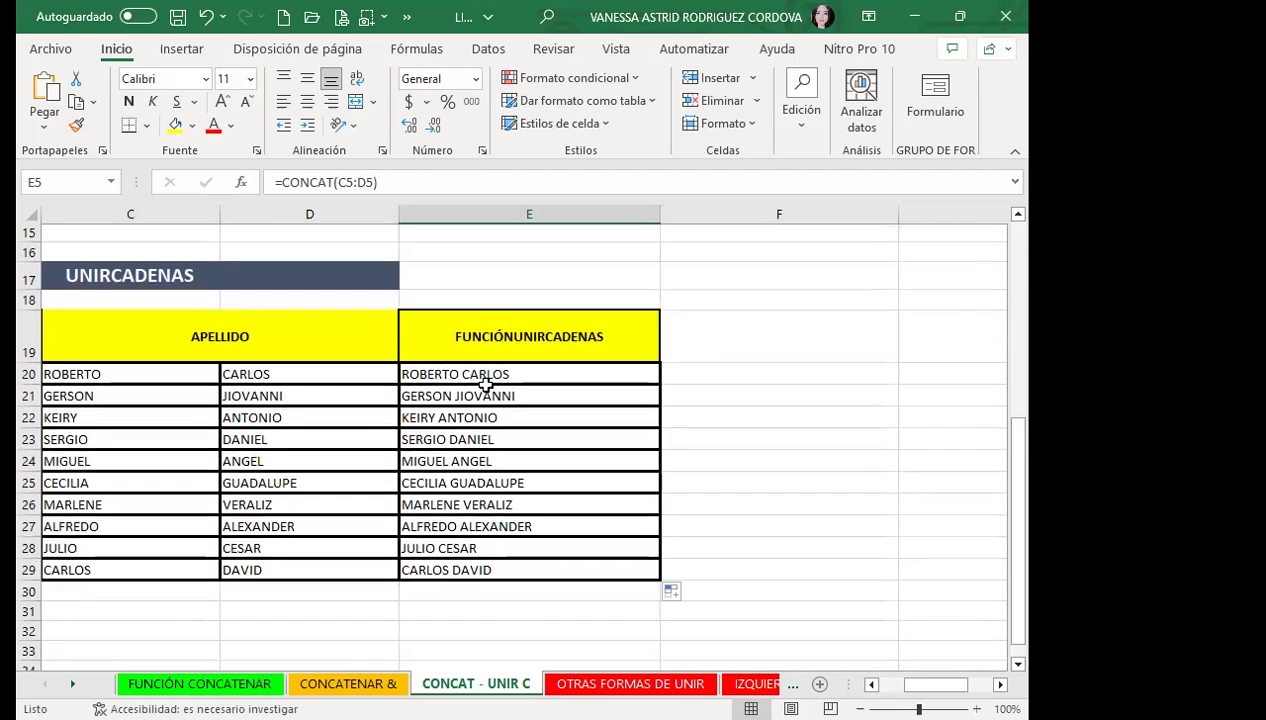
pyautogui.click(487, 380)
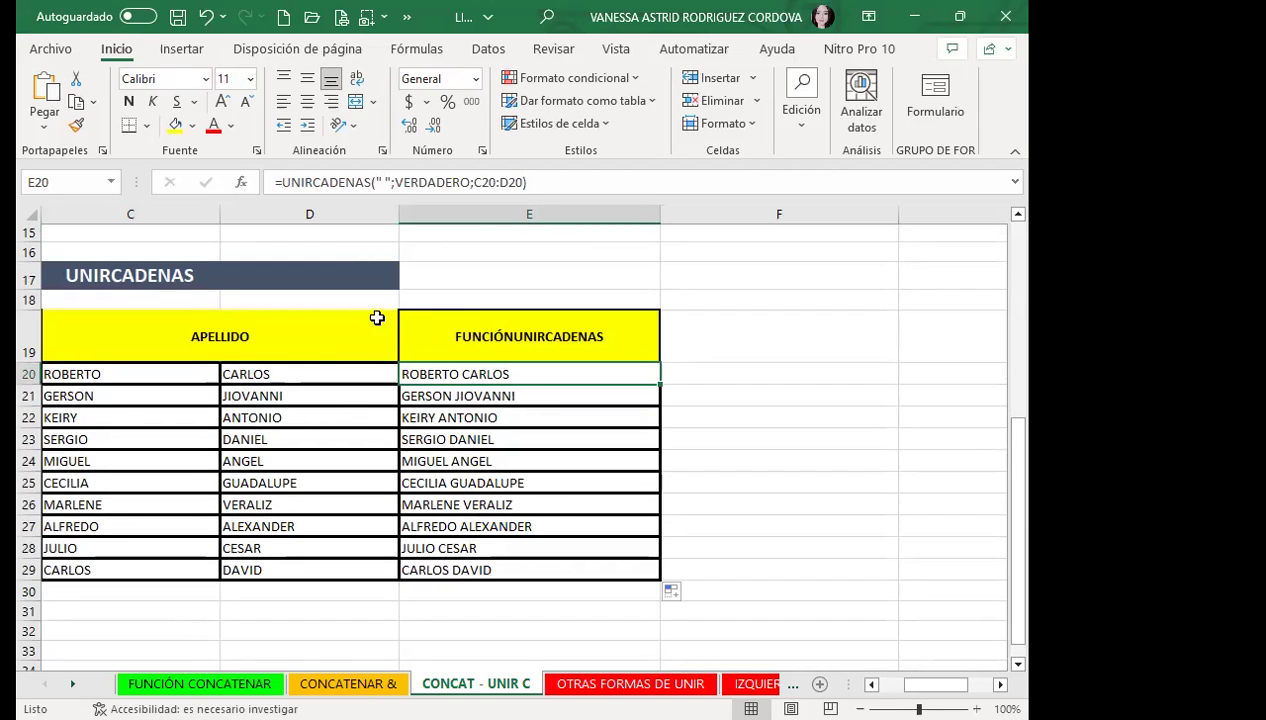
pyautogui.click(503, 415)
pyautogui.click(511, 460)
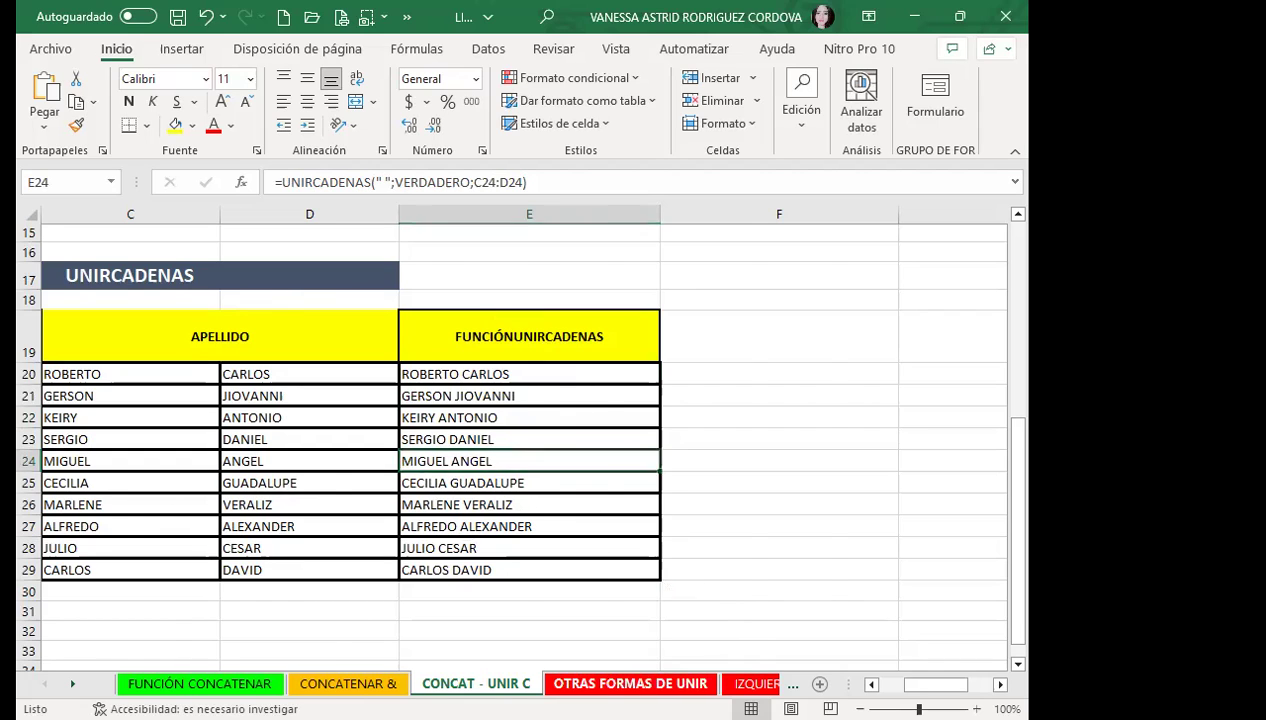
# Step: Move to the OTRAS FORMAS DE UNIR sheet with the NOMBRE, APELLIDO and NOMBRES table
pyautogui.hotkey('ctrl', 'pagedown')
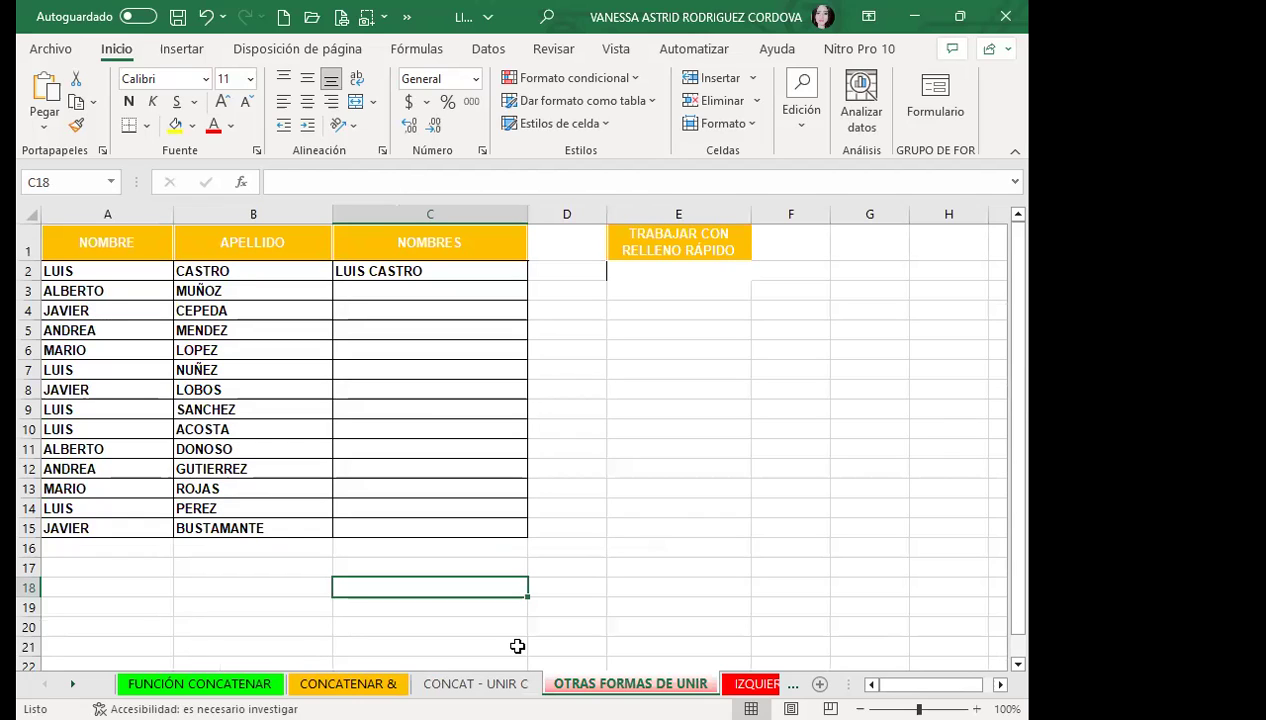
pyautogui.press('F2')
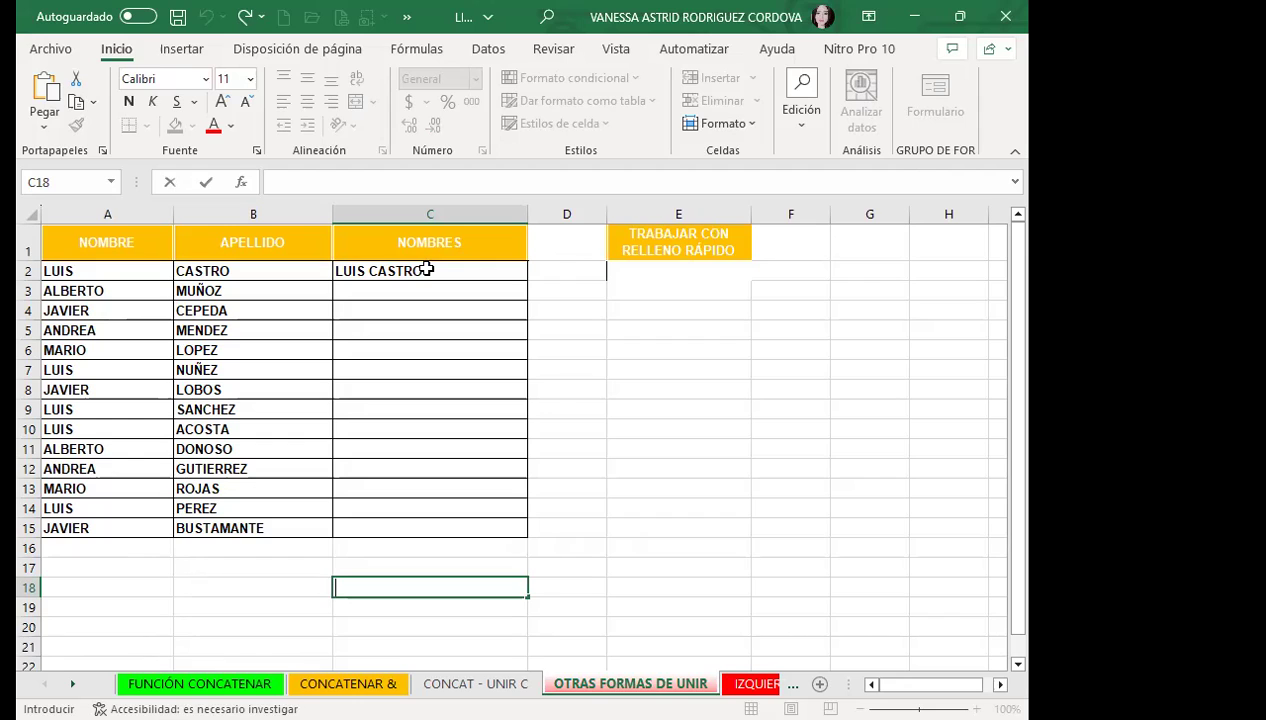
pyautogui.click(430, 271)
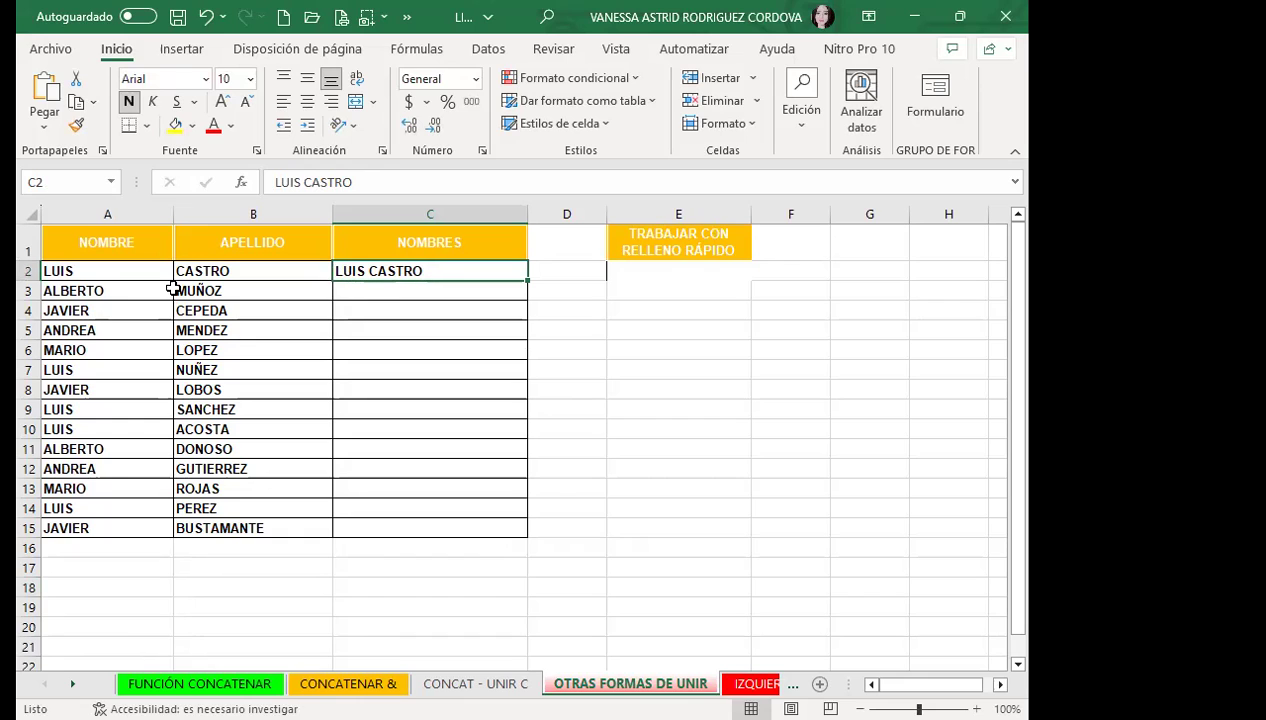
pyautogui.click(225, 272)
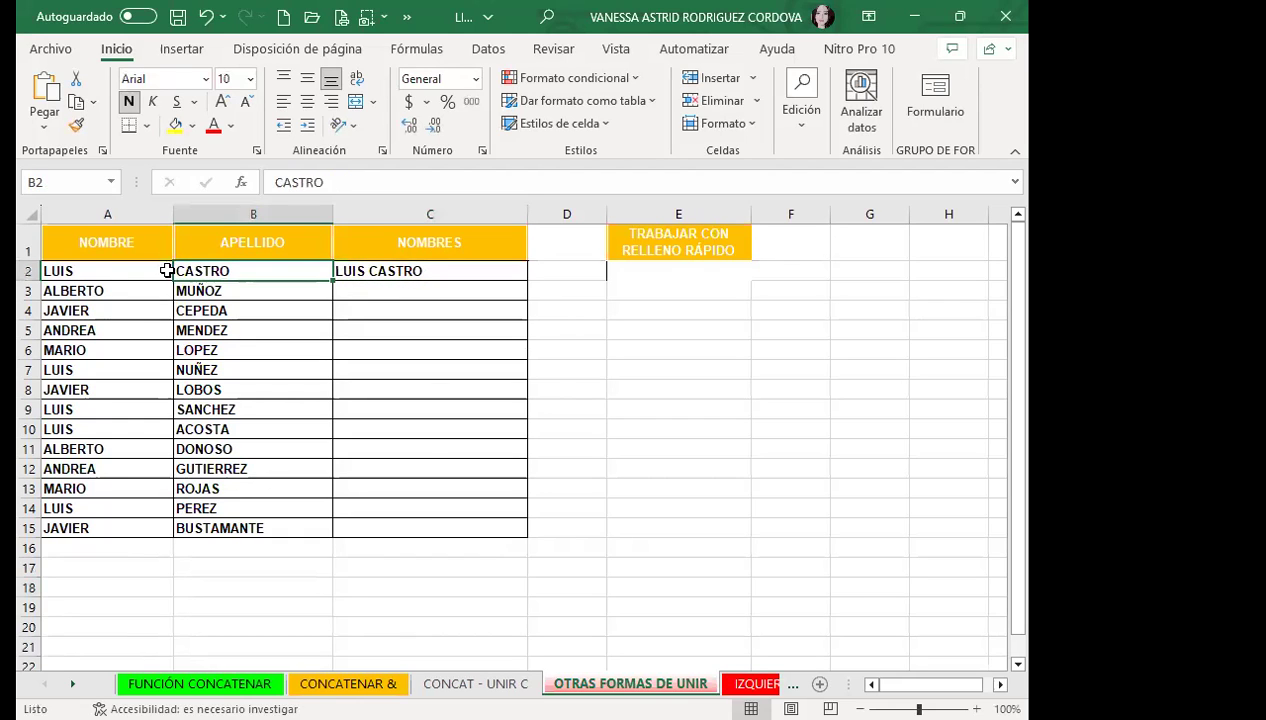
pyautogui.click(100, 265)
pyautogui.click(102, 249)
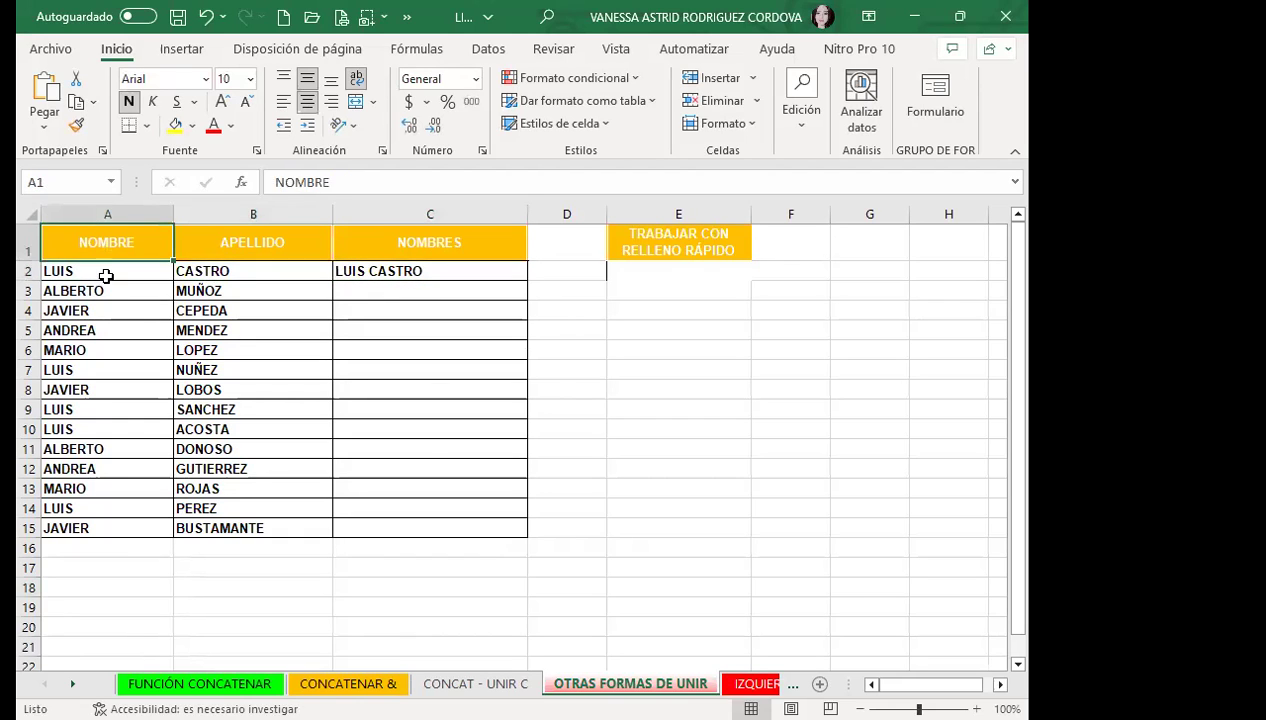
pyautogui.click(228, 249)
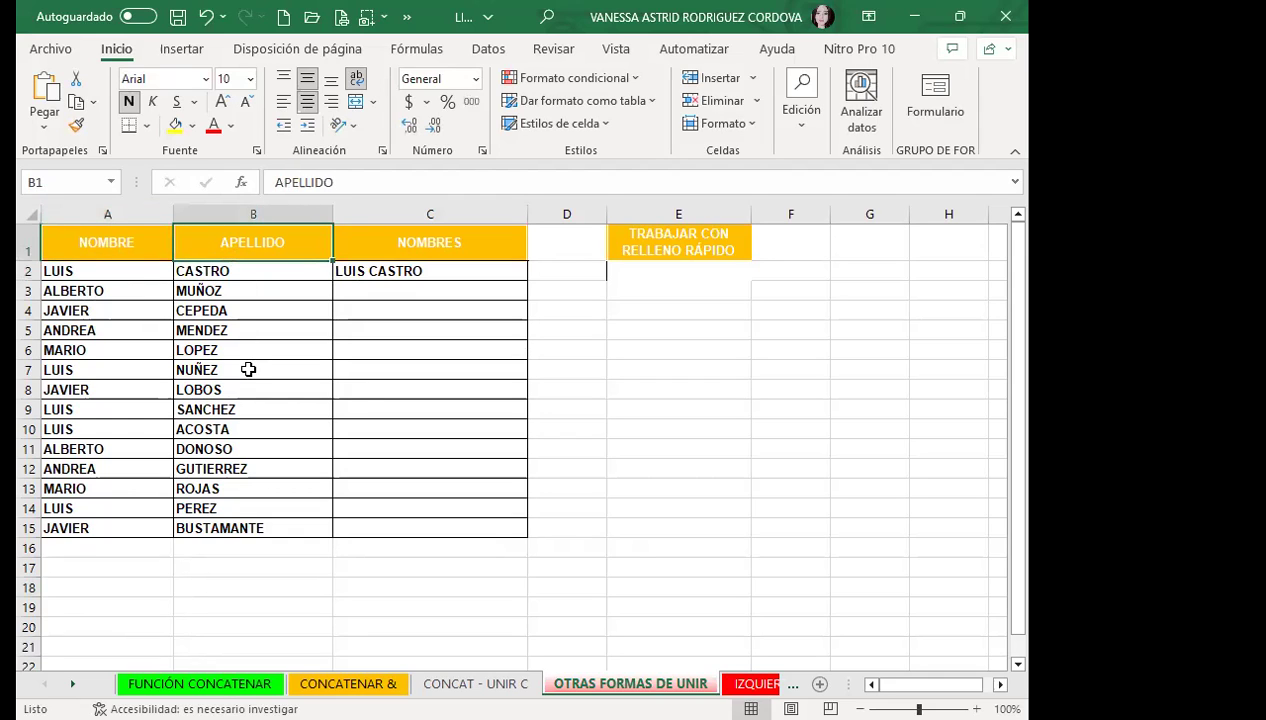
pyautogui.click(388, 272)
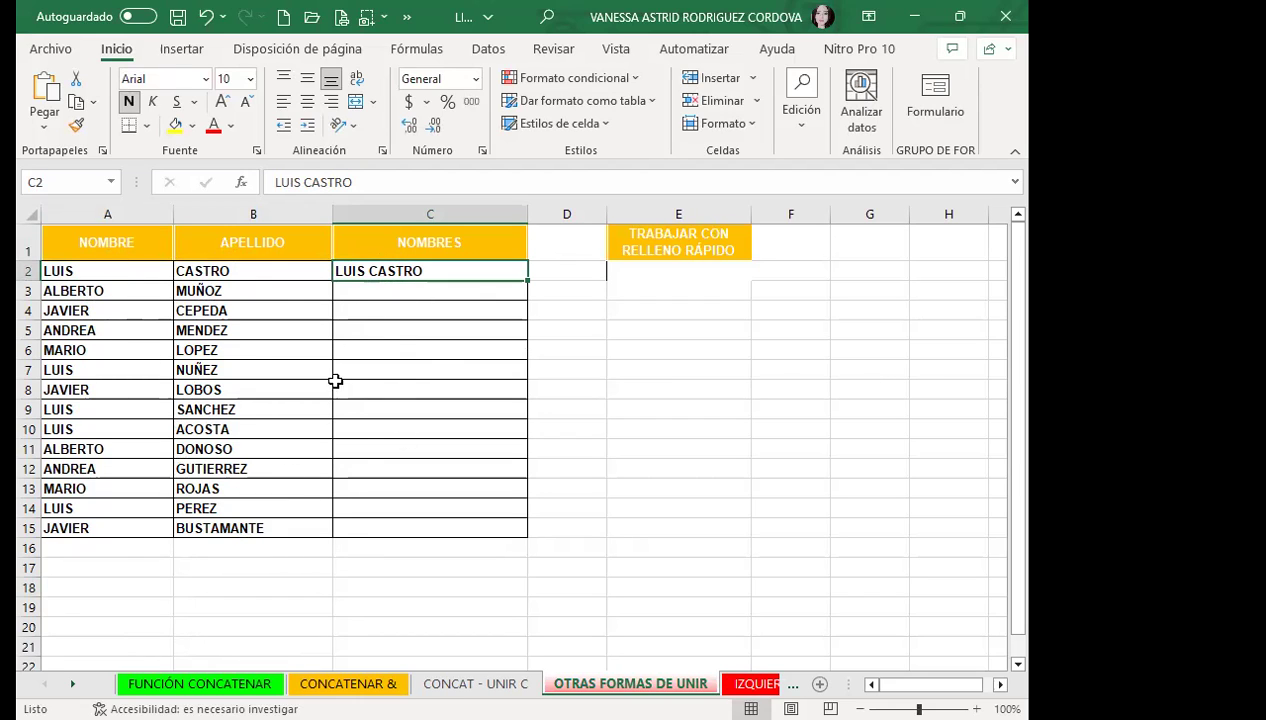
pyautogui.click(361, 445)
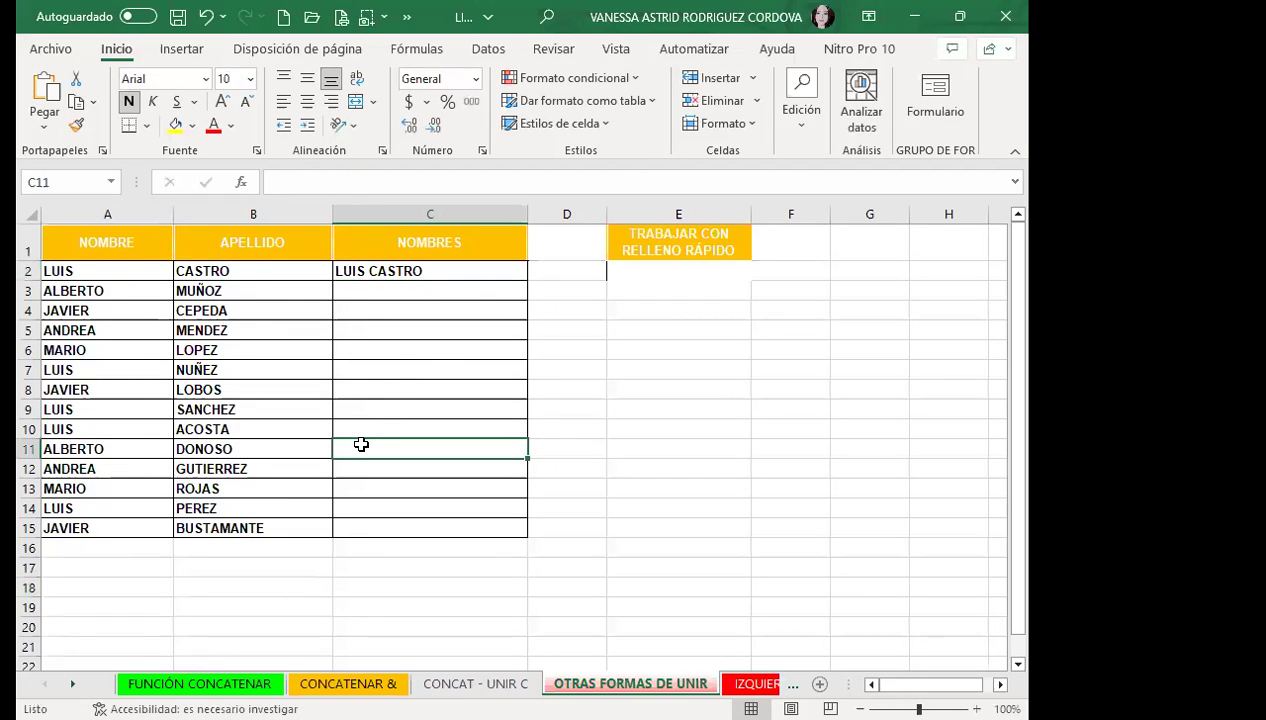
pyautogui.click(364, 272)
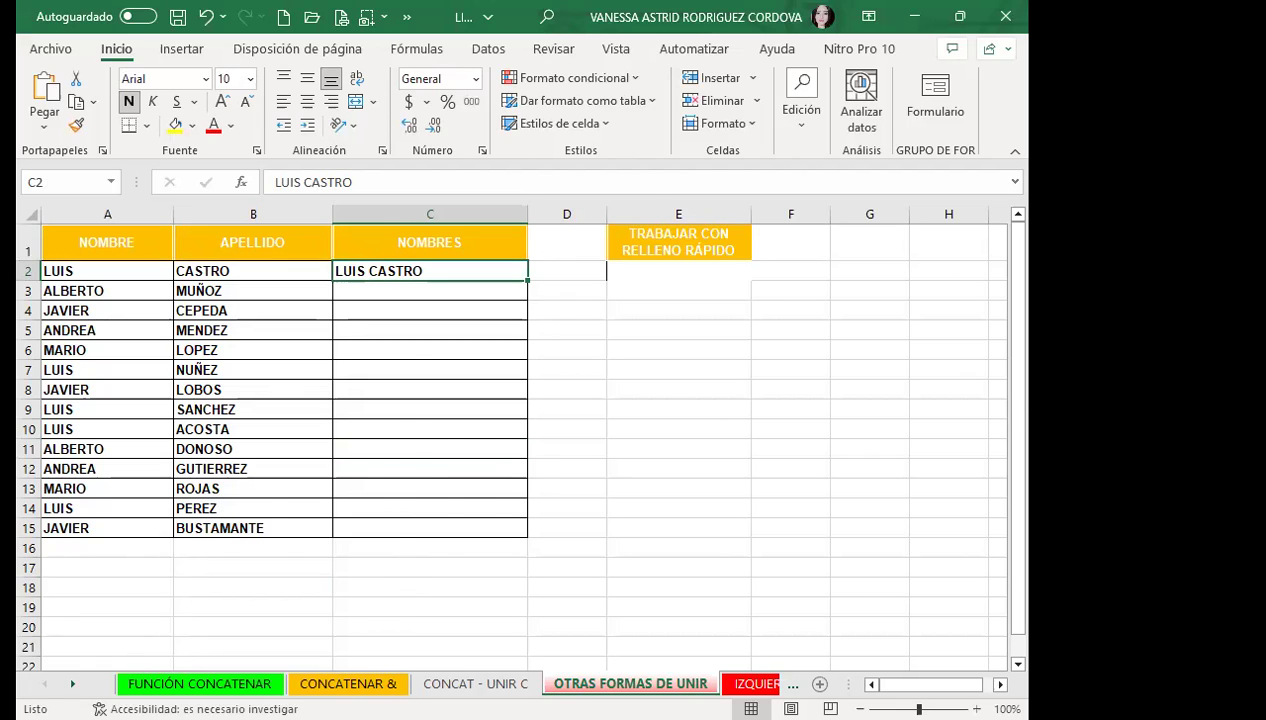
# Step: Glance at E20 on the CONCAT - UNIR C sheet, then return and select C2:C15
pyautogui.click(475, 683)
pyautogui.click(452, 374)
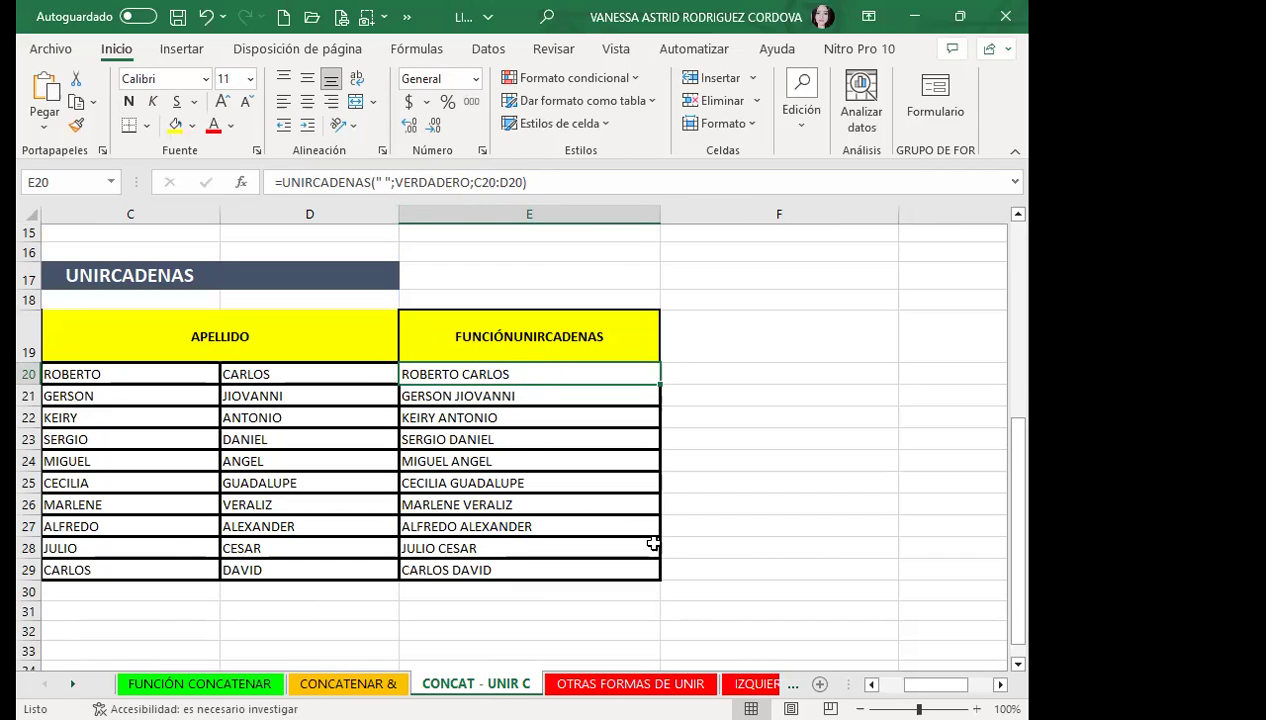
pyautogui.click(643, 684)
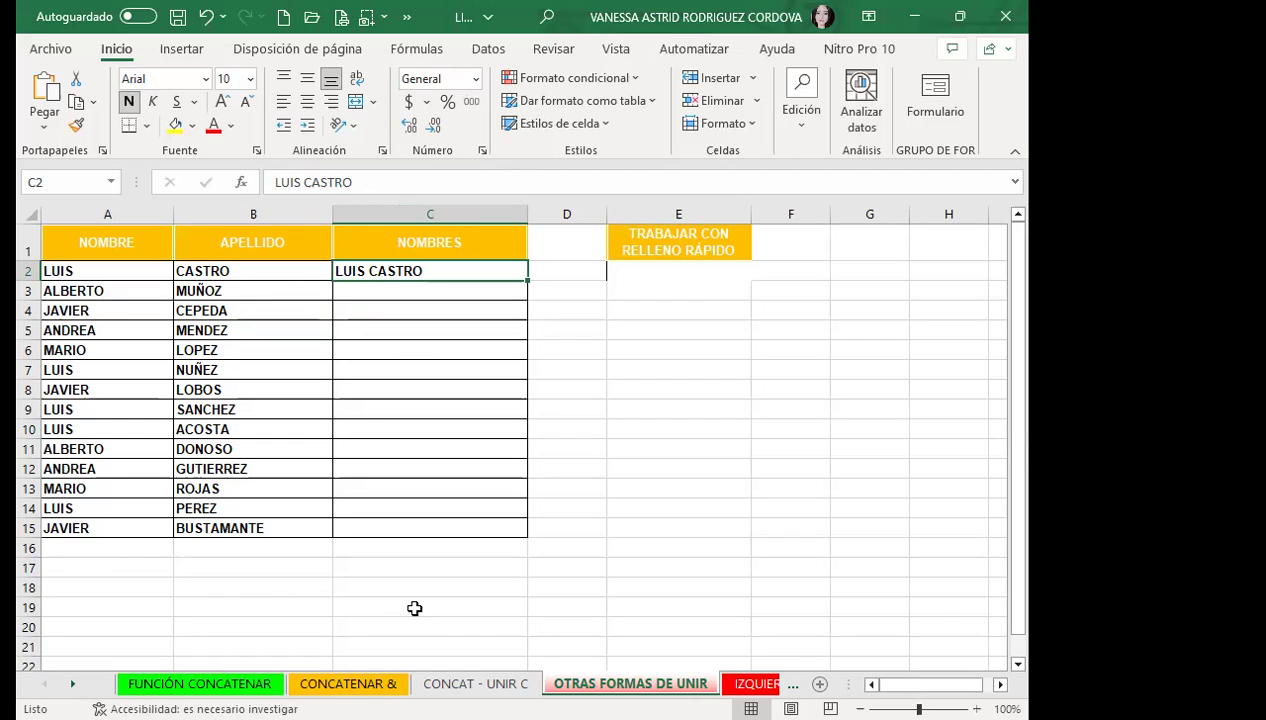
pyautogui.click(362, 290)
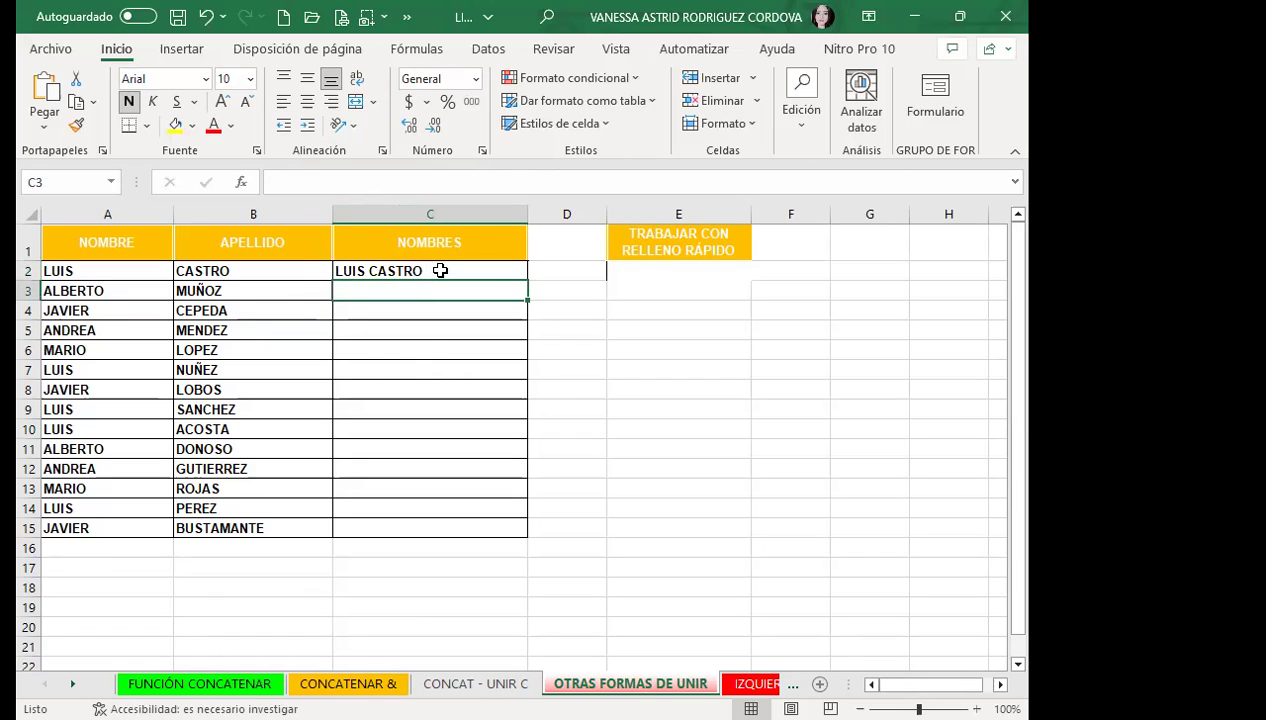
pyautogui.click(440, 270)
pyautogui.moveTo(442, 273); pyautogui.dragTo(432, 530)
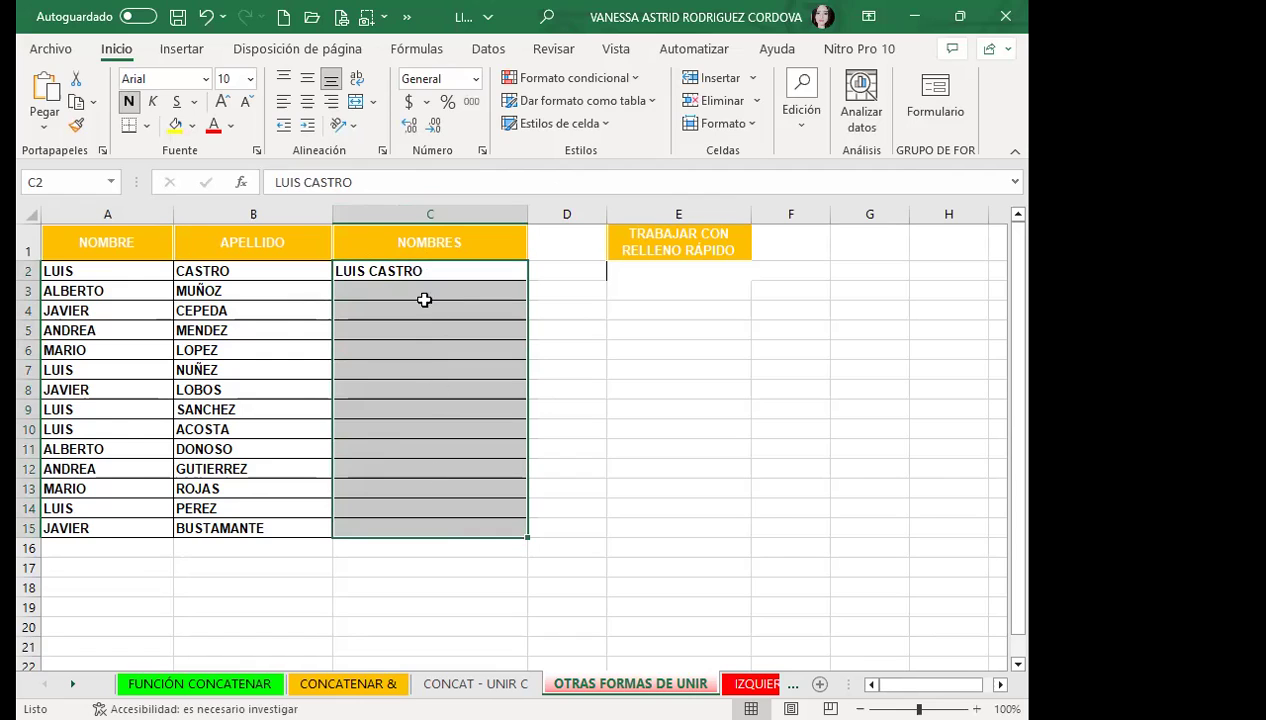
pyautogui.click(365, 287)
pyautogui.click(375, 270)
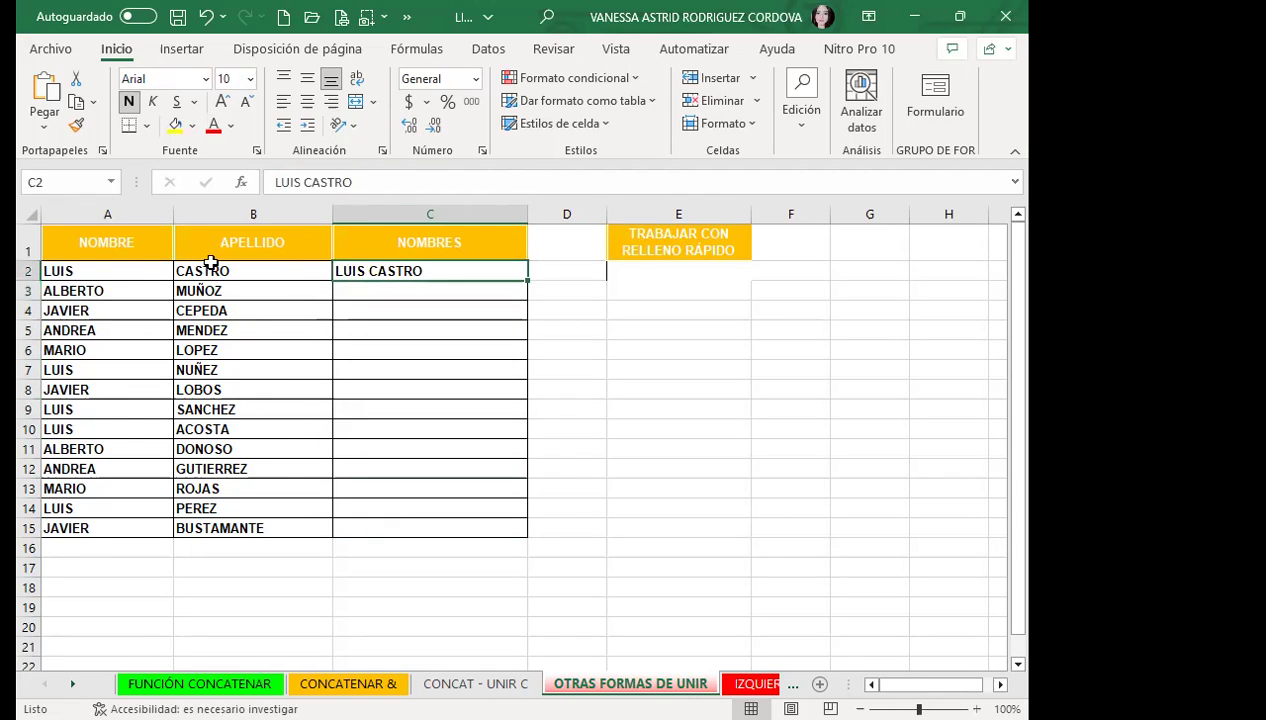
pyautogui.click(370, 292)
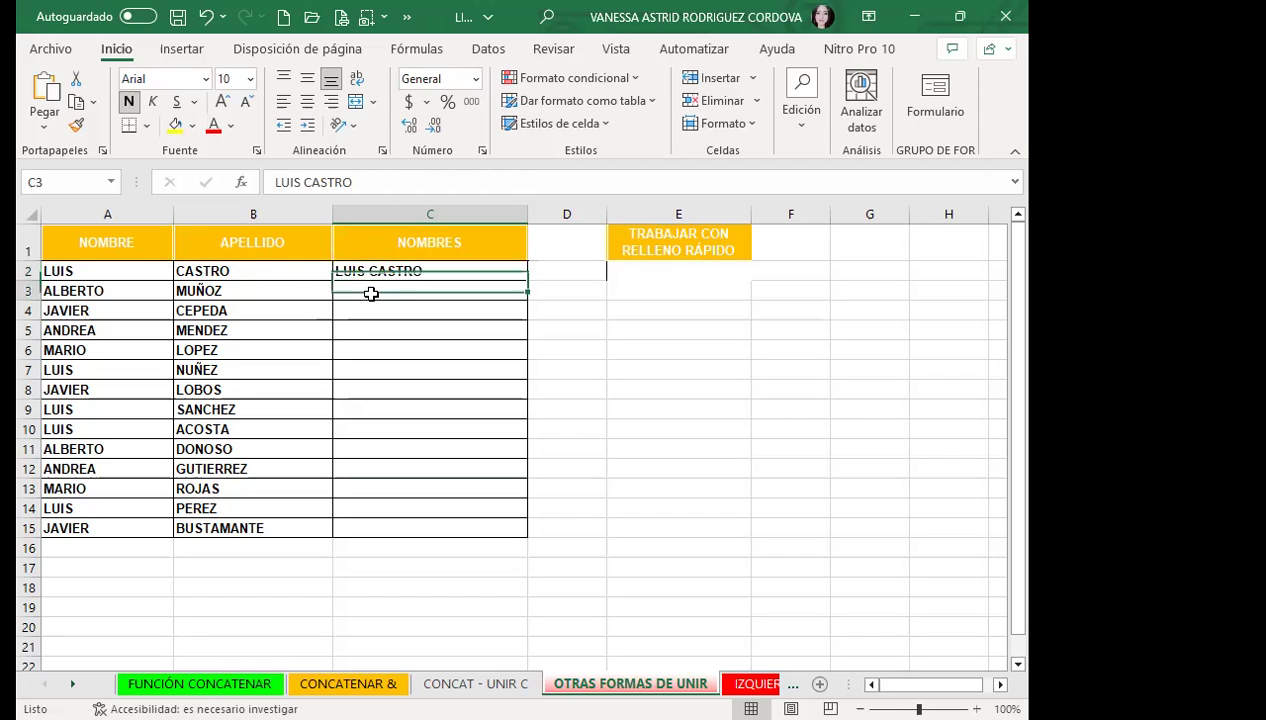
pyautogui.write('ALBERTO MUÑOZ')
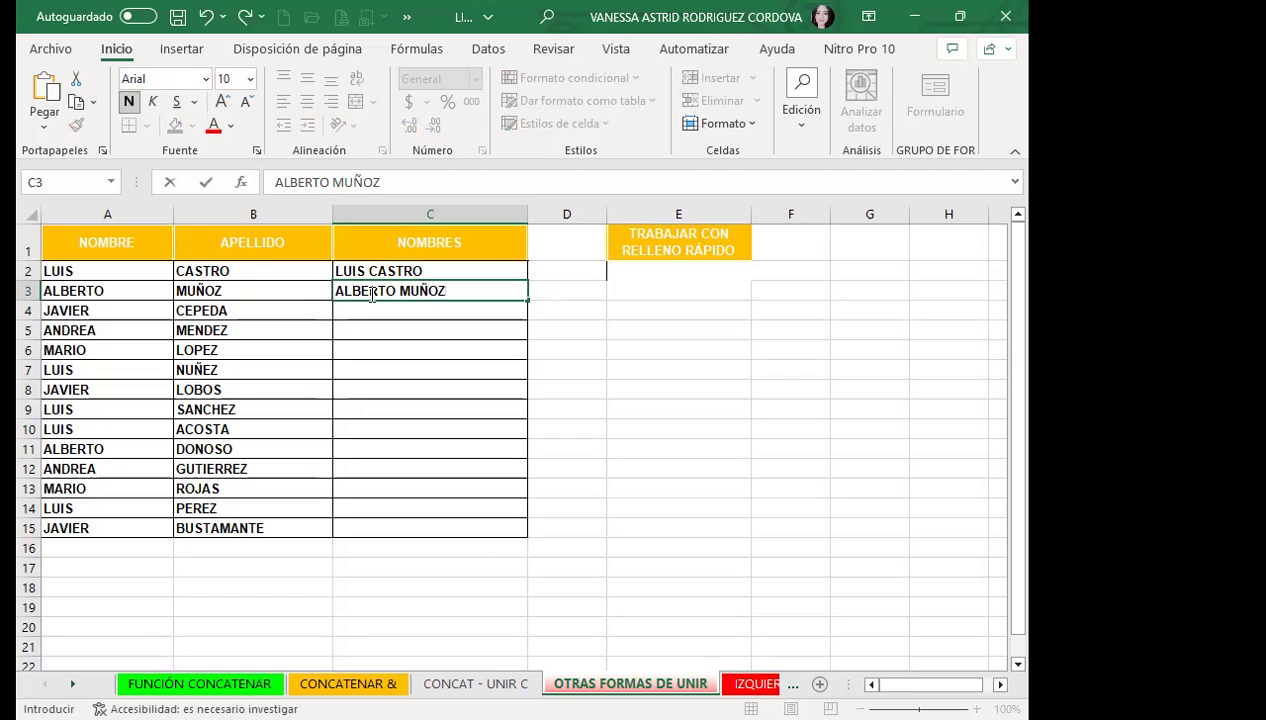
pyautogui.press('Return')
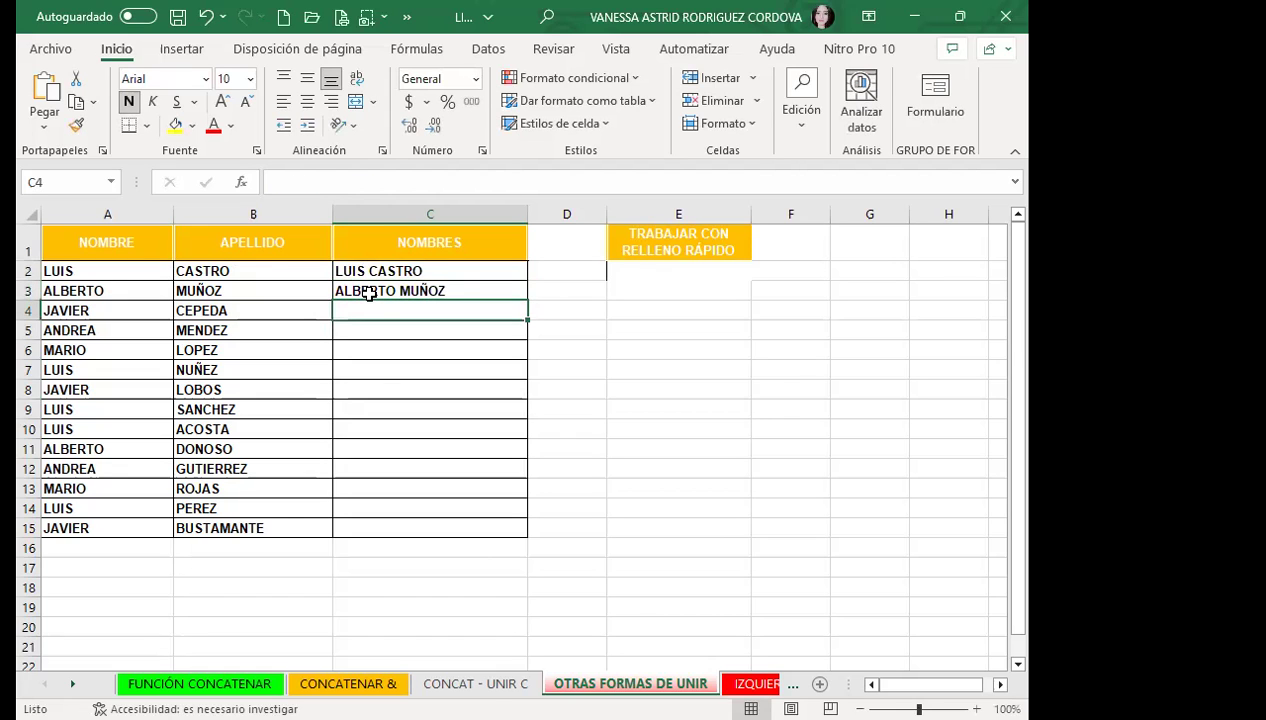
# Step: Select the NOMBRES range C2:C15 and show the Datos ribbon commands
pyautogui.click(368, 293)
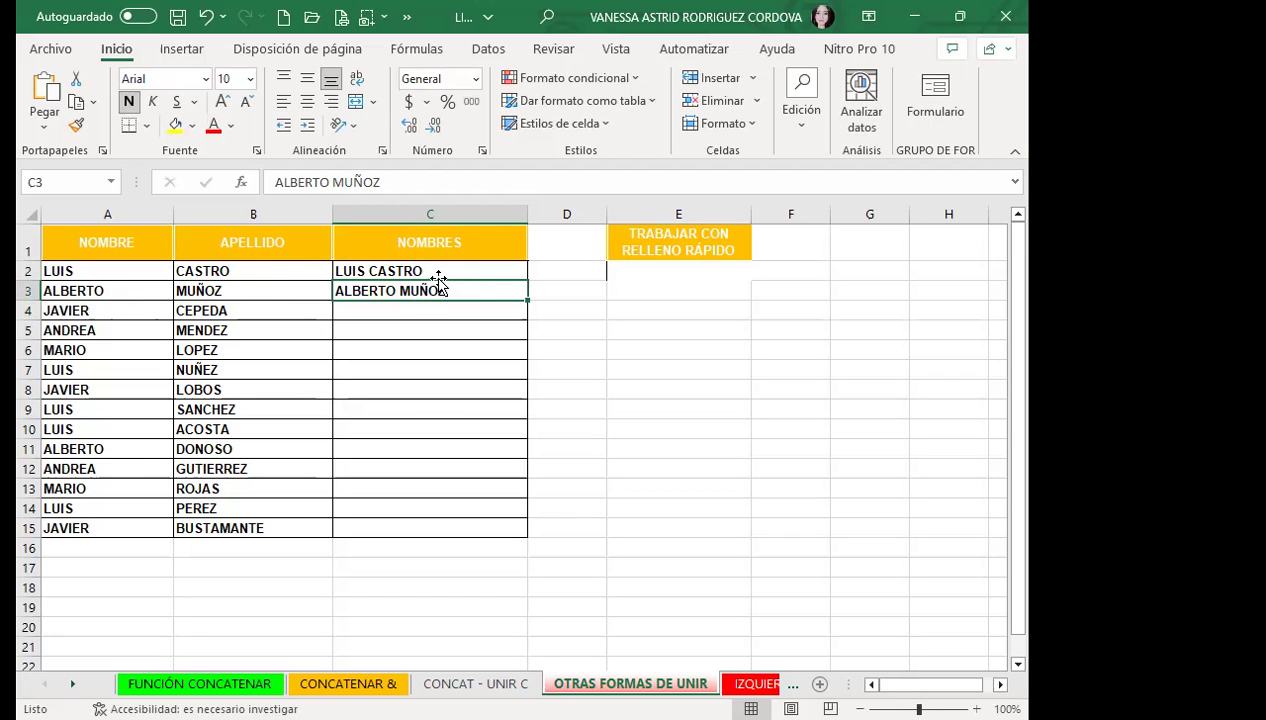
pyautogui.moveTo(440, 270); pyautogui.dragTo(421, 530)
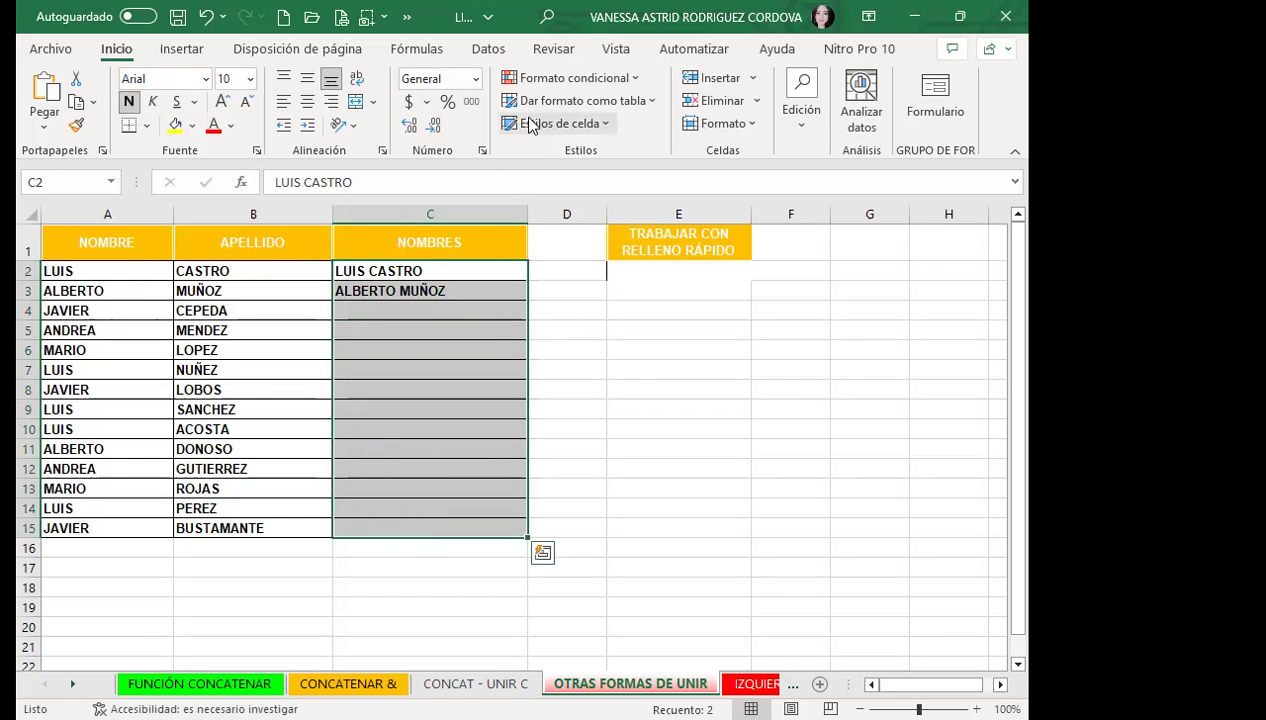
pyautogui.click(446, 52)
pyautogui.click(494, 54)
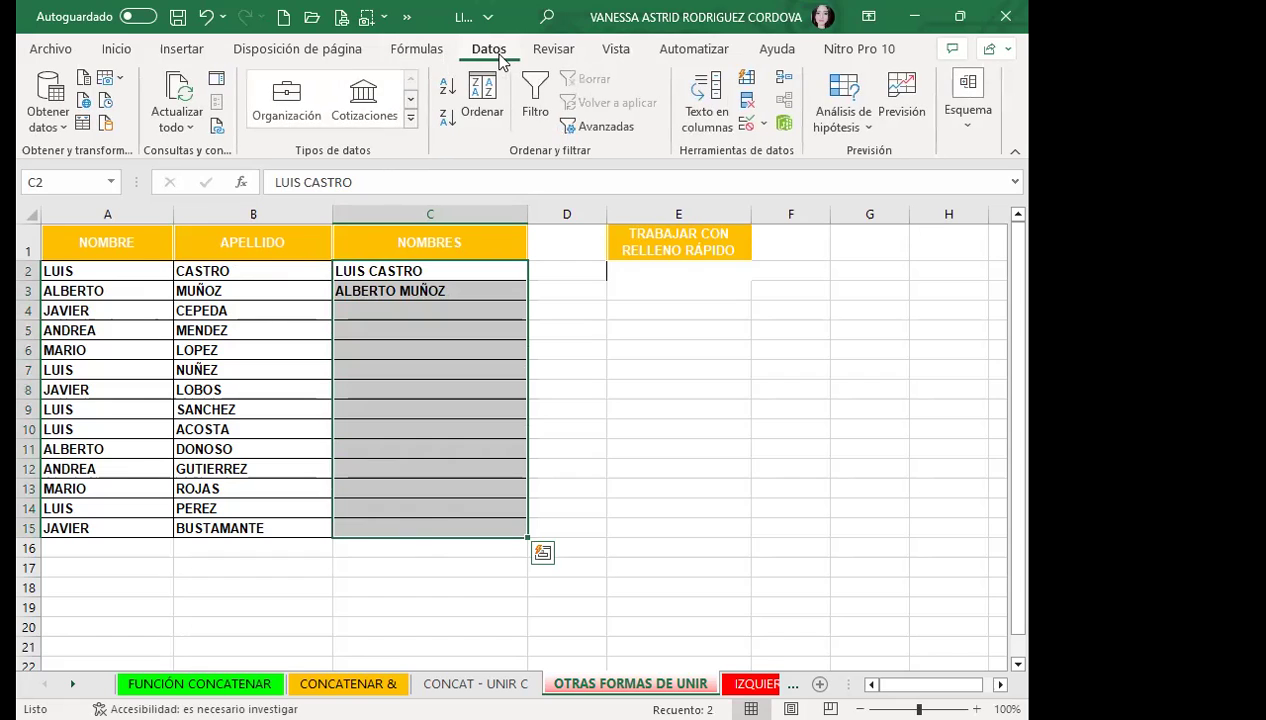
# Step: Flash-fill the full names in column C, then undo the fill
pyautogui.click(749, 84)
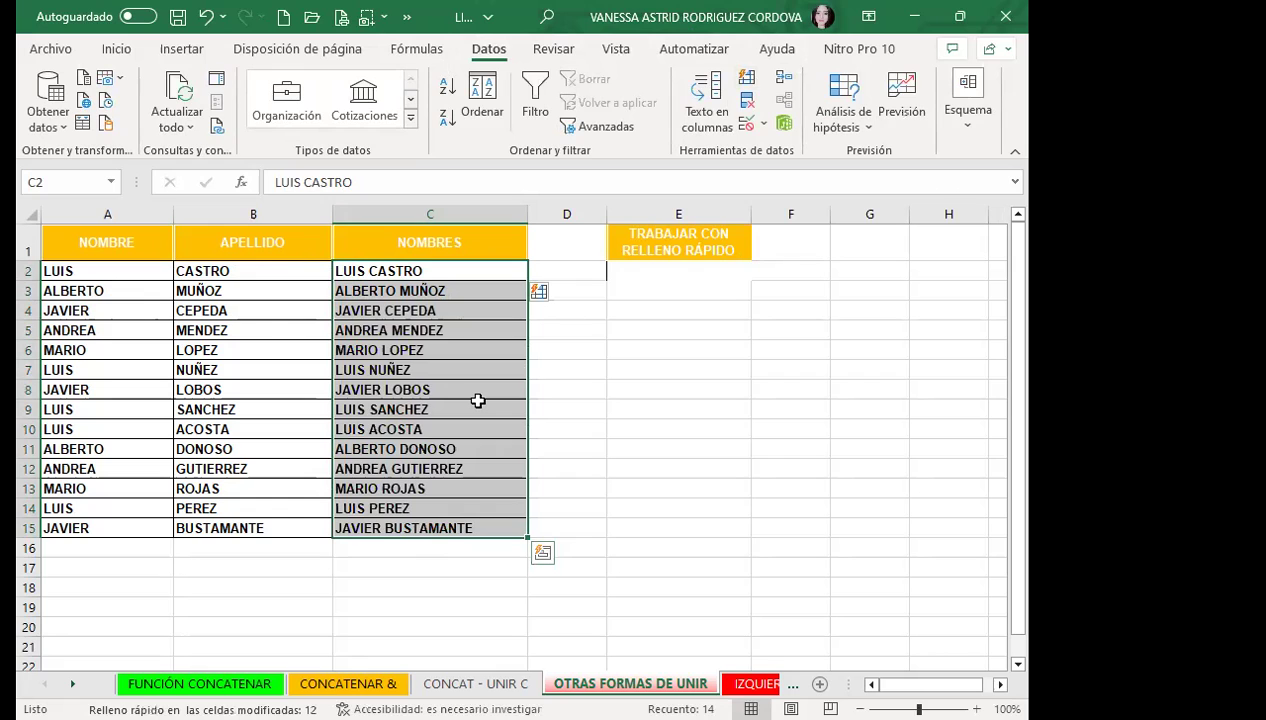
pyautogui.click(478, 403)
pyautogui.moveTo(418, 291); pyautogui.dragTo(432, 528)
pyautogui.click(432, 418)
pyautogui.hotkey('ctrl', 'z')
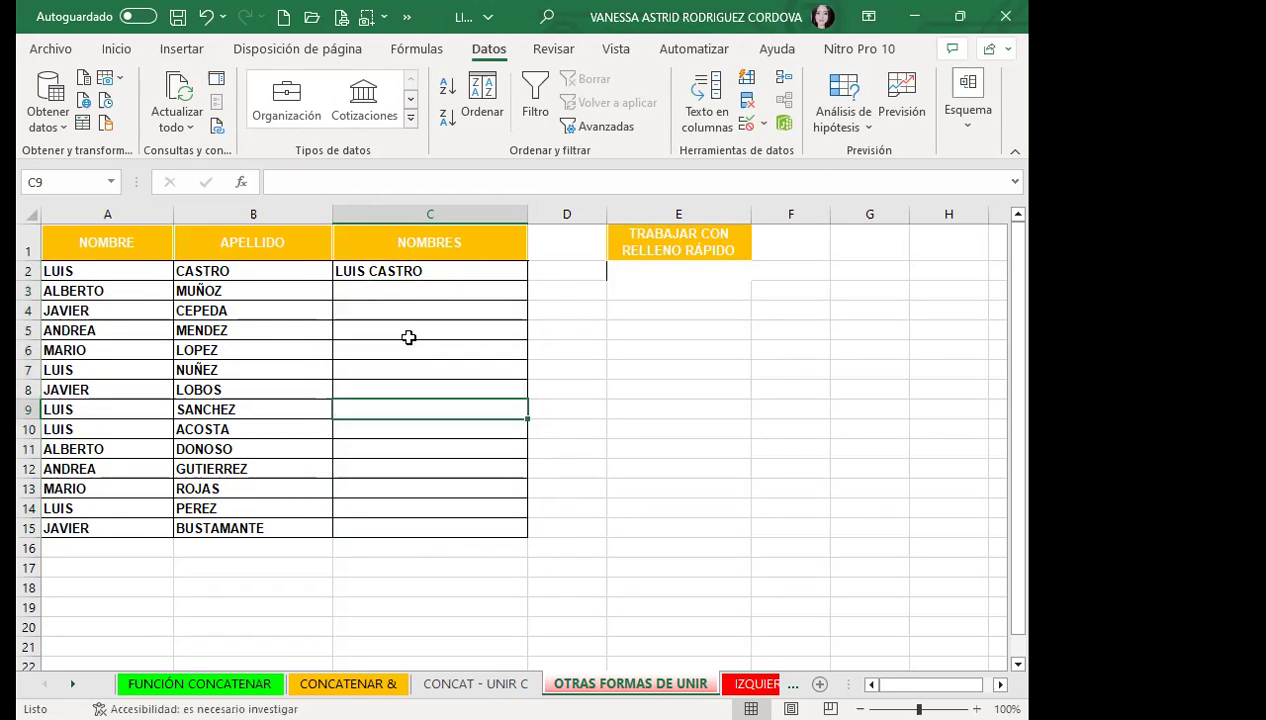
# Step: Flash-fill the full names again and check several filled rows, including row 10
pyautogui.moveTo(412, 272); pyautogui.dragTo(416, 528)
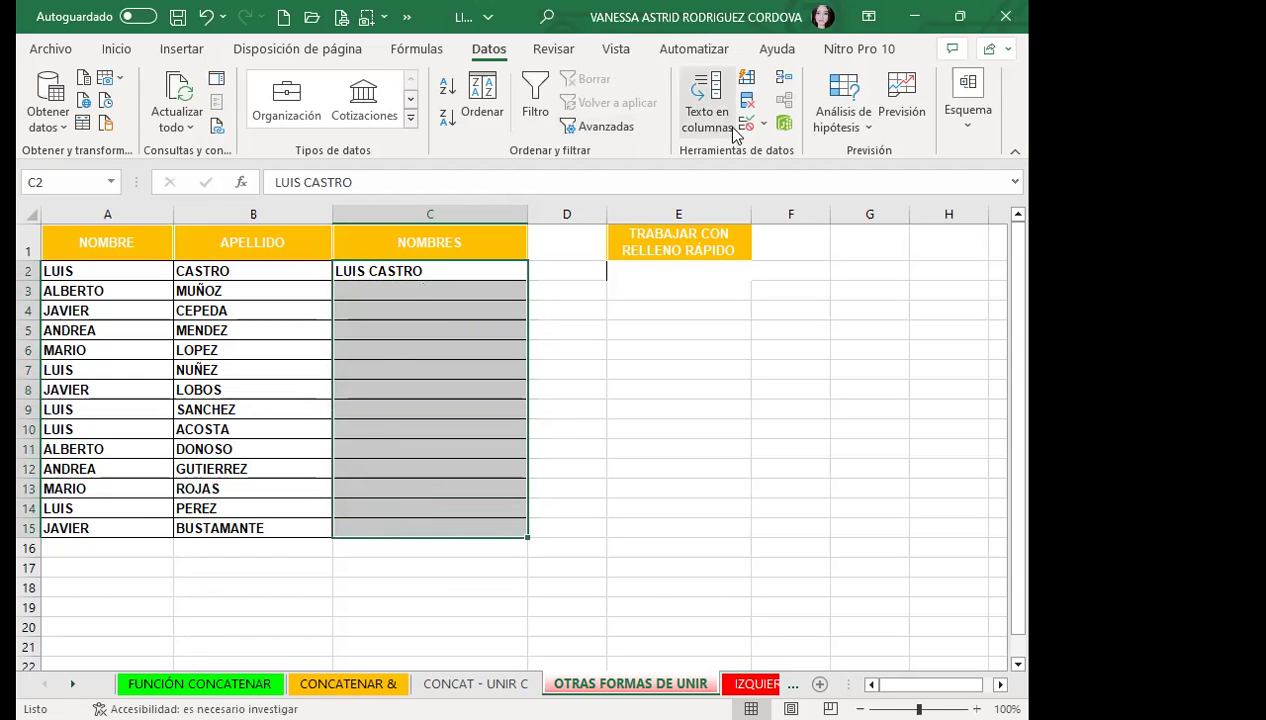
pyautogui.click(744, 80)
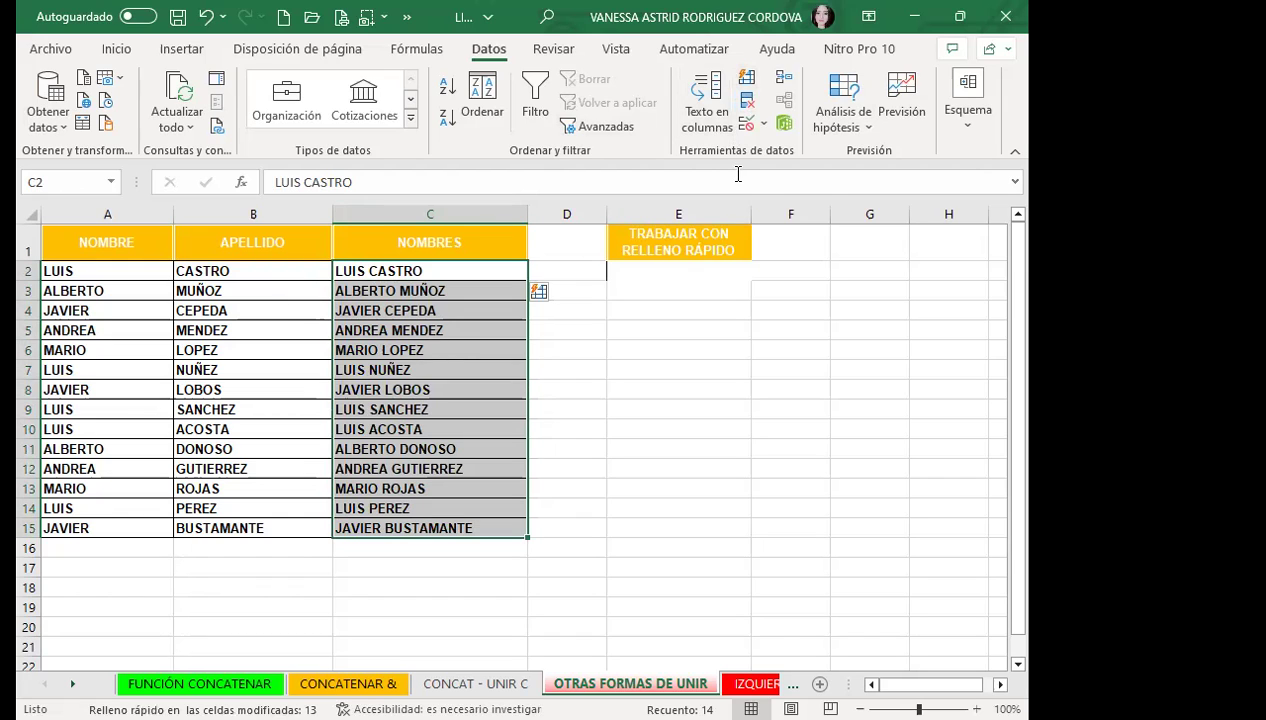
pyautogui.click(428, 272)
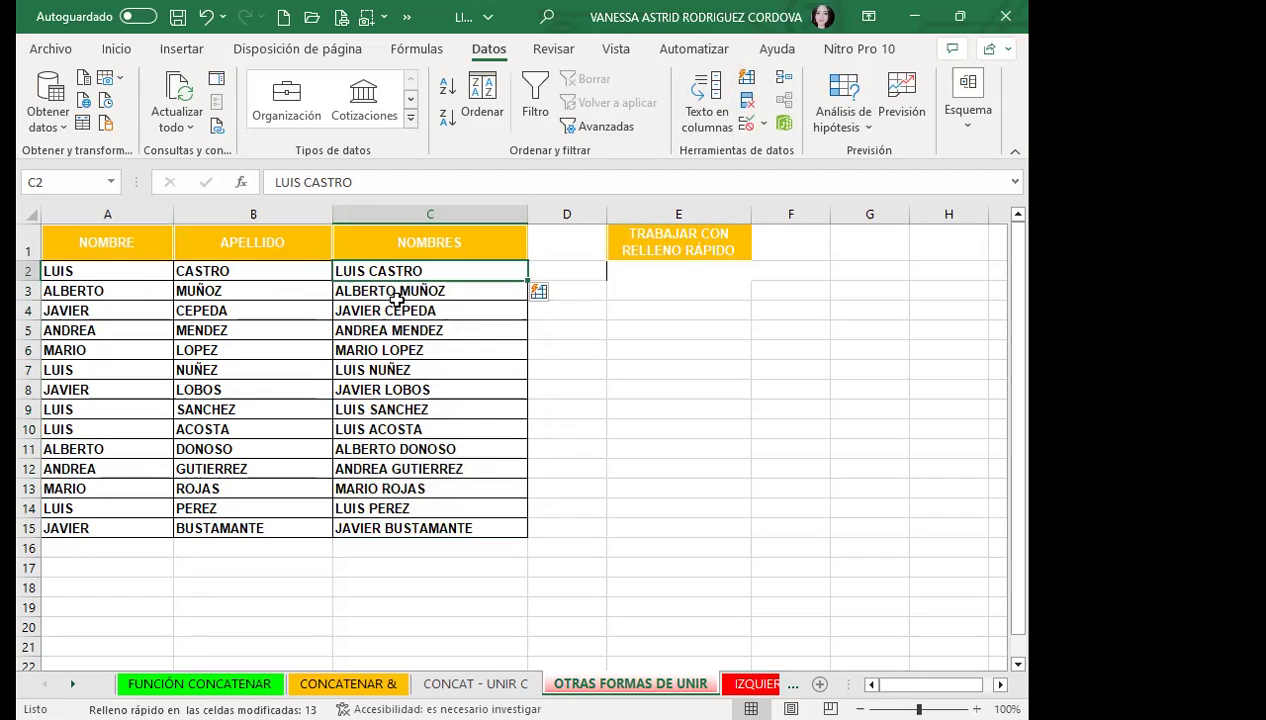
pyautogui.click(388, 368)
pyautogui.click(395, 426)
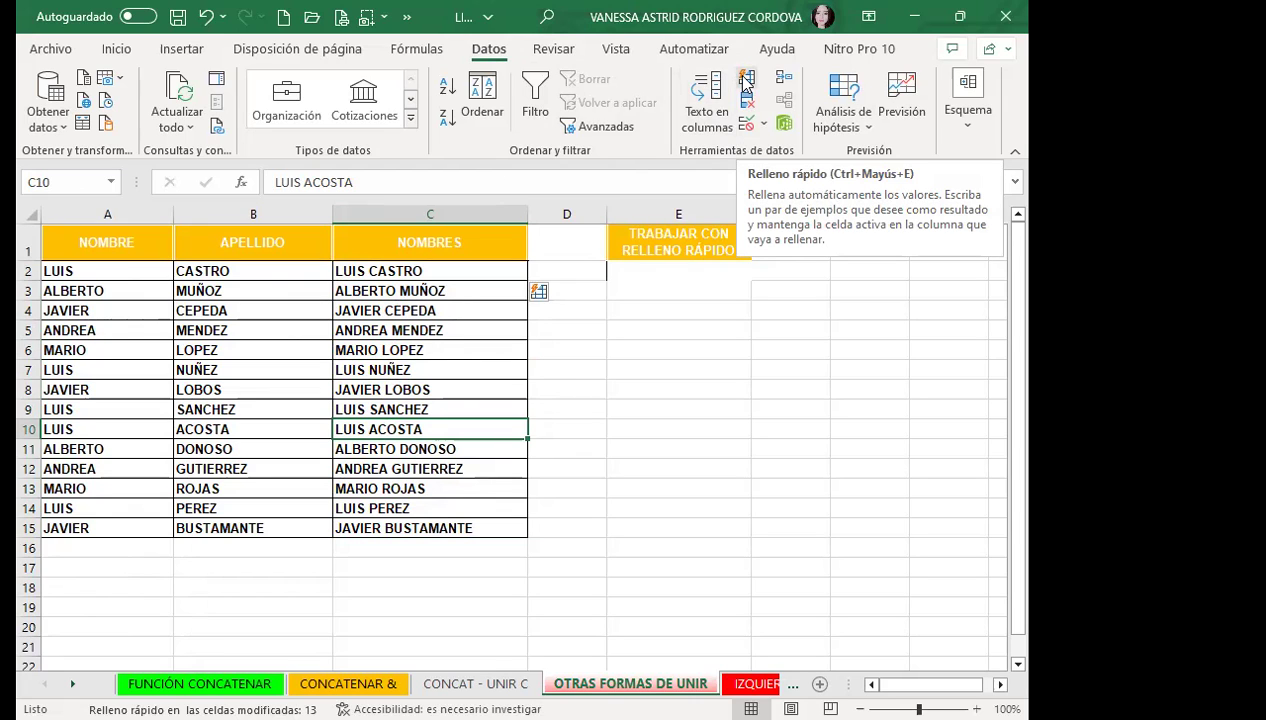
pyautogui.click(415, 347)
# Step: Delete all the full names in C2:C15
pyautogui.moveTo(424, 267); pyautogui.dragTo(412, 521)
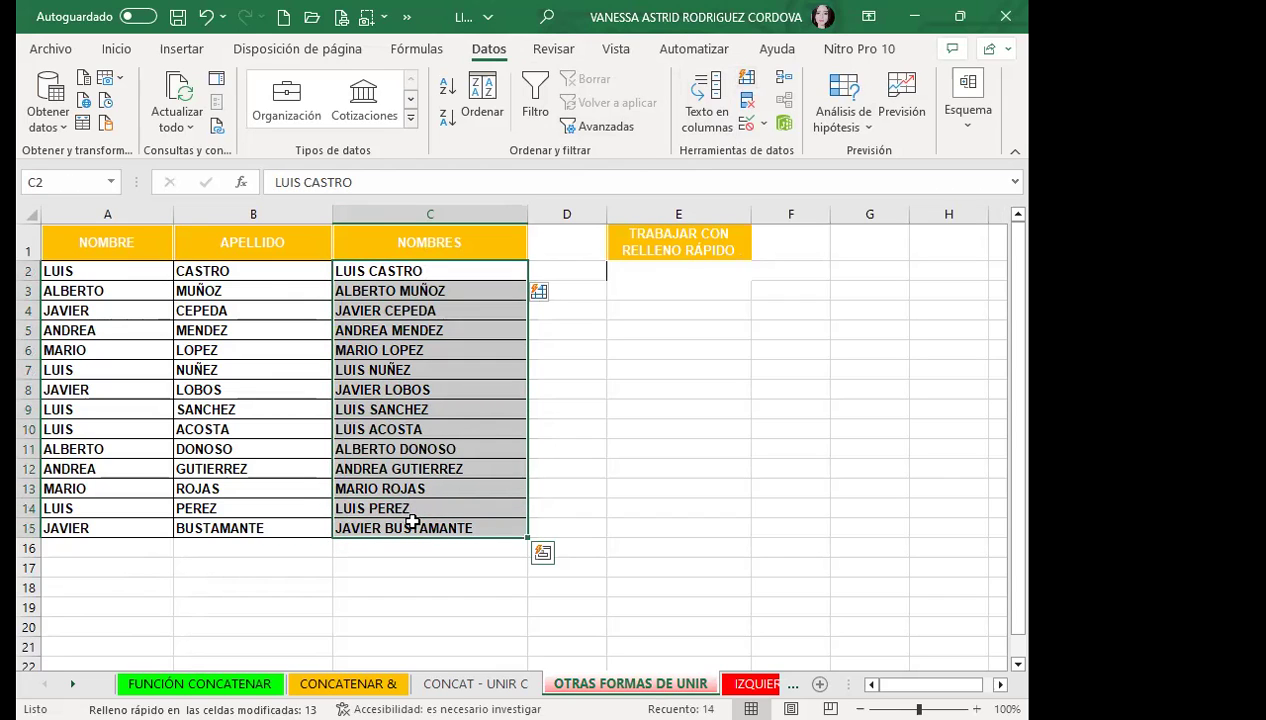
pyautogui.press('Delete')
pyautogui.click(548, 432)
pyautogui.click(428, 272)
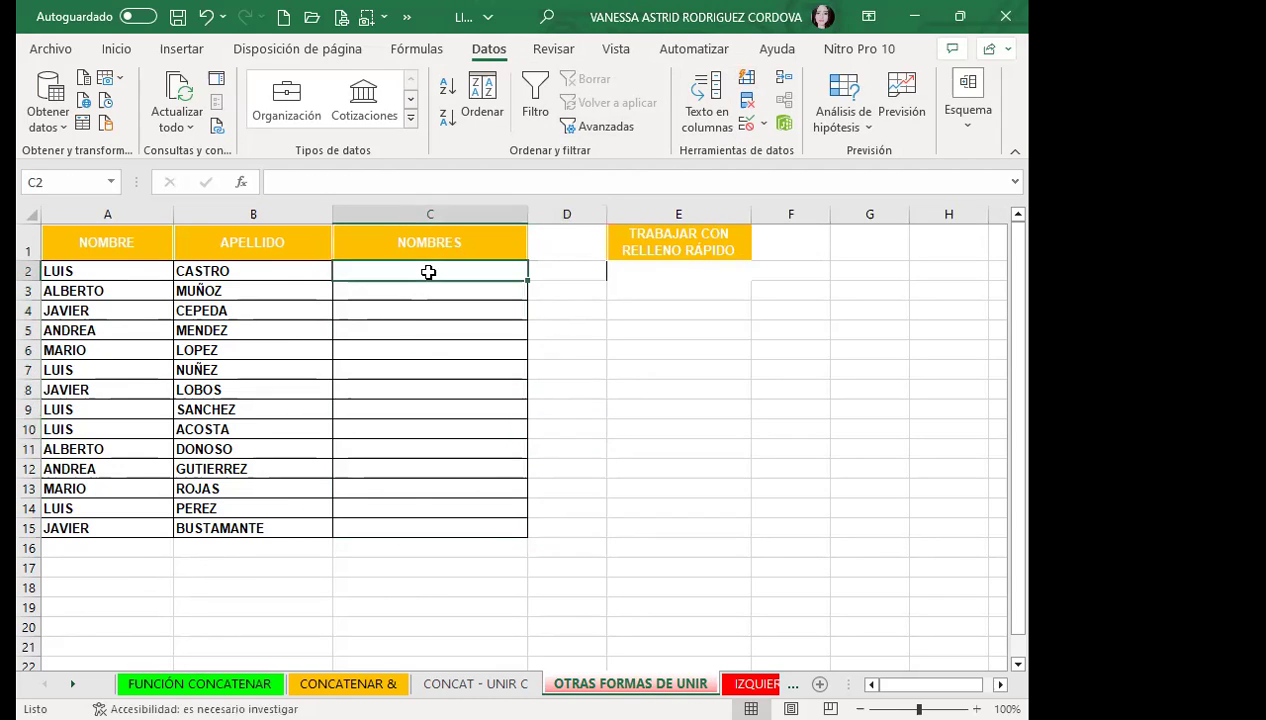
pyautogui.write('LUIS CASTRO')
pyautogui.press('Return')
pyautogui.write('ALBERTO MUÑOZ')
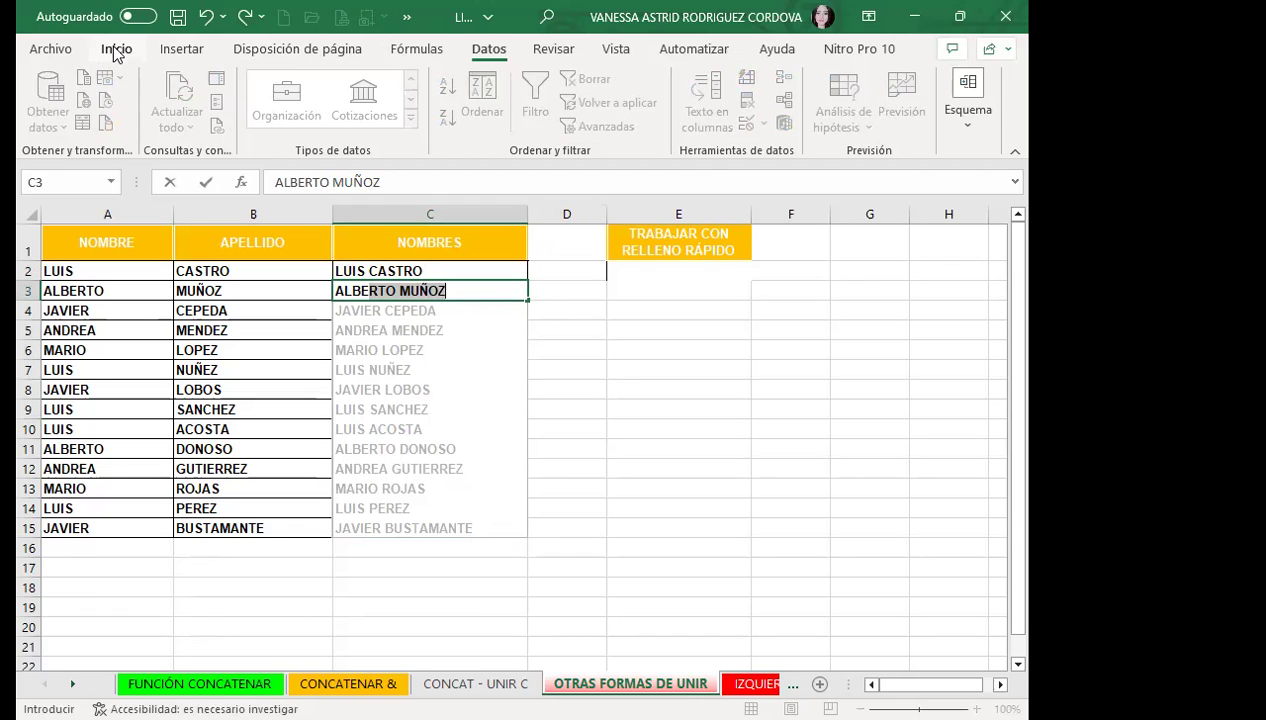
pyautogui.press('Return')
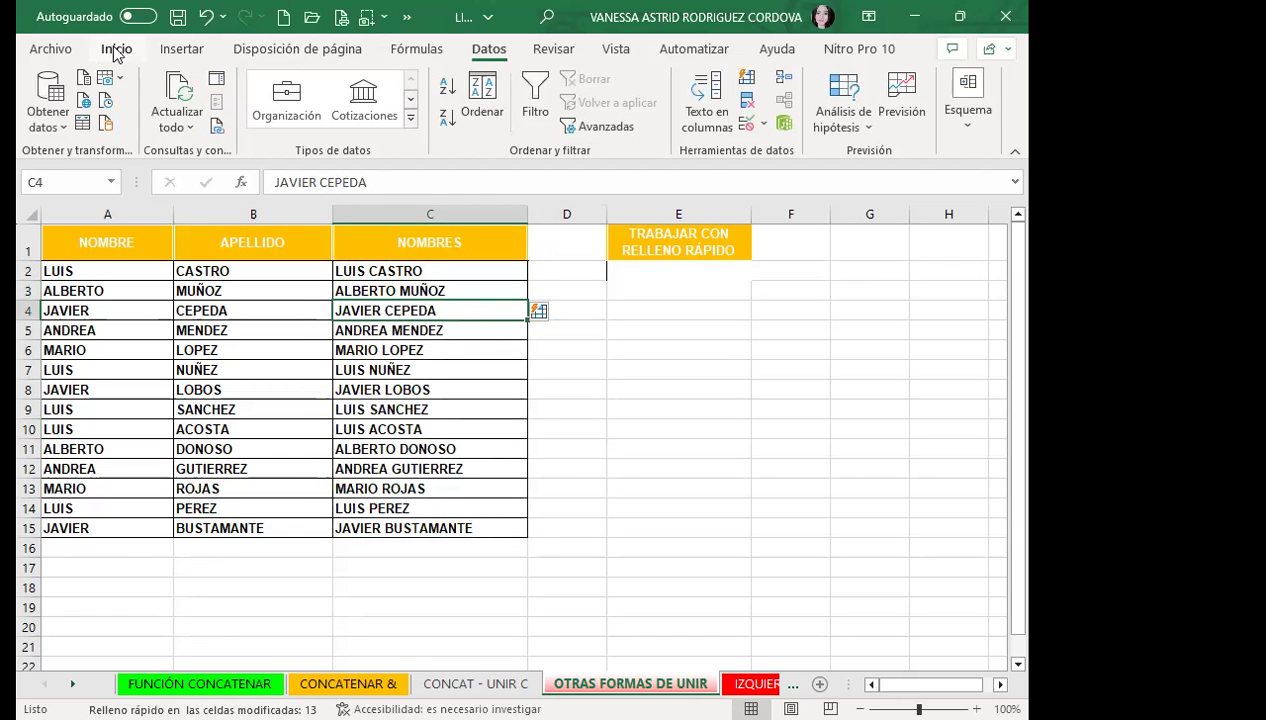
pyautogui.click(116, 50)
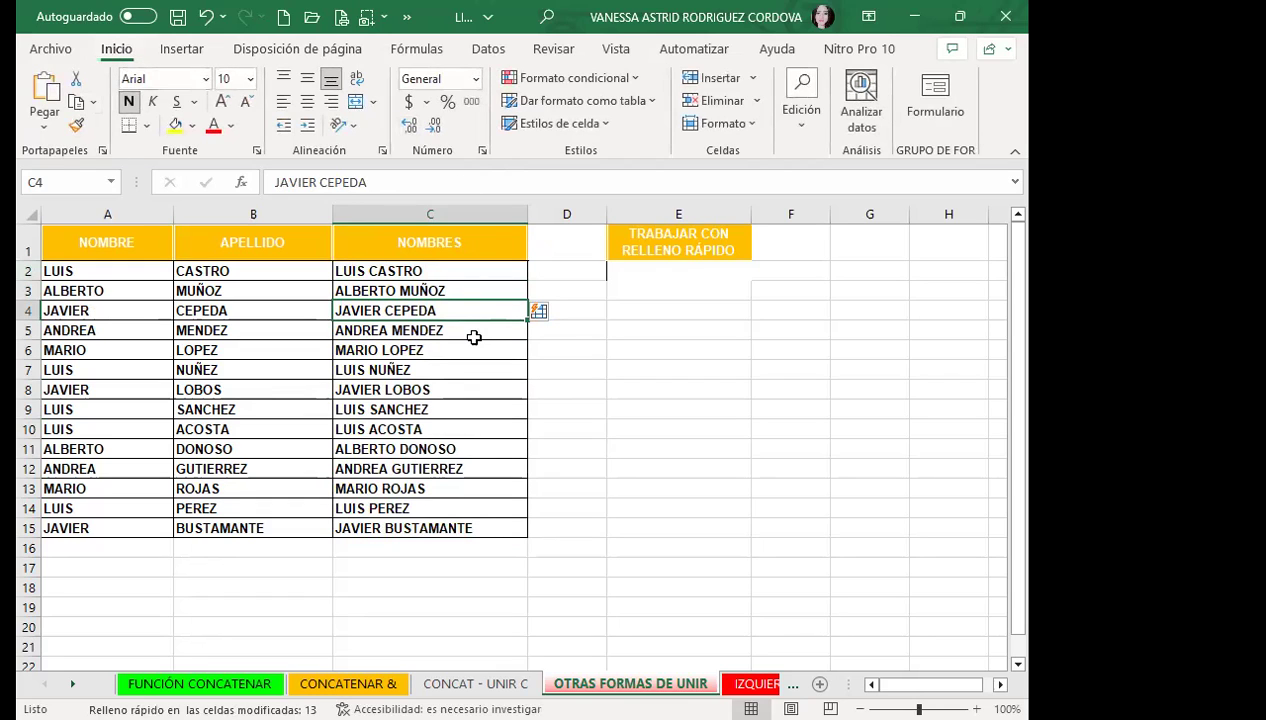
pyautogui.click(445, 290)
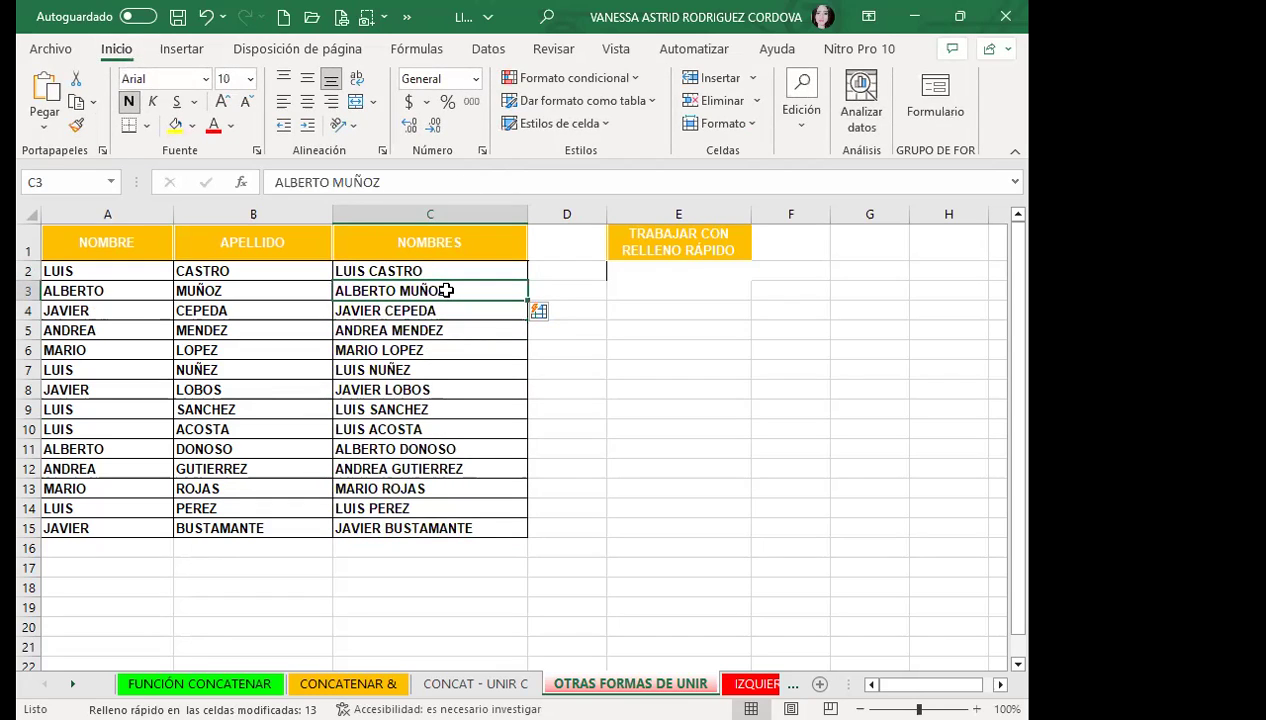
pyautogui.moveTo(430, 271); pyautogui.dragTo(430, 530)
pyautogui.click(453, 275)
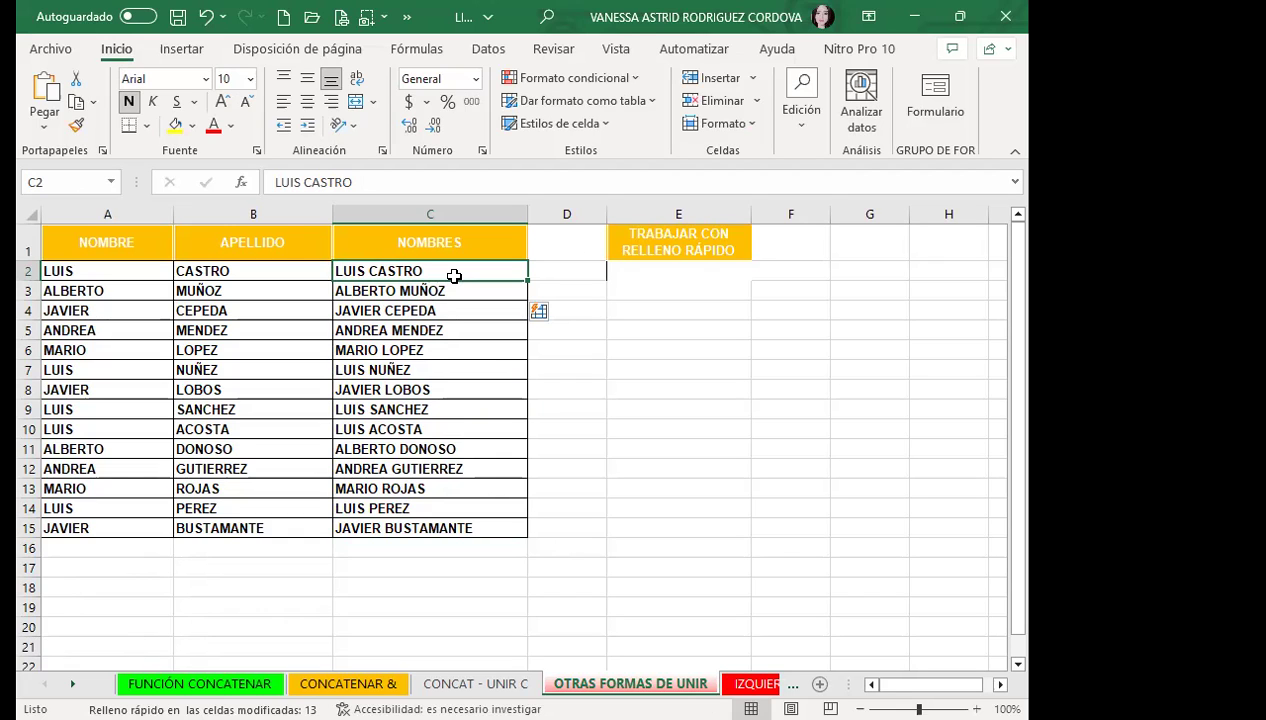
pyautogui.scroll(-3, 455, 450)
pyautogui.scroll(3, 458, 470)
pyautogui.click(458, 346)
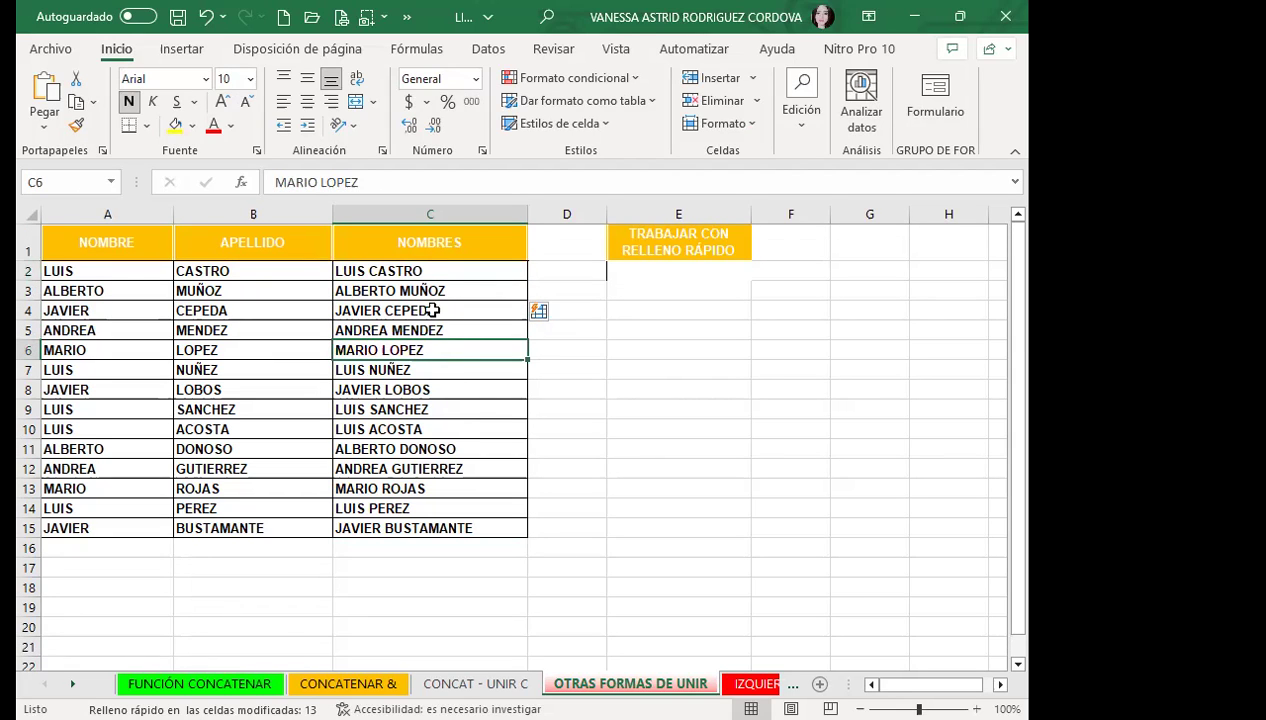
pyautogui.click(421, 270)
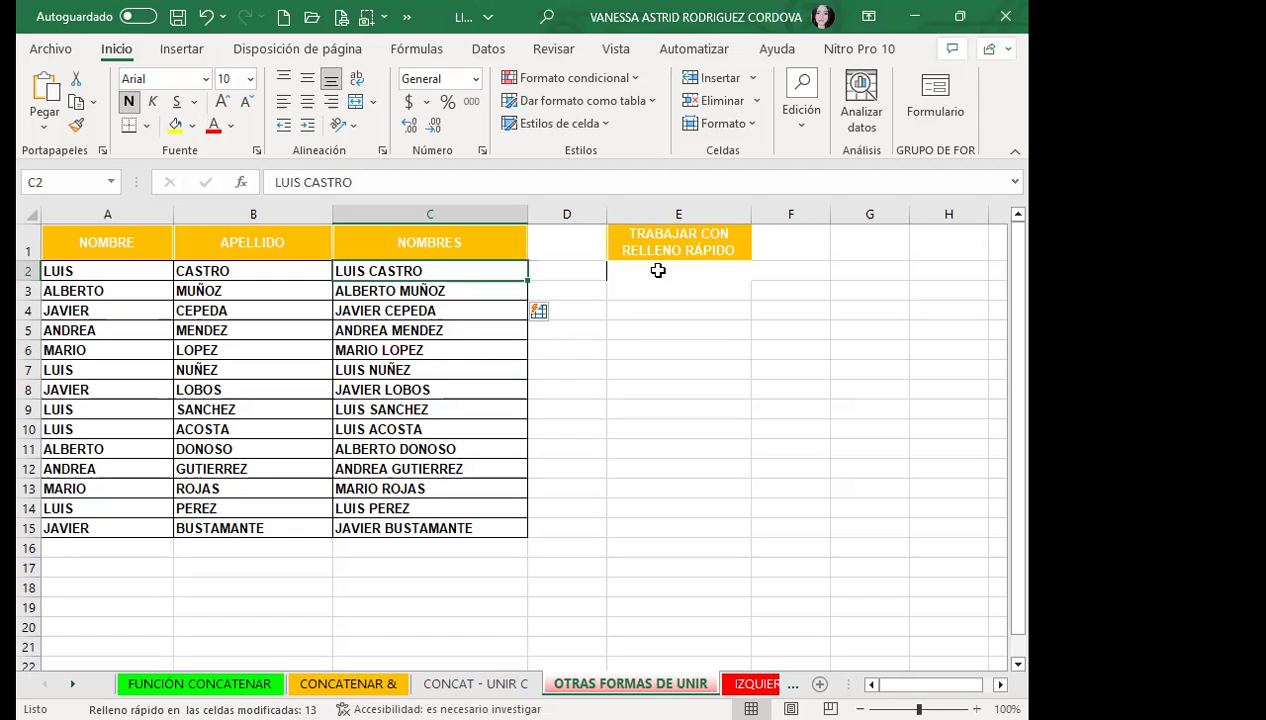
pyautogui.click(497, 52)
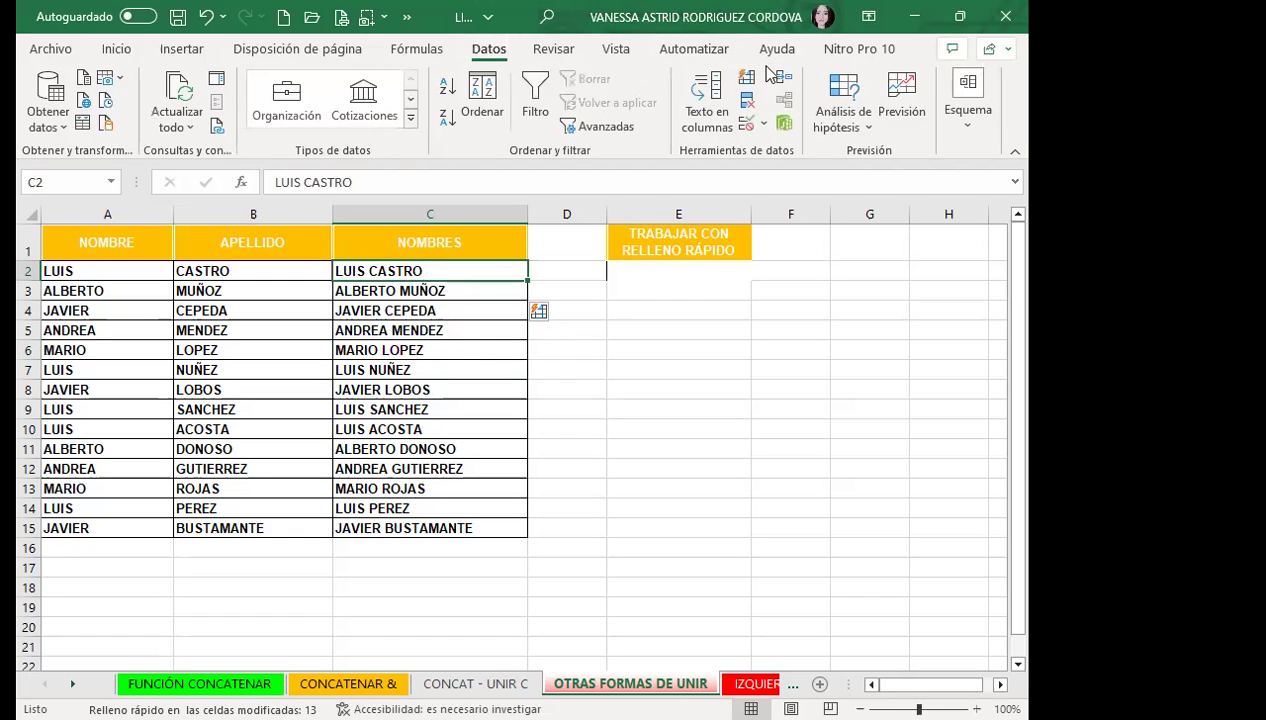
pyautogui.click(110, 48)
# Step: Check the automatic Flash Fill setting in the Advanced section of Excel Options
pyautogui.click(408, 18)
pyautogui.click(443, 55)
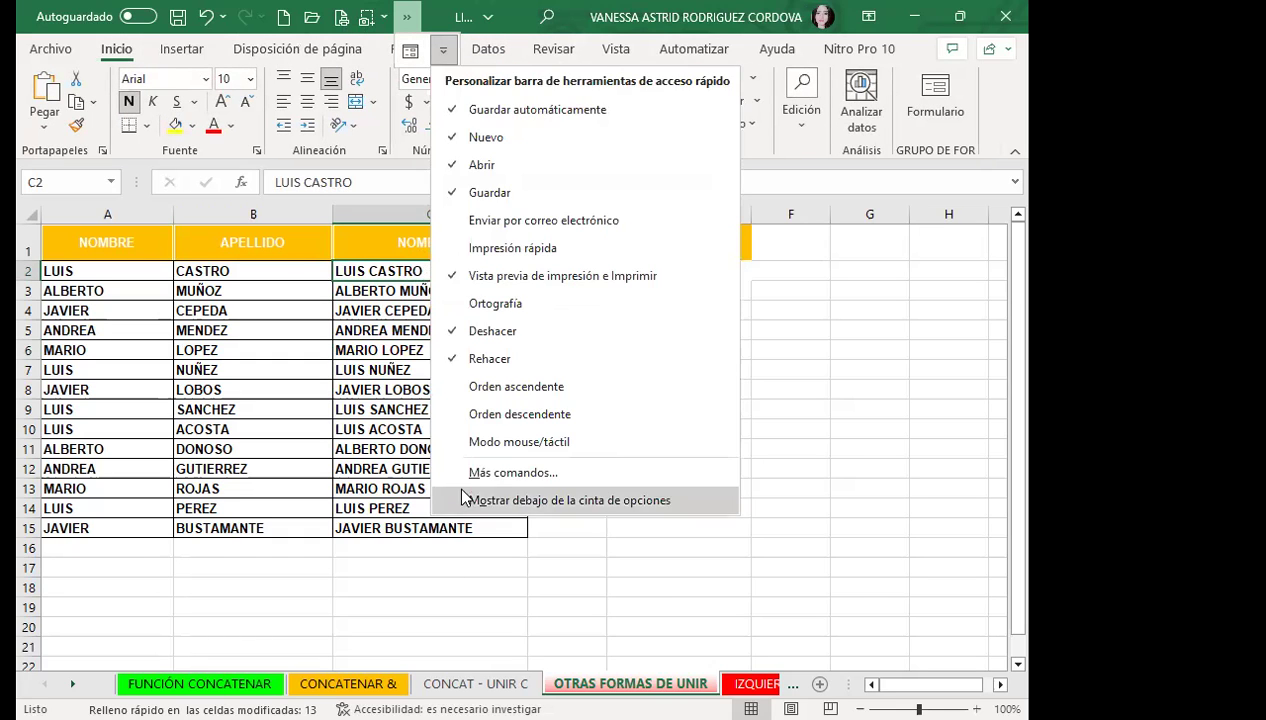
pyautogui.click(490, 476)
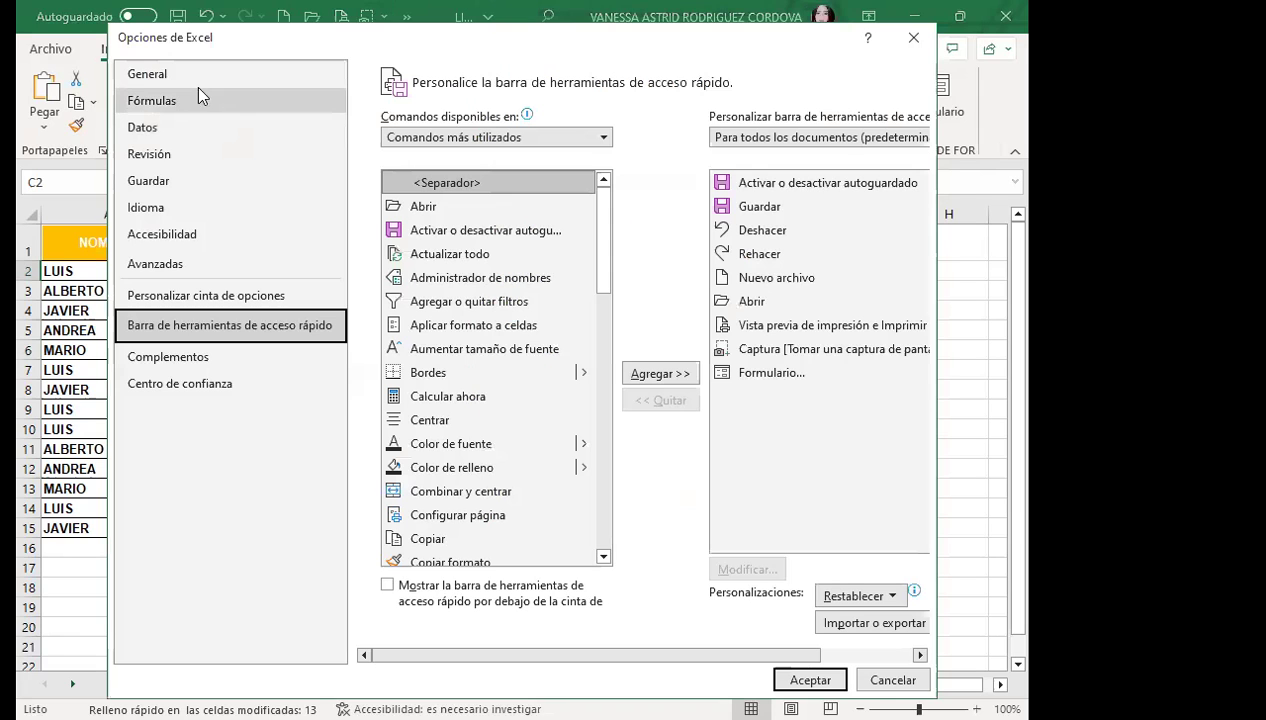
pyautogui.click(155, 264)
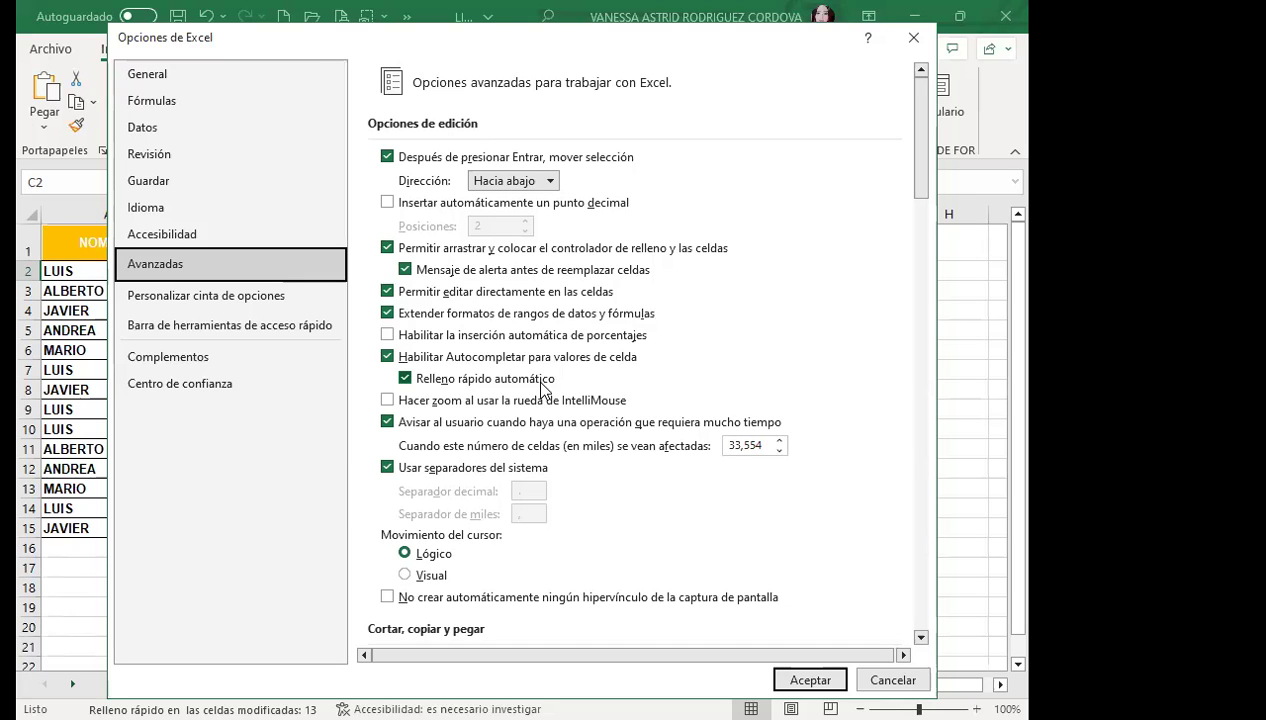
pyautogui.click(913, 42)
pyautogui.click(464, 328)
pyautogui.moveTo(458, 288); pyautogui.dragTo(478, 528)
pyautogui.press('Delete')
pyautogui.moveTo(440, 370); pyautogui.dragTo(480, 450)
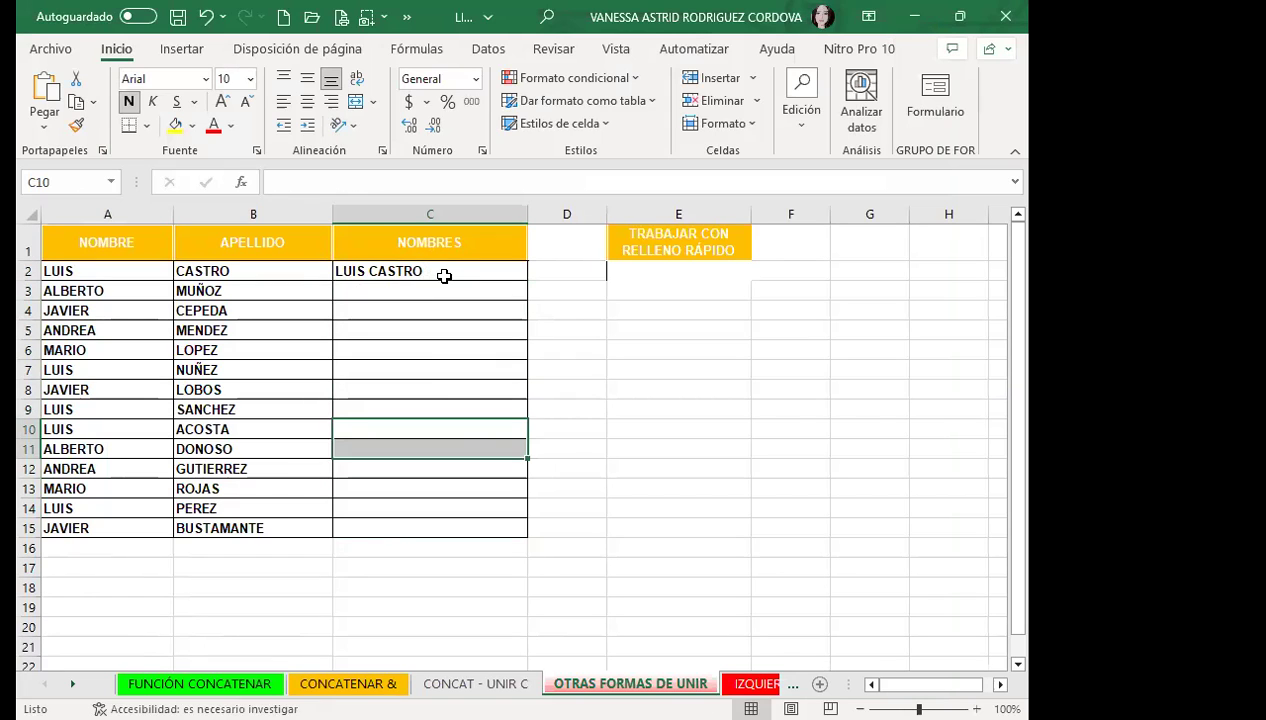
pyautogui.click(452, 271)
pyautogui.moveTo(487, 271); pyautogui.dragTo(478, 547)
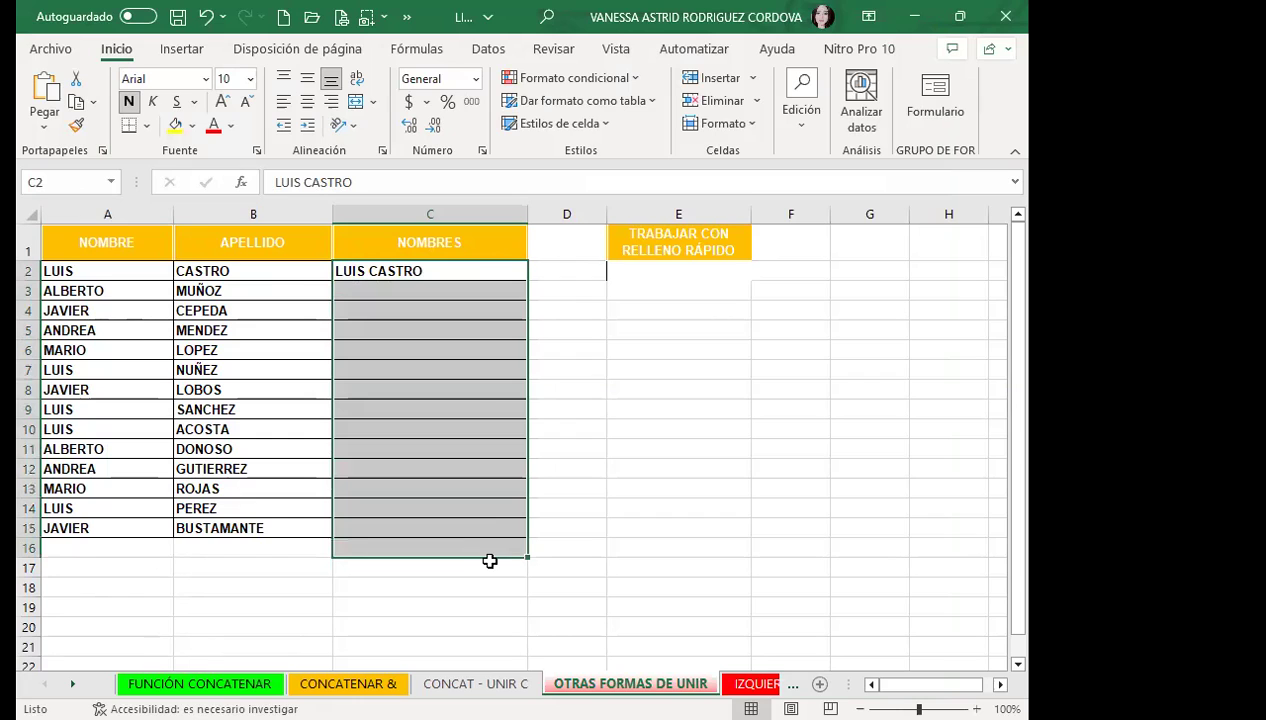
pyautogui.click(388, 287)
pyautogui.write('ALBERO')
pyautogui.press('BackSpace')
pyautogui.write('TO')
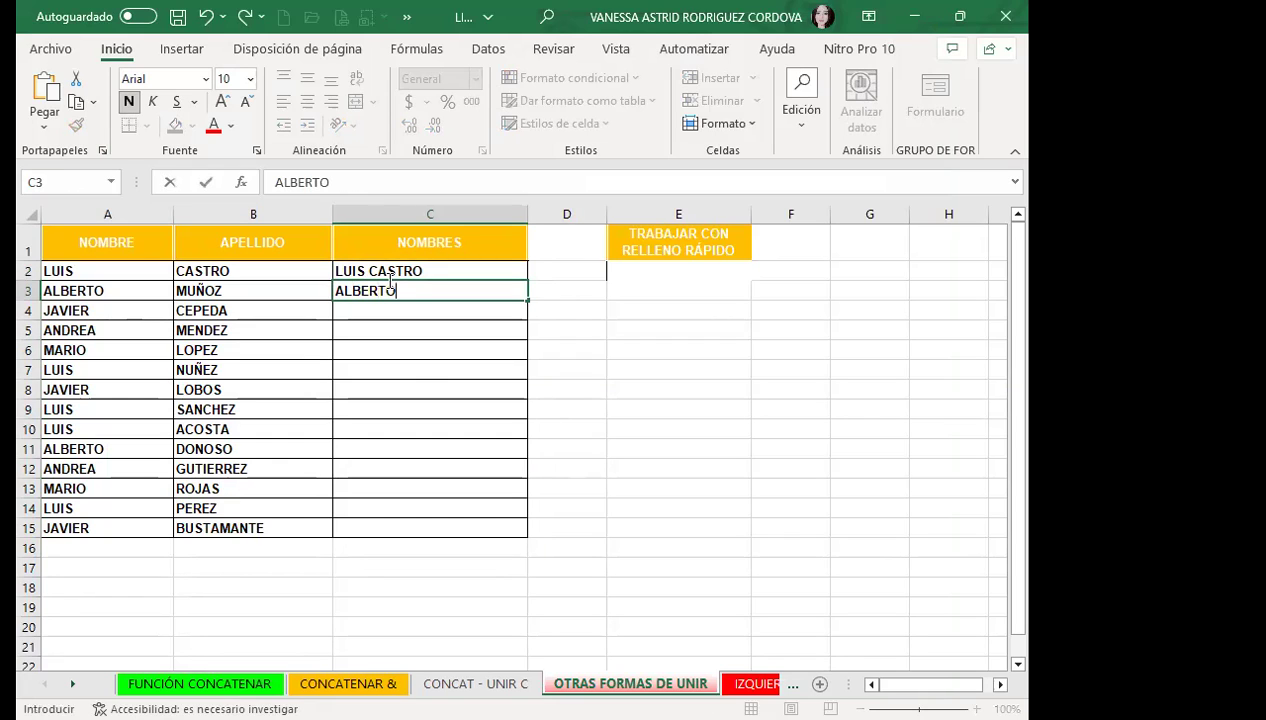
pyautogui.write(' MU')
pyautogui.write('ÑO')
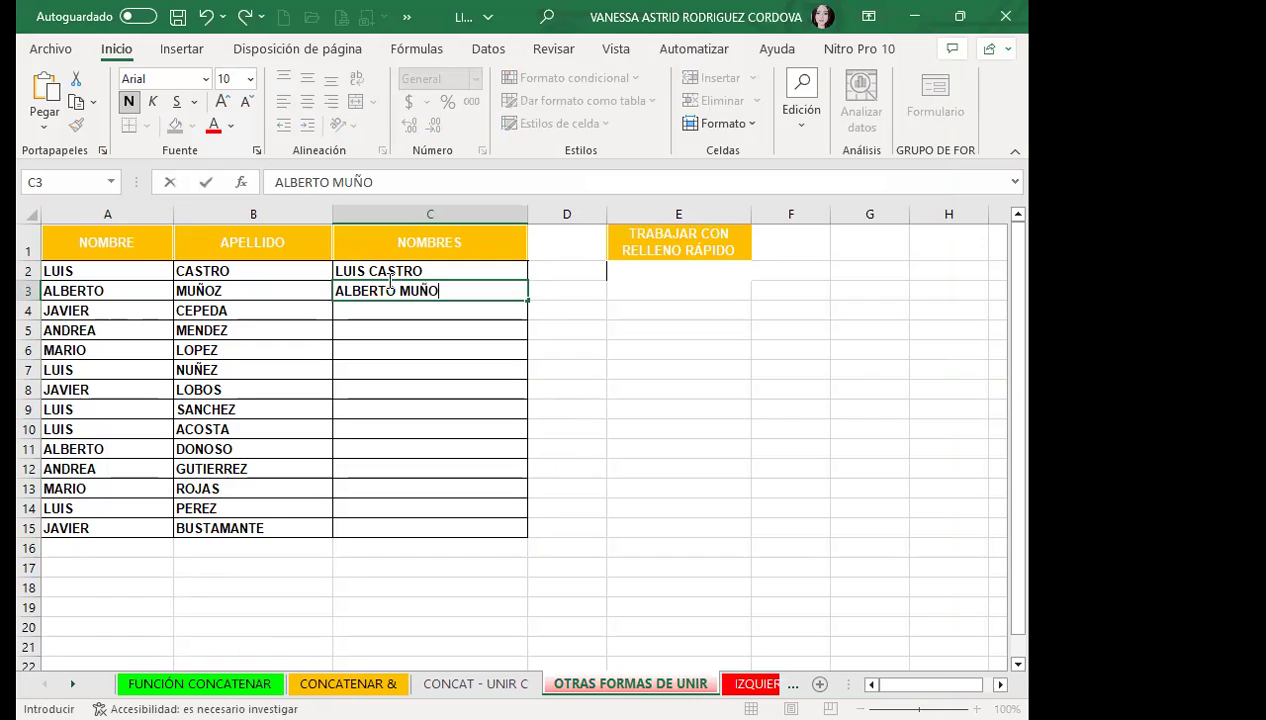
pyautogui.write('Z')
pyautogui.press('Return')
pyautogui.click(392, 284)
pyautogui.moveTo(408, 269); pyautogui.dragTo(407, 283)
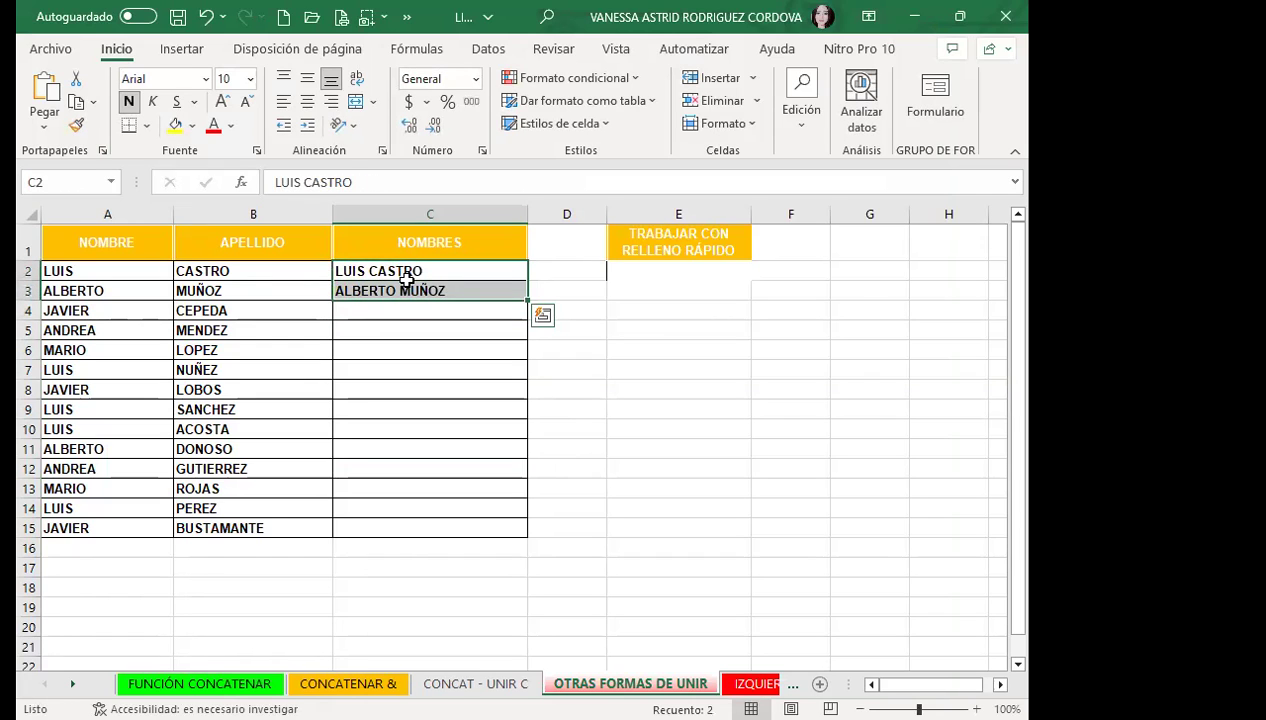
pyautogui.press('Delete')
pyautogui.click(416, 273)
pyautogui.write('LUIS CASTRO')
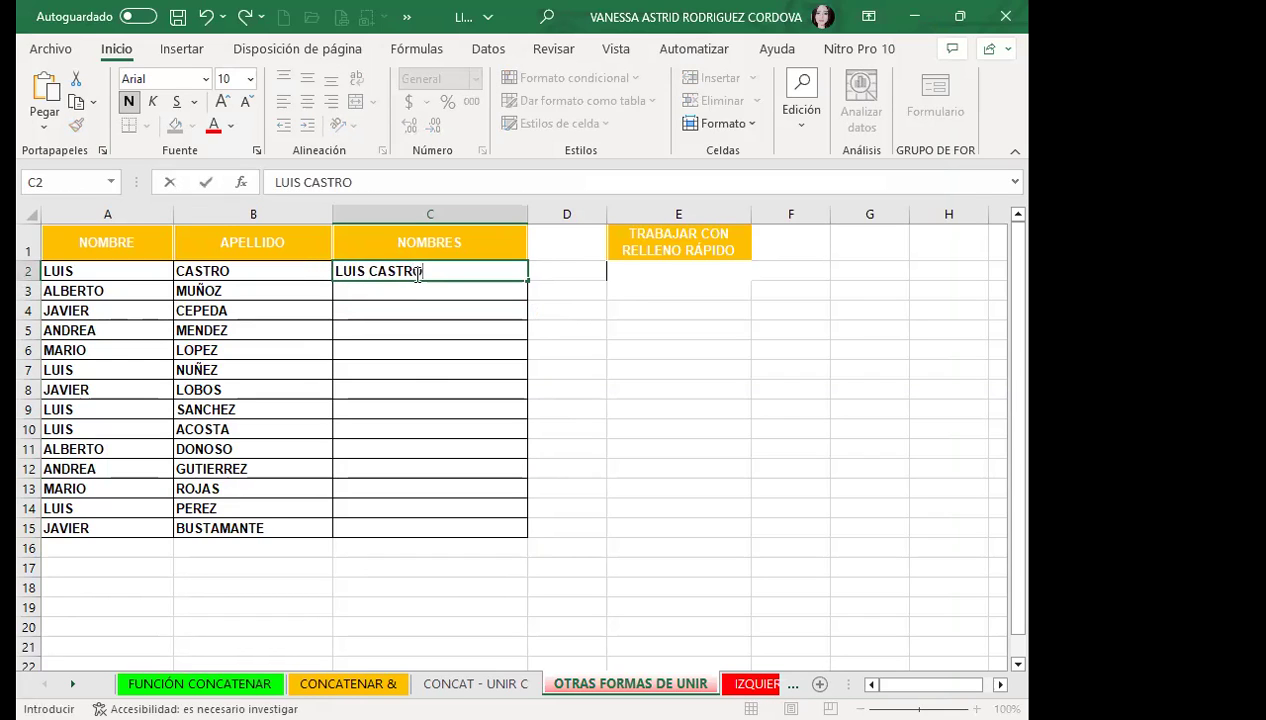
pyautogui.press('Return')
pyautogui.write('ALBERTO MUÑOZ')
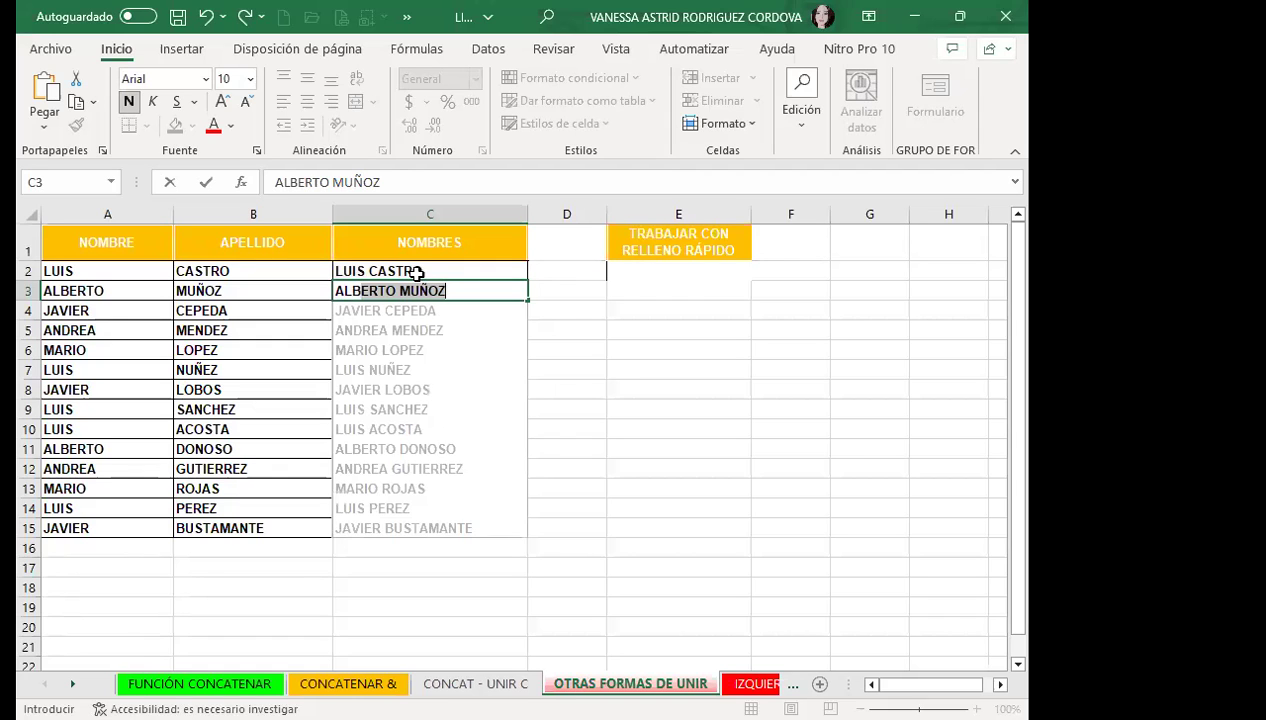
pyautogui.press('Return')
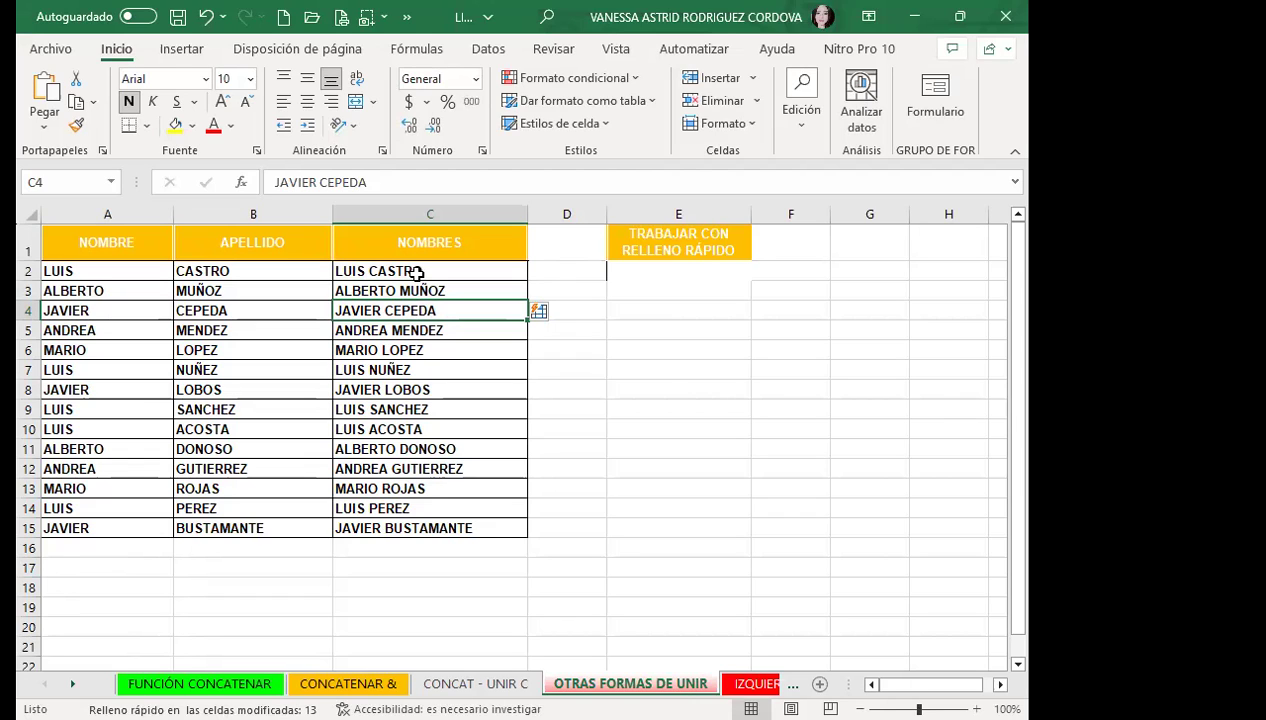
pyautogui.click(586, 507)
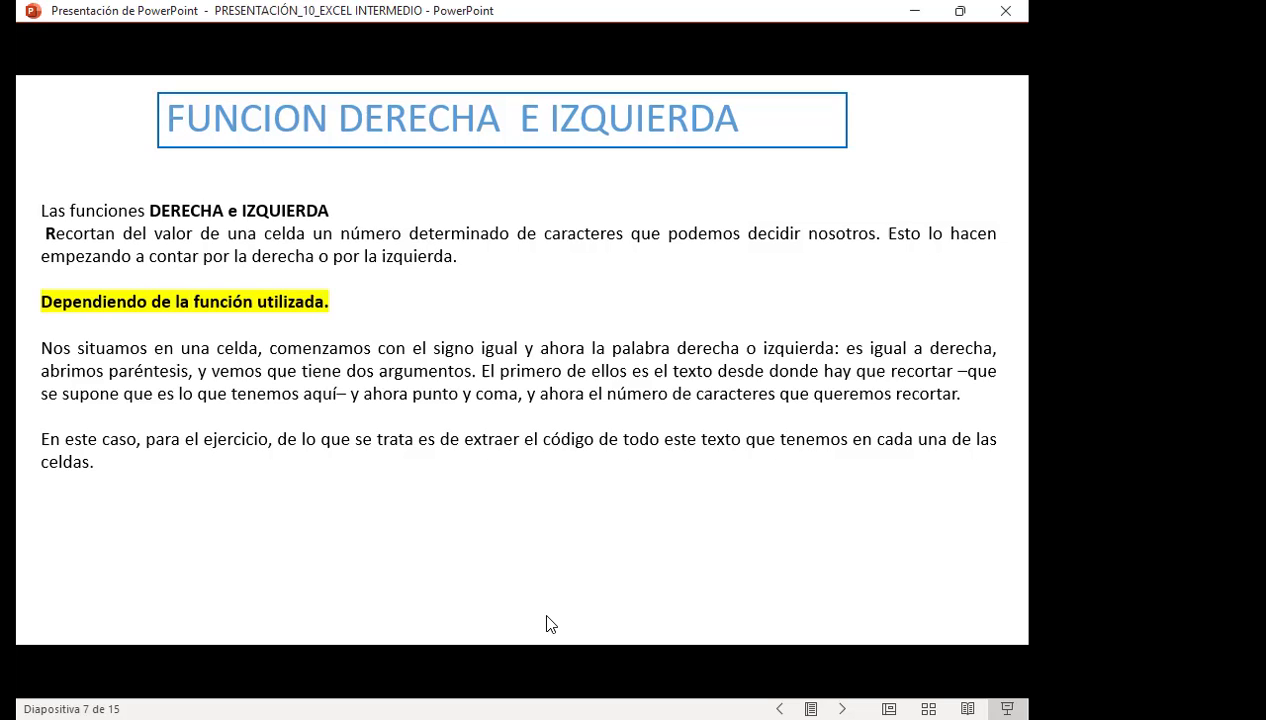
# Step: Switch from the DERECHA and IZQUIERDA slide back to the Excel workbook
pyautogui.hotkey('alt', 'Tab')
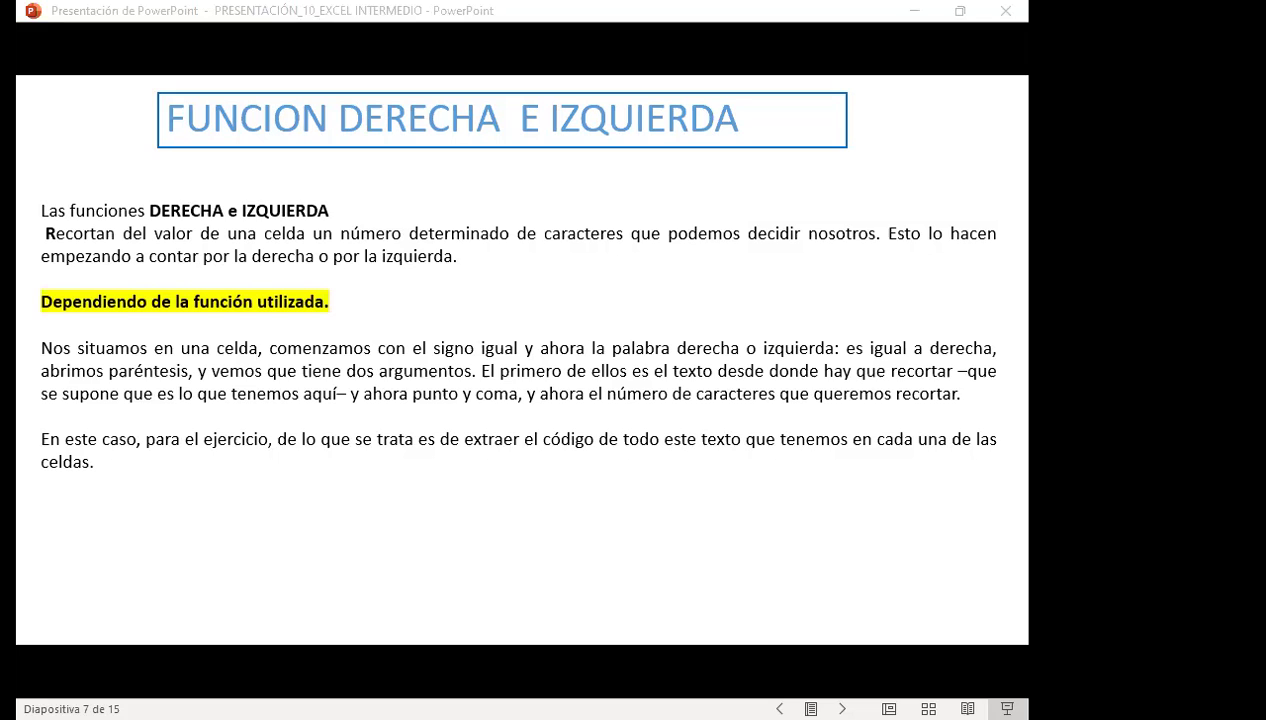
pyautogui.hotkey('alt', 'Tab')
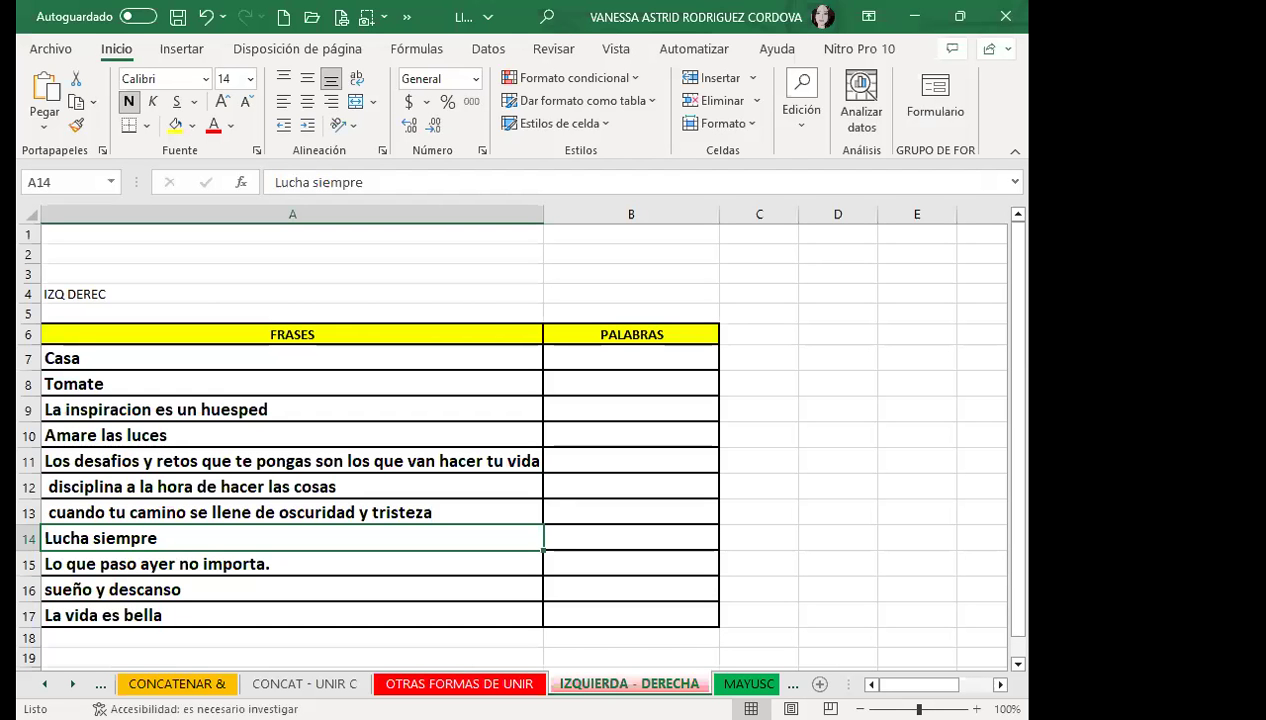
# Step: Enter =IZQUIERDA(A7;3) in B7 so it shows Cas
pyautogui.scroll(-2, 548, 489)
pyautogui.scroll(2, 644, 466)
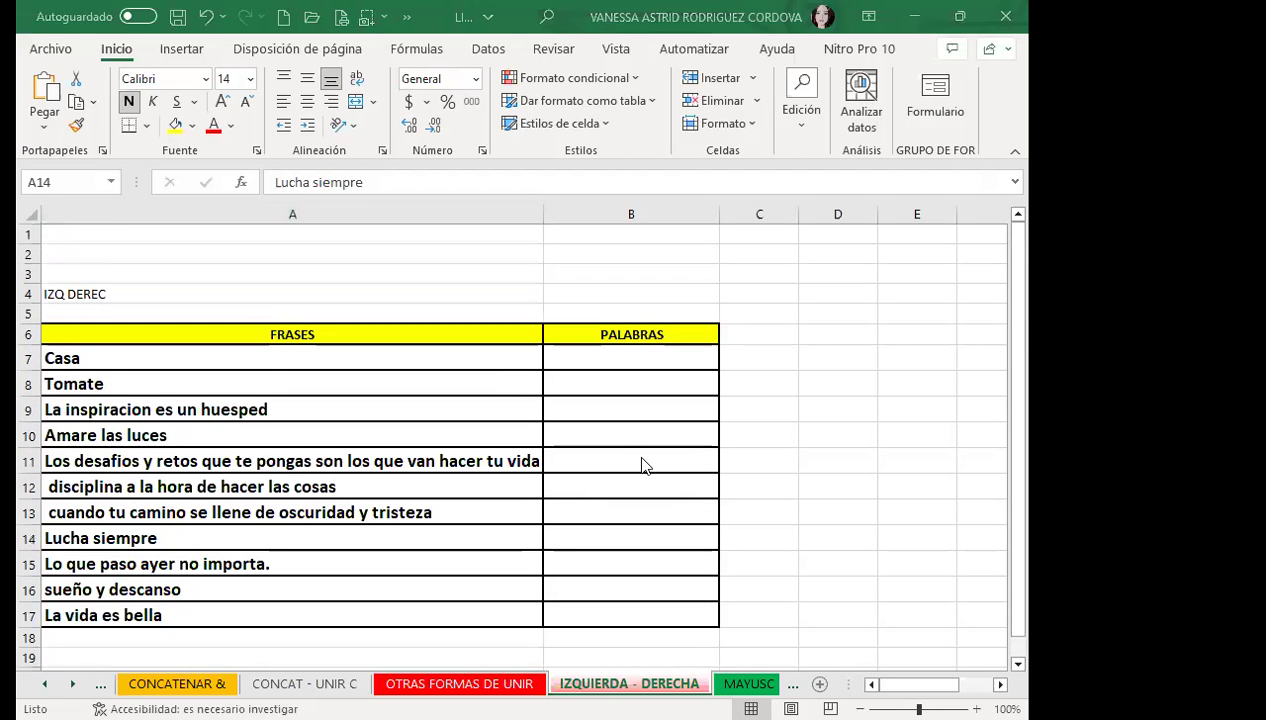
pyautogui.click(610, 358)
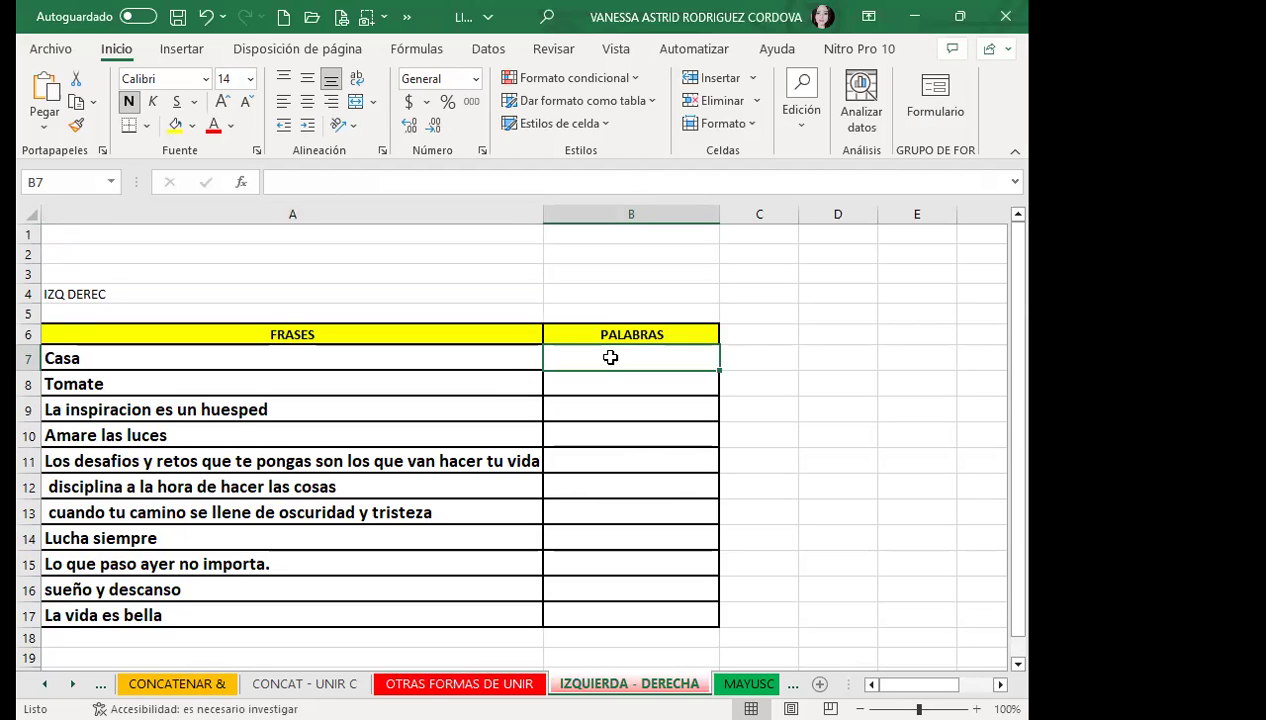
pyautogui.write('=')
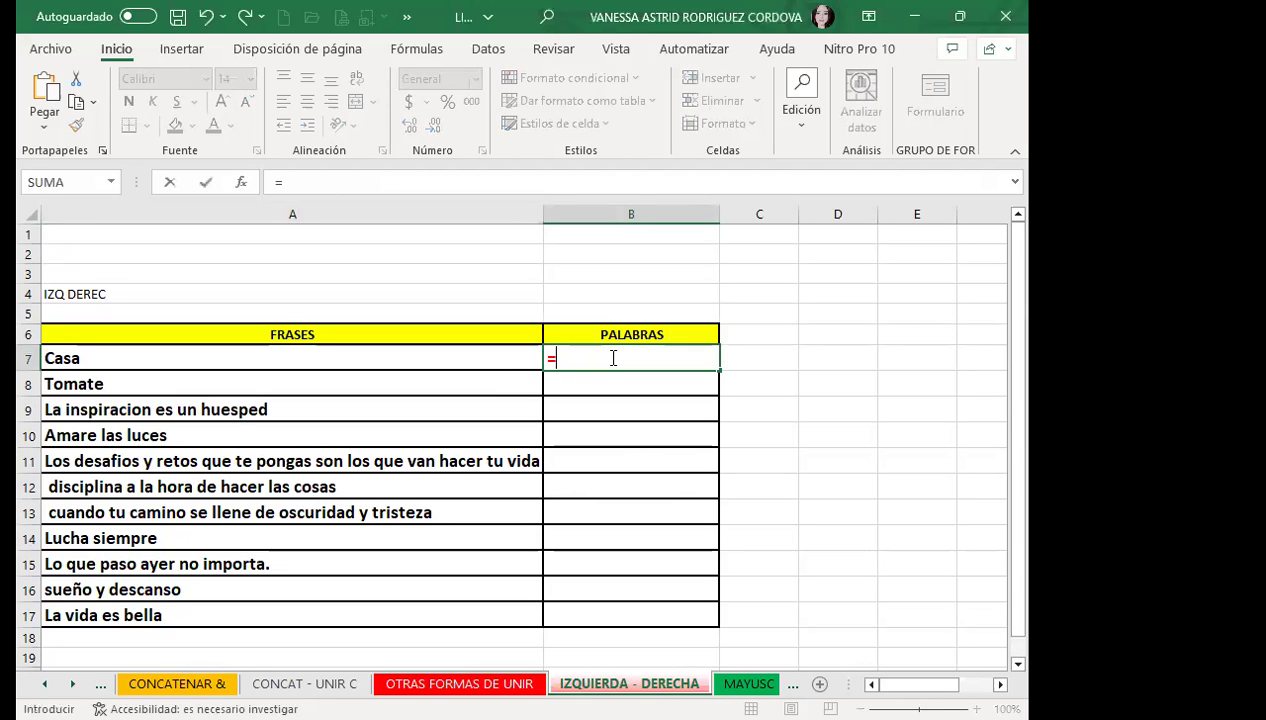
pyautogui.write('IZ')
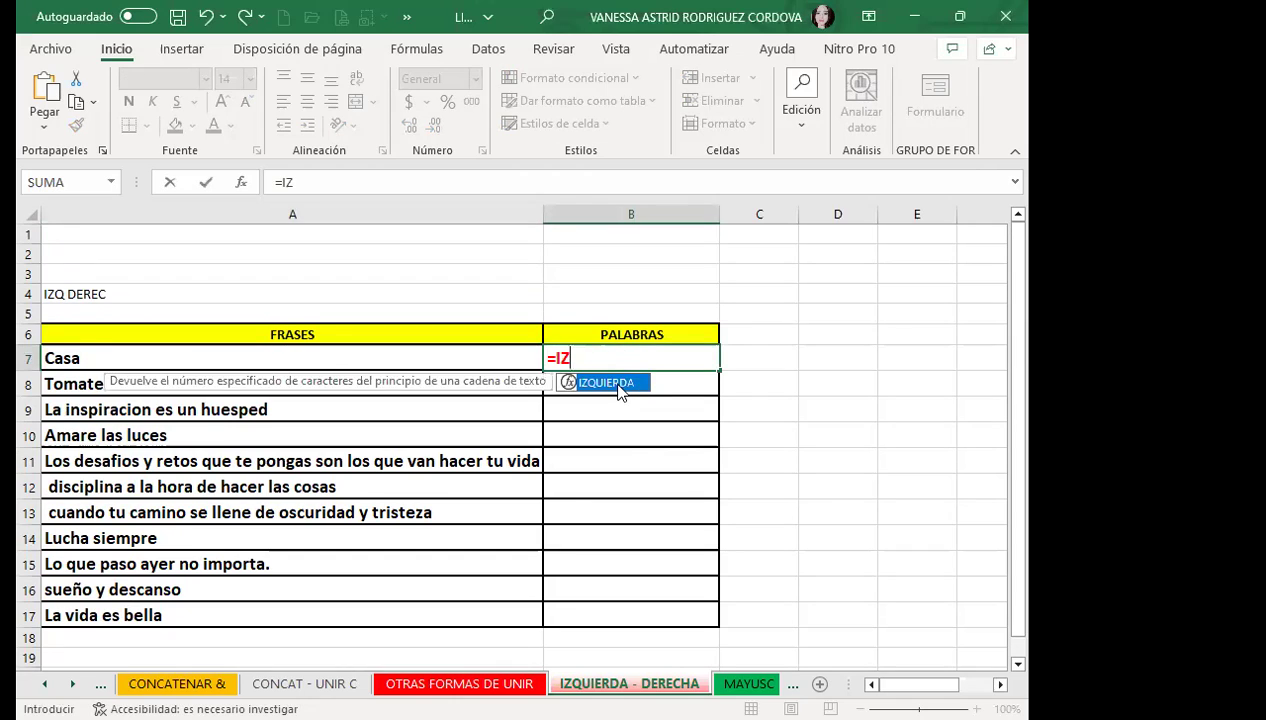
pyautogui.doubleClick(618, 386)
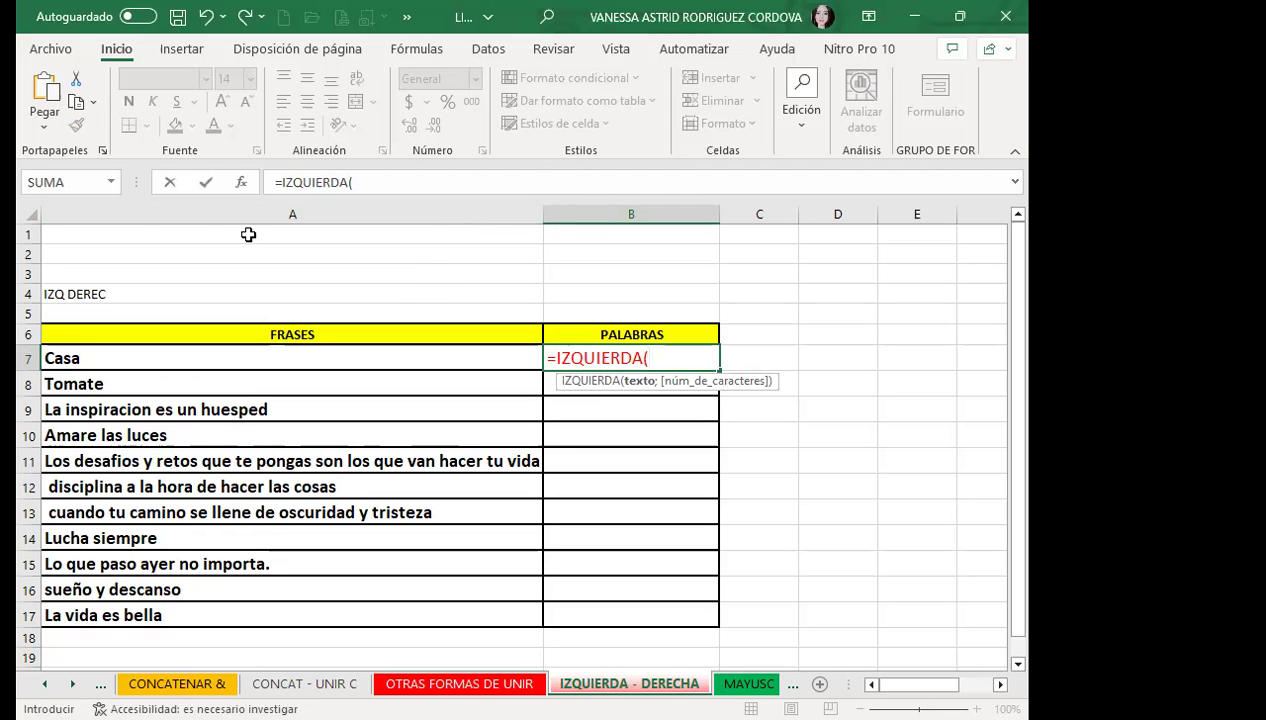
pyautogui.click(65, 356)
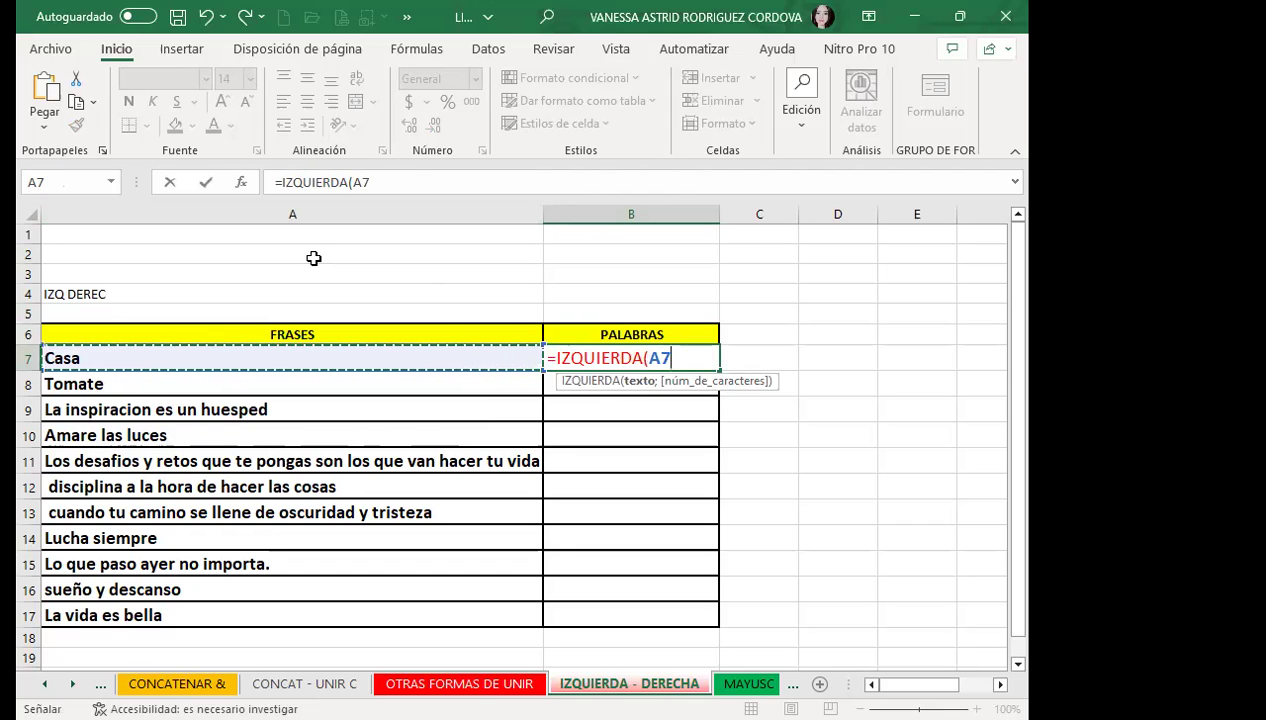
pyautogui.write(';')
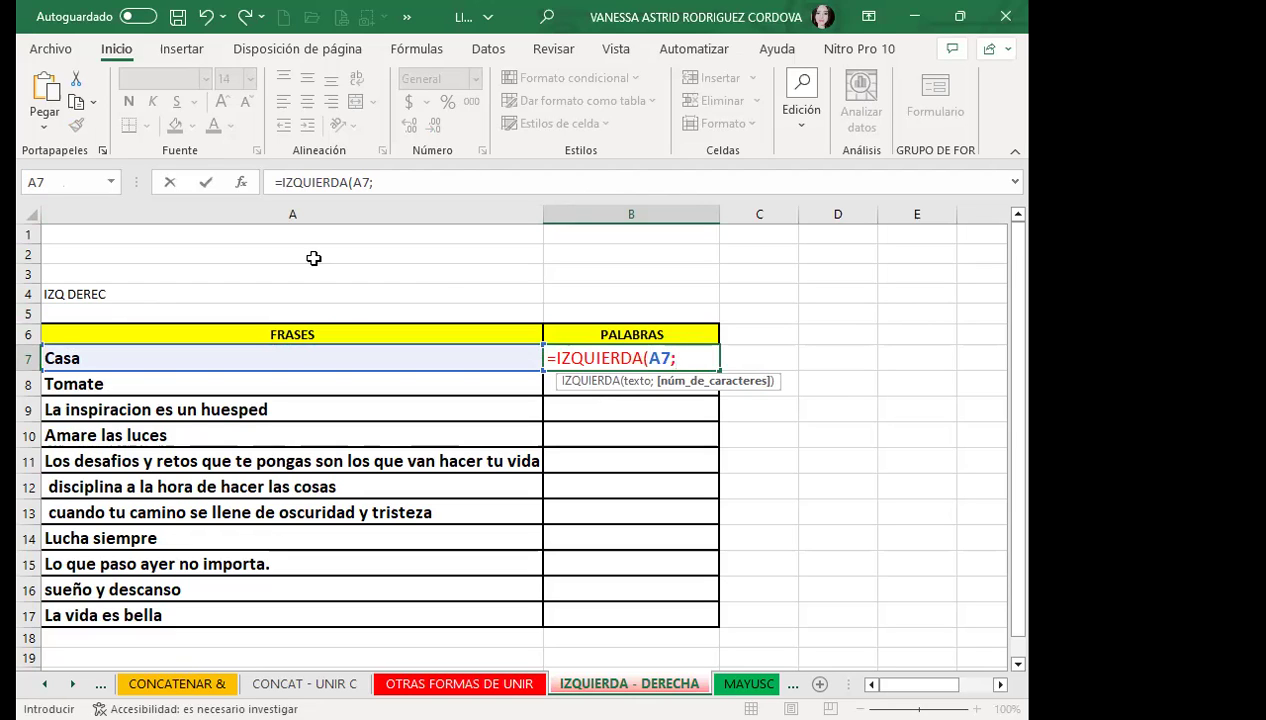
pyautogui.write('3')
pyautogui.press('Return')
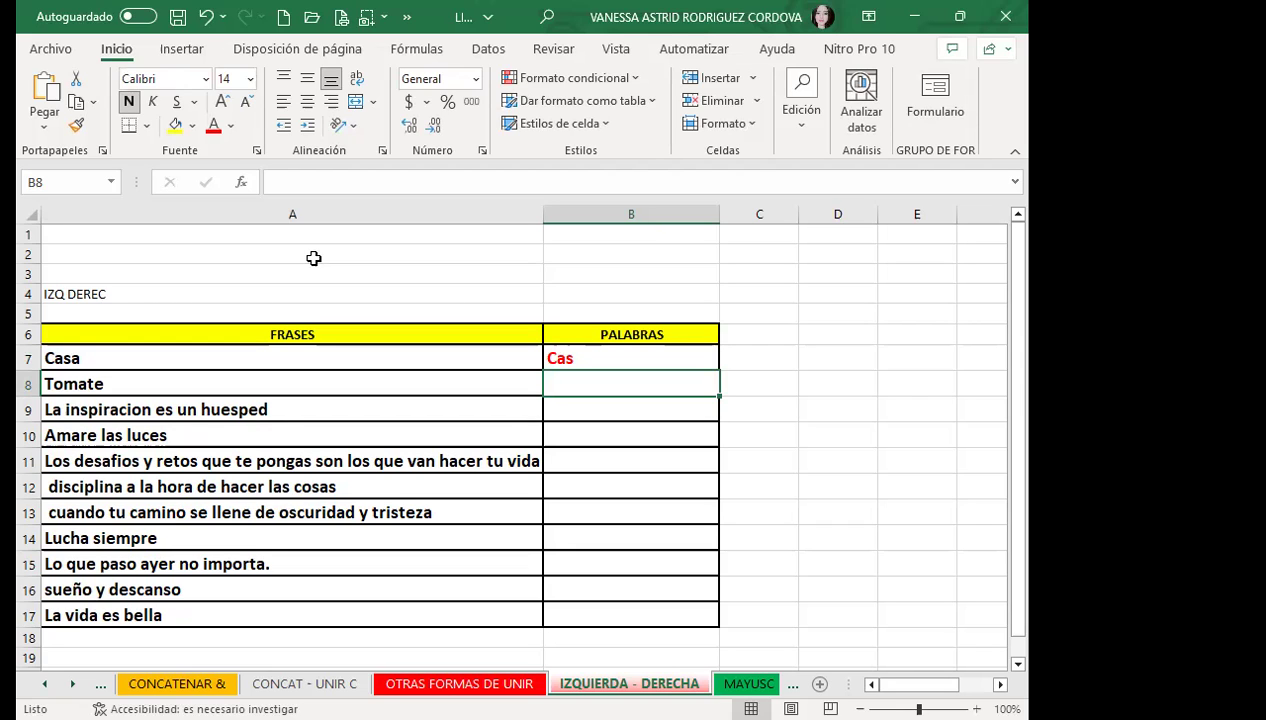
pyautogui.write('=DR')
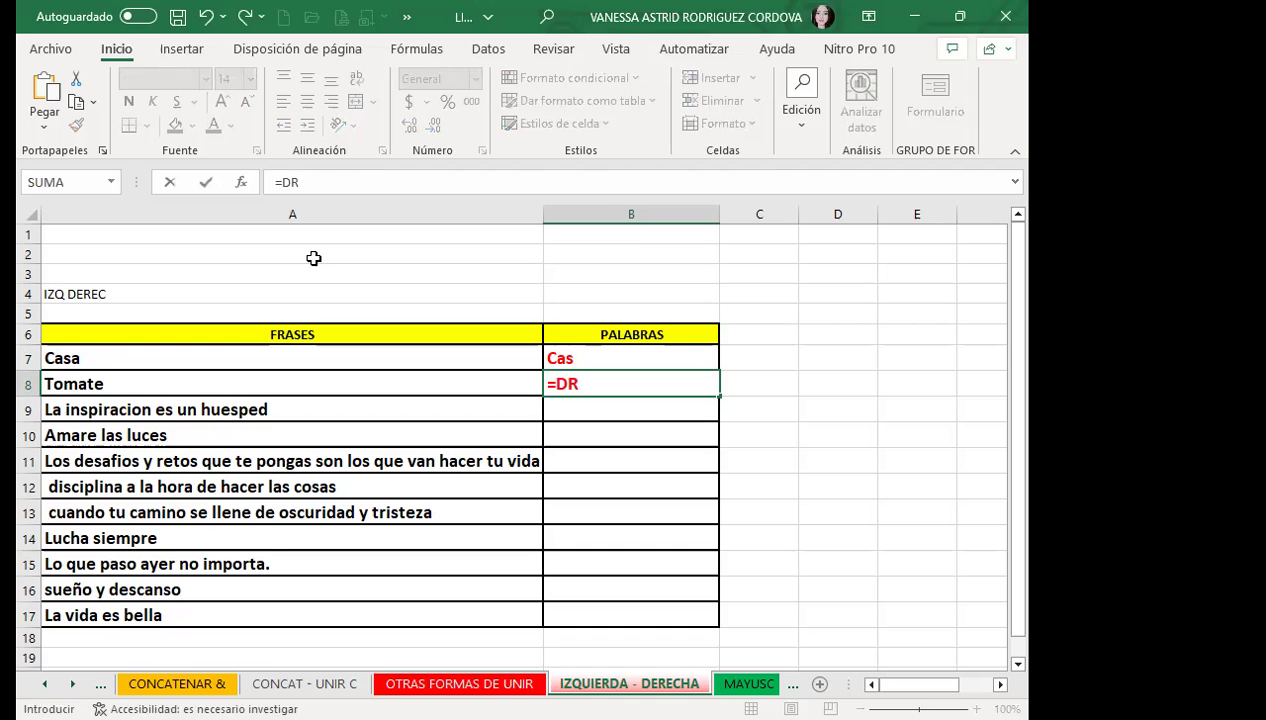
# Step: Complete =DERECHA(A8;4) in B8 so it shows mate
pyautogui.press('BackSpace')
pyautogui.write('ERE')
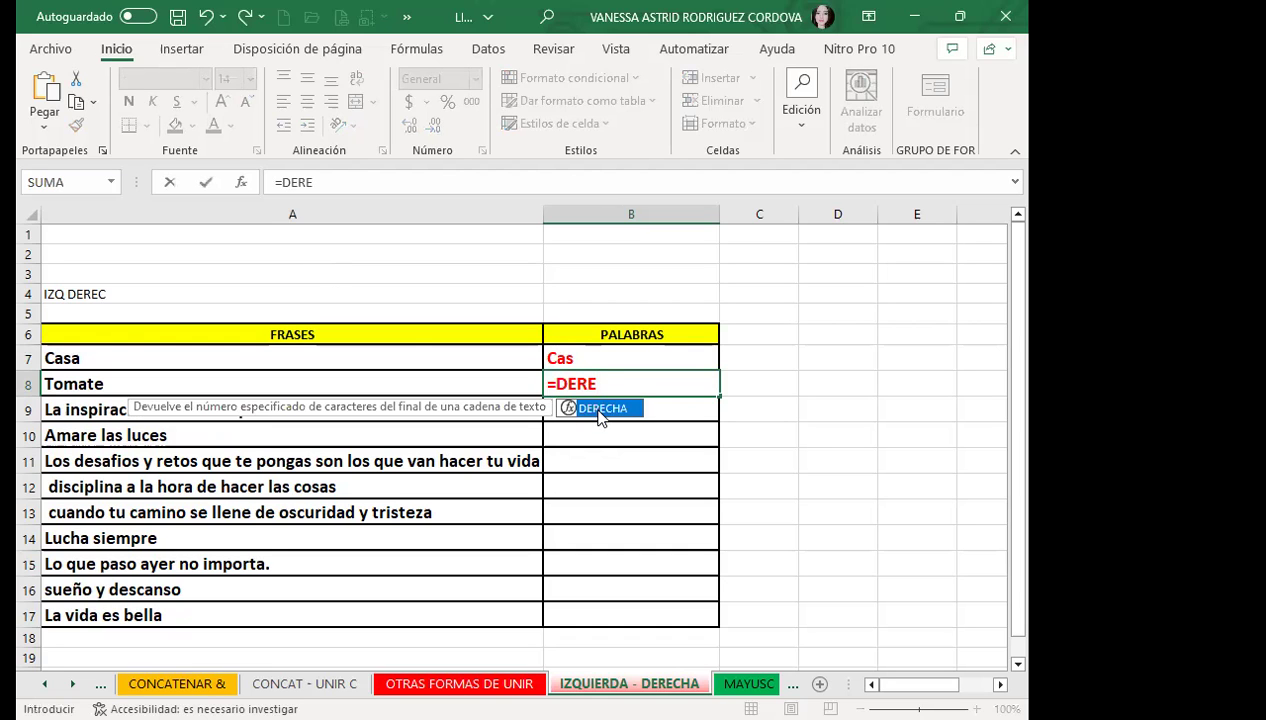
pyautogui.doubleClick(600, 409)
pyautogui.click(313, 383)
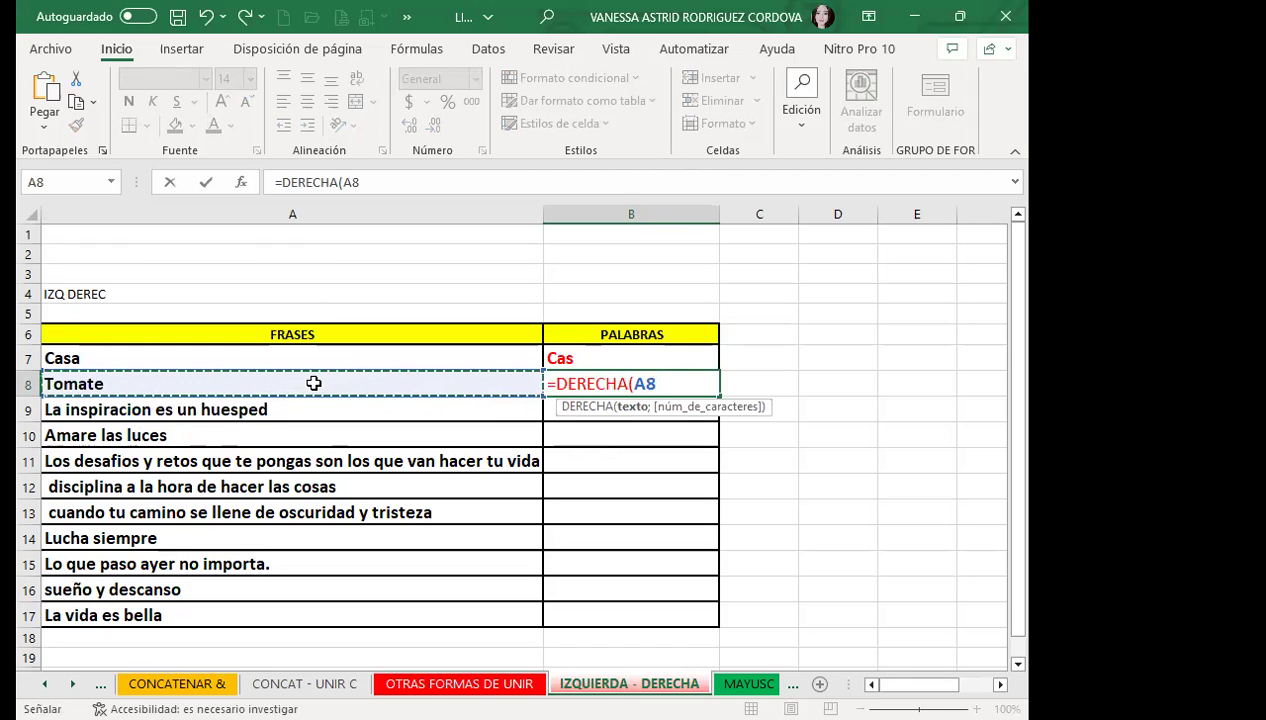
pyautogui.write(';')
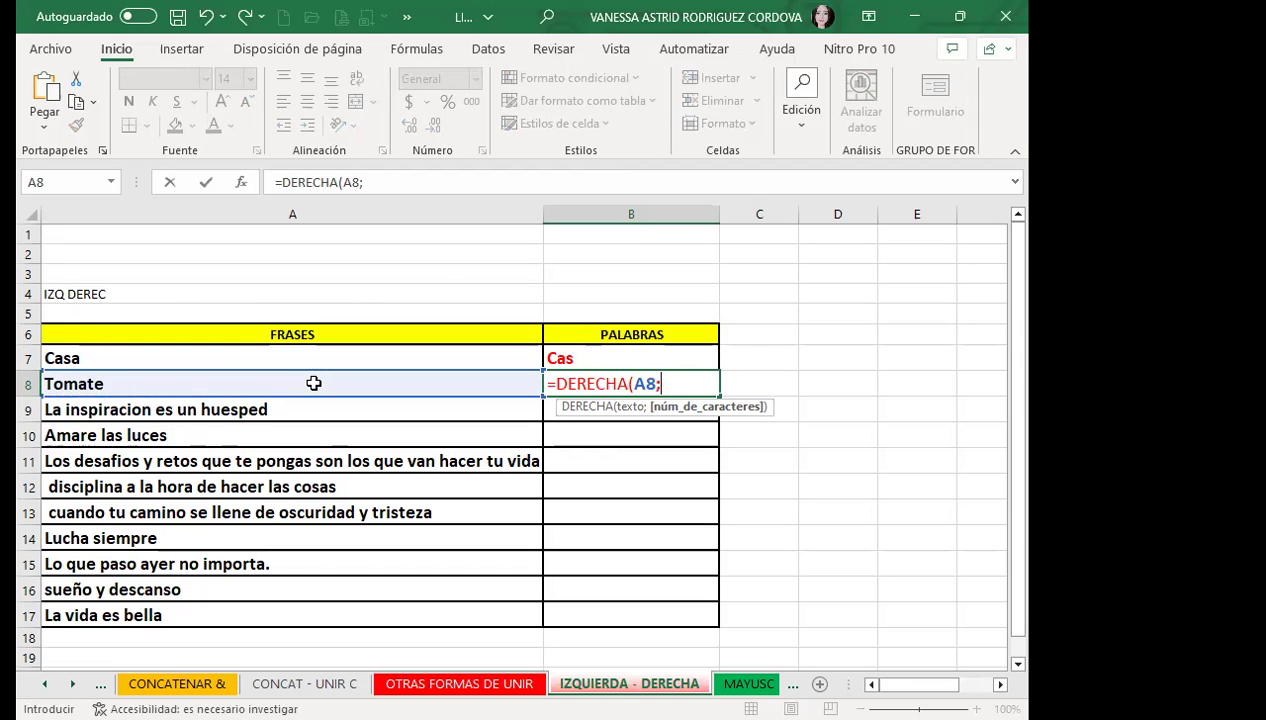
pyautogui.write('4')
pyautogui.press('Return')
pyautogui.click(178, 378)
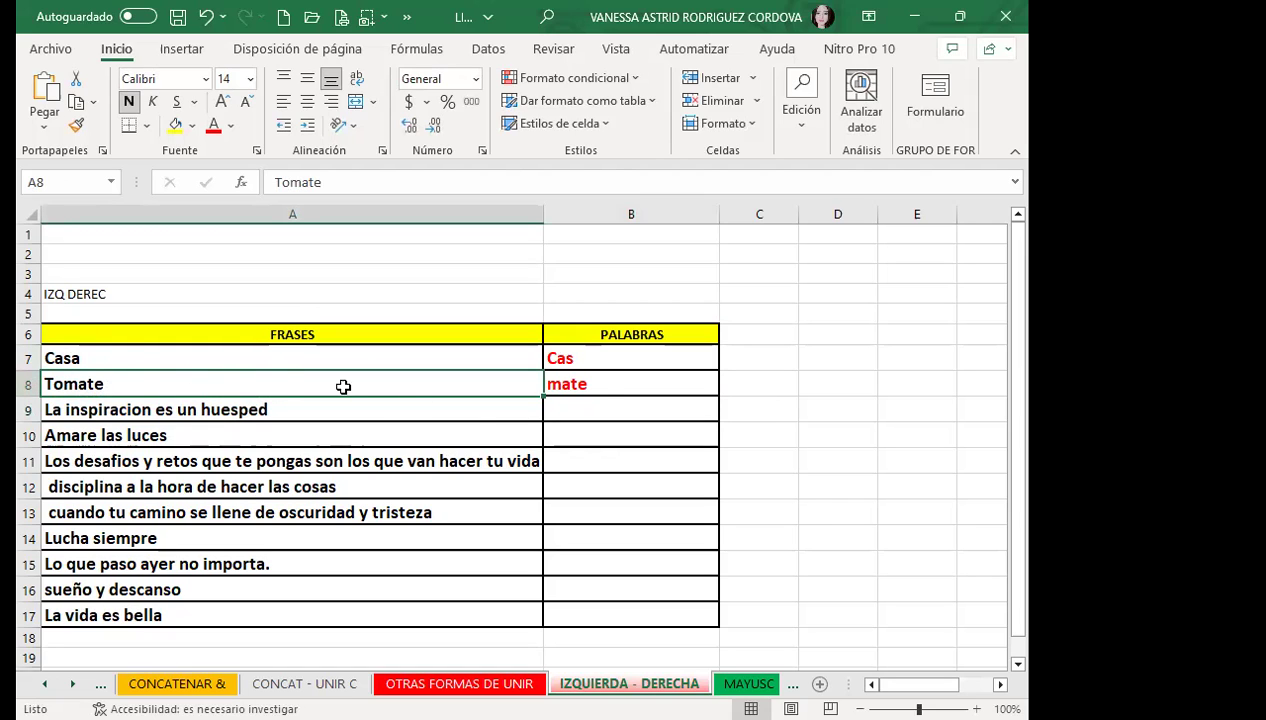
# Step: Check B8's result and inspect the phrases in A9 and A10
pyautogui.click(604, 388)
pyautogui.doubleClick(302, 404)
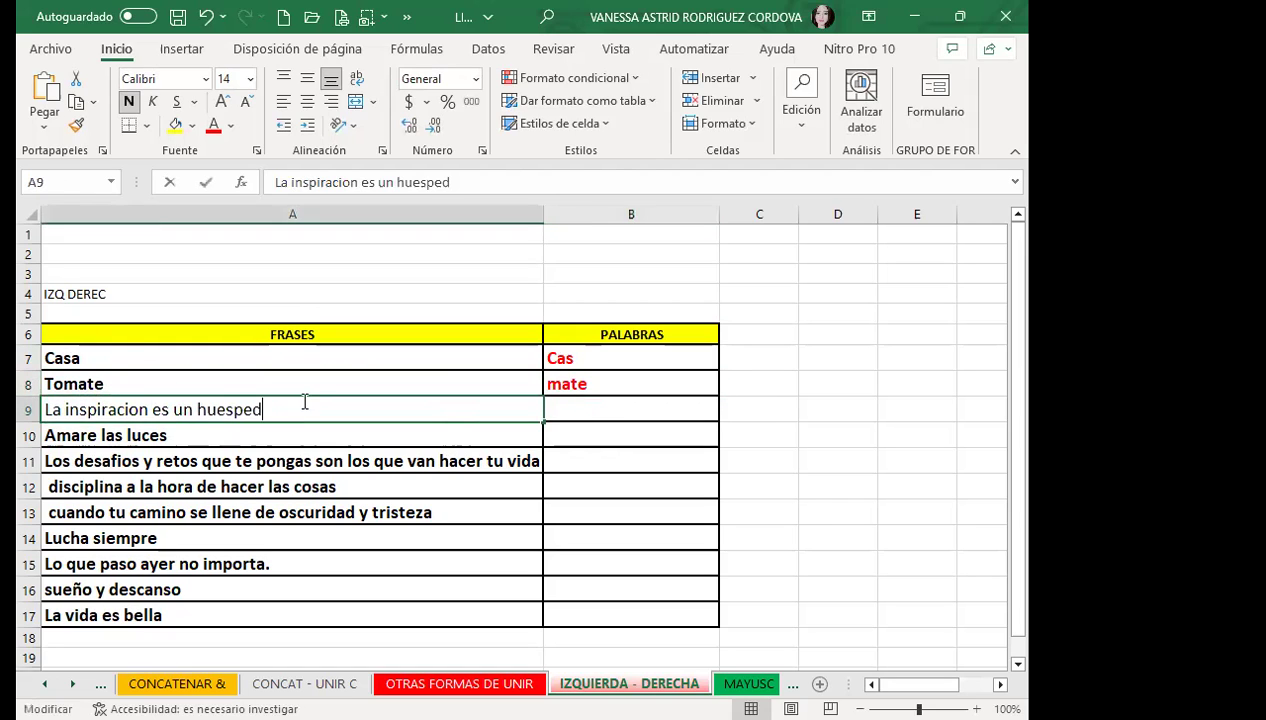
pyautogui.click(181, 432)
pyautogui.doubleClick(181, 432)
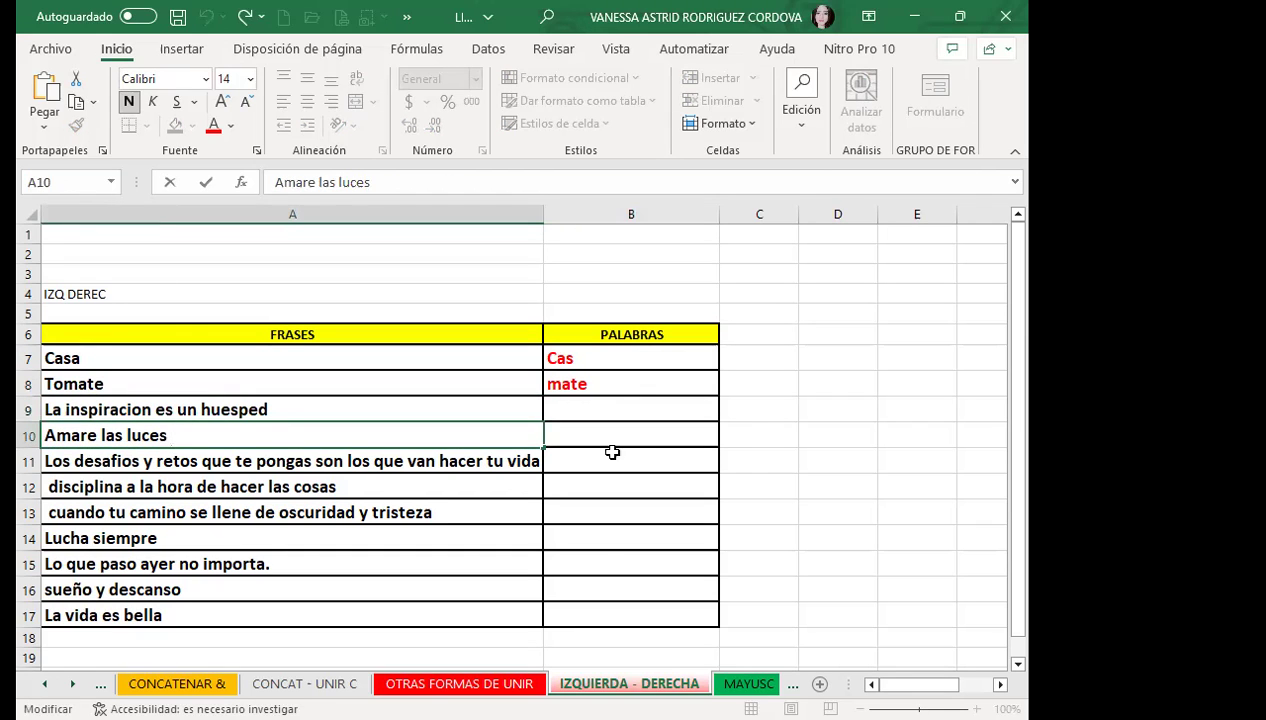
# Step: Enter =DERECHA(A10;5) in B10, then check A10 for a trailing space
pyautogui.click(585, 432)
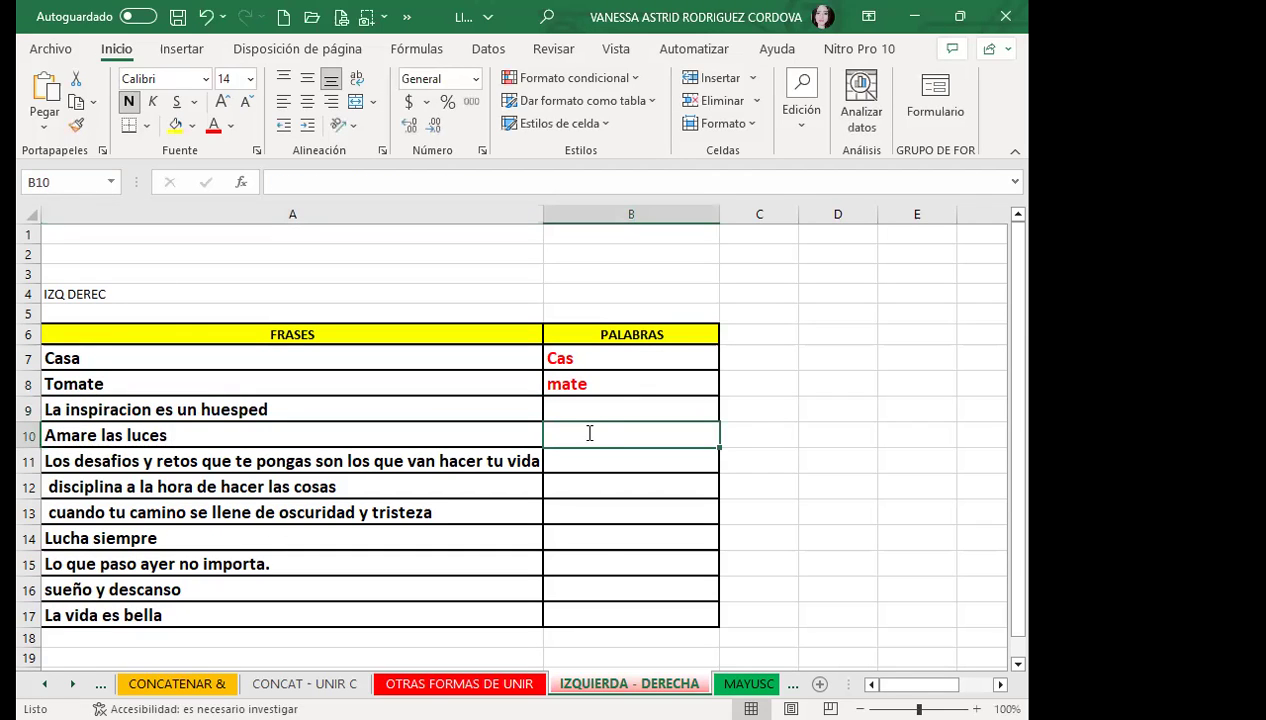
pyautogui.write('=')
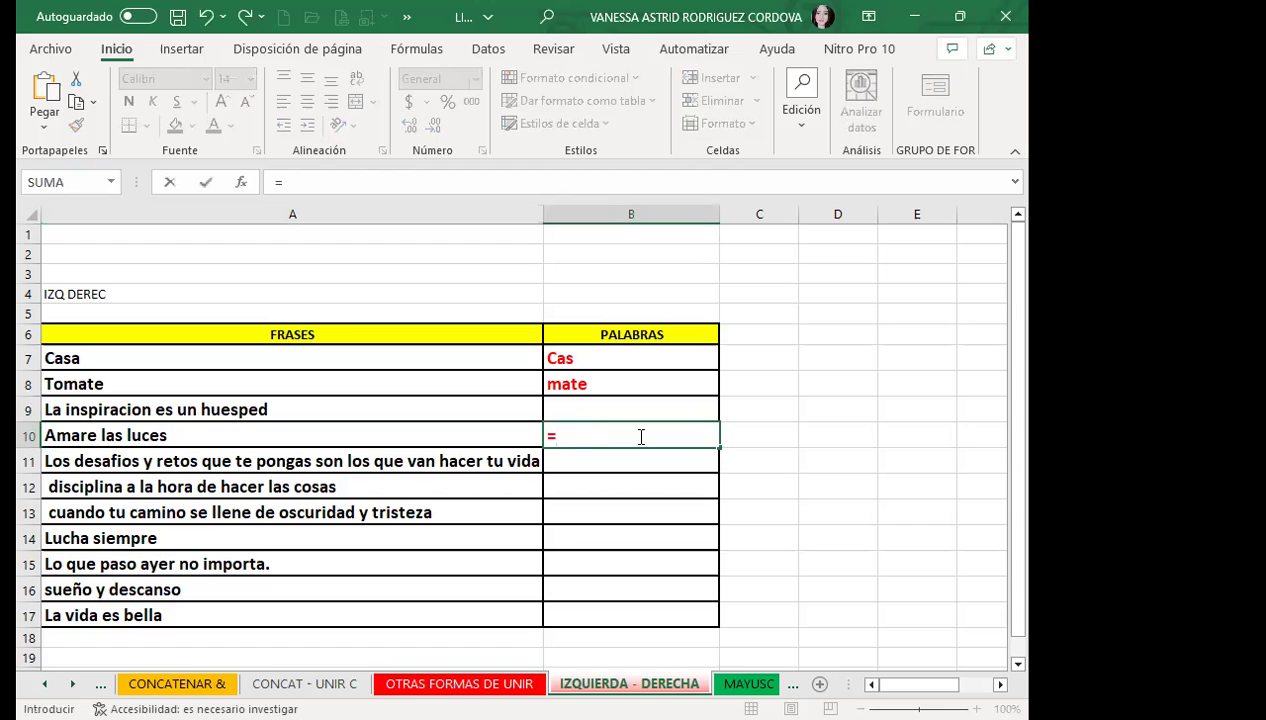
pyautogui.write('DERE')
pyautogui.press('Tab')
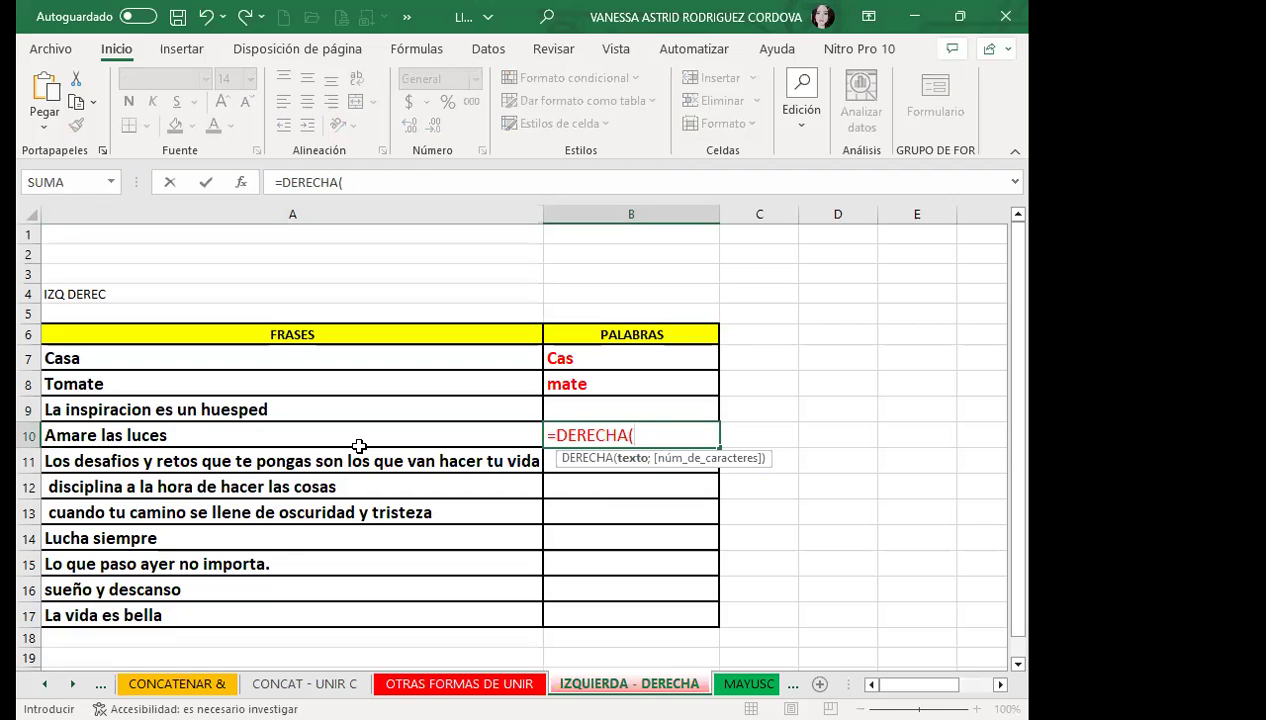
pyautogui.click(300, 437)
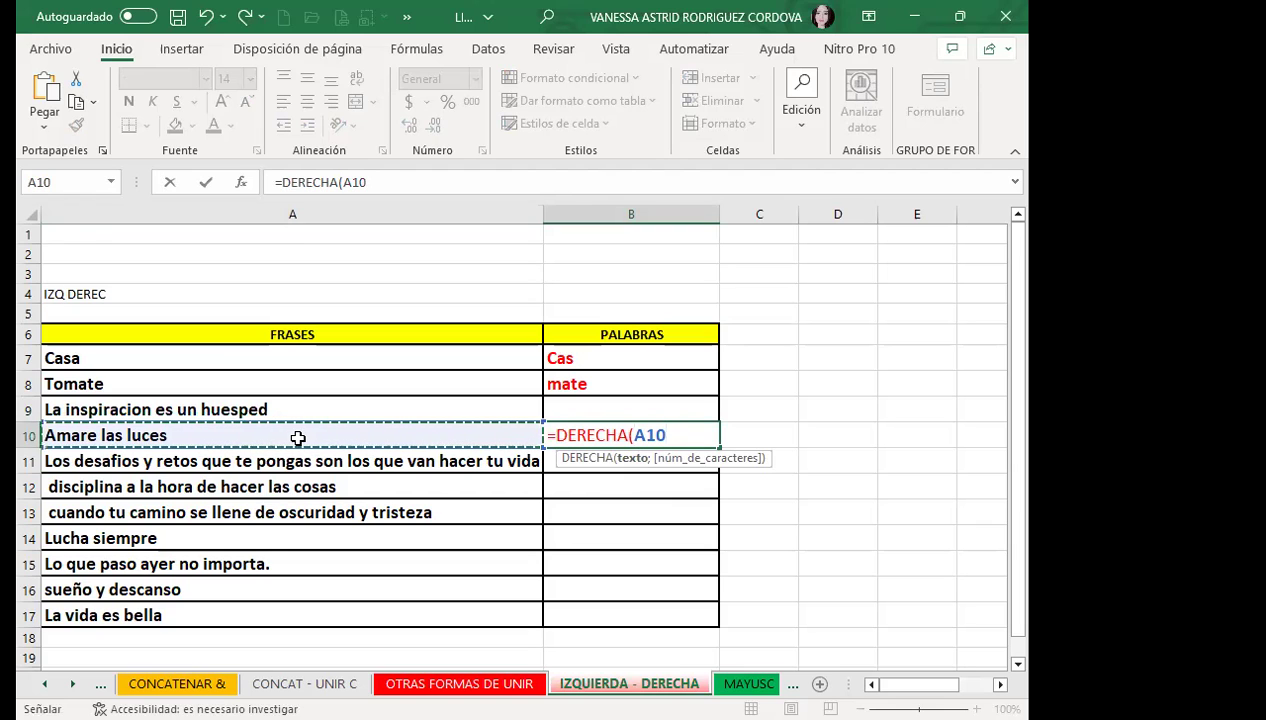
pyautogui.write(';')
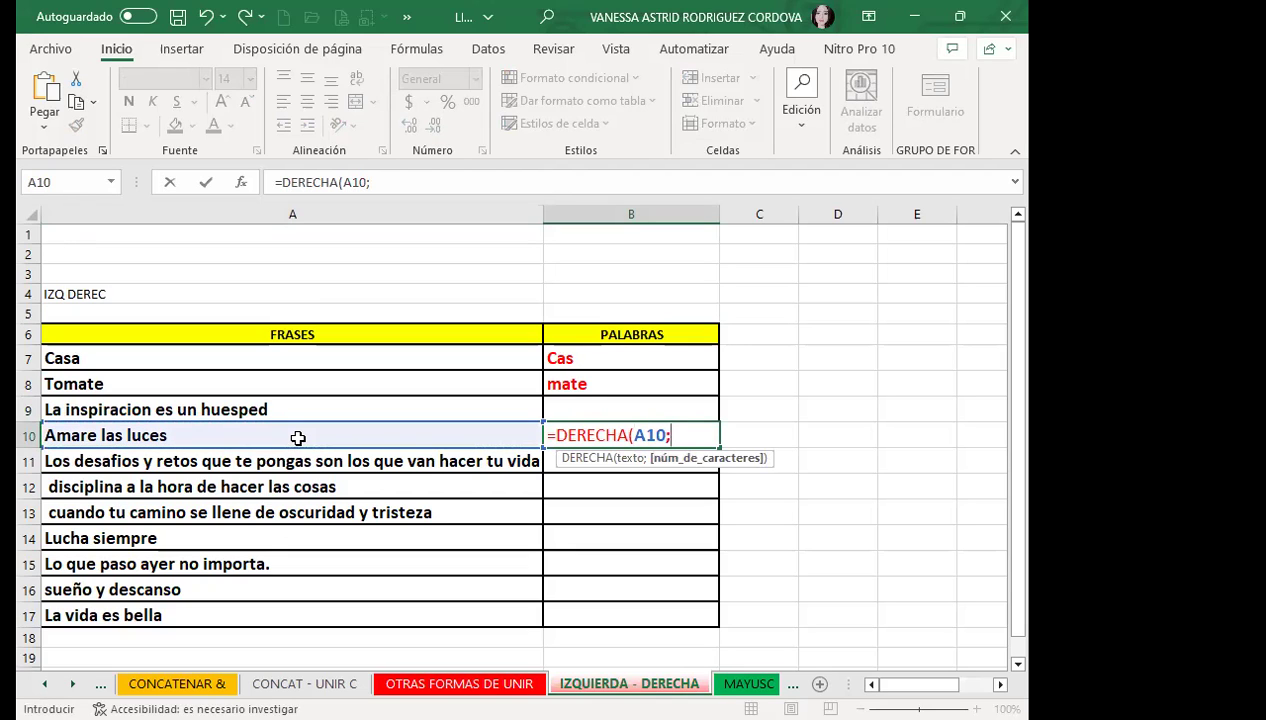
pyautogui.write('5')
pyautogui.press('Return')
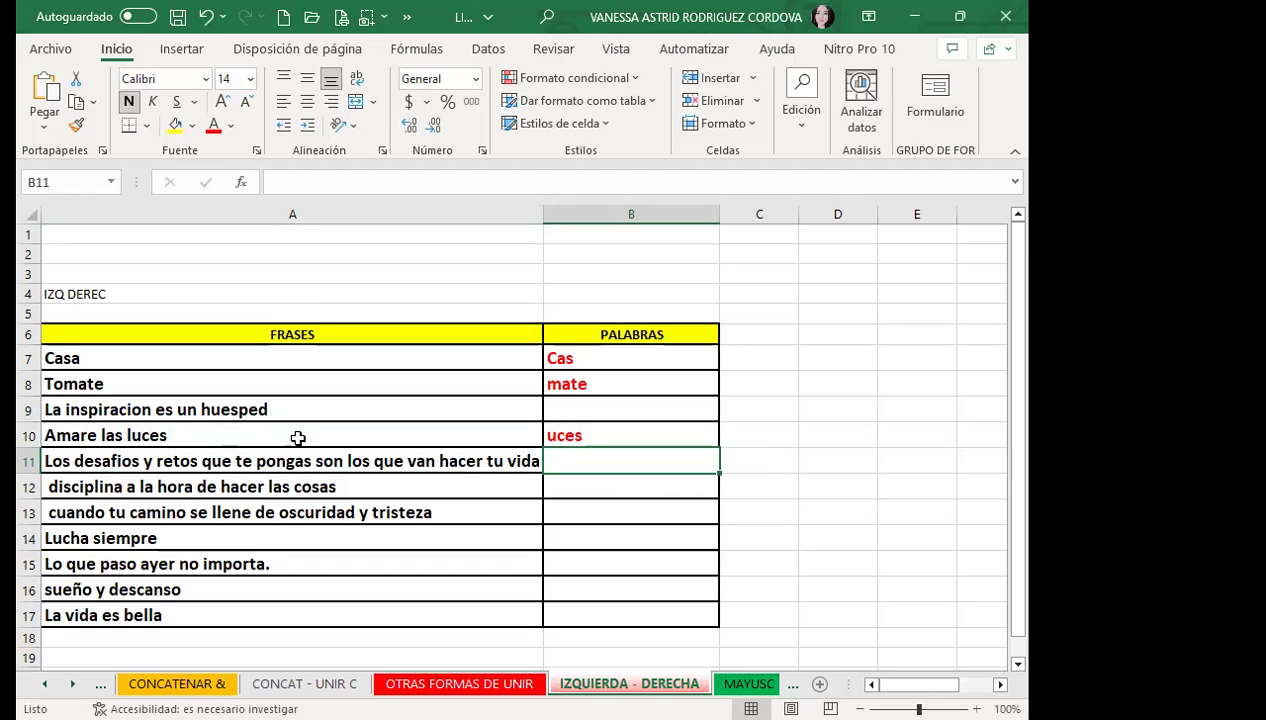
pyautogui.doubleClick(204, 438)
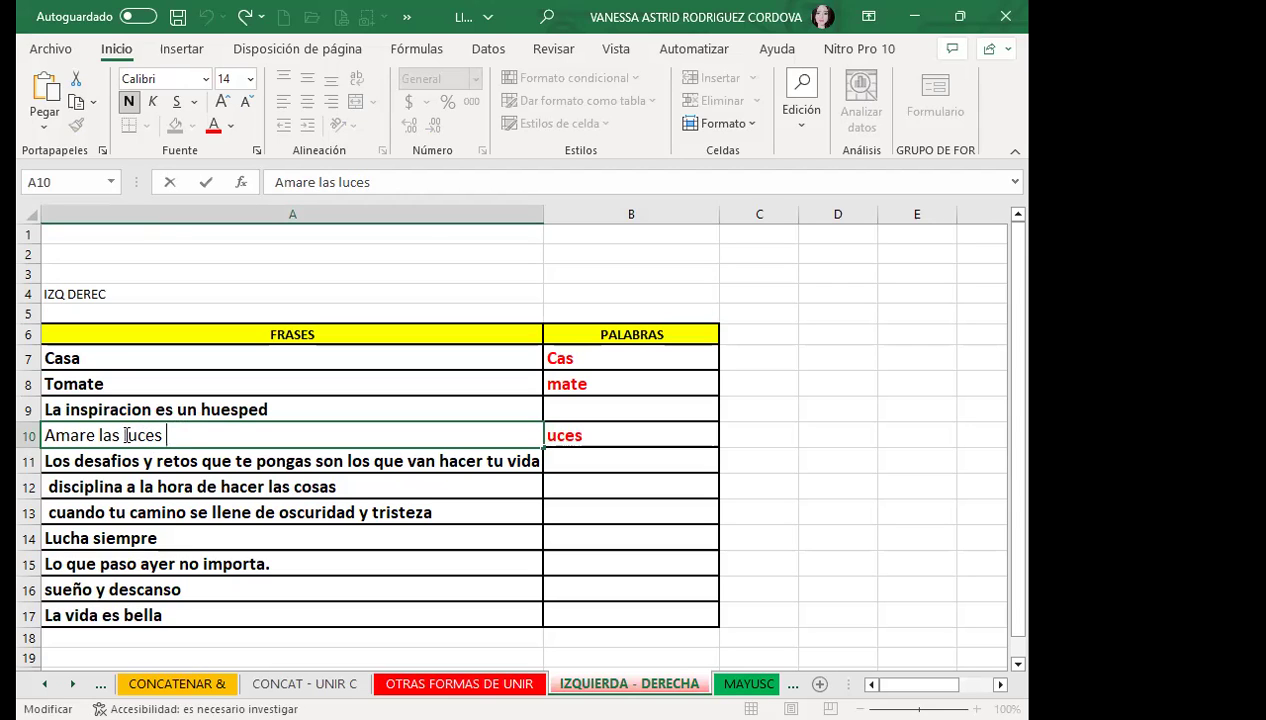
# Step: Change B10's formula to =DERECHA(A10;6) so it shows luces, then review it
pyautogui.click(560, 435)
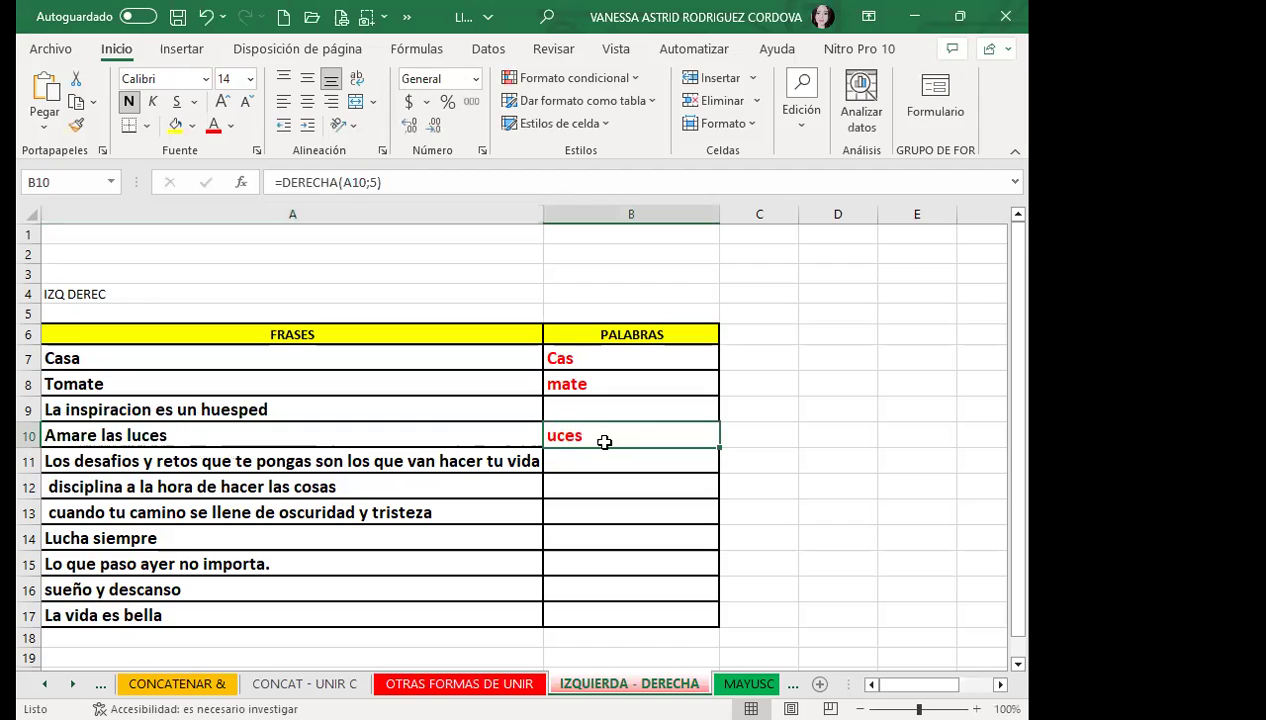
pyautogui.click(376, 182)
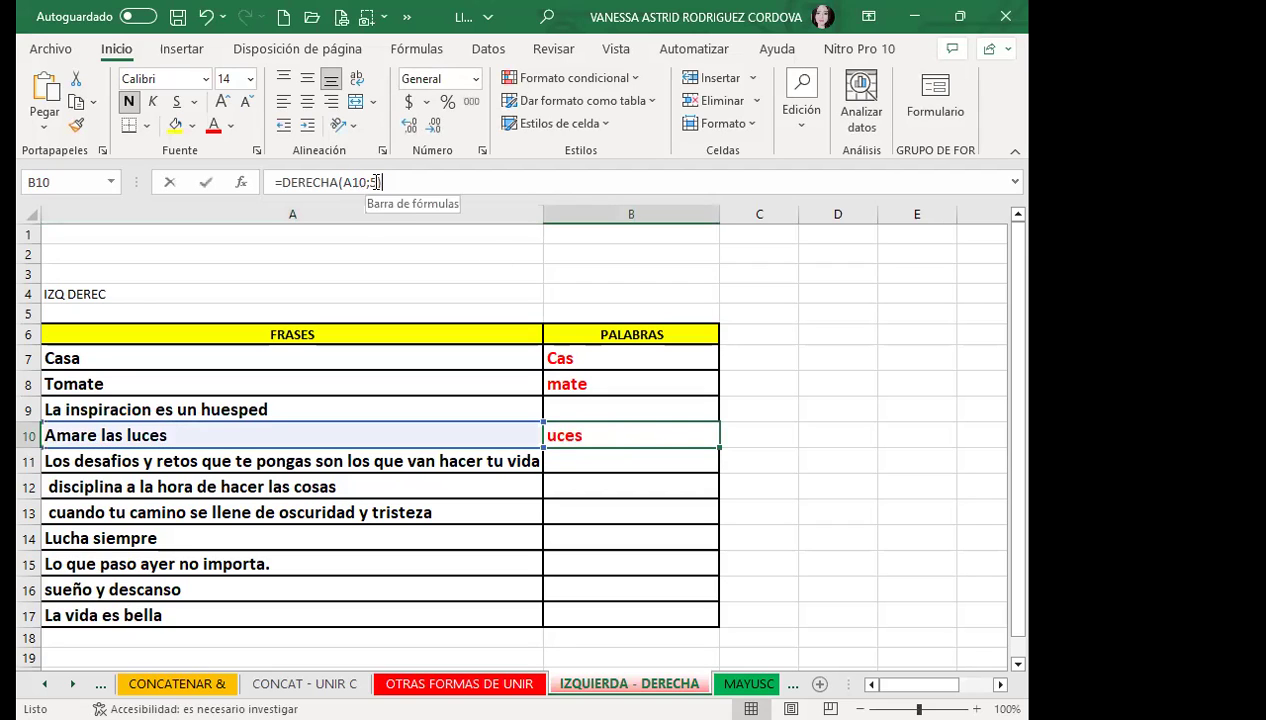
pyautogui.press('BackSpace')
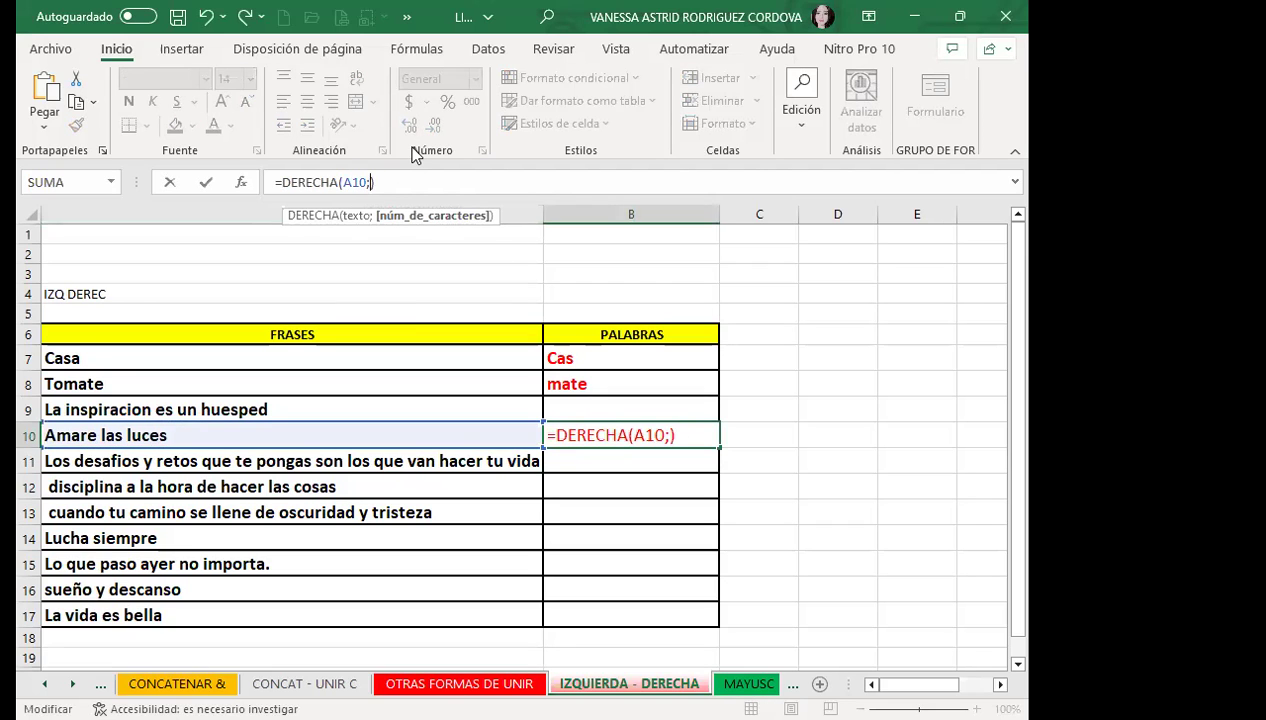
pyautogui.write('6')
pyautogui.press('Return')
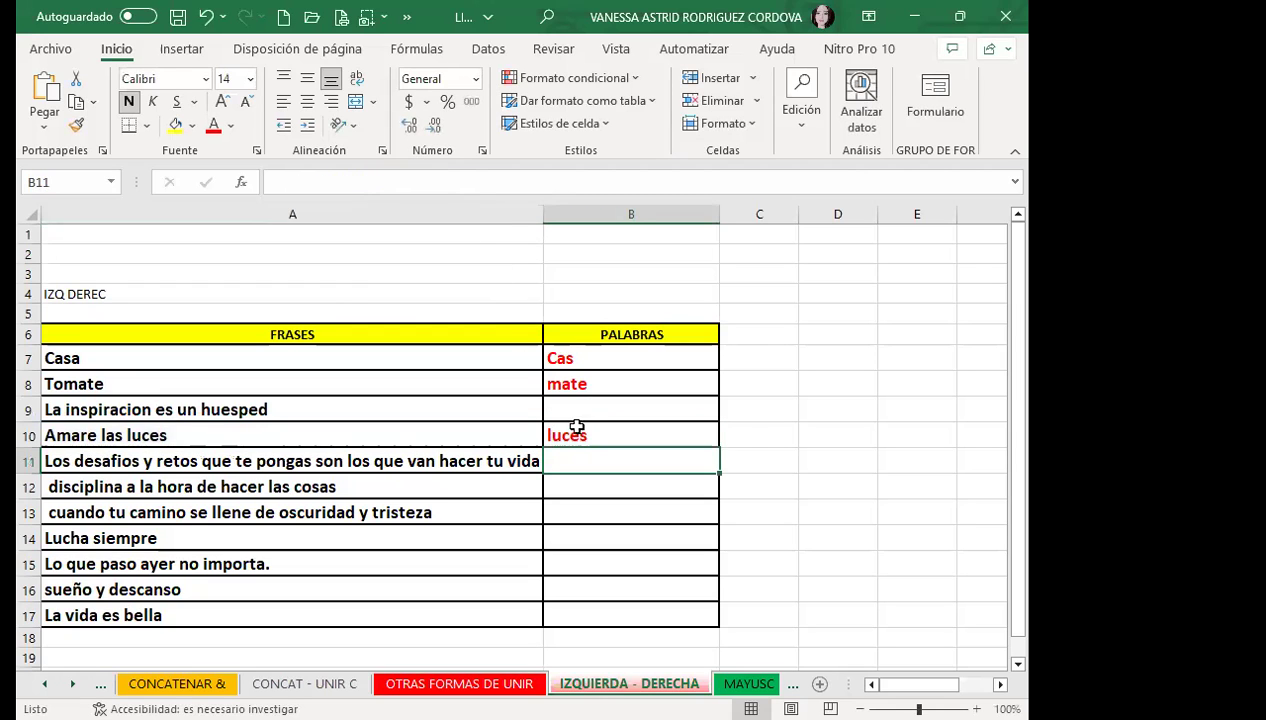
pyautogui.click(598, 435)
pyautogui.doubleClick(622, 430)
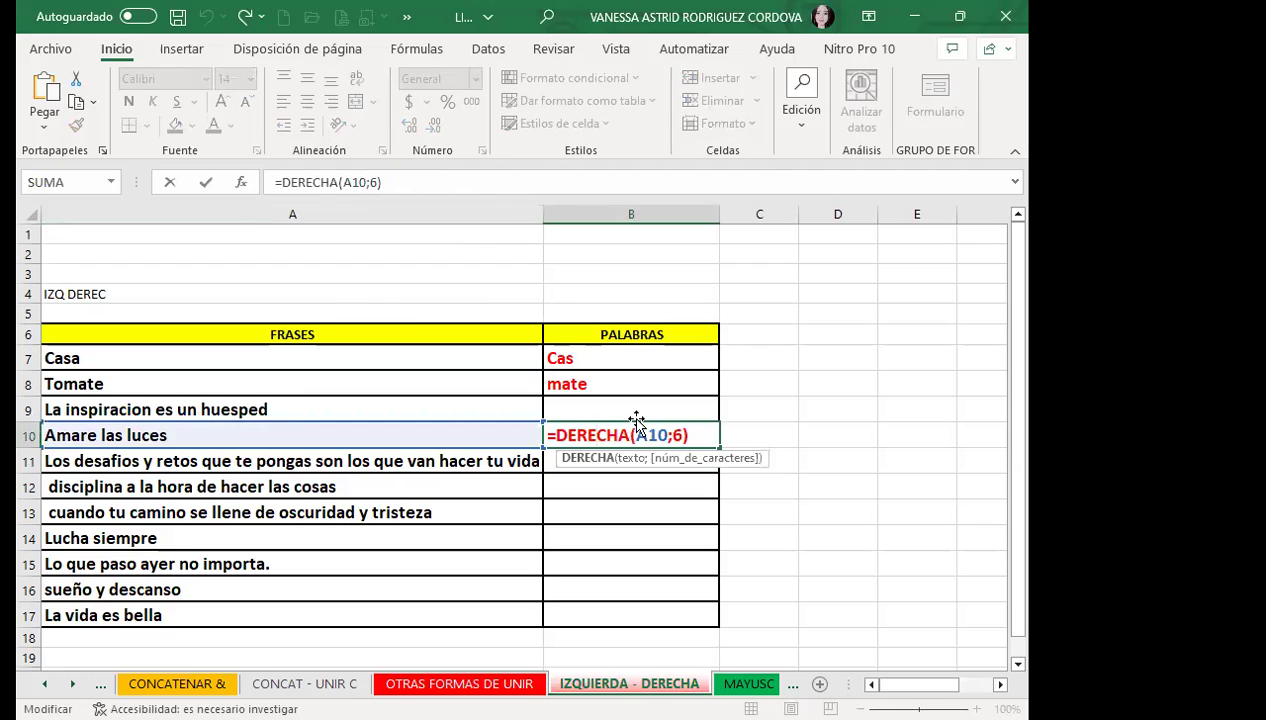
pyautogui.press('Return')
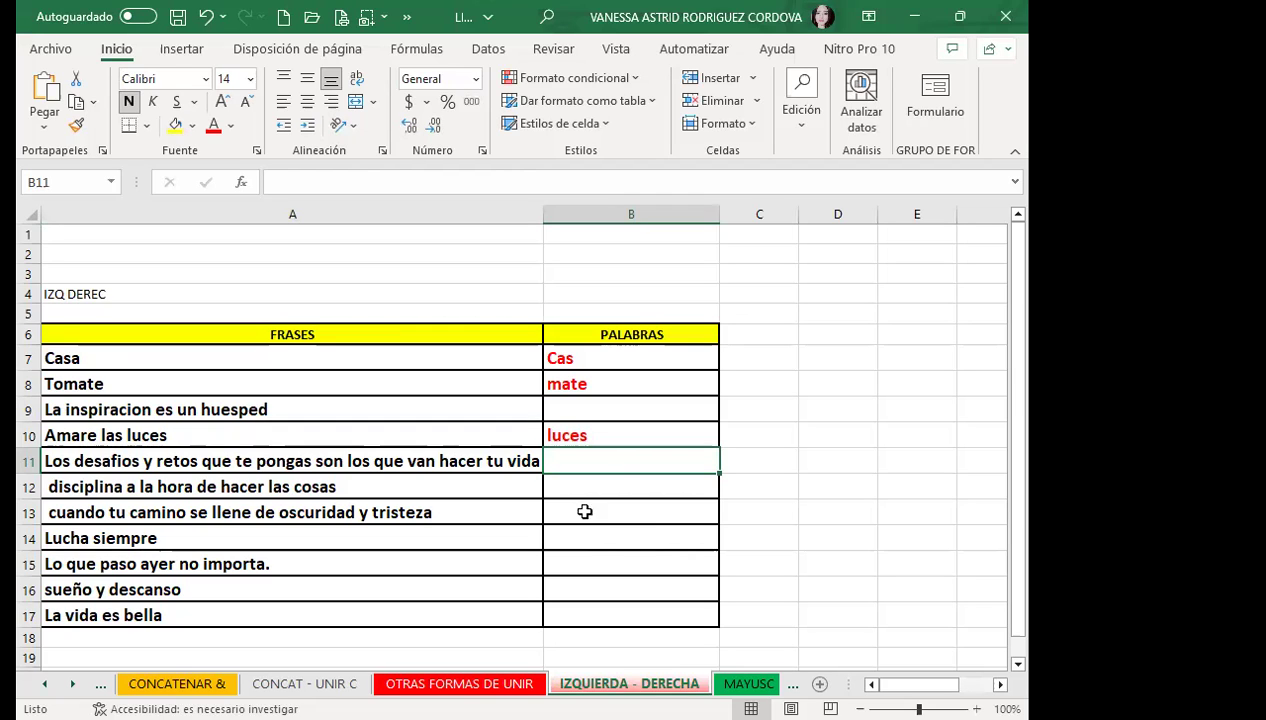
# Step: Enter =IZQUIERDA(A12;3) in B12 for the disciplina phrase
pyautogui.click(48, 488)
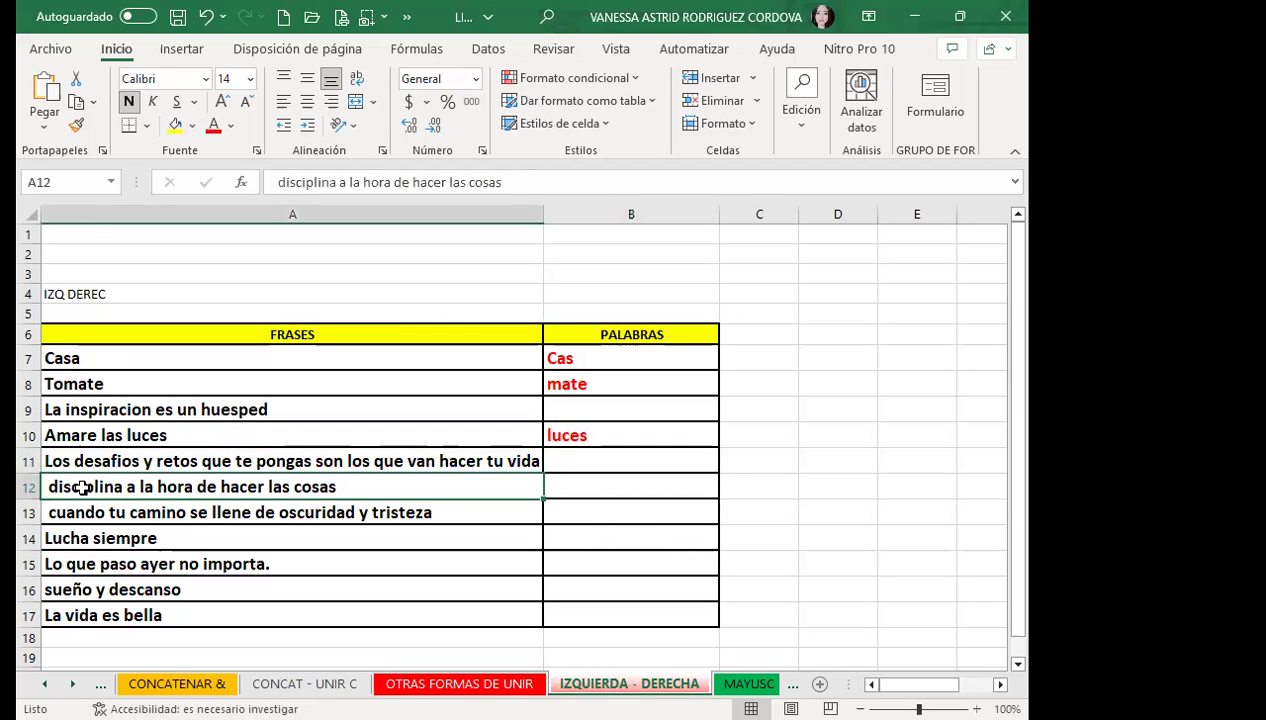
pyautogui.click(586, 489)
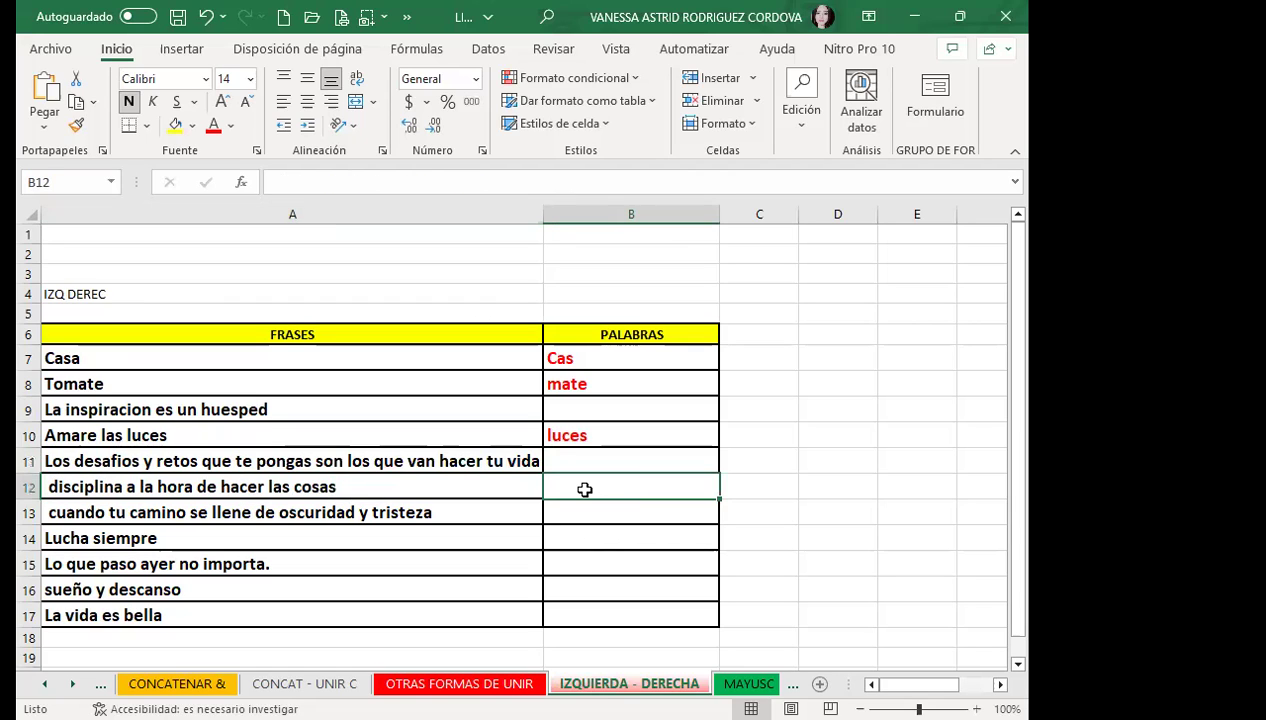
pyautogui.write('=')
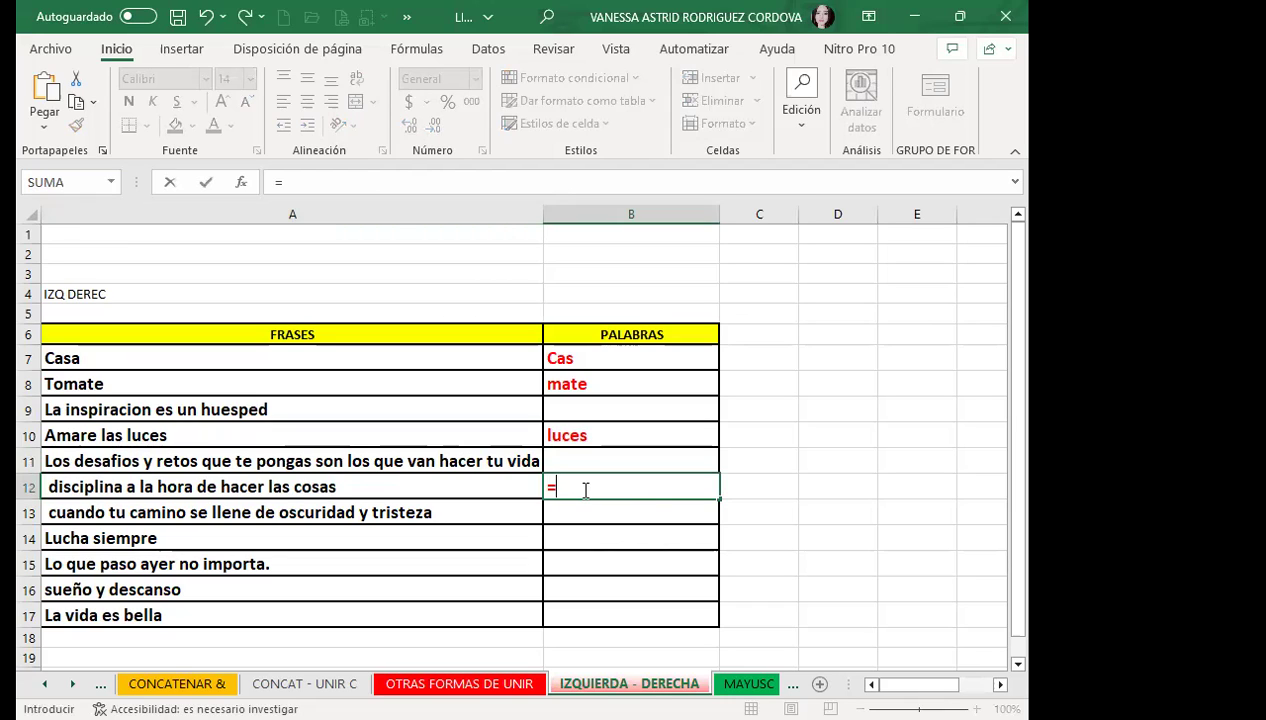
pyautogui.write('IZ')
pyautogui.press('Tab')
pyautogui.click(442, 485)
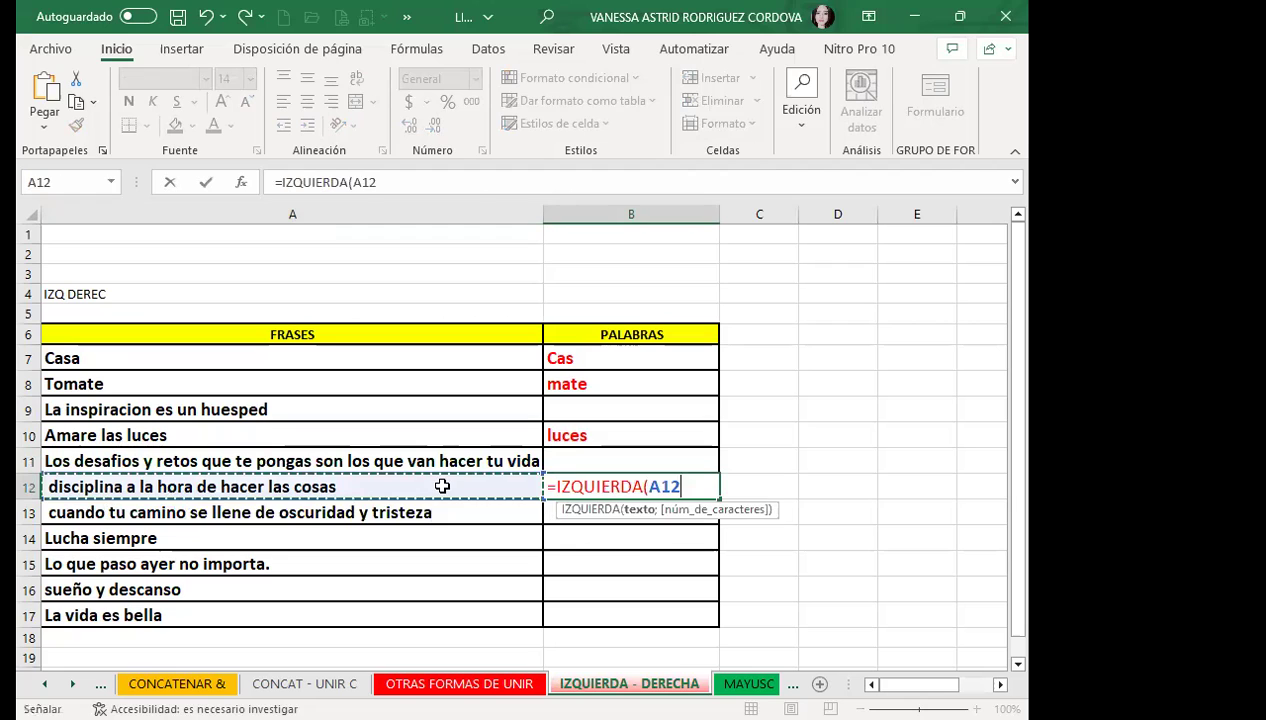
pyautogui.write(';')
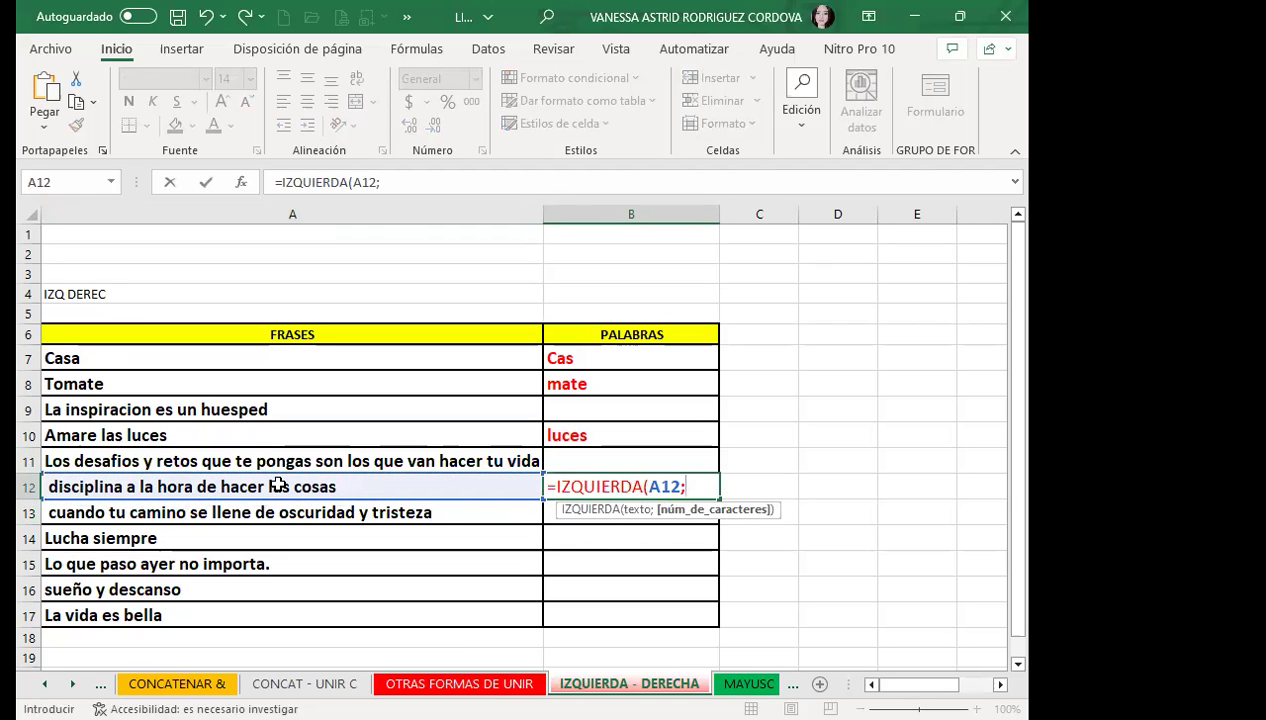
pyautogui.write('3)')
pyautogui.press('Return')
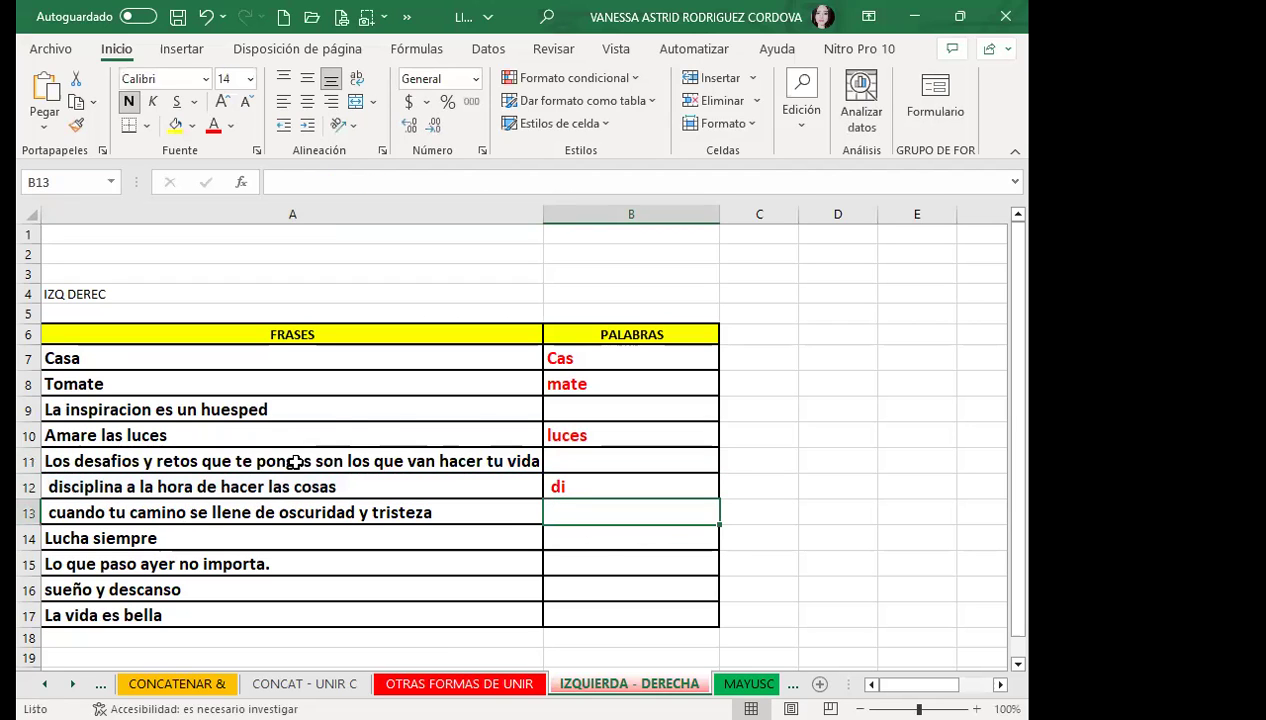
# Step: Check B12's result, then open the phrase in A12 for editing
pyautogui.click(575, 481)
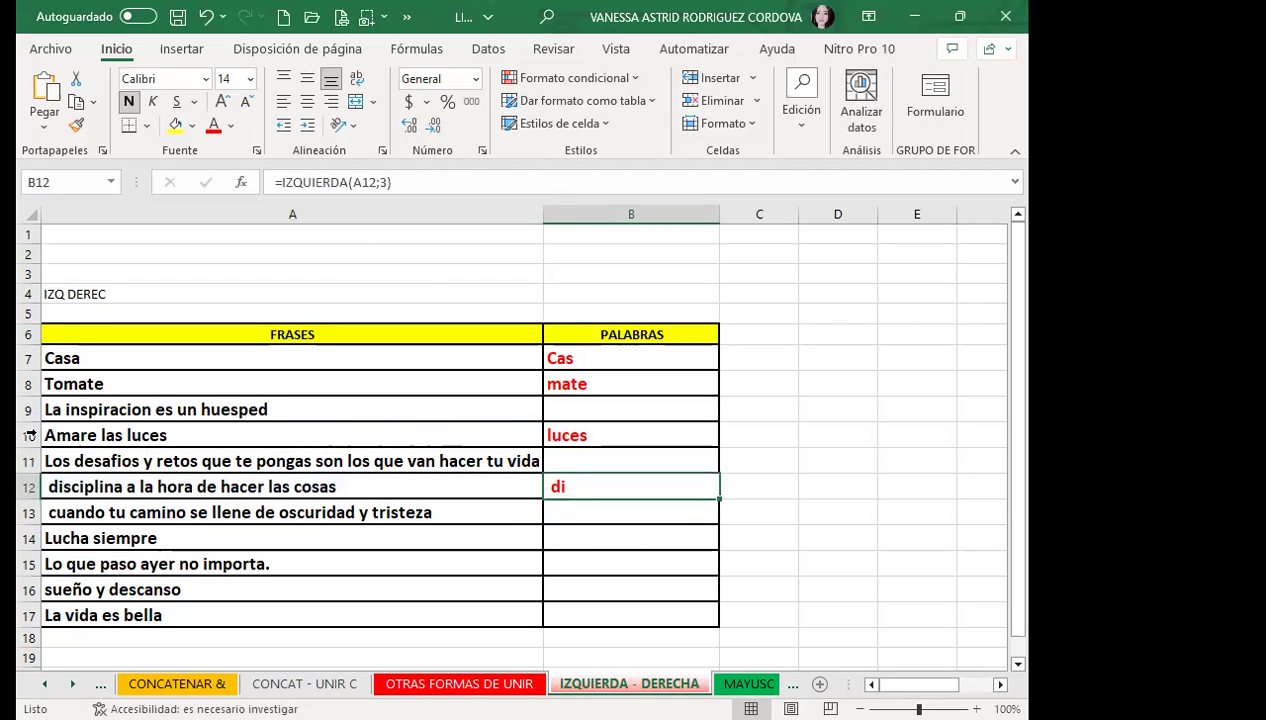
pyautogui.click(52, 487)
pyautogui.doubleClick(52, 487)
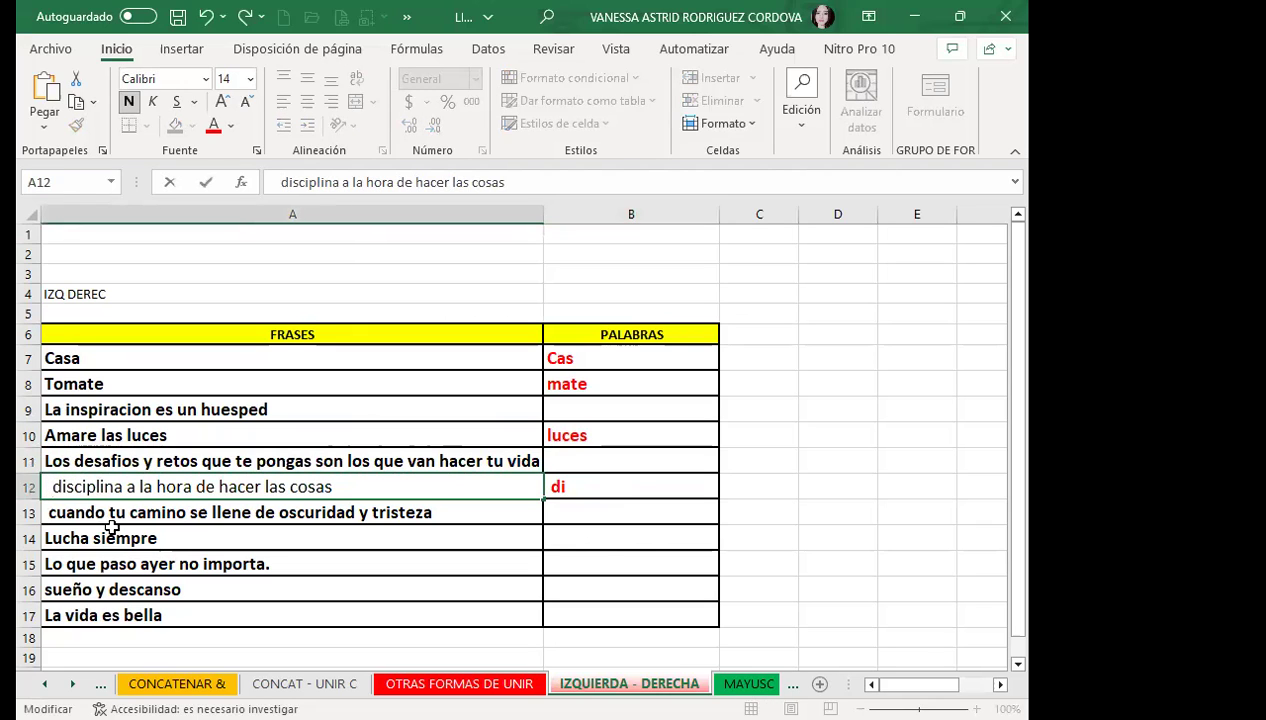
# Step: Add extra leading spaces to the phrase in A12
pyautogui.click(248, 528)
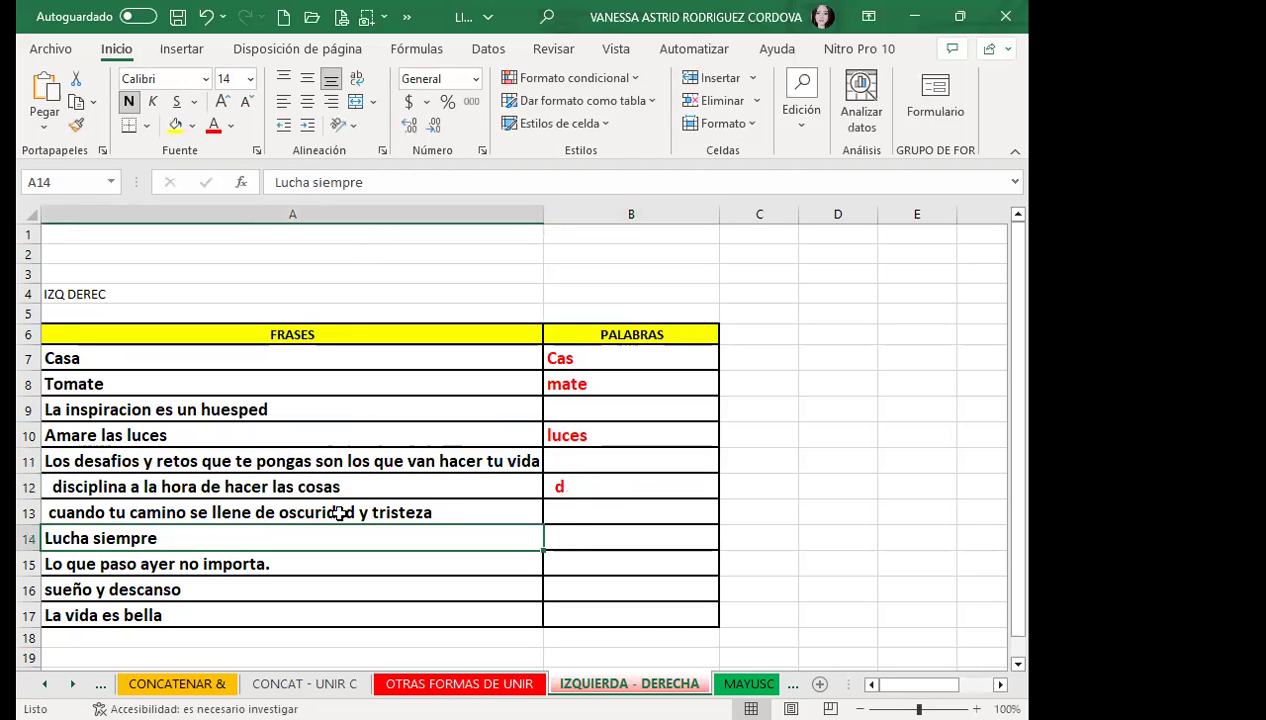
pyautogui.doubleClick(56, 487)
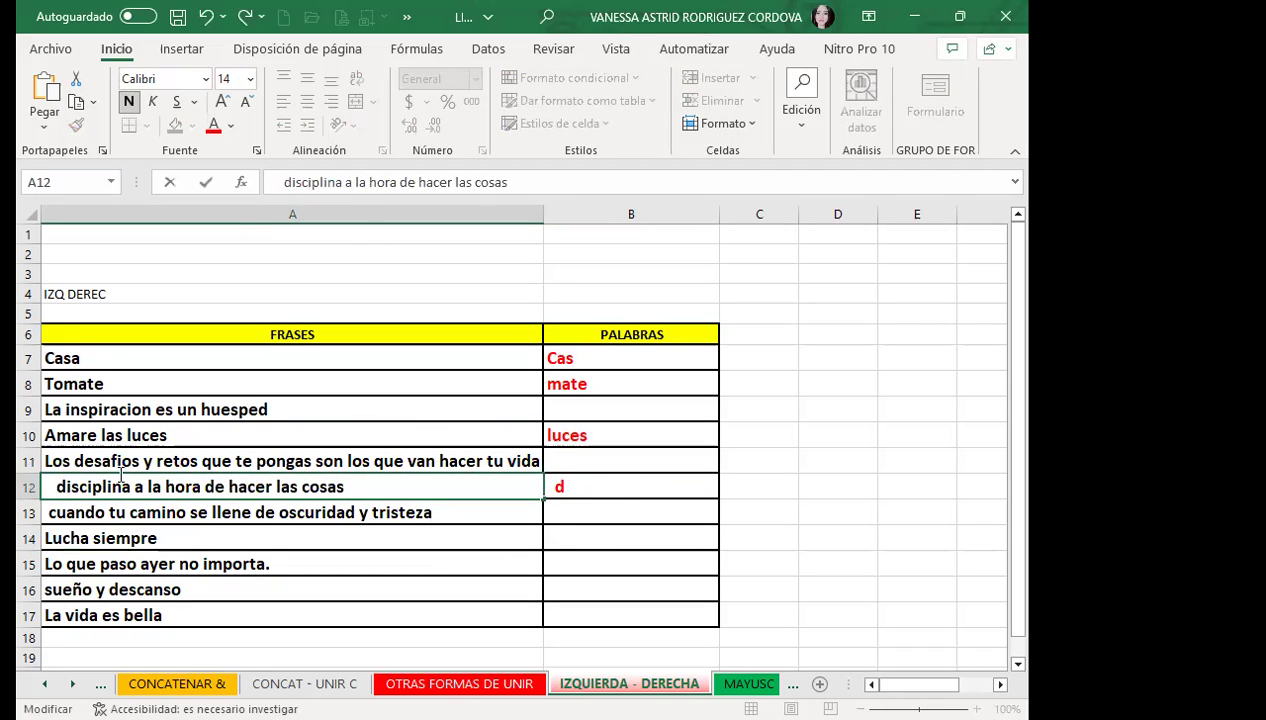
pyautogui.click(232, 530)
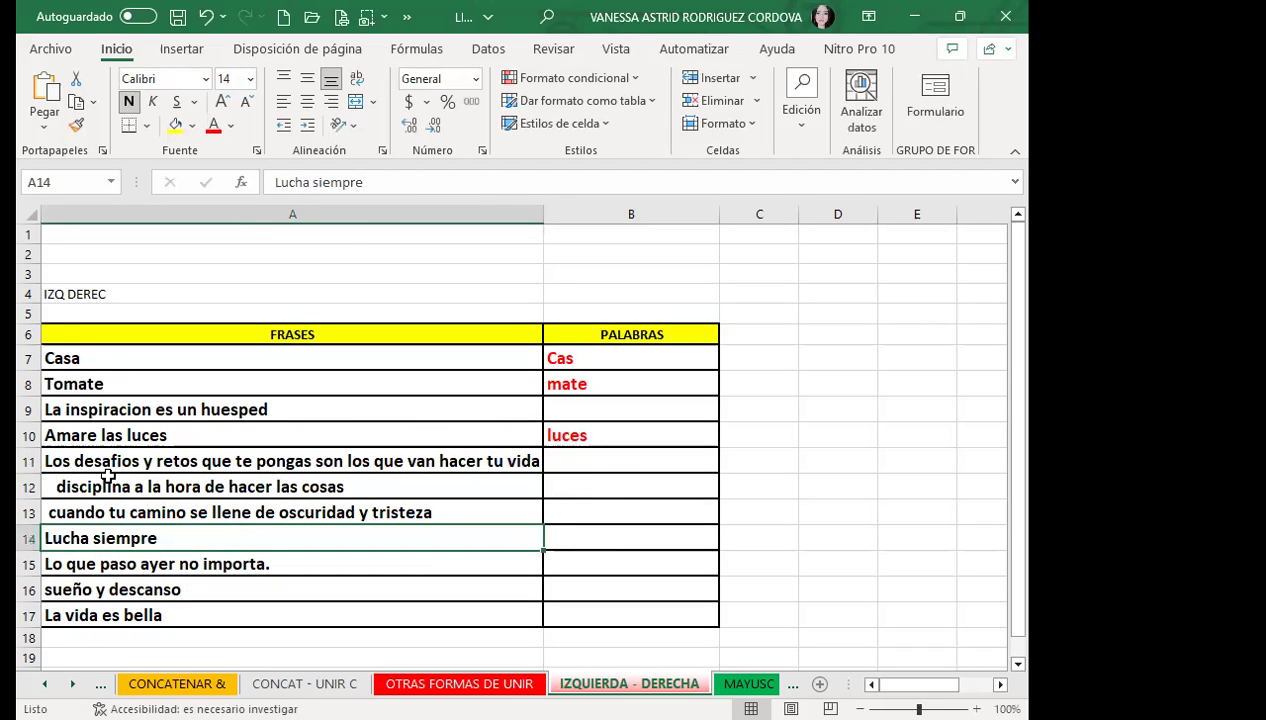
# Step: Change B12's formula to =IZQUIERDA(A12;5) so it takes the first 5 characters
pyautogui.click(571, 481)
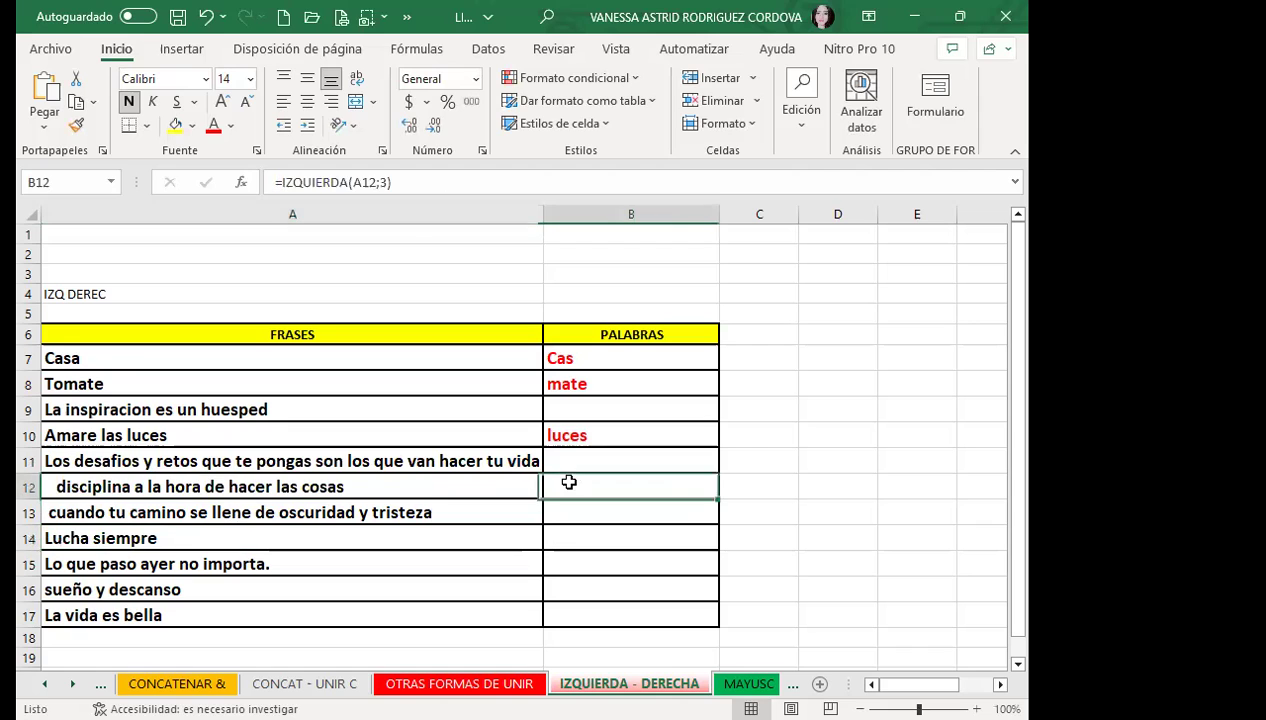
pyautogui.doubleClick(571, 481)
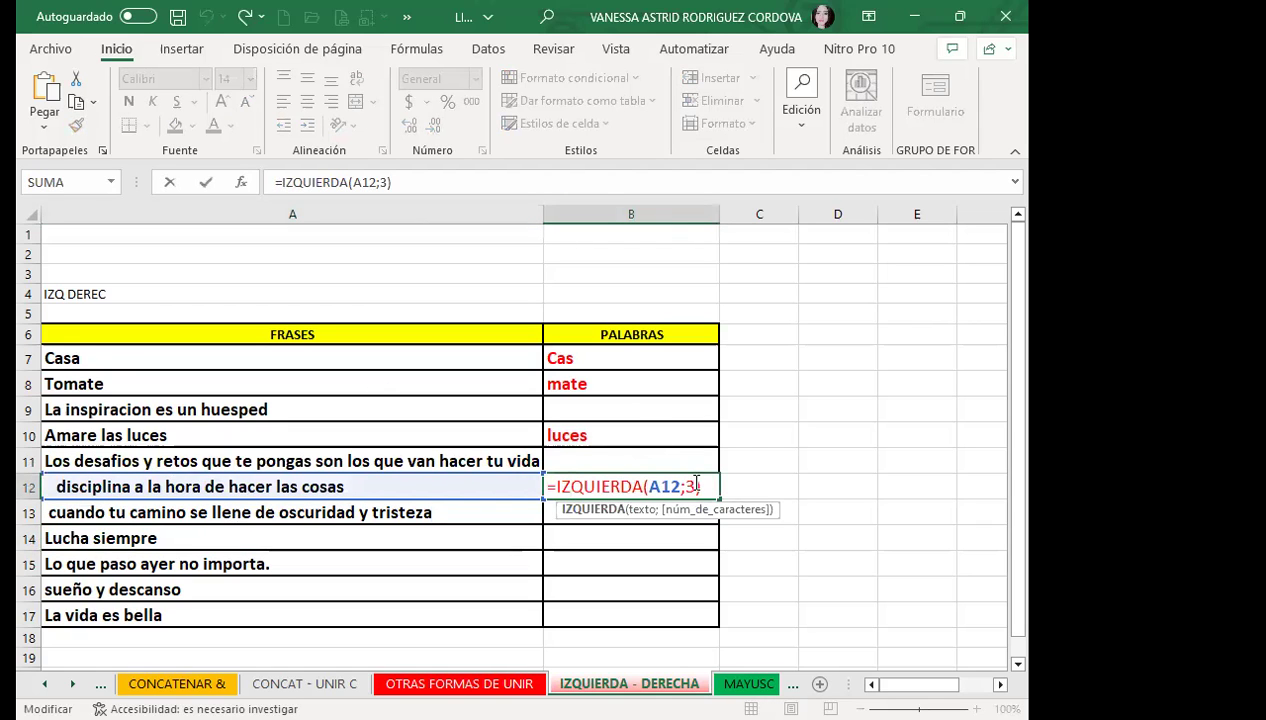
pyautogui.press('BackSpace')
pyautogui.write('5')
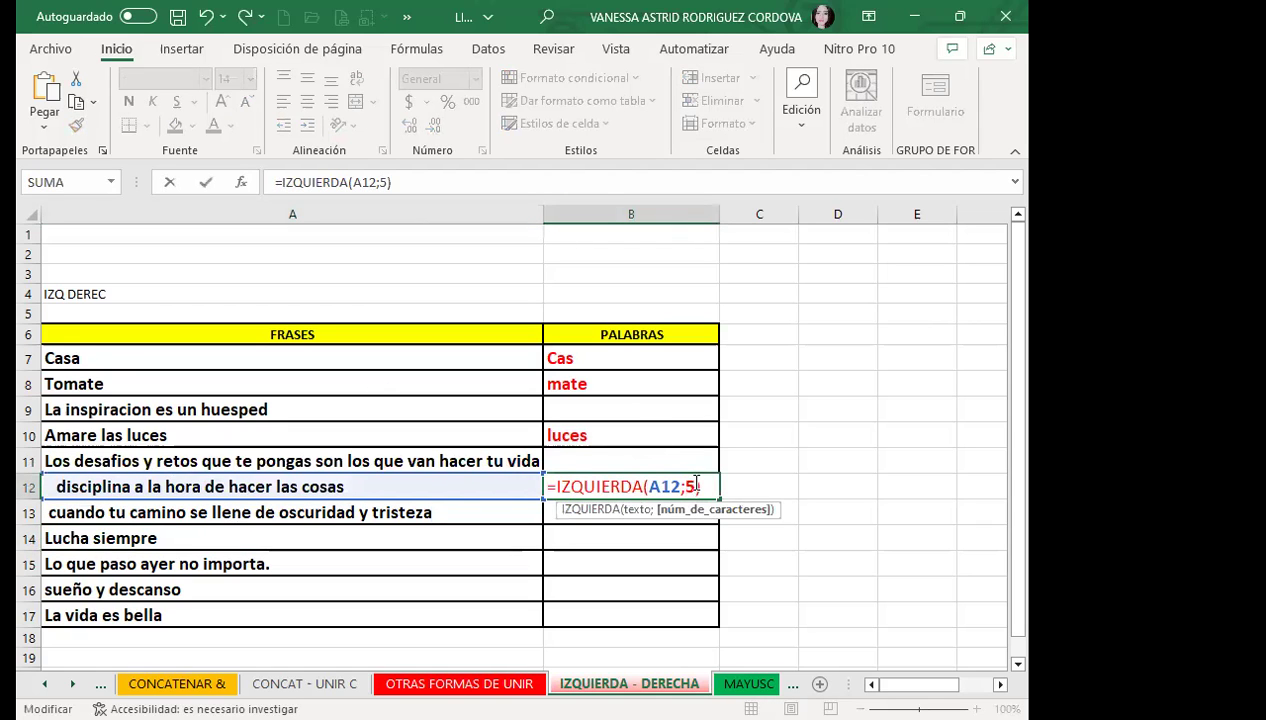
pyautogui.press('Return')
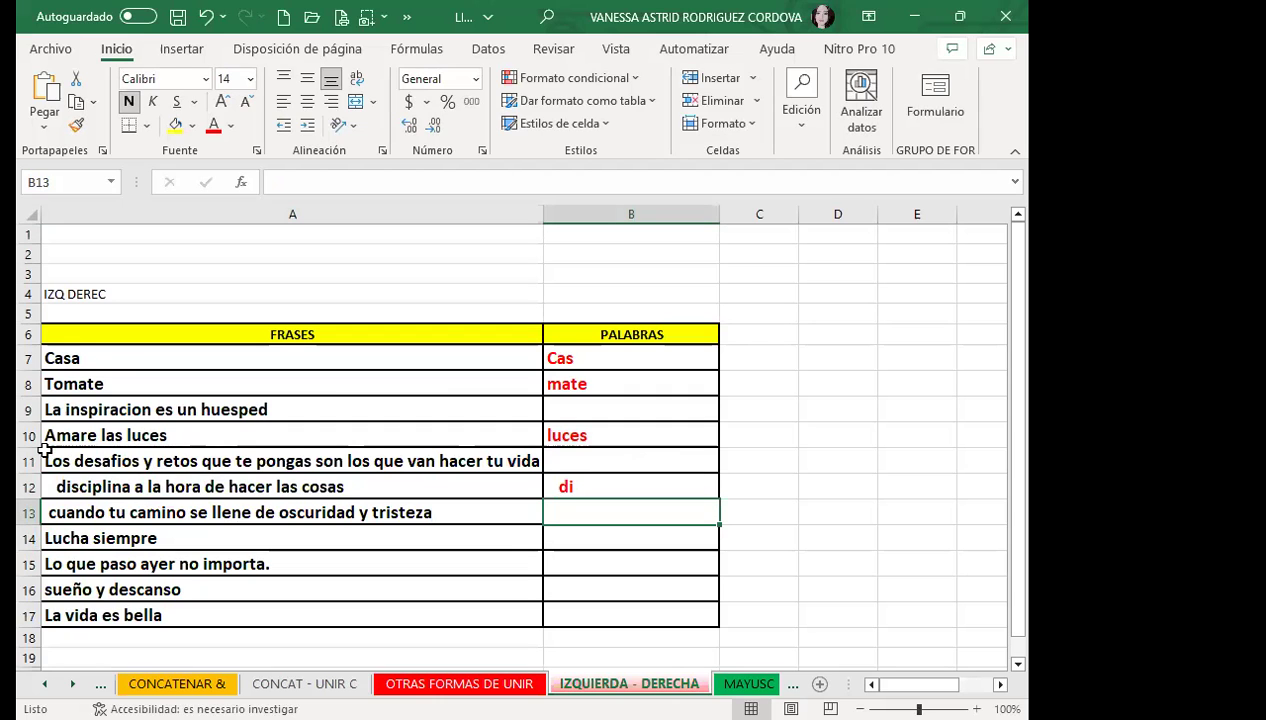
# Step: Recheck the A12 phrase, then switch to the MAYUSC–MINUSC slide in PowerPoint
pyautogui.doubleClick(160, 488)
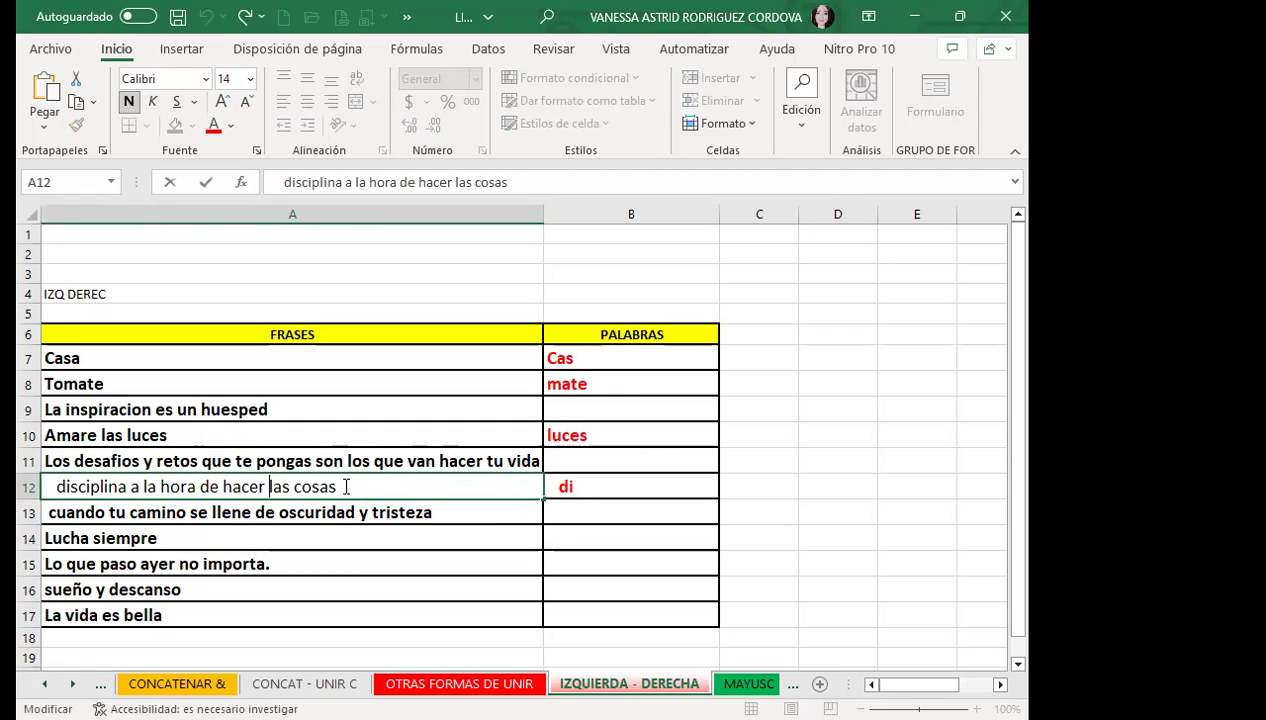
pyautogui.click(614, 487)
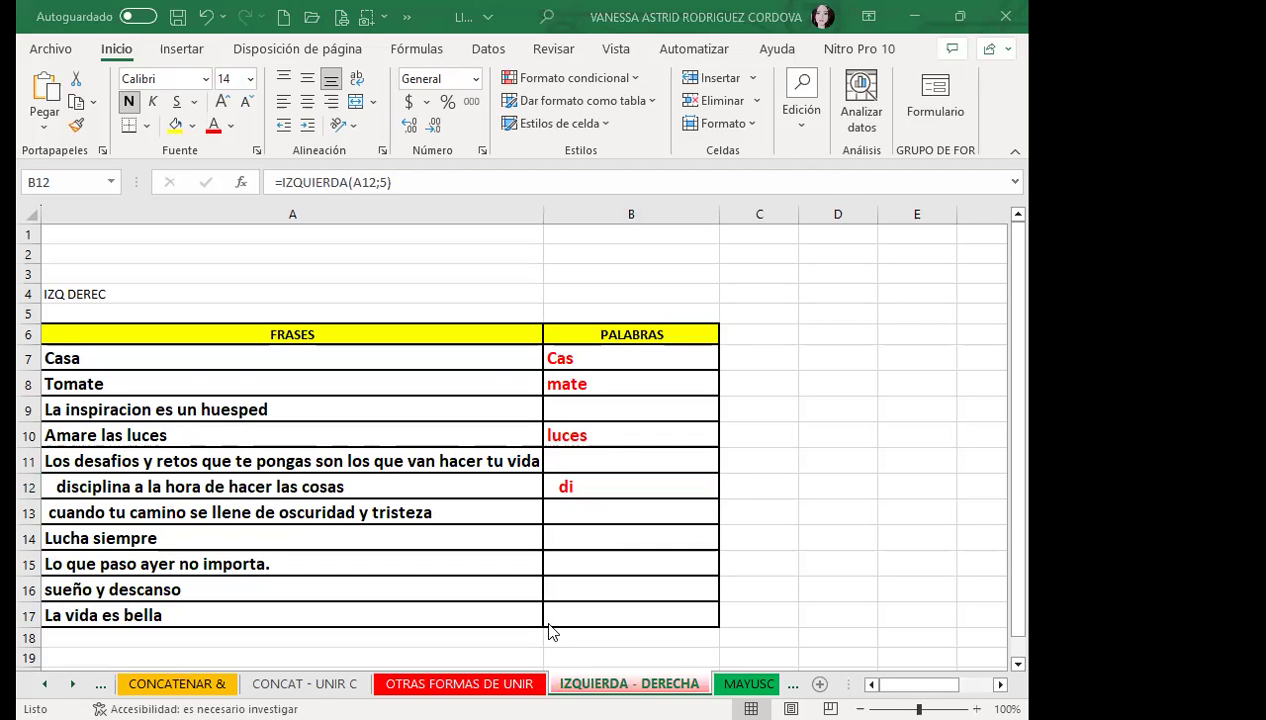
pyautogui.hotkey('alt', 'Tab')
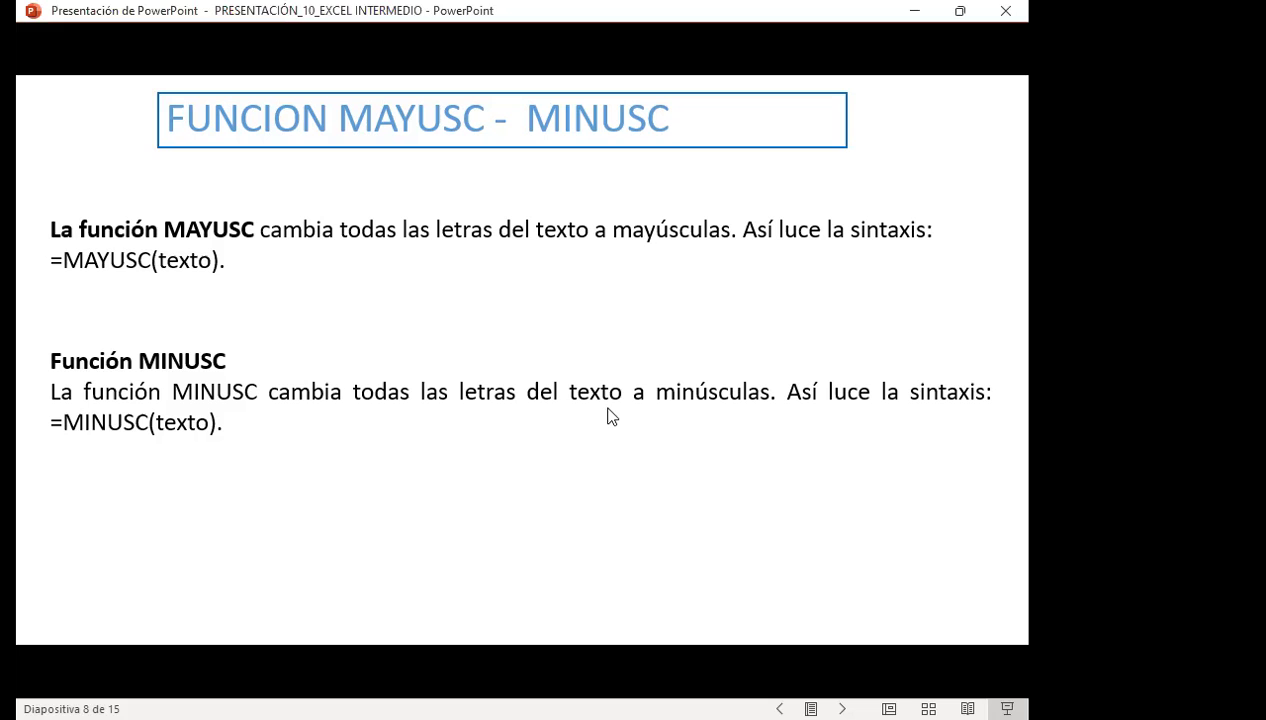
# Step: Present slide 9 on =NOMPROPIO(texto), then switch back to the Excel workbook
pyautogui.click(616, 487)
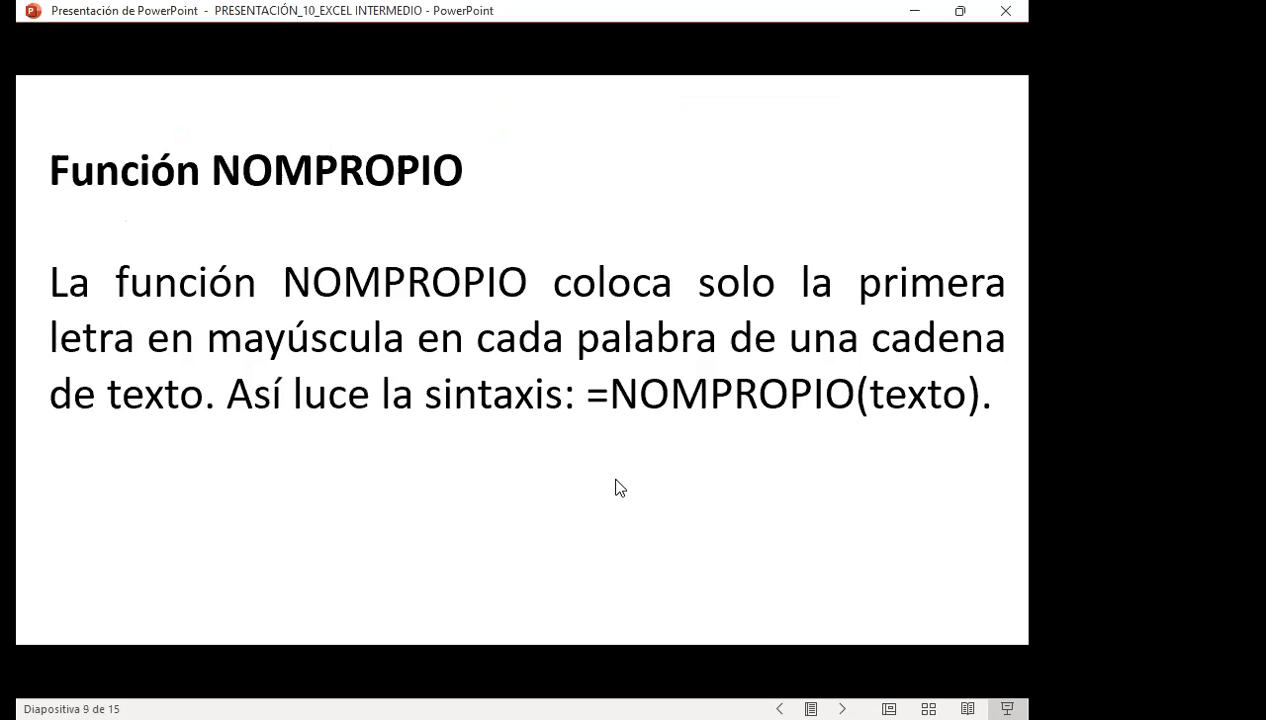
pyautogui.press('Left')
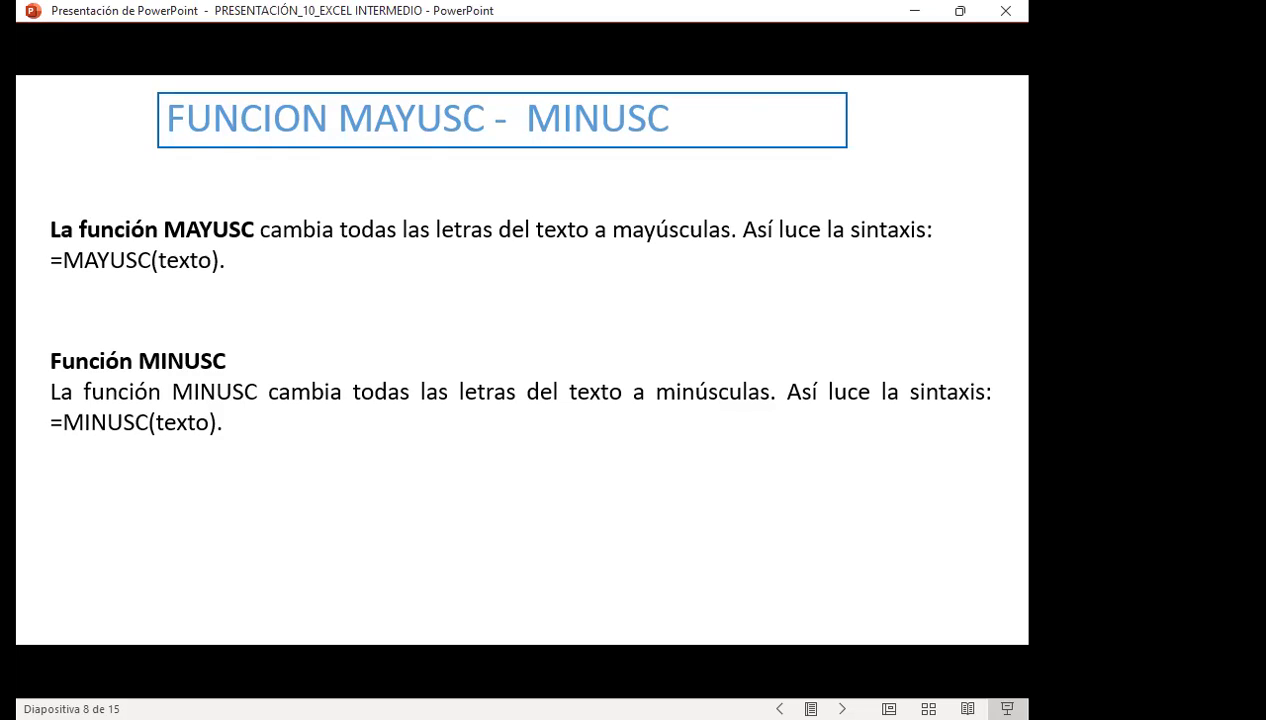
pyautogui.press('Right')
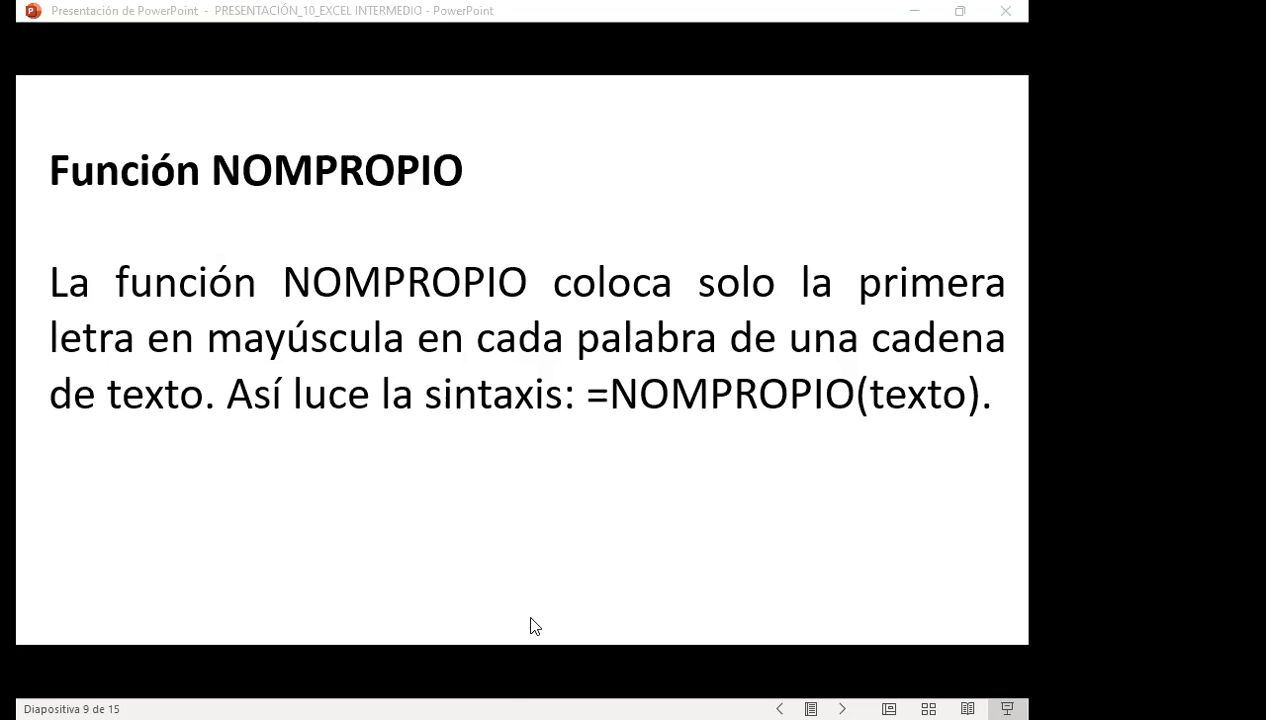
pyautogui.hotkey('alt', 'Tab')
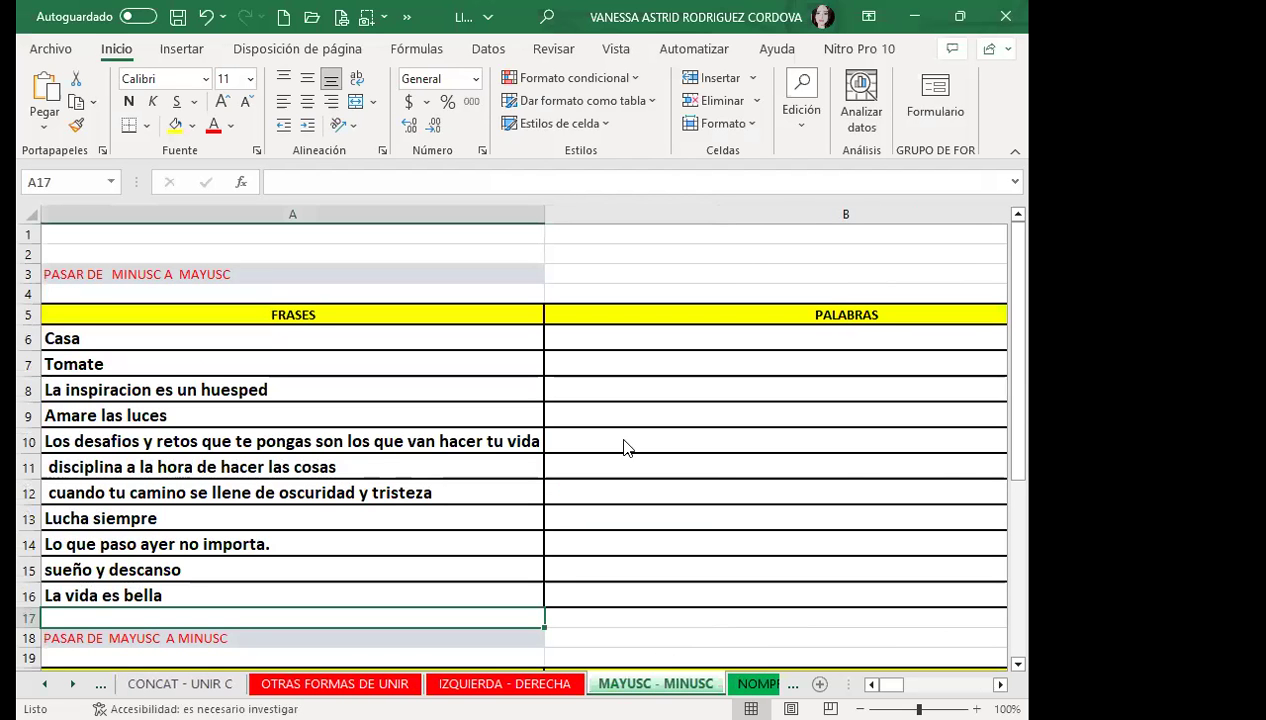
pyautogui.click(638, 336)
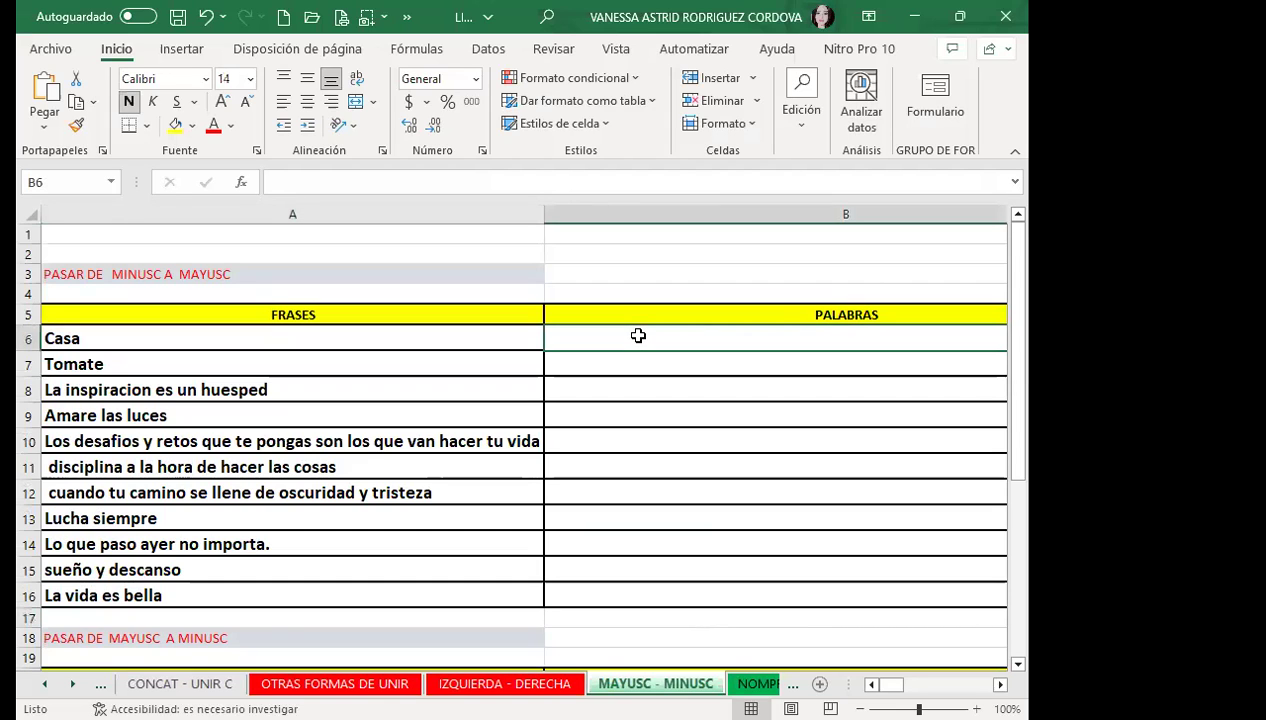
pyautogui.write('=')
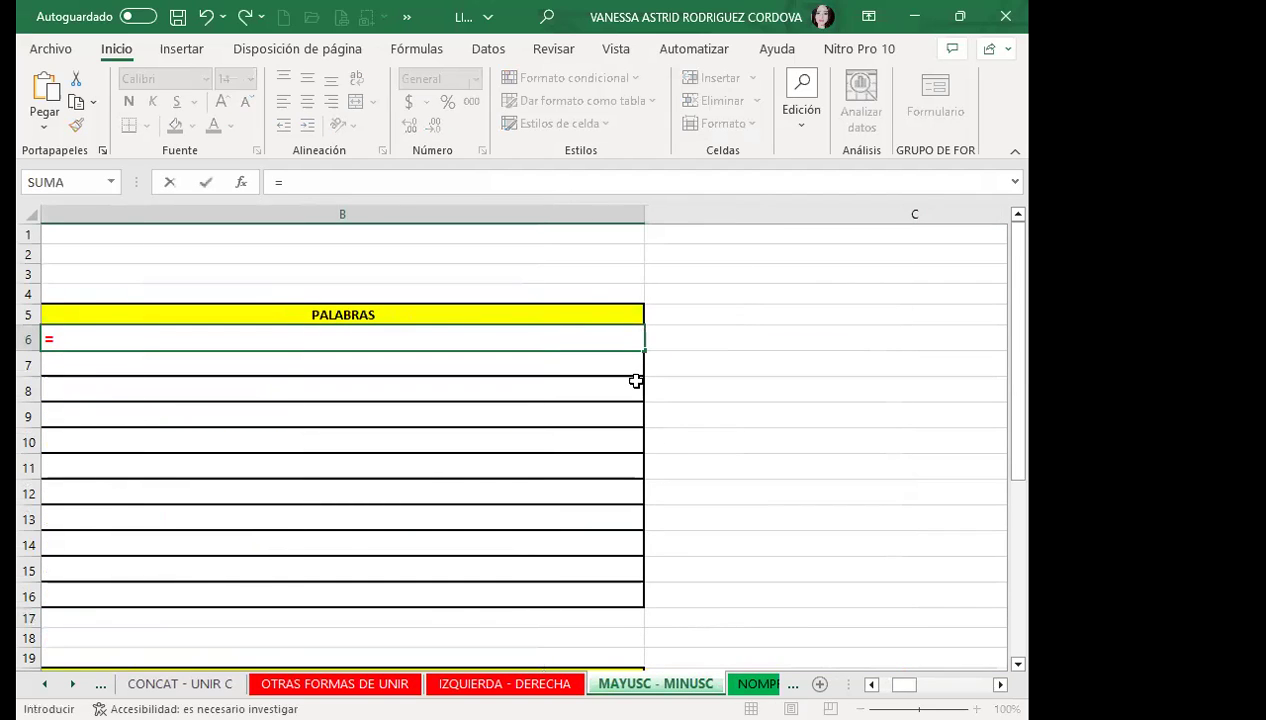
pyautogui.click(688, 417)
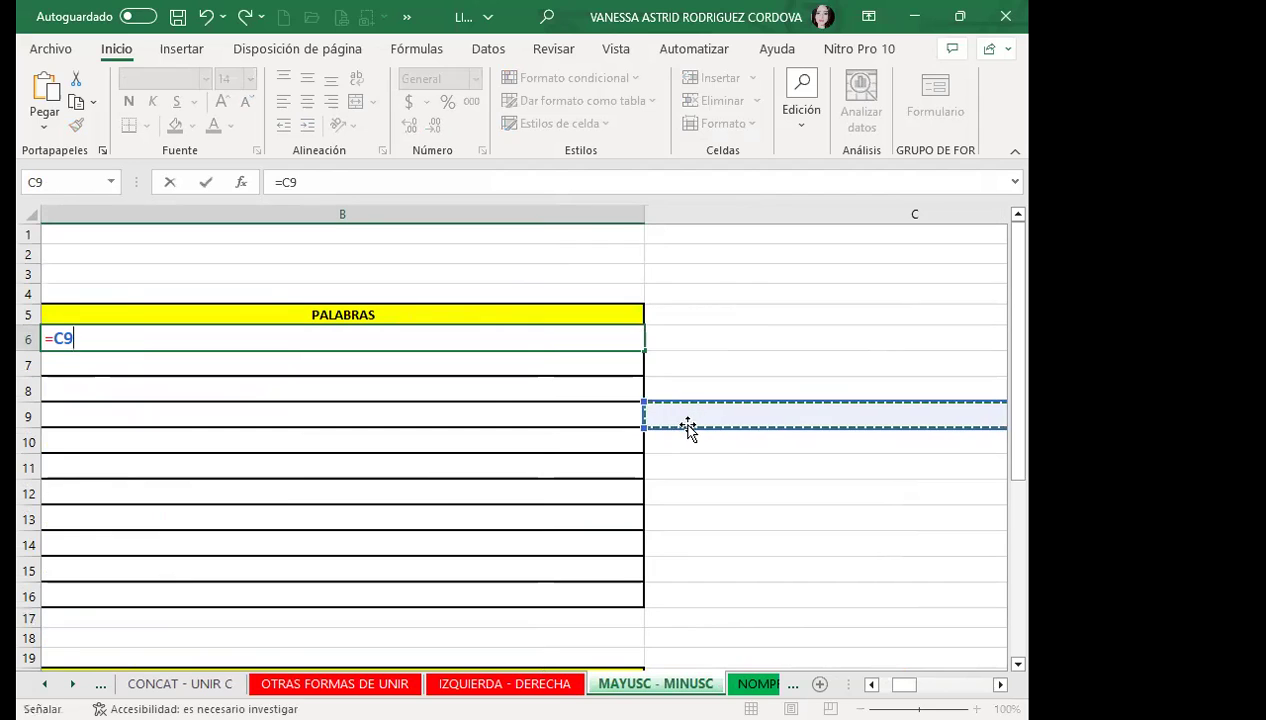
pyautogui.press('Escape')
pyautogui.scroll(-2, 506, 404)
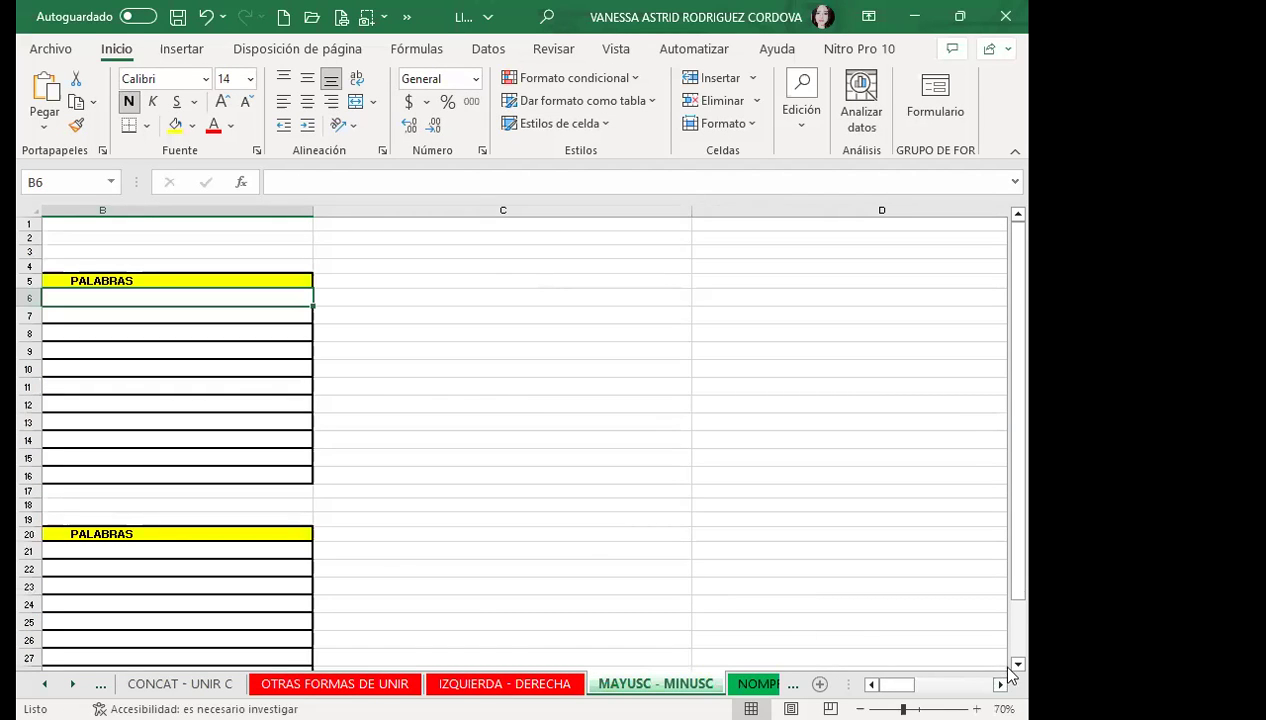
pyautogui.click(449, 470)
pyautogui.press('Left')
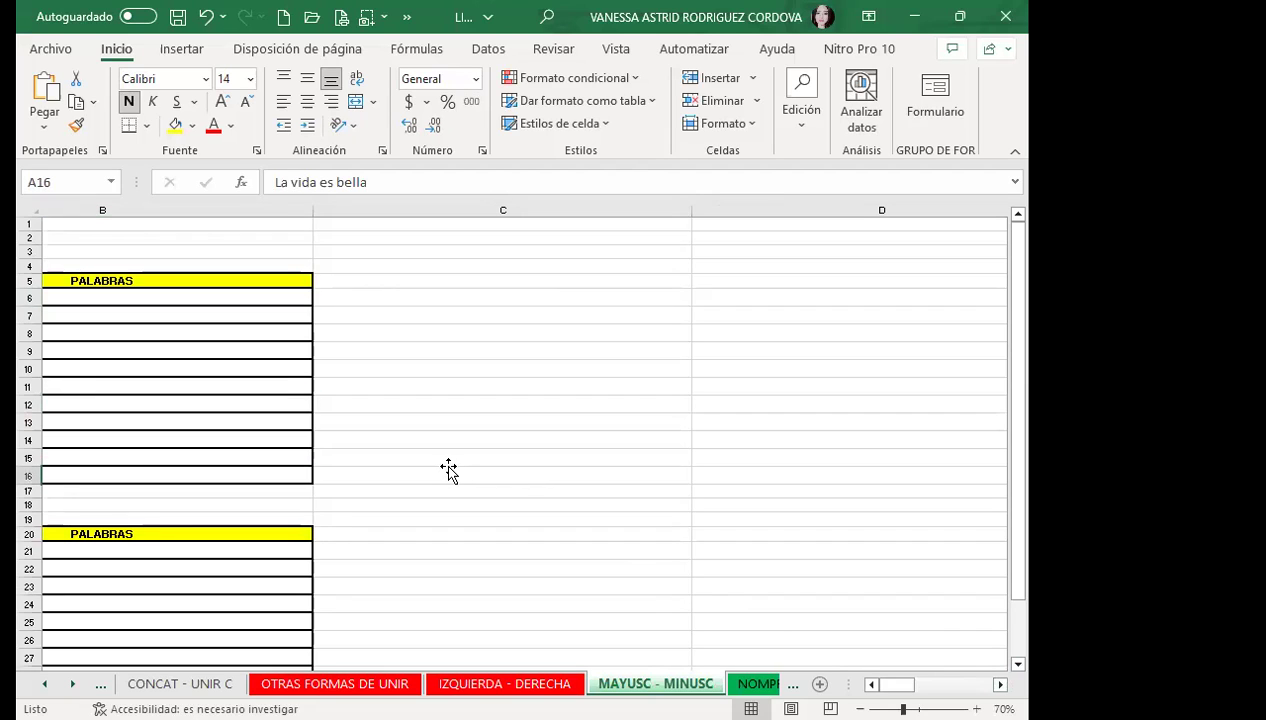
pyautogui.press('Up')
pyautogui.press('Up')
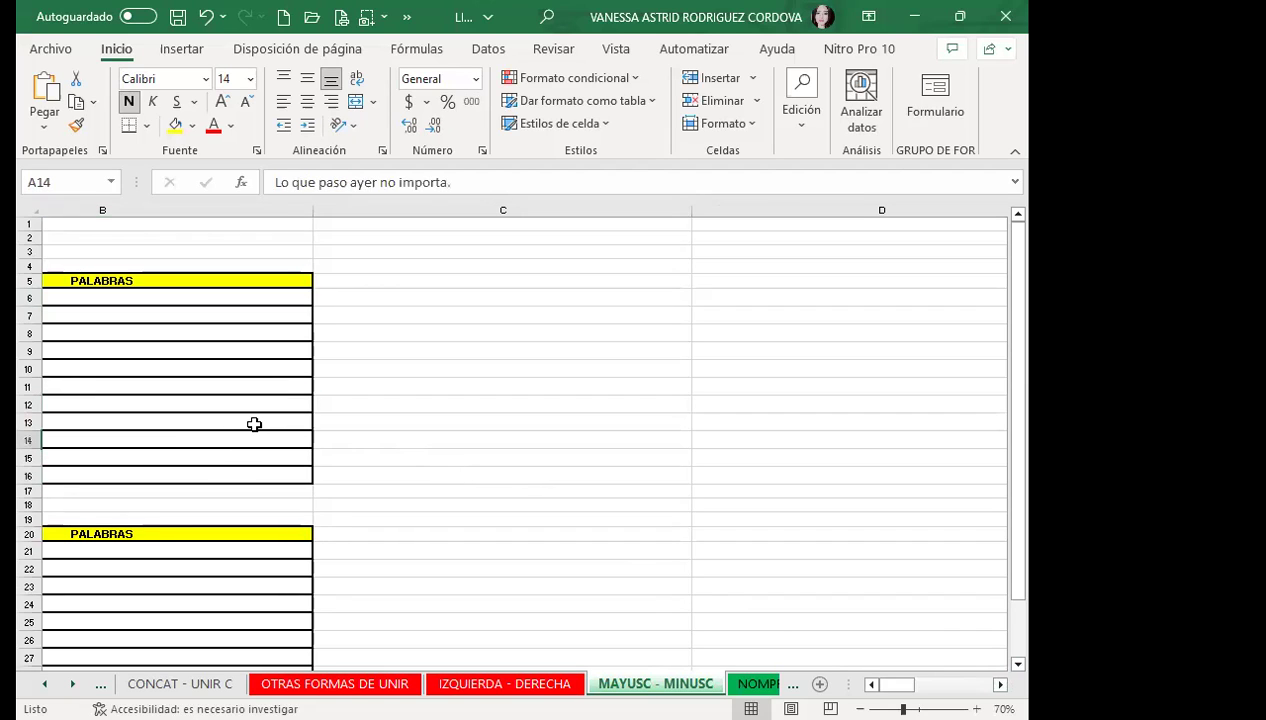
pyautogui.press('Up')
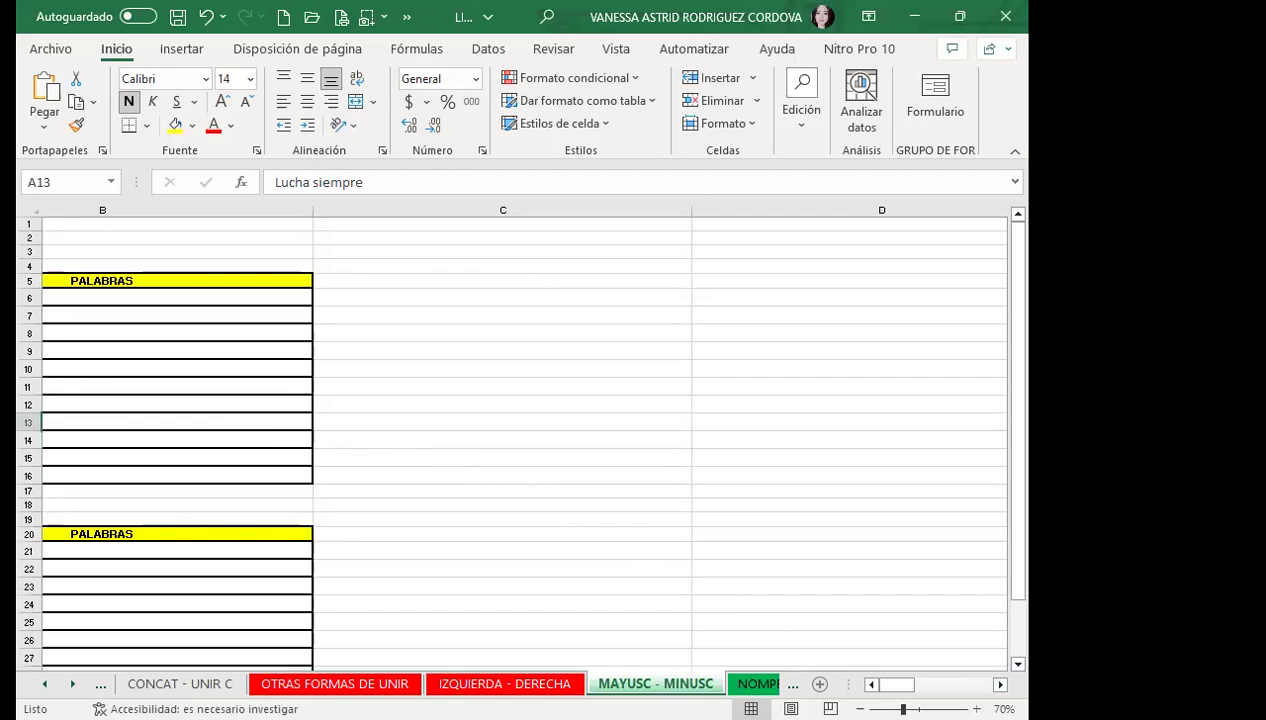
pyautogui.click(180, 351)
pyautogui.hotkey('ctrl', 'Home')
pyautogui.scroll(-2, 388, 371)
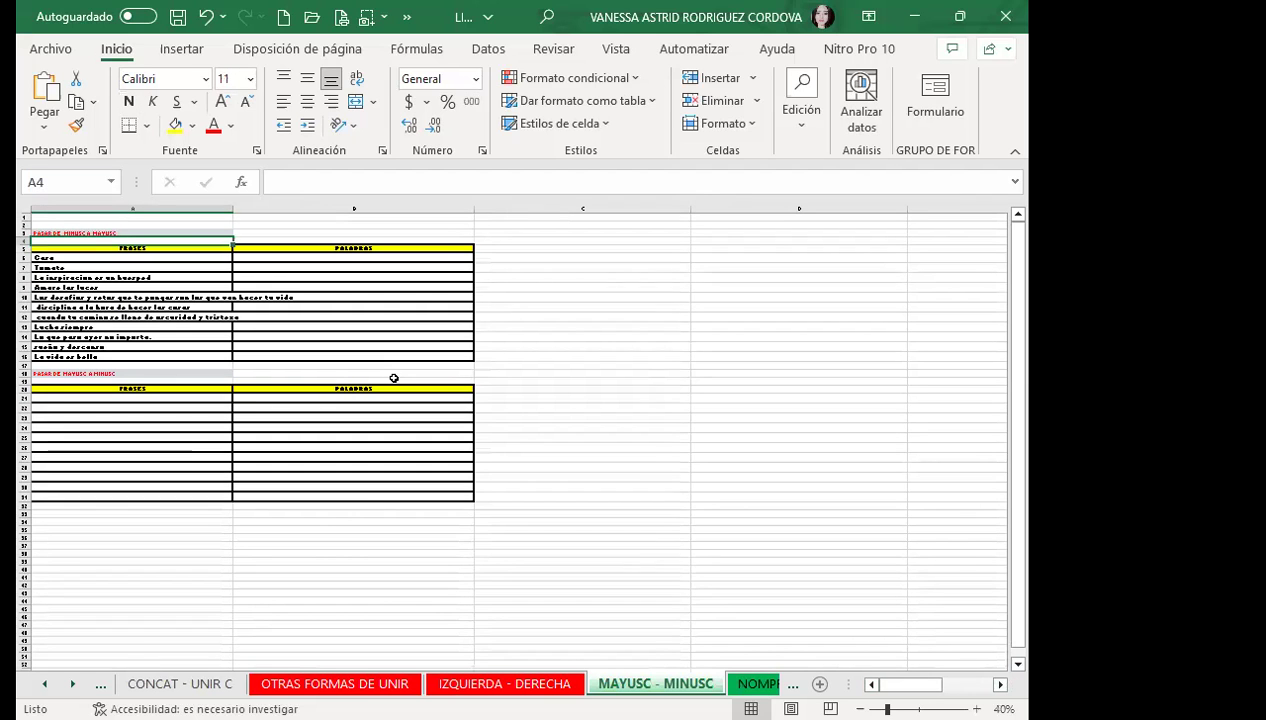
pyautogui.keyDown('ctrl'); pyautogui.scroll(1, 300, 356); pyautogui.keyUp('ctrl')
pyautogui.keyDown('ctrl'); pyautogui.scroll(1, 275, 348); pyautogui.keyUp('ctrl')
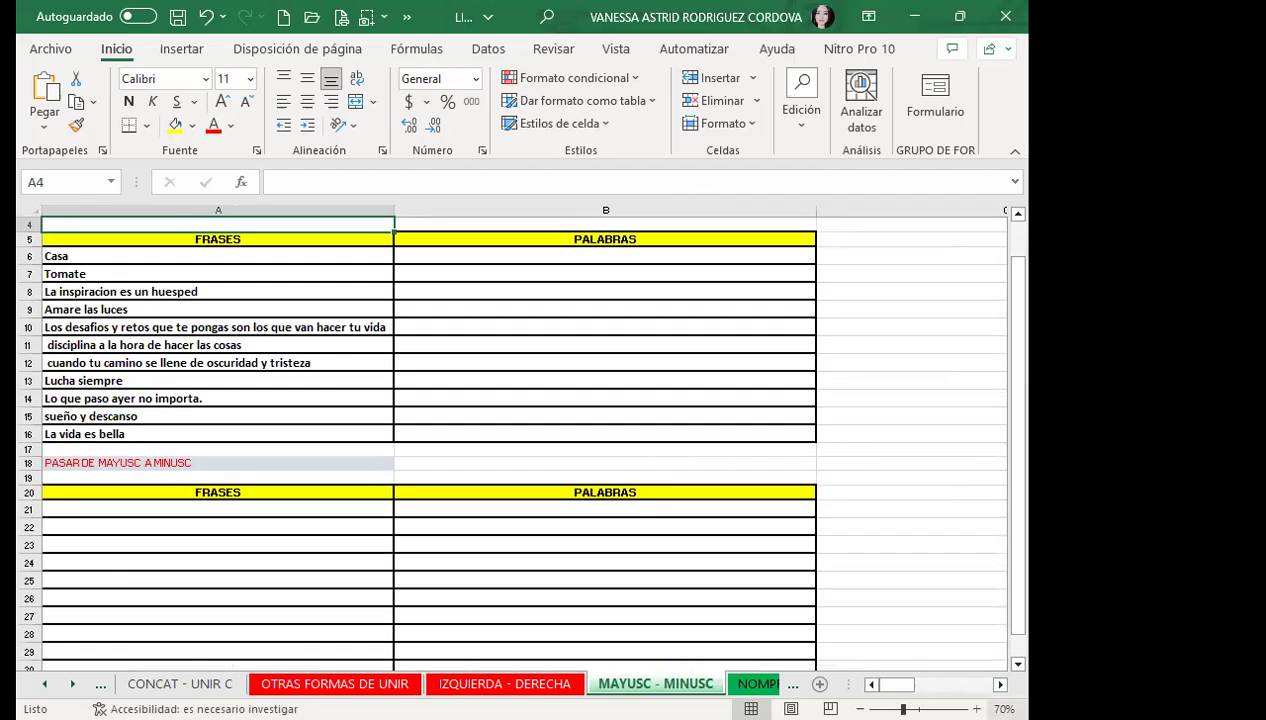
pyautogui.click(977, 708)
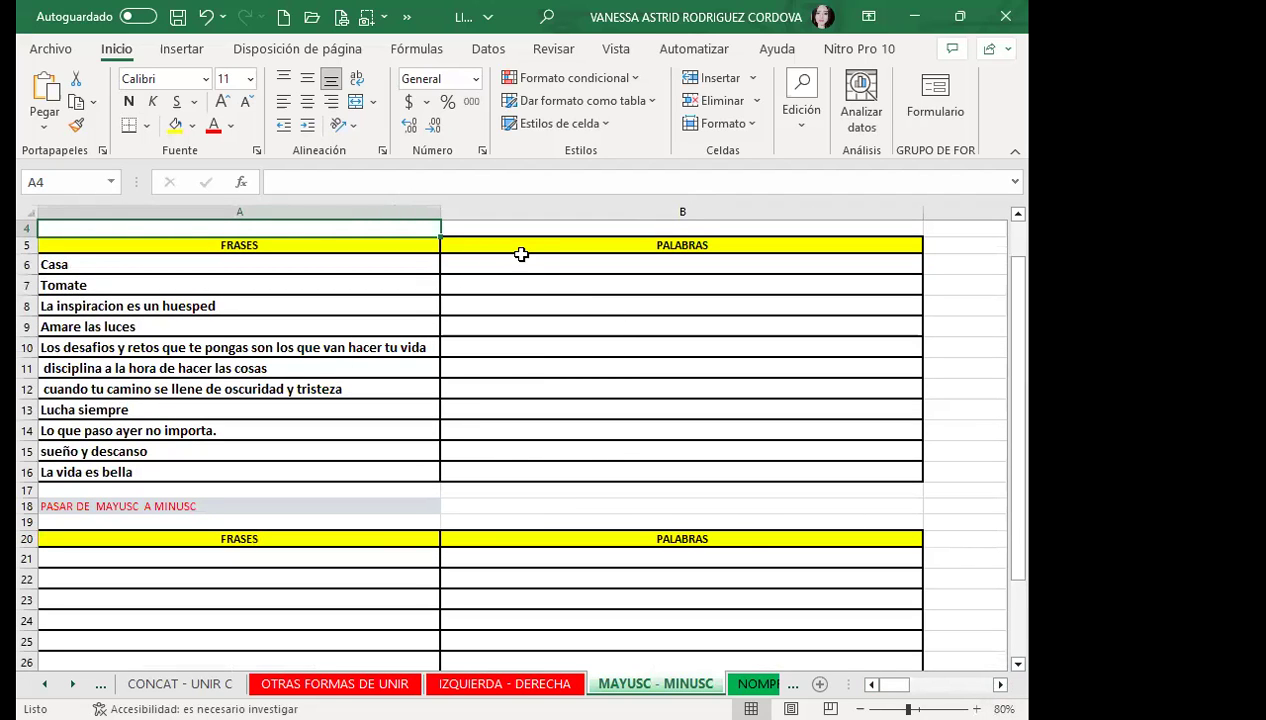
pyautogui.click(515, 262)
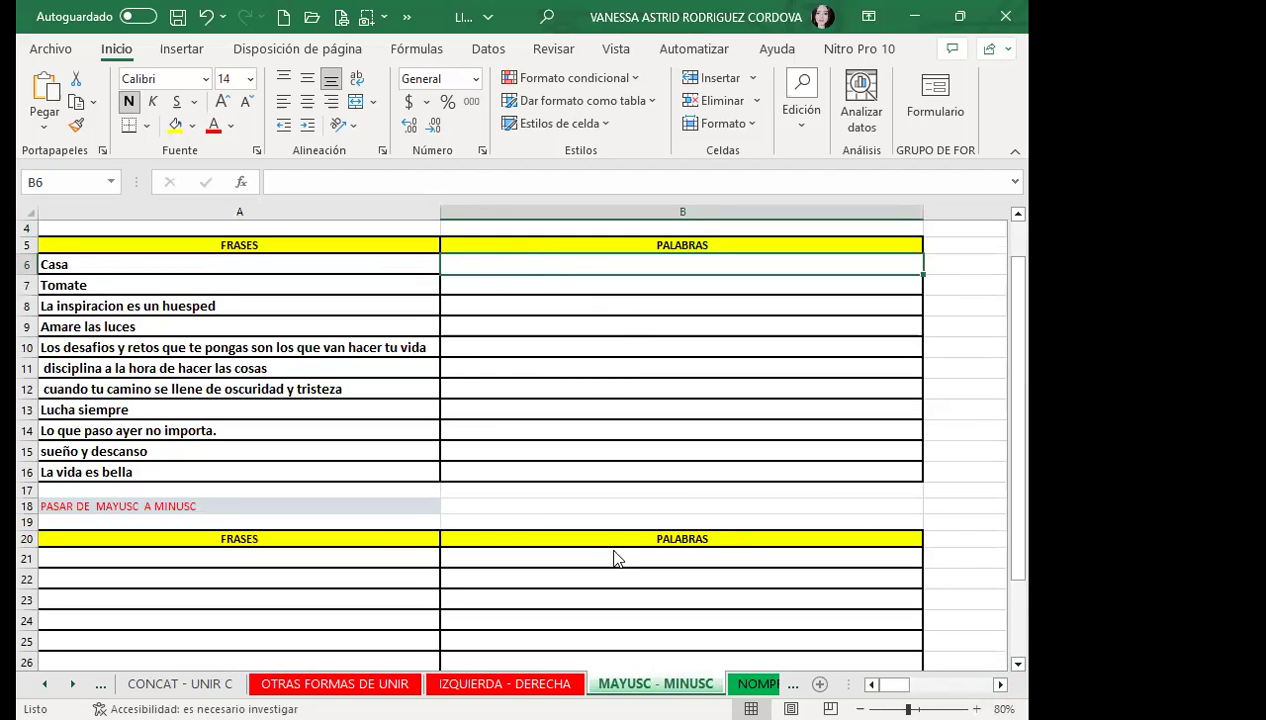
# Step: Enter =MAYUSC(A6) in B6 and fill it down to B16, capitalising every phrase
pyautogui.write('=')
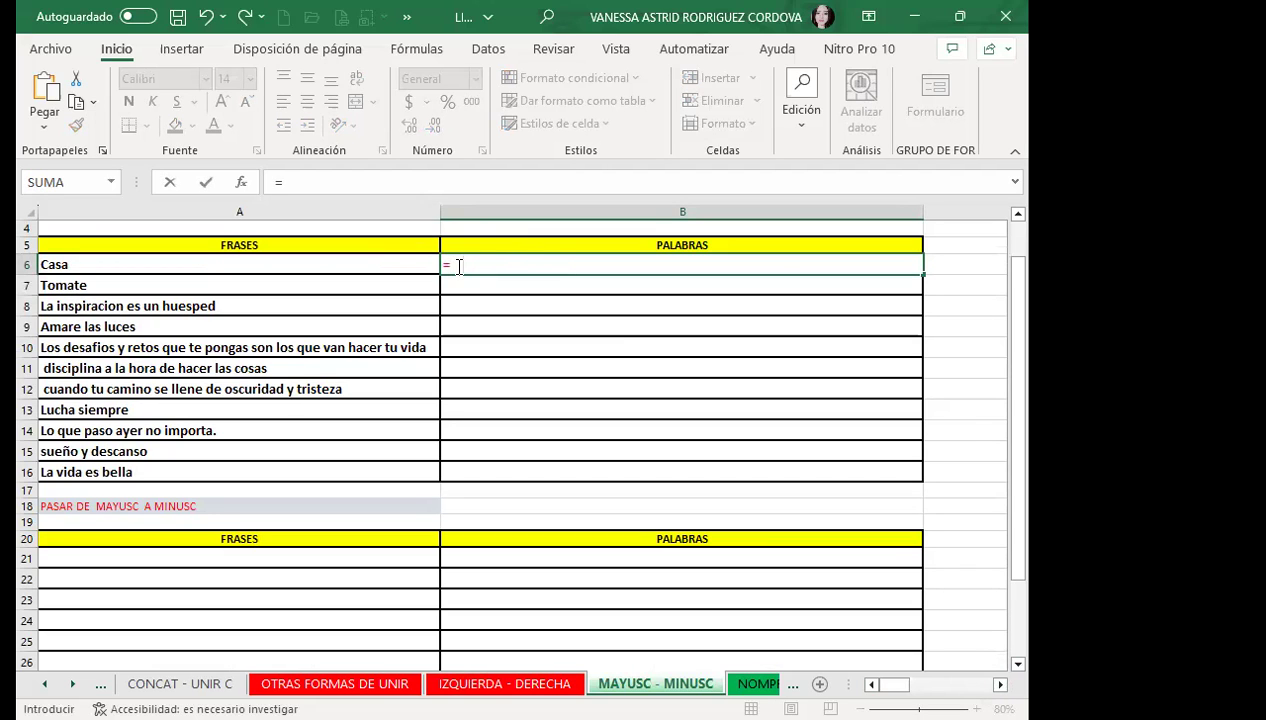
pyautogui.write('MA')
pyautogui.click(485, 404)
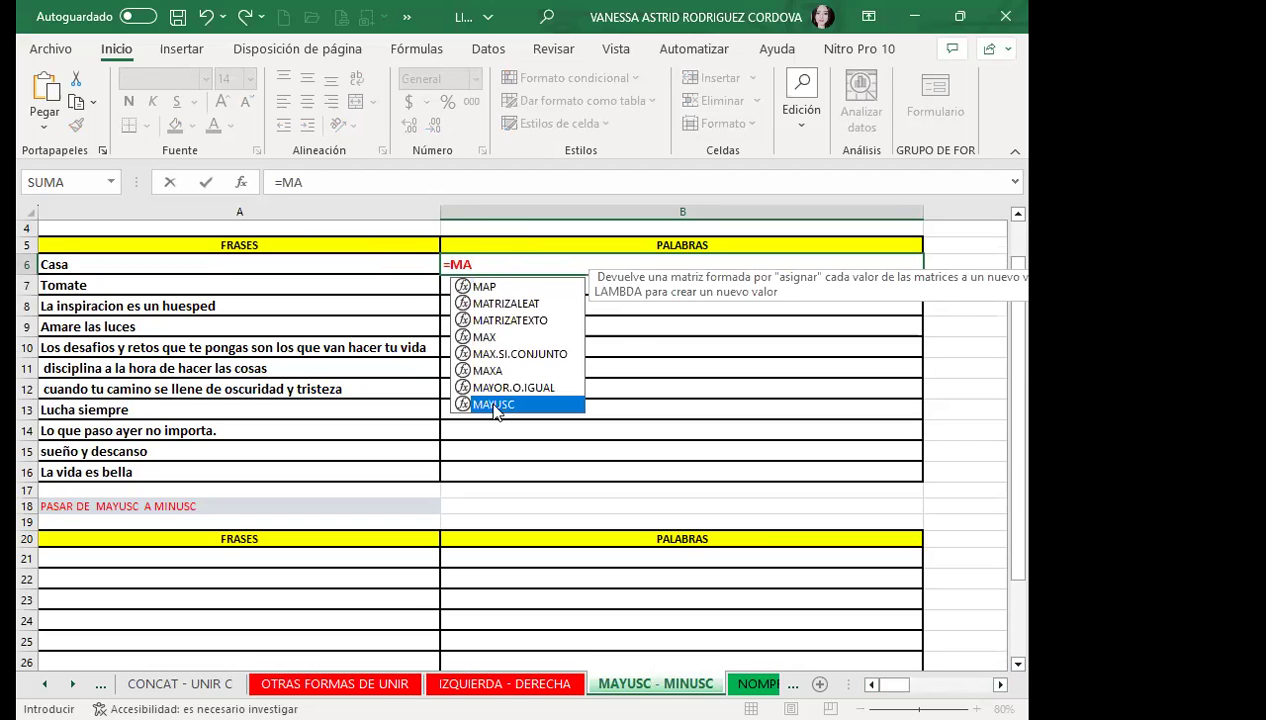
pyautogui.press('Tab')
pyautogui.click(325, 264)
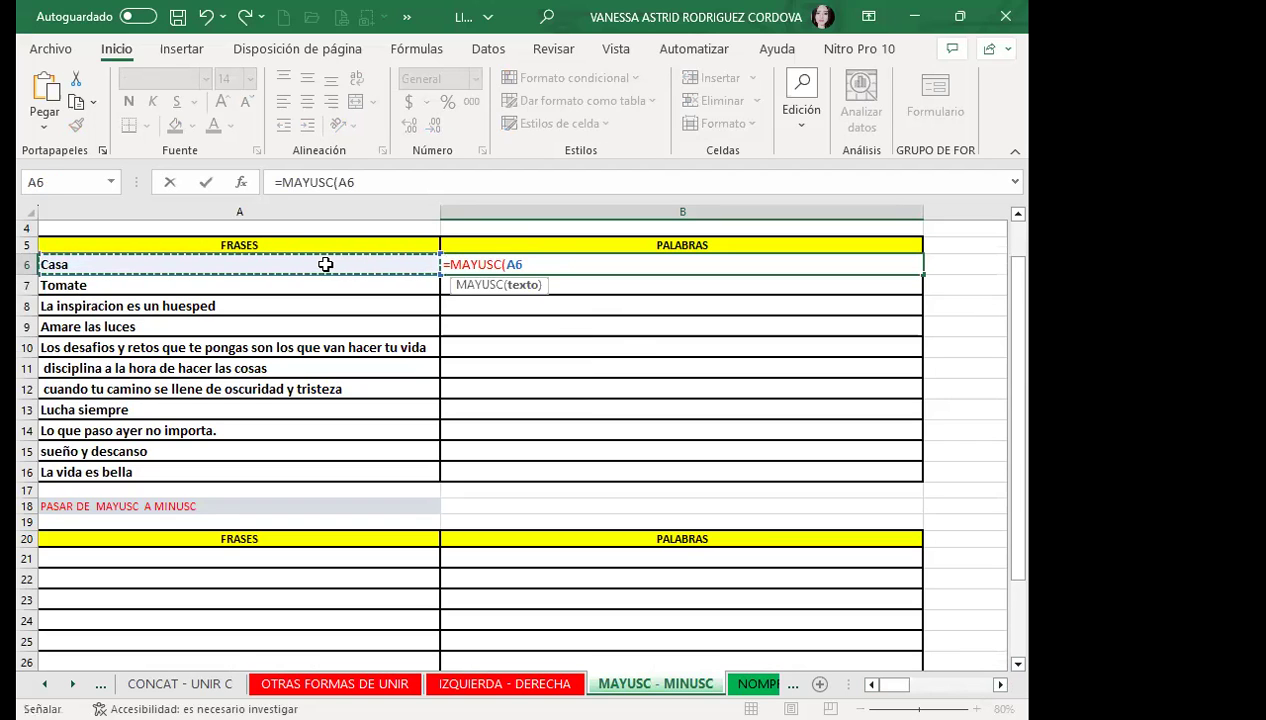
pyautogui.press('Return')
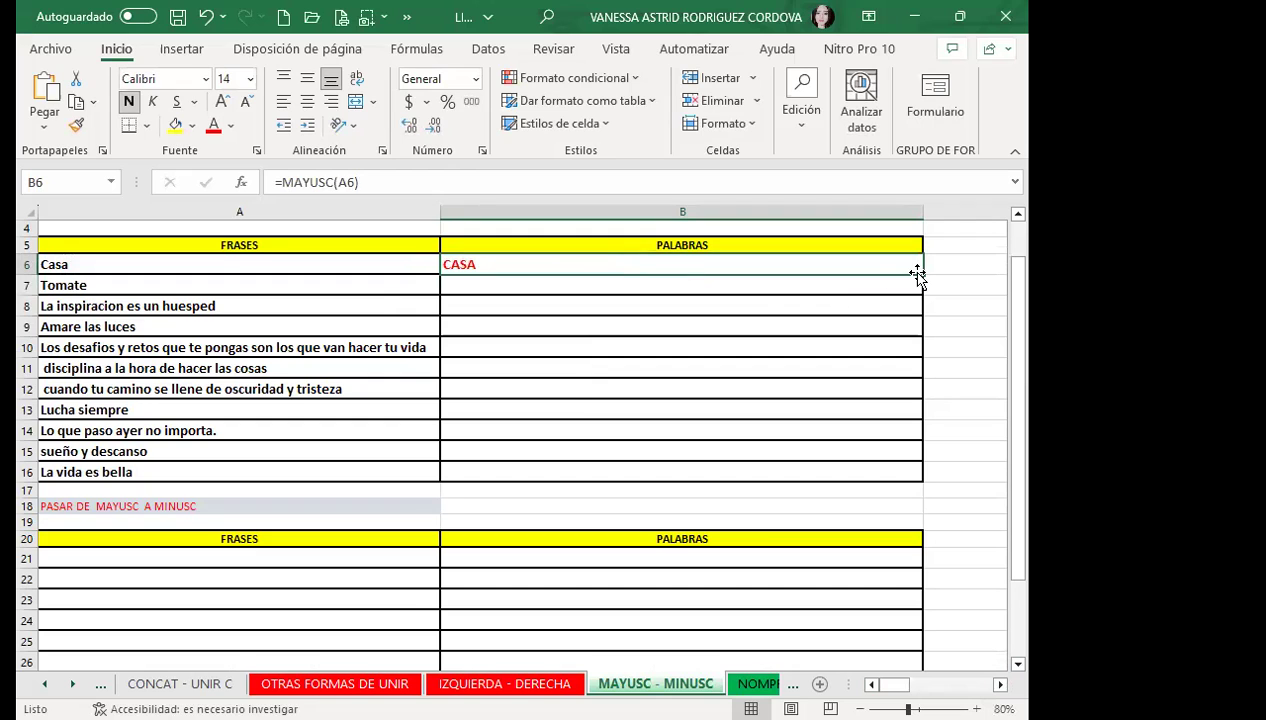
pyautogui.moveTo(922, 273); pyautogui.dragTo(912, 472)
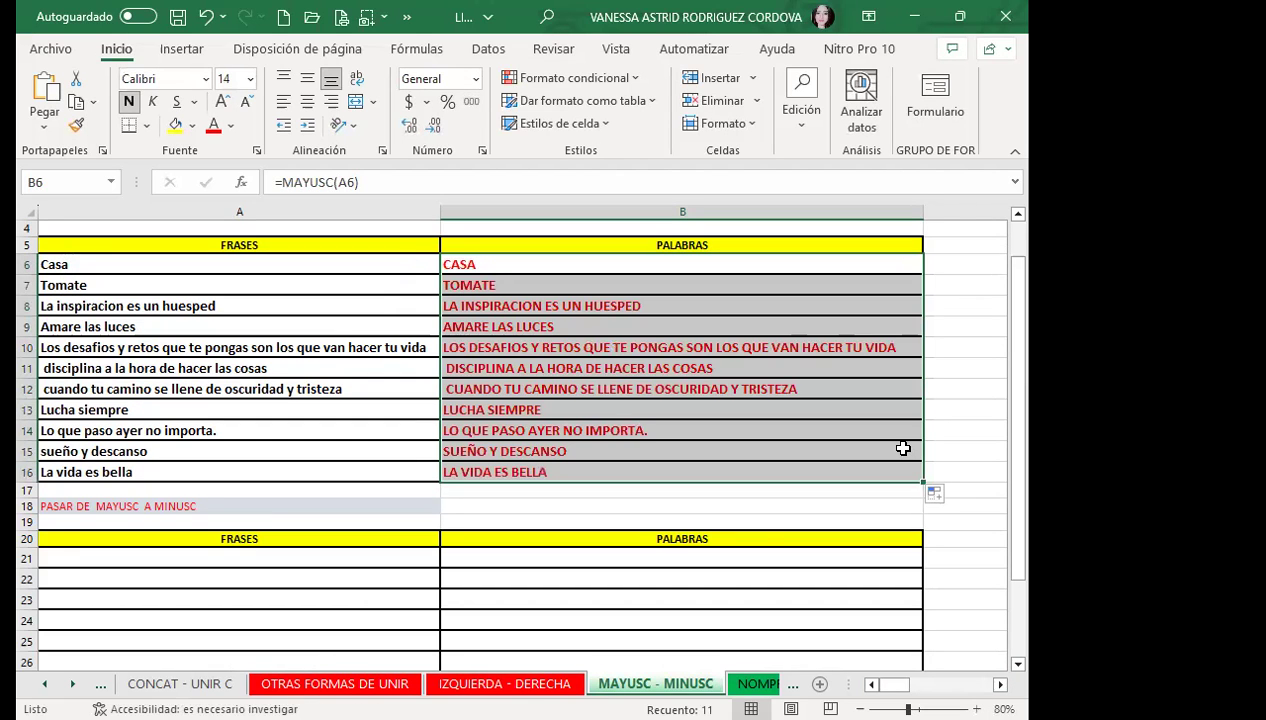
pyautogui.scroll(-1, 766, 412)
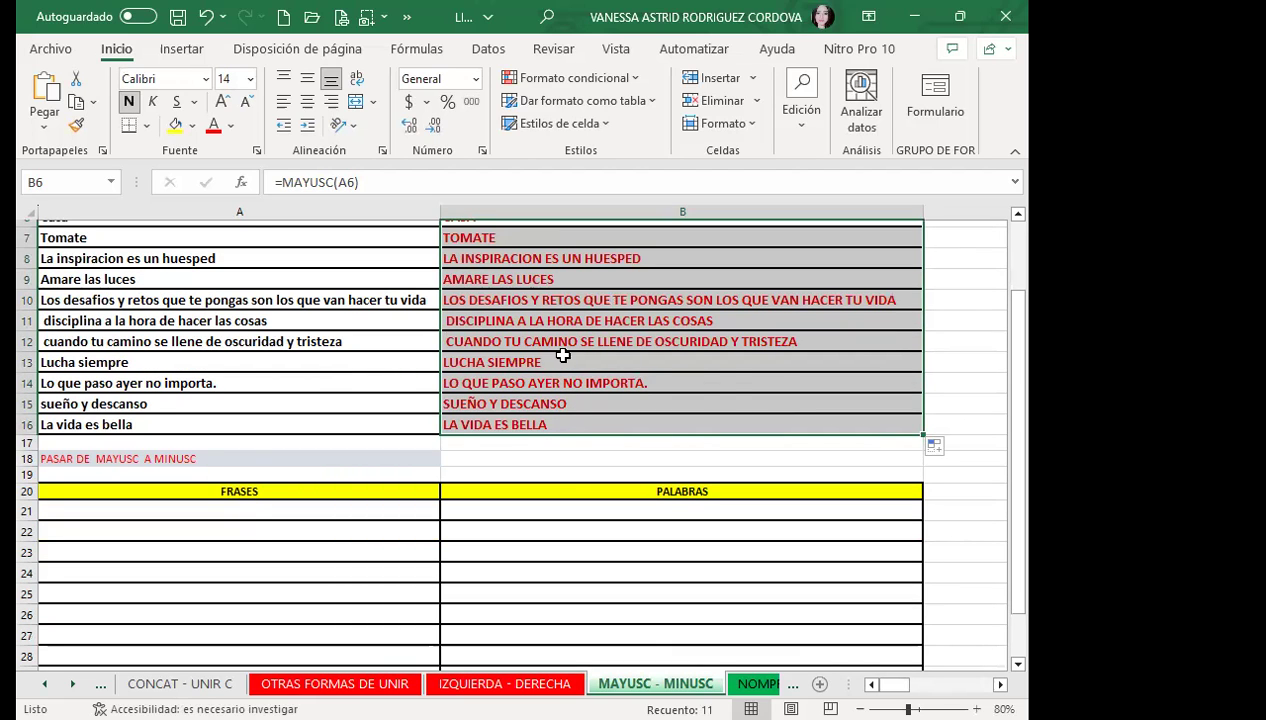
pyautogui.scroll(2, 555, 355)
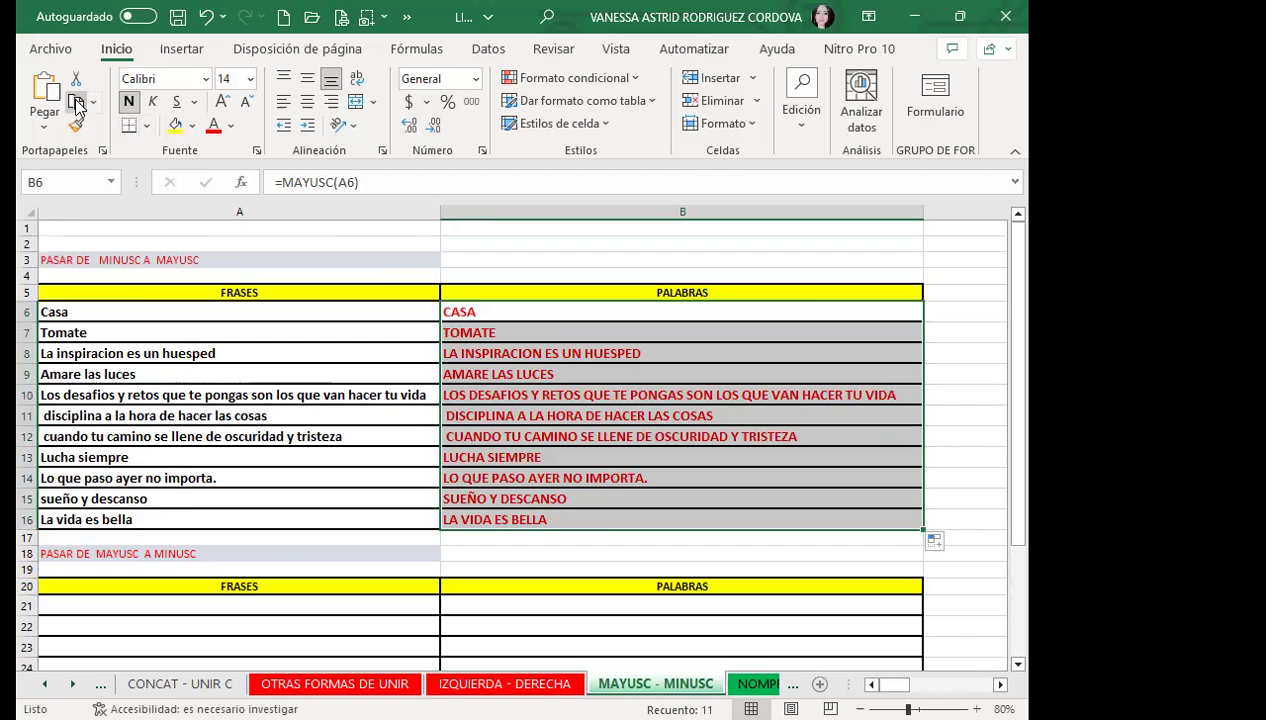
# Step: Copy B6:B16 into A21, then clear the paste that produced #¡REF! errors
pyautogui.click(76, 101)
pyautogui.scroll(-2, 185, 531)
pyautogui.click(171, 510)
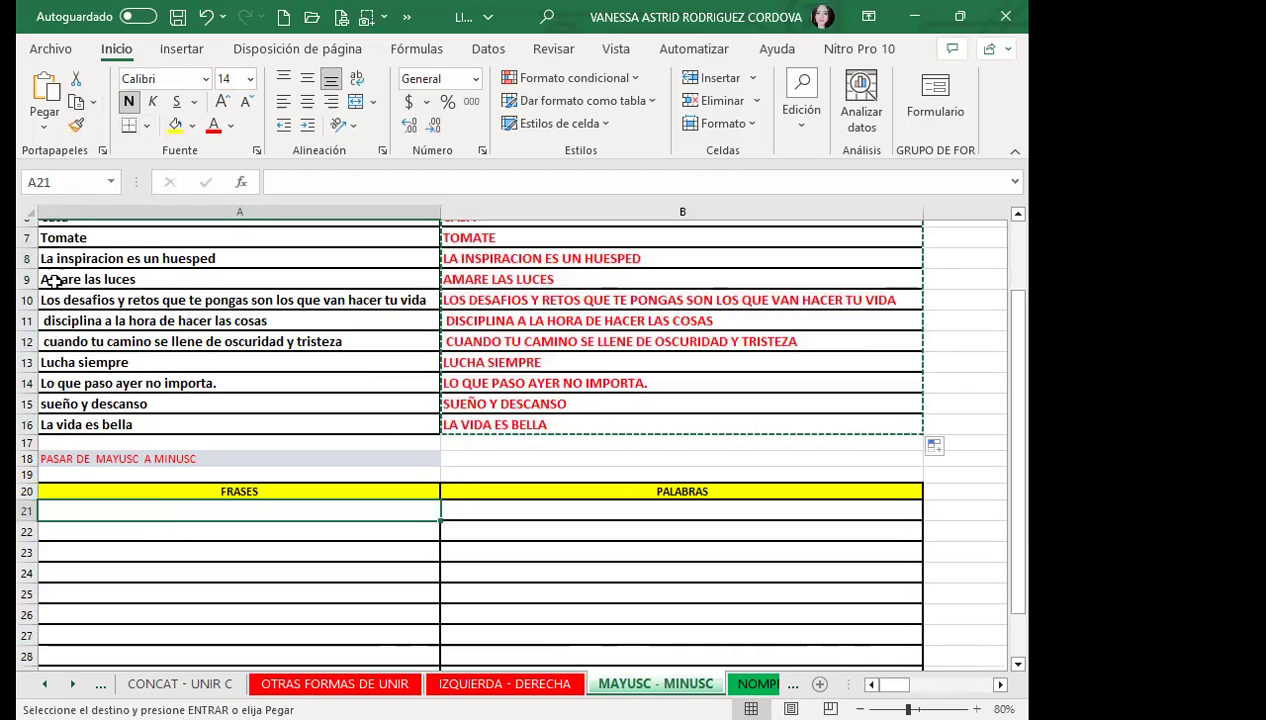
pyautogui.click(44, 88)
pyautogui.scroll(-2, 323, 499)
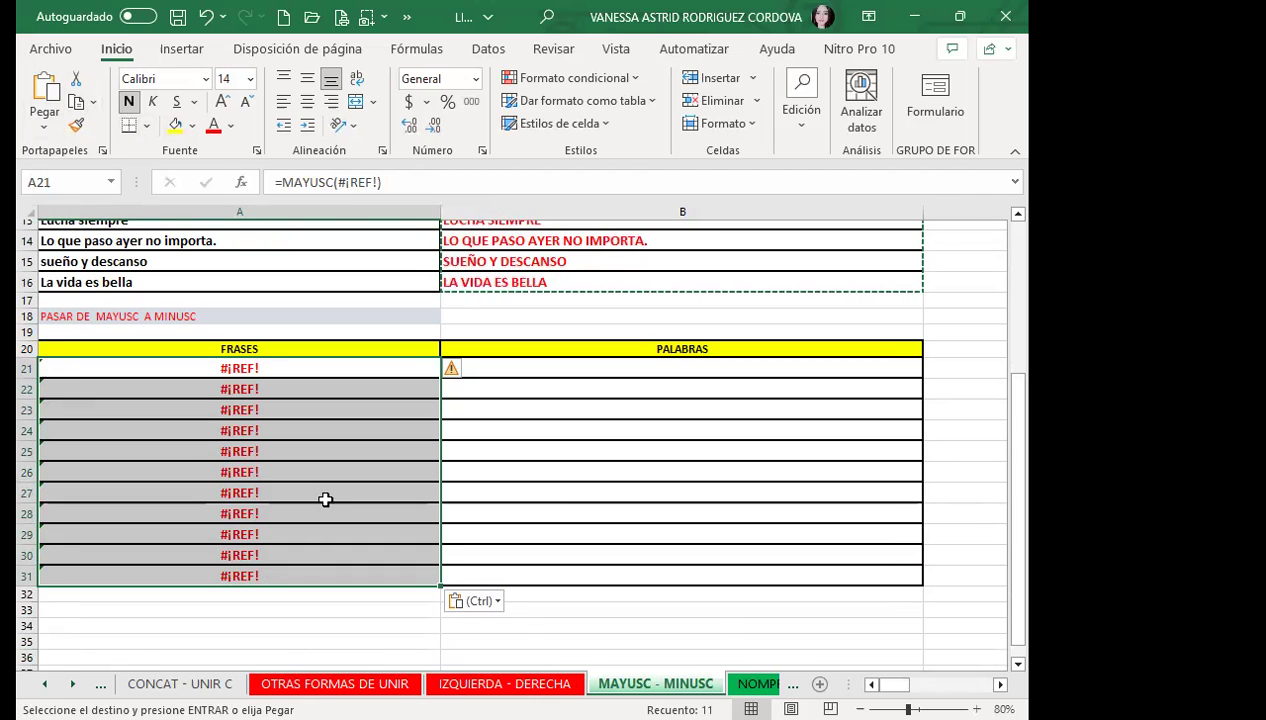
pyautogui.press('Delete')
pyautogui.scroll(2, 325, 499)
pyautogui.scroll(1, 330, 488)
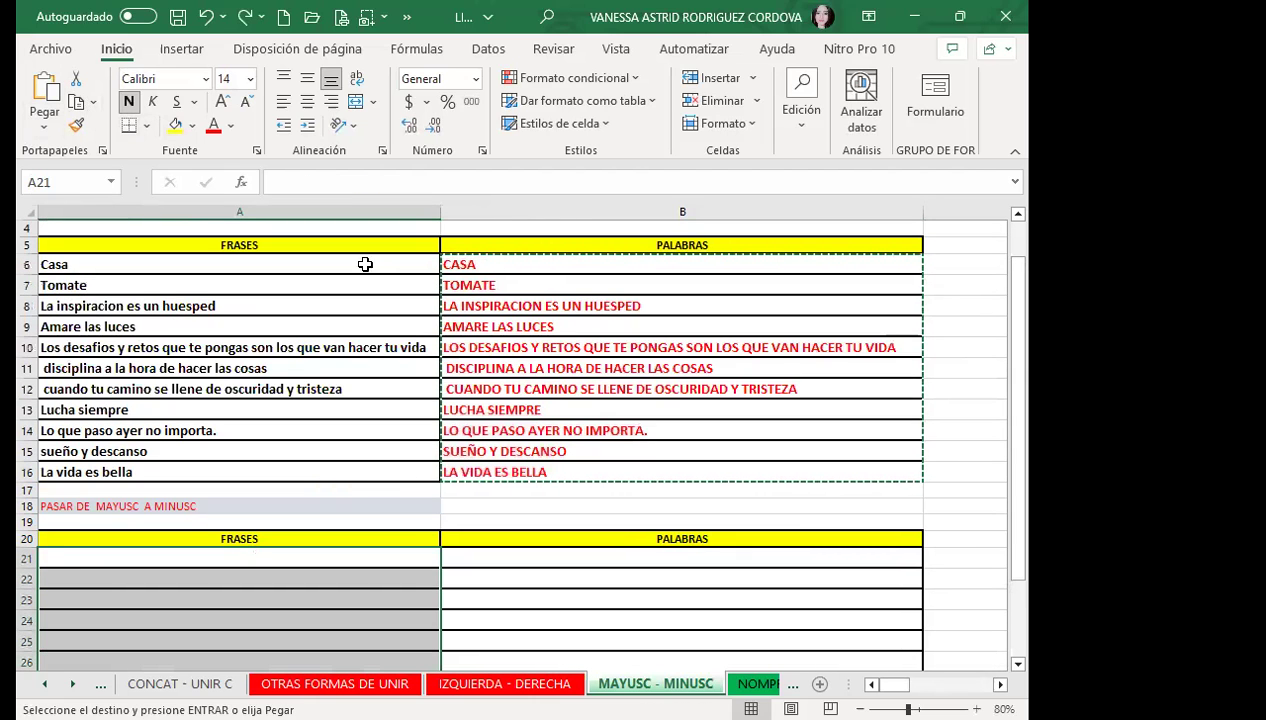
pyautogui.scroll(-2, 323, 486)
# Step: Paste the uppercase phrases into A21 as values only via Paste Special
pyautogui.click(160, 462)
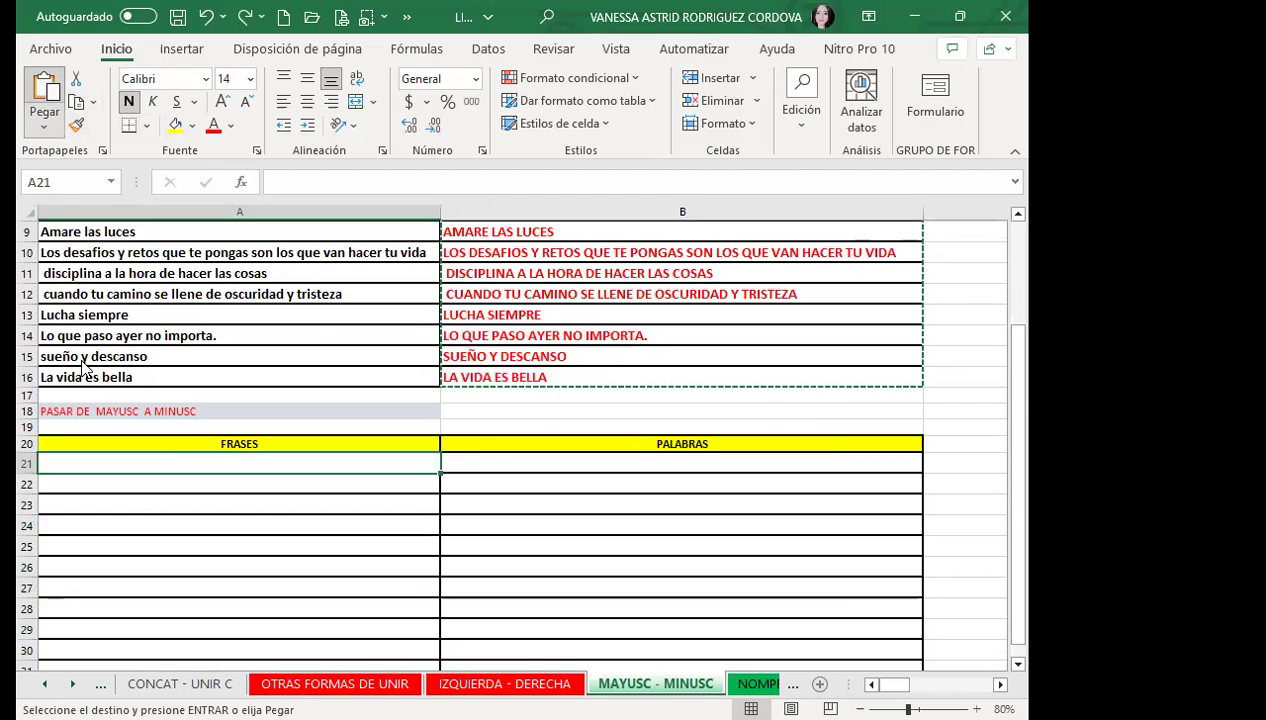
pyautogui.hotkey('ctrl', 'alt', 'v')
pyautogui.click(460, 376)
pyautogui.click(716, 576)
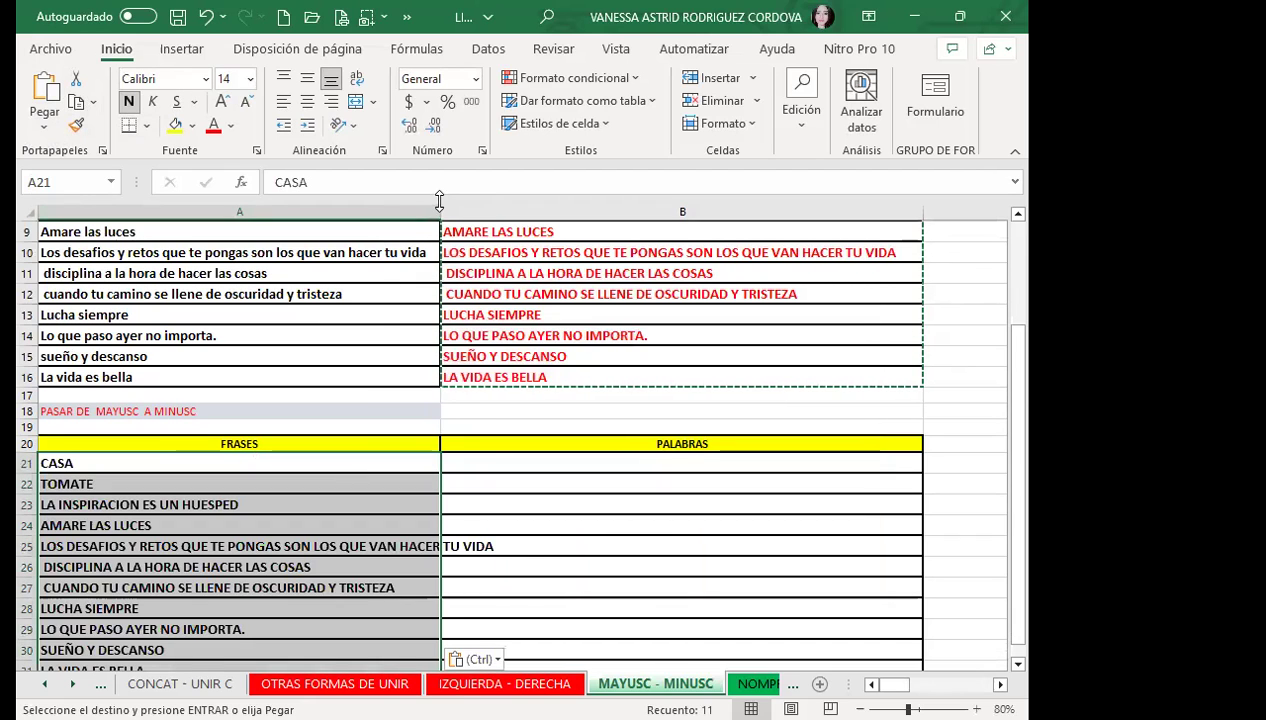
# Step: Autofit column A to the longest phrase and confirm A24 holds plain text
pyautogui.doubleClick(439, 200)
pyautogui.click(413, 548)
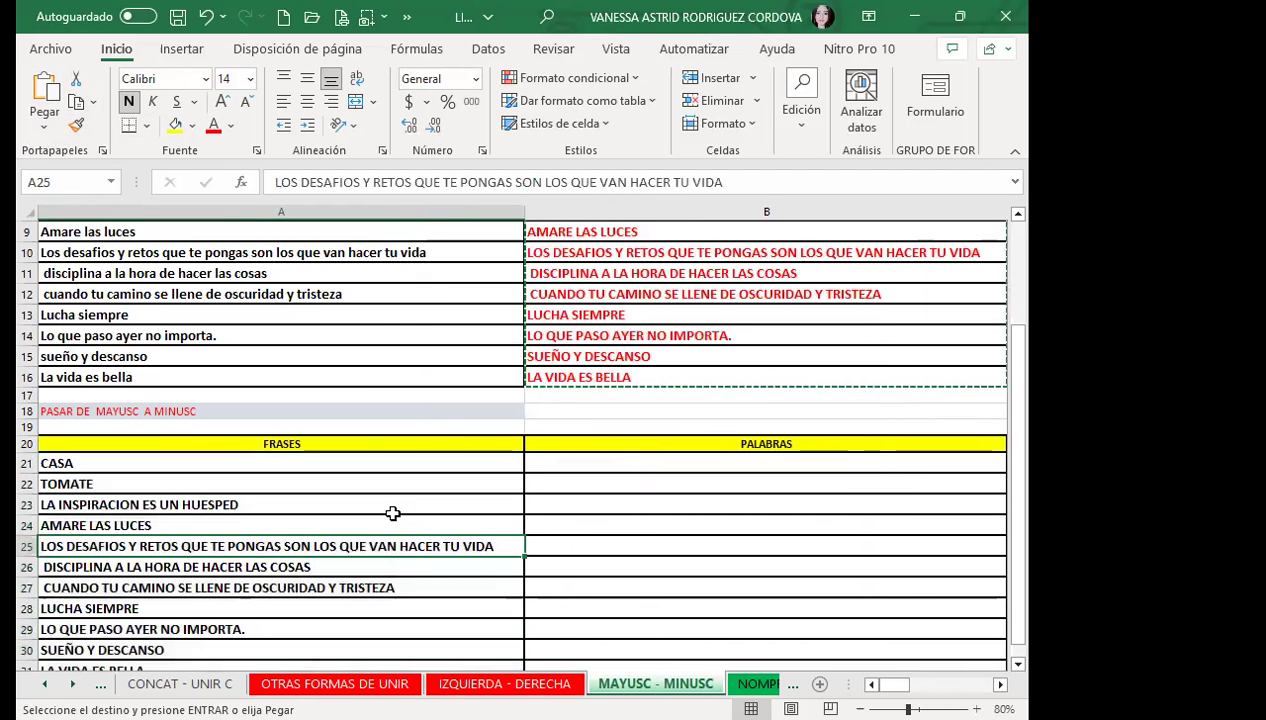
pyautogui.press('Up')
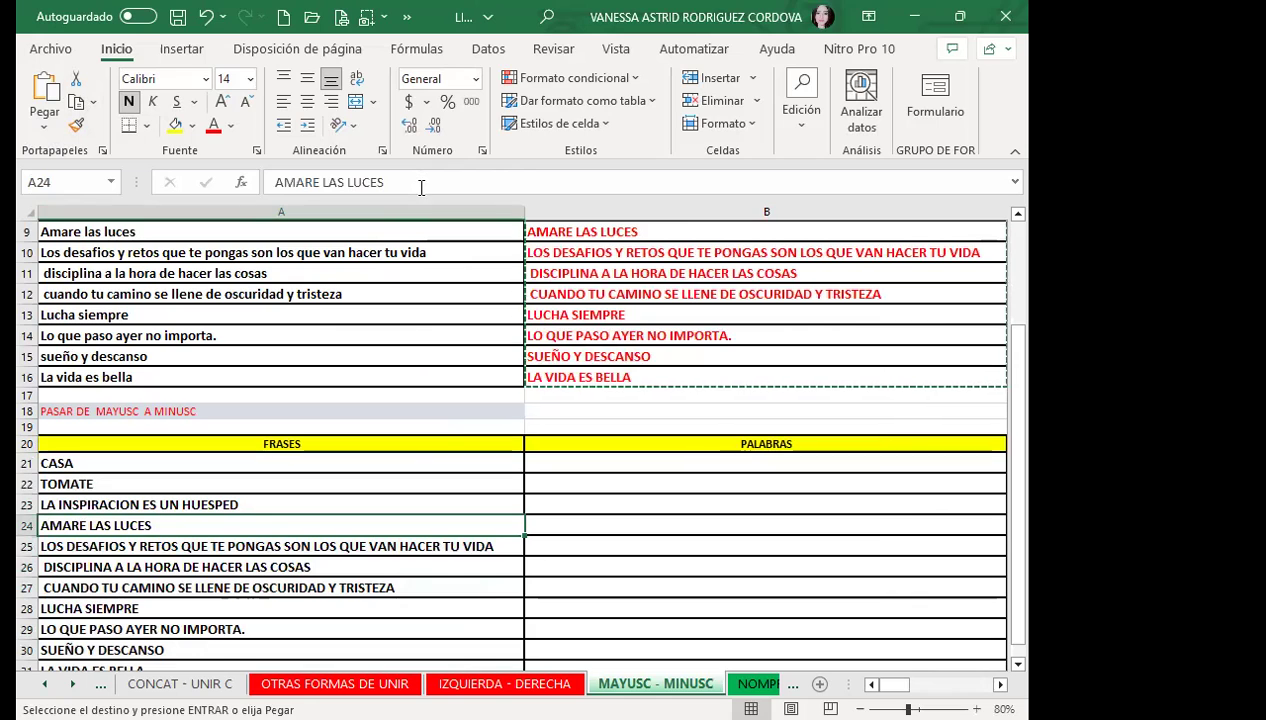
pyautogui.press('Escape')
pyautogui.click(627, 294)
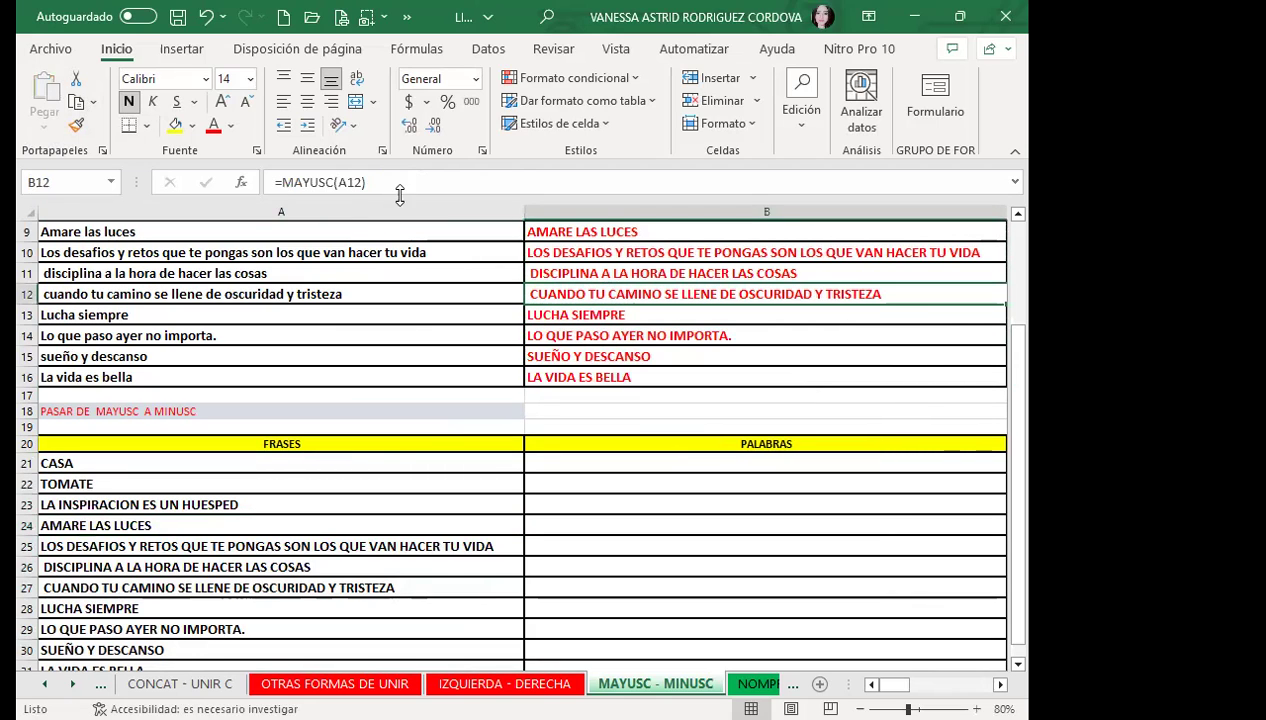
# Step: Enter =MINUSC(A21) in B21 to lowercase the first phrase
pyautogui.click(362, 524)
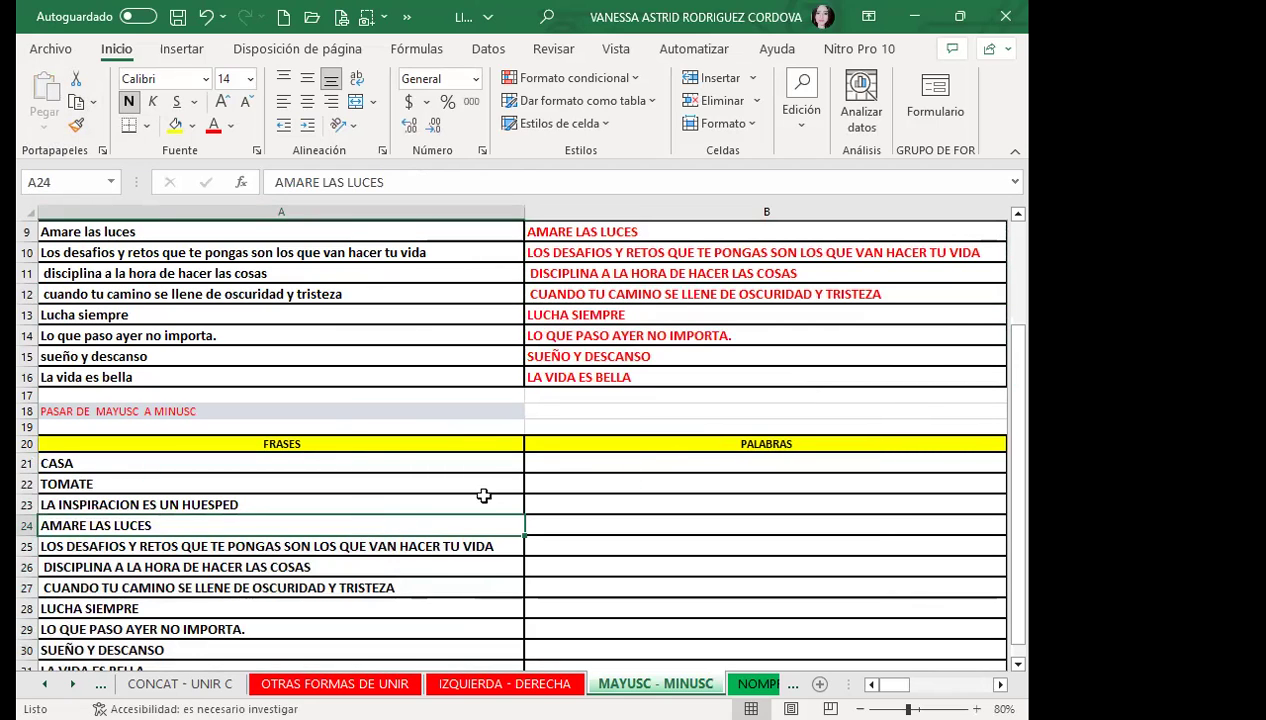
pyautogui.click(555, 460)
pyautogui.write('=')
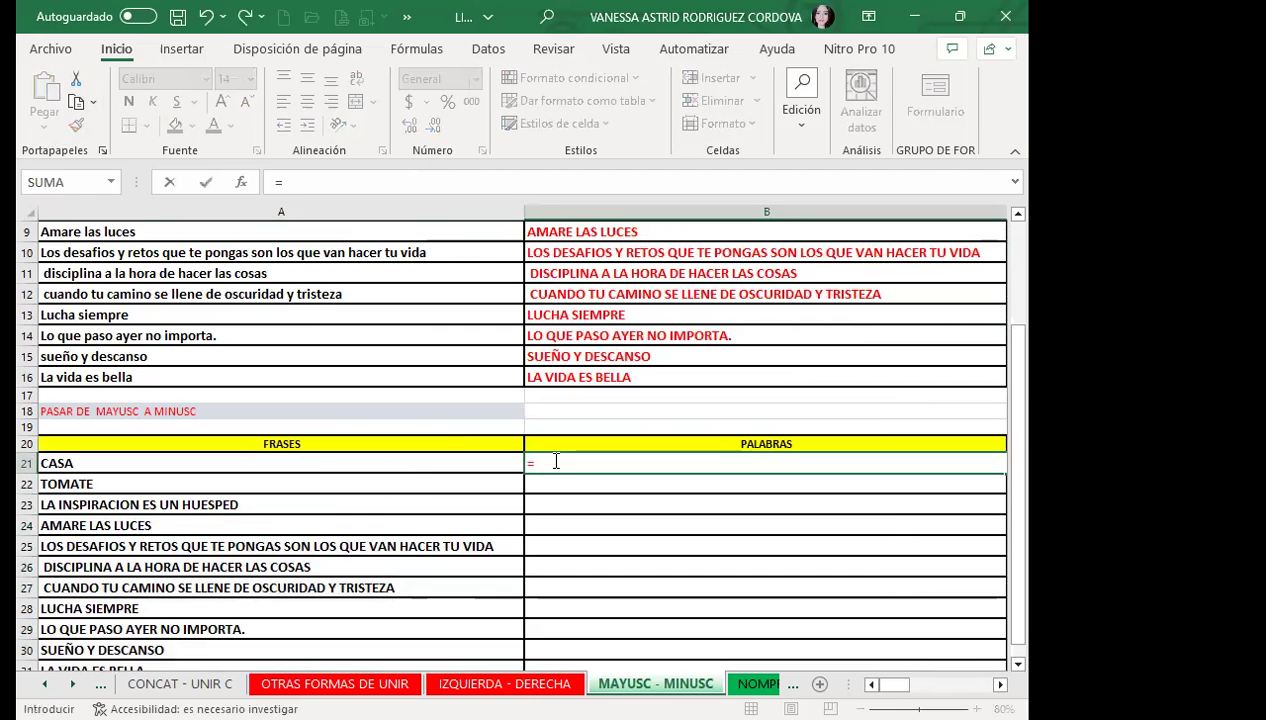
pyautogui.write('MIN')
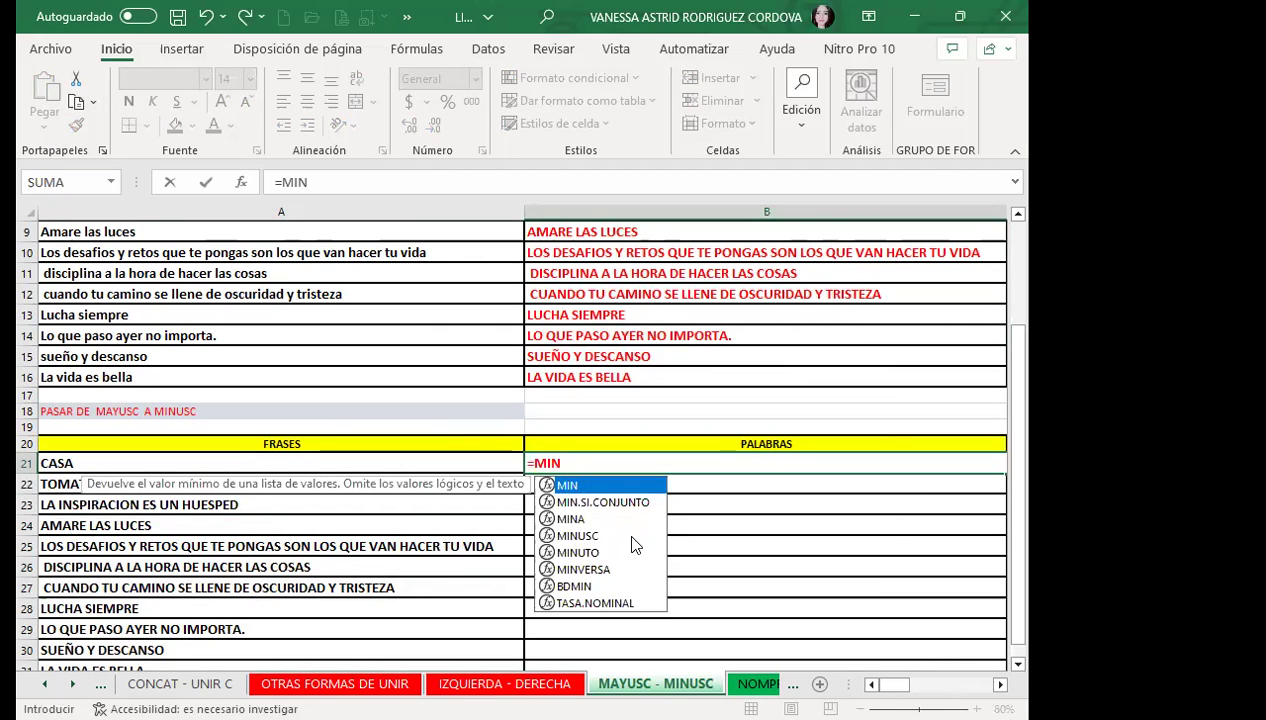
pyautogui.click(588, 536)
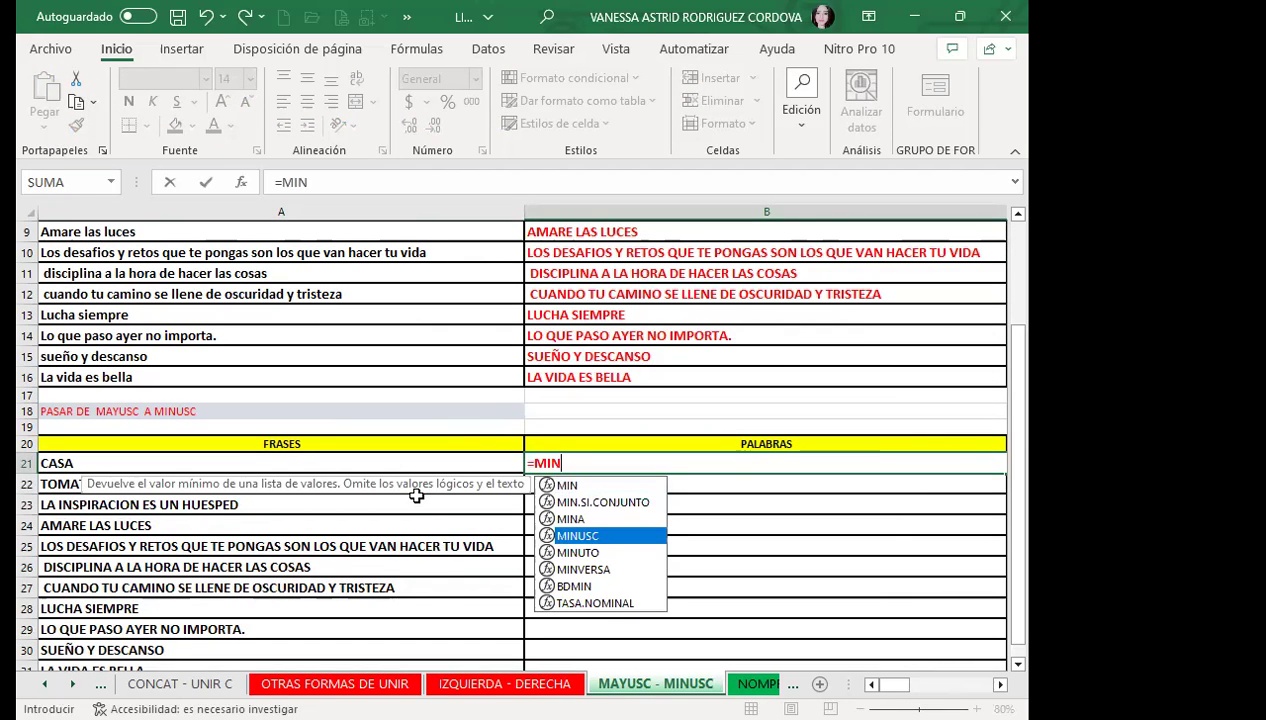
pyautogui.press('Tab')
pyautogui.click(418, 466)
pyautogui.press('Return')
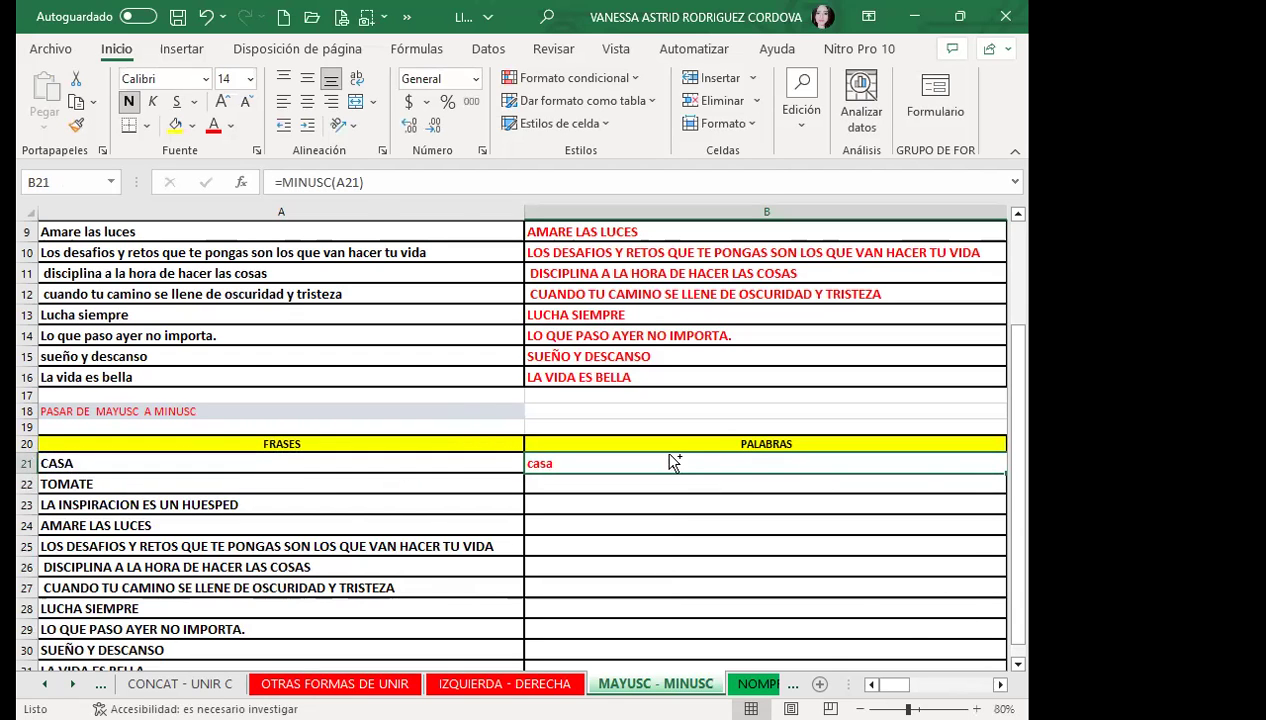
# Step: Fill the B21 lowercase formula down to B31
pyautogui.scroll(-1, 700, 464)
pyautogui.press('Up')
pyautogui.press('Up')
pyautogui.press('Up')
pyautogui.press('Down')
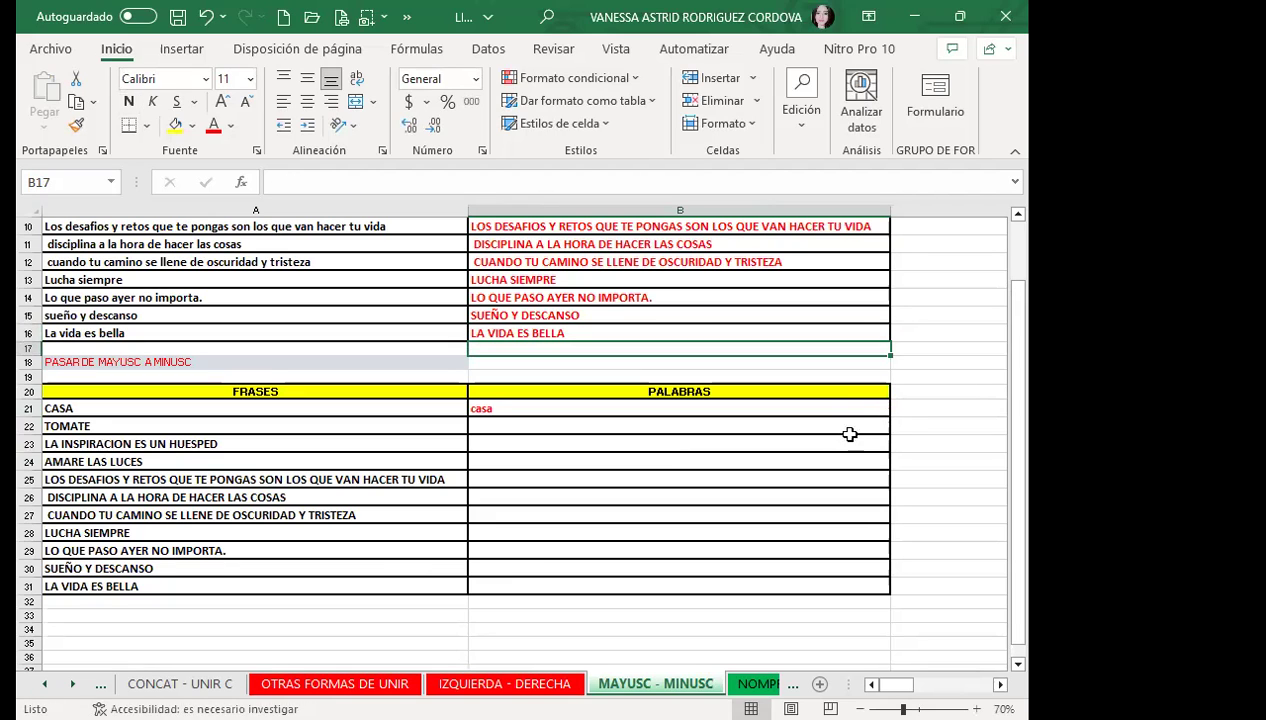
pyautogui.press('Down')
pyautogui.press('Down')
pyautogui.press('Down')
pyautogui.press('Up')
pyautogui.press('Up')
pyautogui.press('Up')
pyautogui.press('Down')
pyautogui.press('Down')
pyautogui.press('Down')
pyautogui.press('Down')
pyautogui.press('Up')
pyautogui.press('Up')
pyautogui.press('Up')
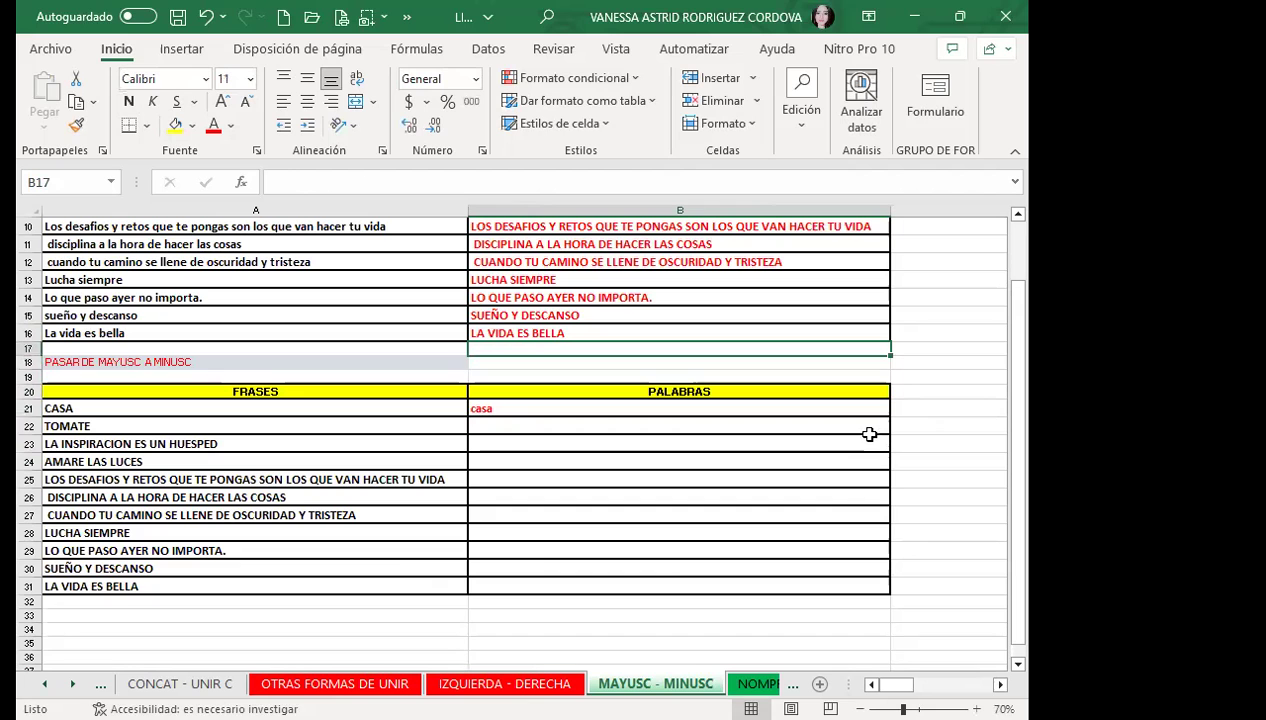
pyautogui.hotkey('ctrl', 'Up')
pyautogui.hotkey('ctrl', 'Up')
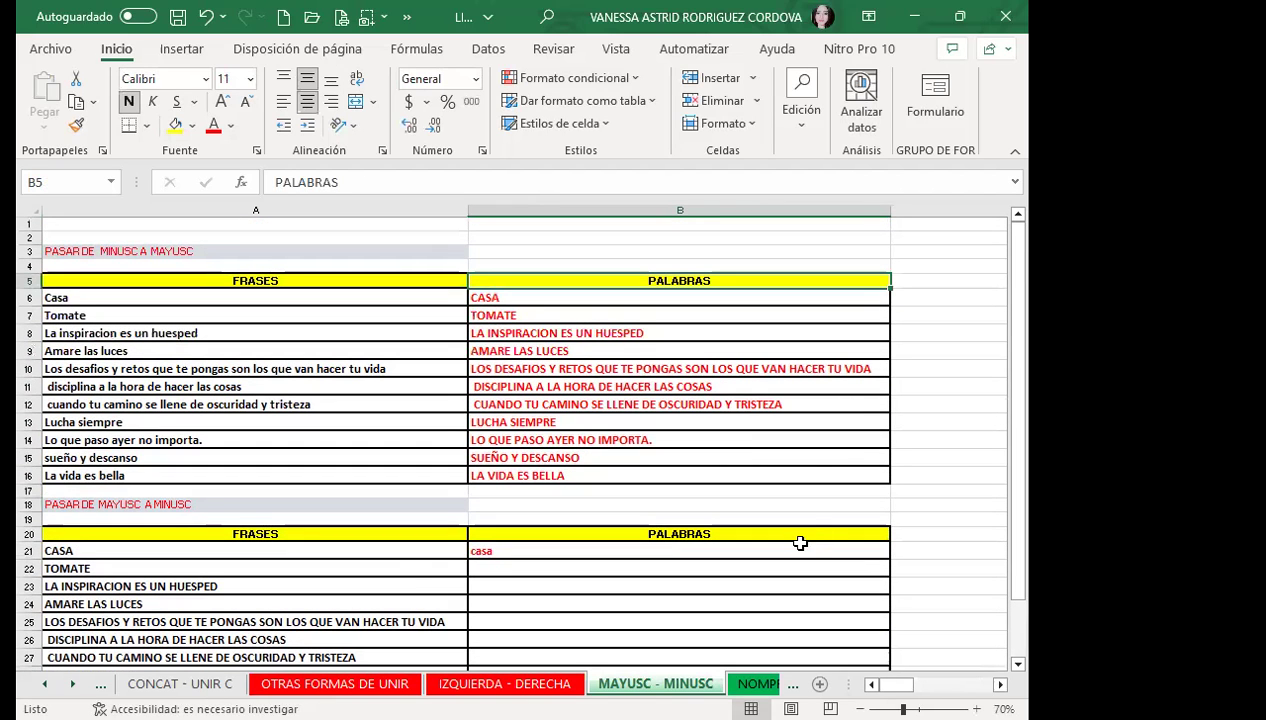
pyautogui.click(800, 546)
pyautogui.moveTo(890, 563); pyautogui.dragTo(876, 636)
# Step: Compare the A22 and A11 phrases with their MINUSC and MAYUSC formulas
pyautogui.click(345, 516)
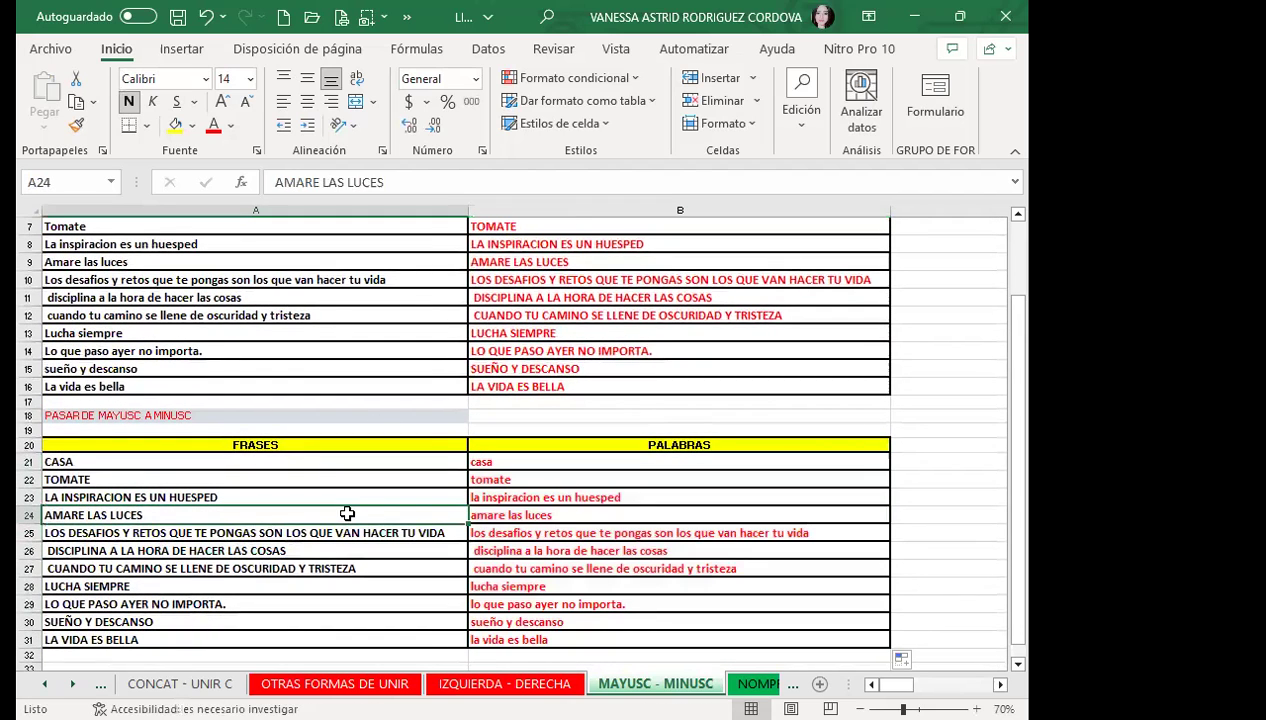
pyautogui.click(507, 318)
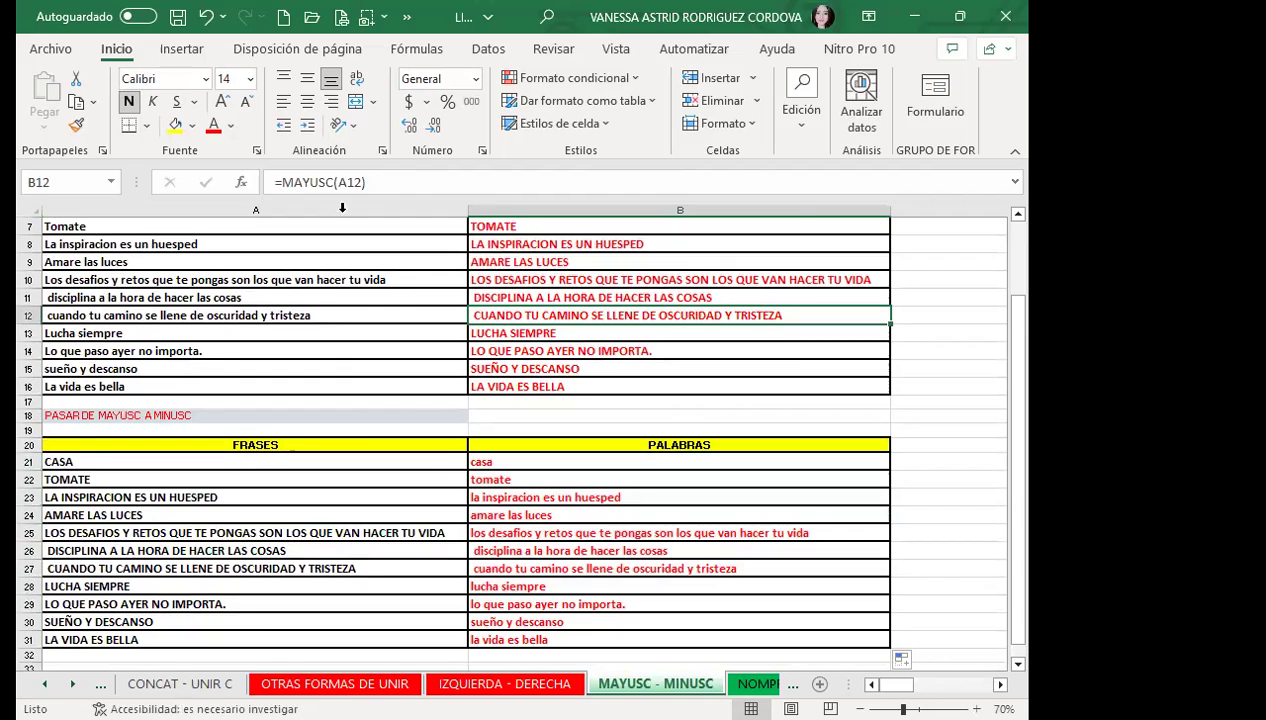
pyautogui.click(246, 478)
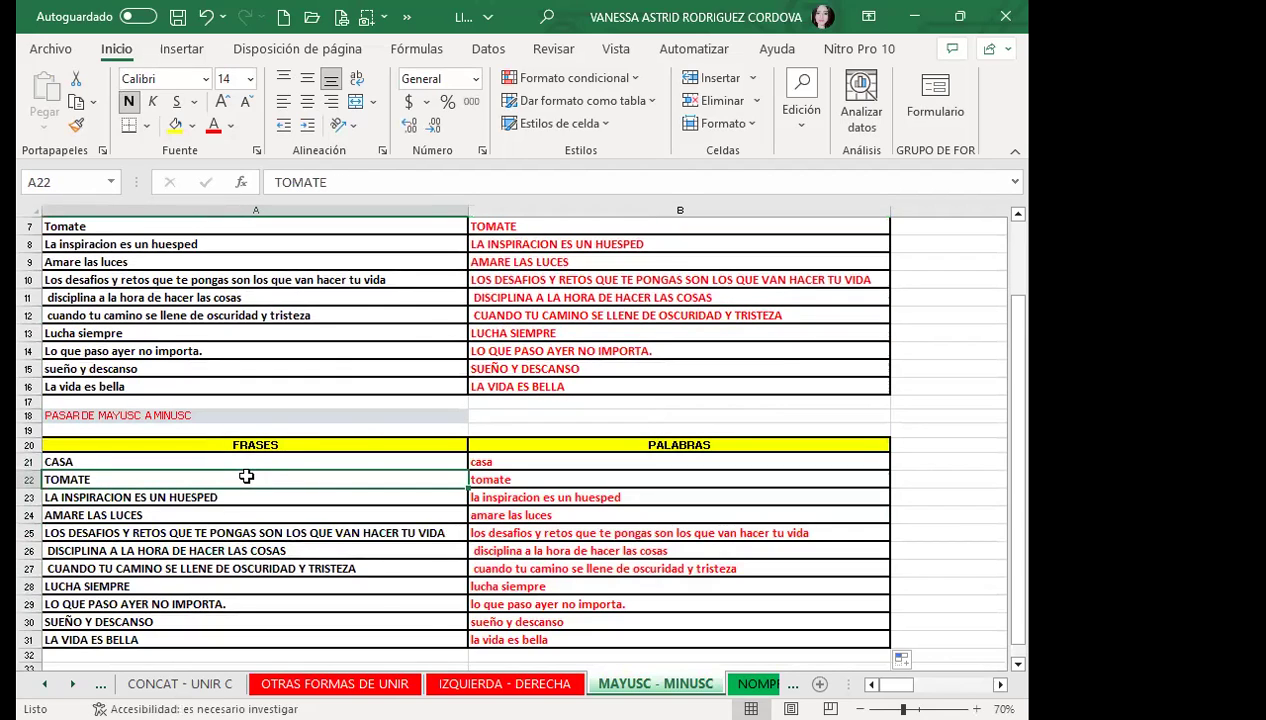
pyautogui.click(558, 478)
pyautogui.scroll(-2, 555, 480)
pyautogui.scroll(2, 490, 500)
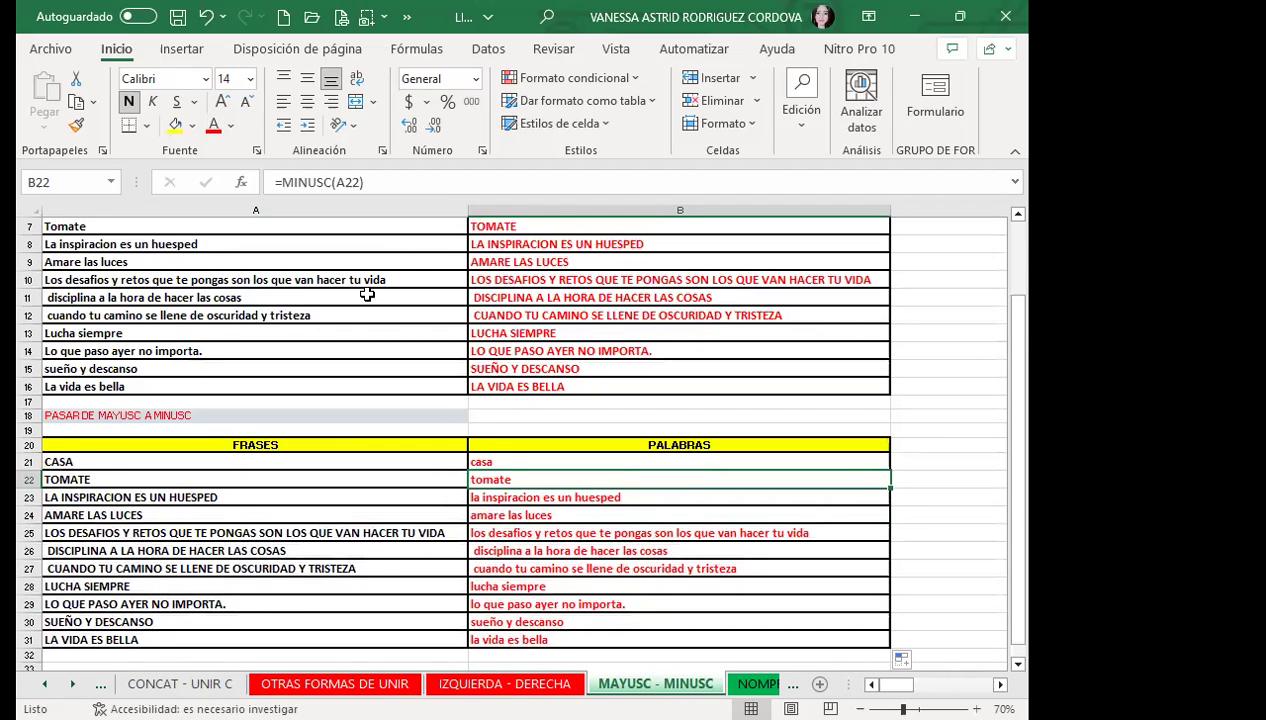
pyautogui.click(366, 292)
pyautogui.click(545, 295)
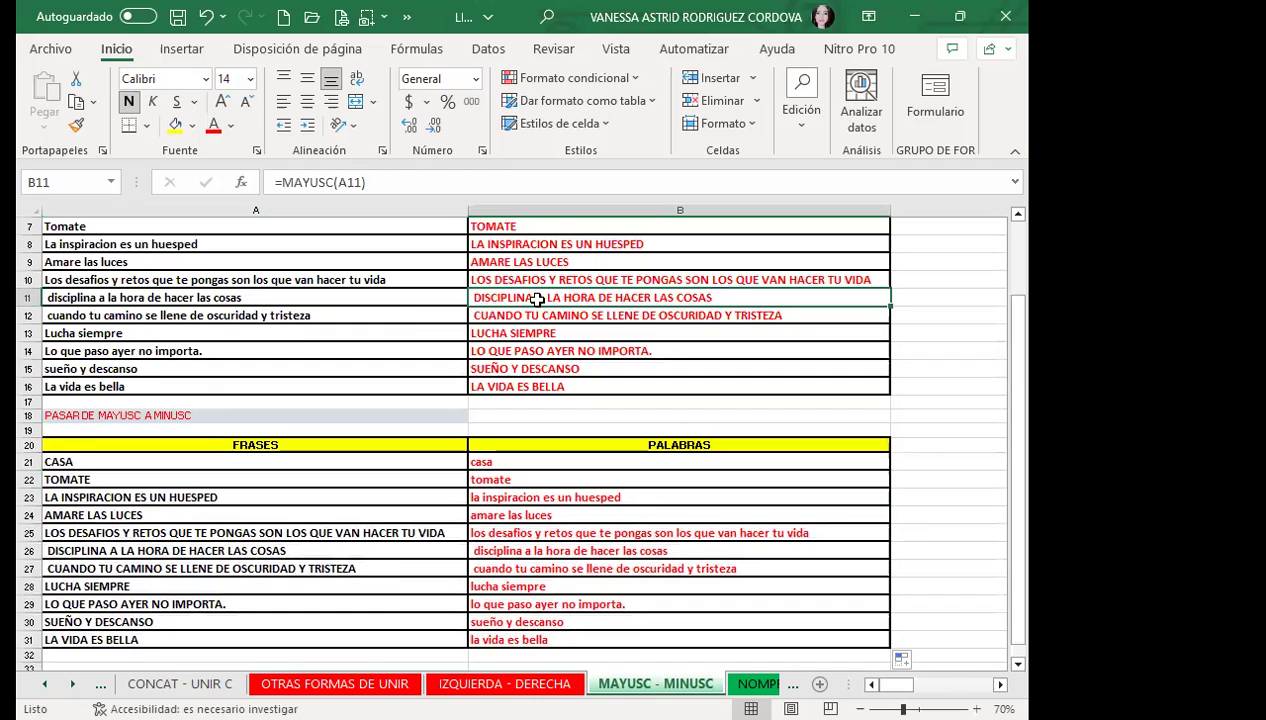
# Step: Check the lowercase results in B24–B31 against the A27 phrase and B10 formula
pyautogui.click(206, 562)
pyautogui.click(575, 512)
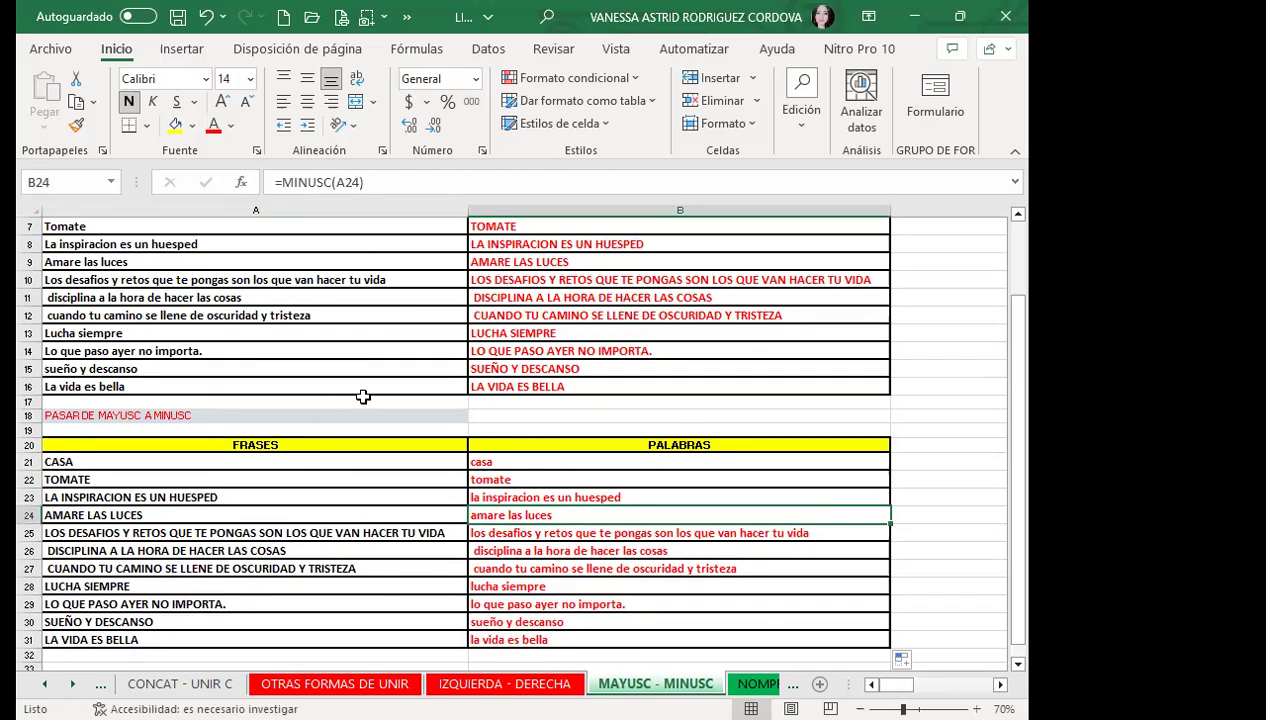
pyautogui.scroll(-2, 515, 470)
pyautogui.click(600, 513)
pyautogui.click(563, 494)
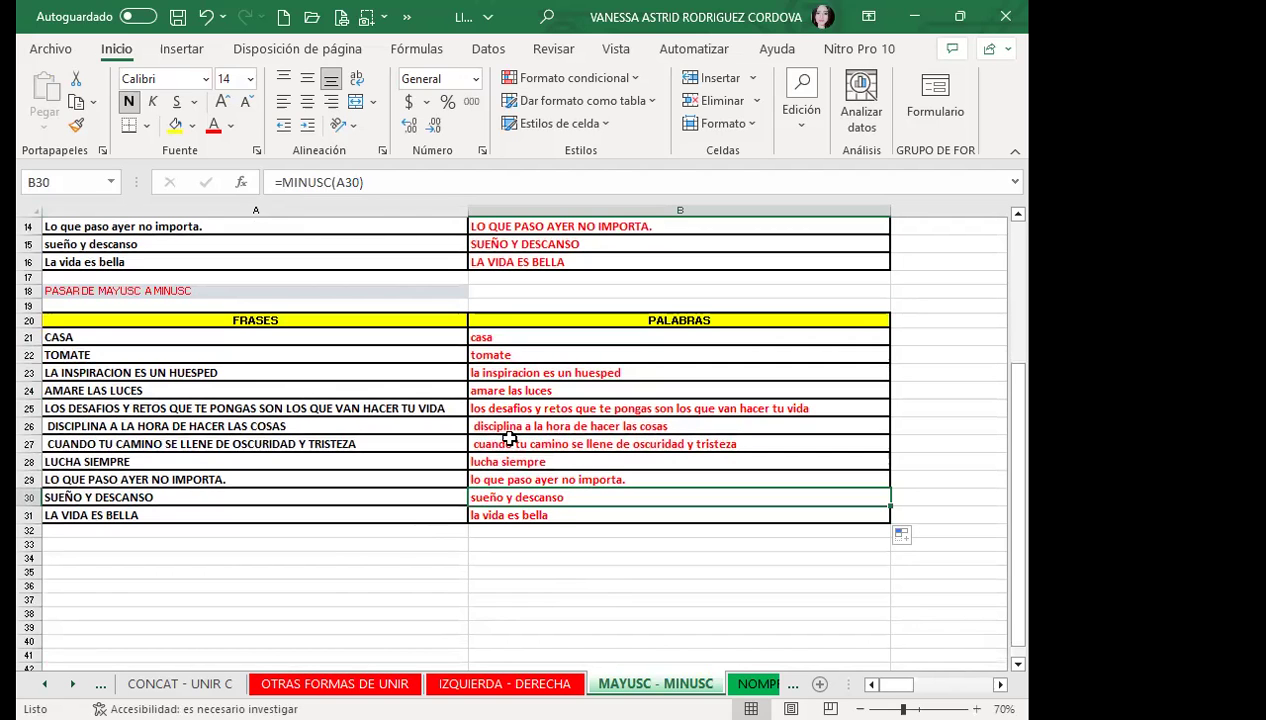
pyautogui.click(512, 441)
pyautogui.click(421, 450)
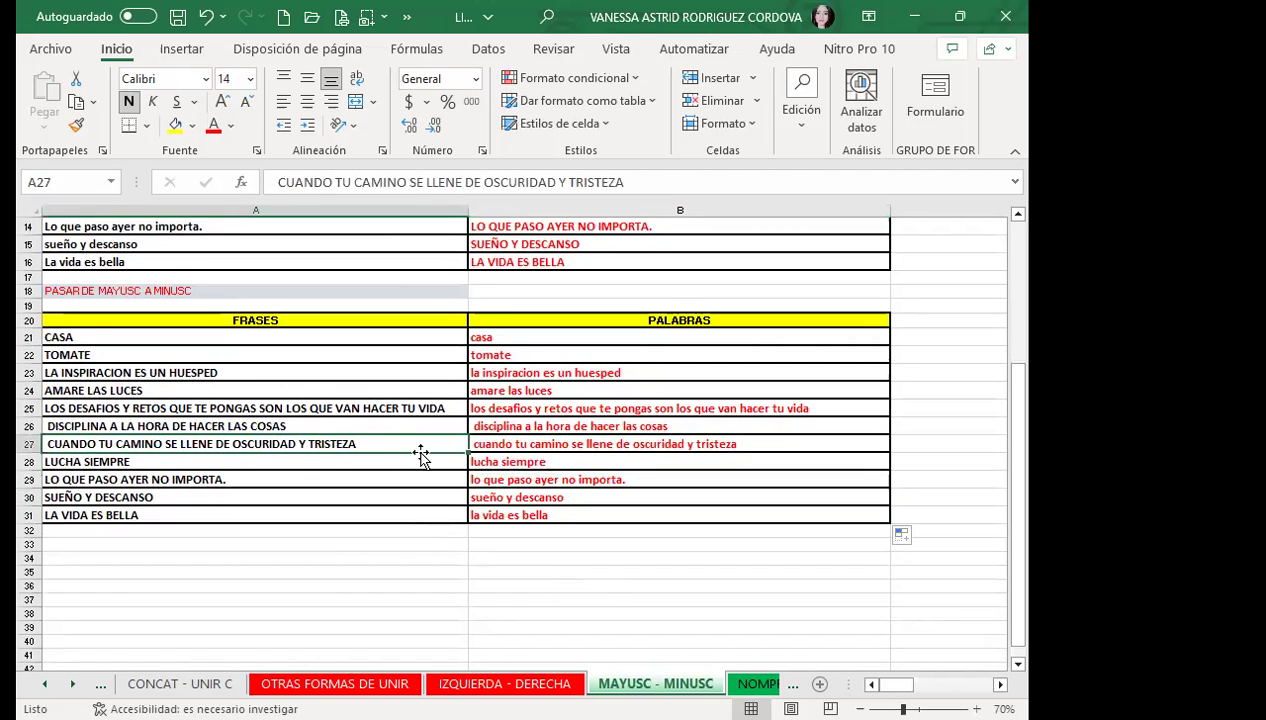
pyautogui.scroll(4, 421, 452)
pyautogui.moveTo(302, 291); pyautogui.dragTo(297, 471)
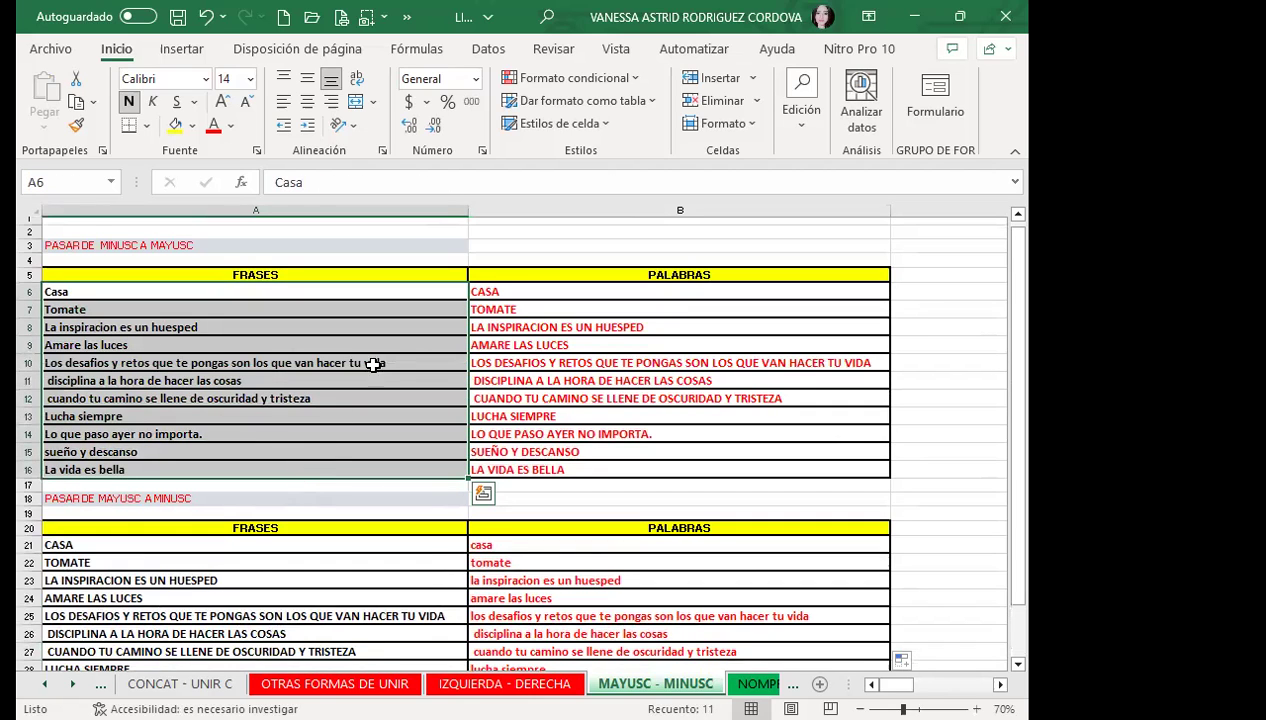
pyautogui.click(612, 365)
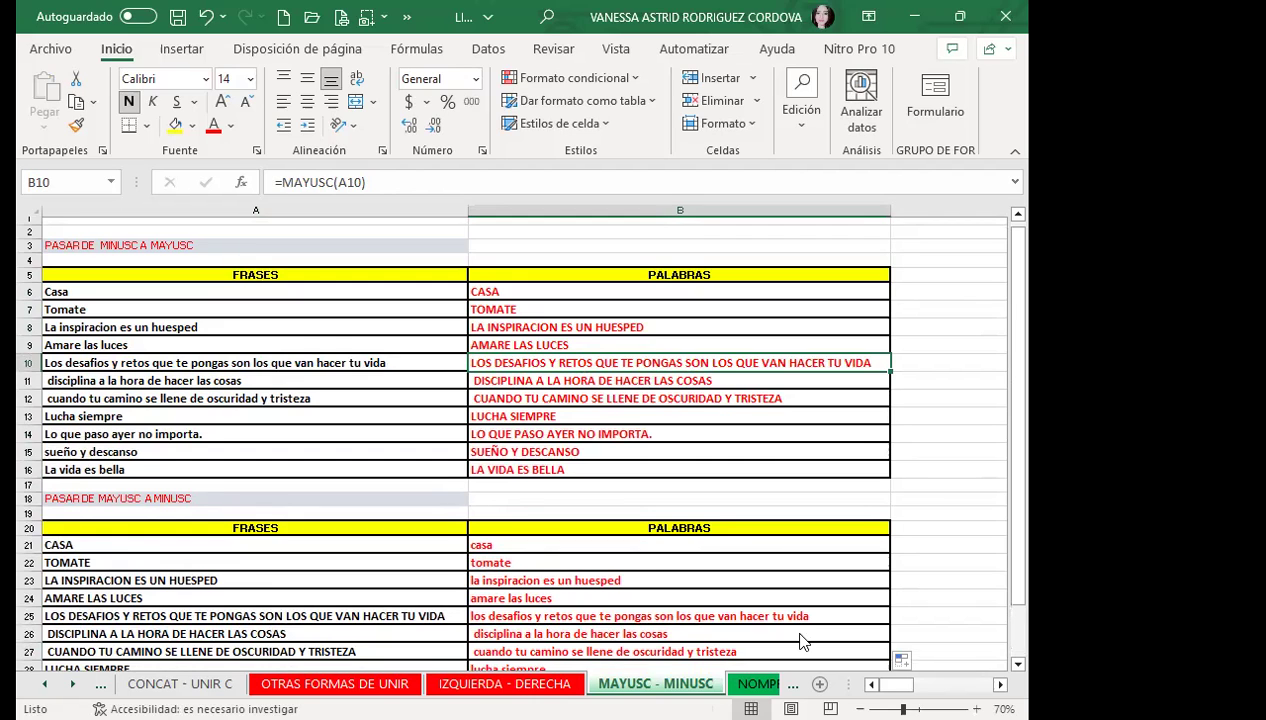
# Step: On the NOMPROPIO sheet, widen column A, enter =NOMPROPIO(A5) in B5 and fill to B15
pyautogui.click(762, 684)
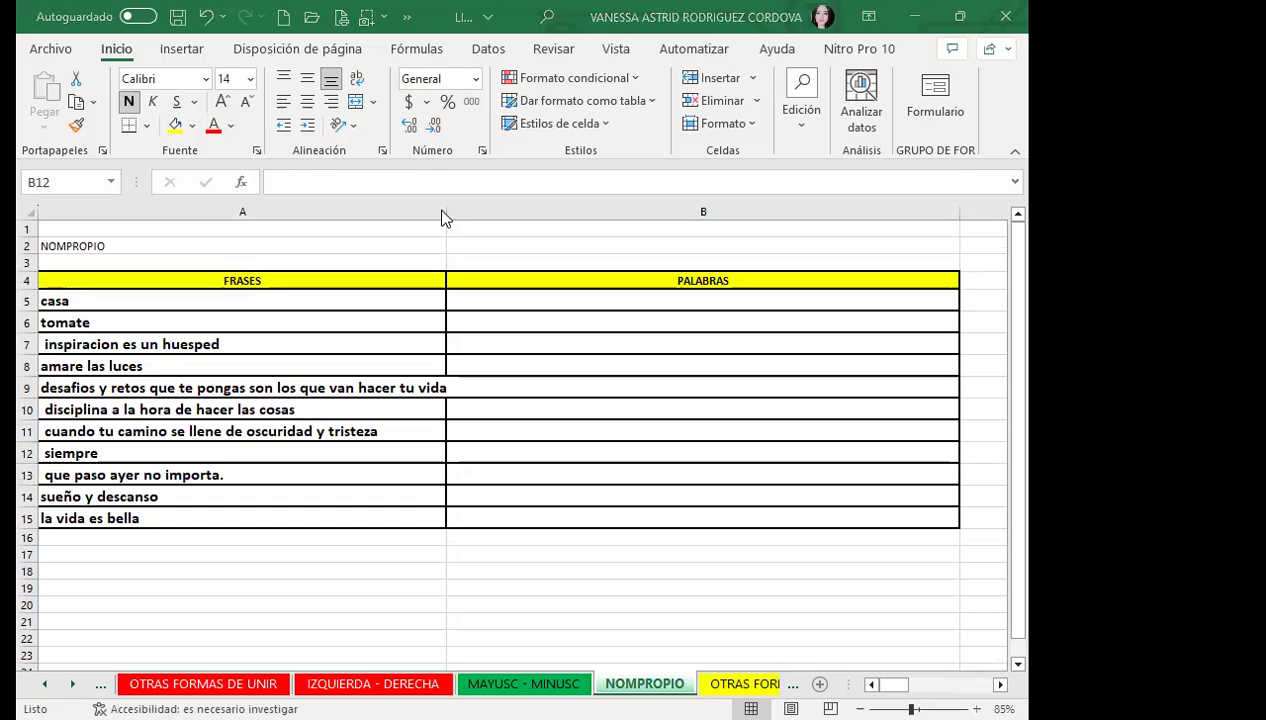
pyautogui.moveTo(447, 212); pyautogui.dragTo(458, 212)
pyautogui.click(487, 301)
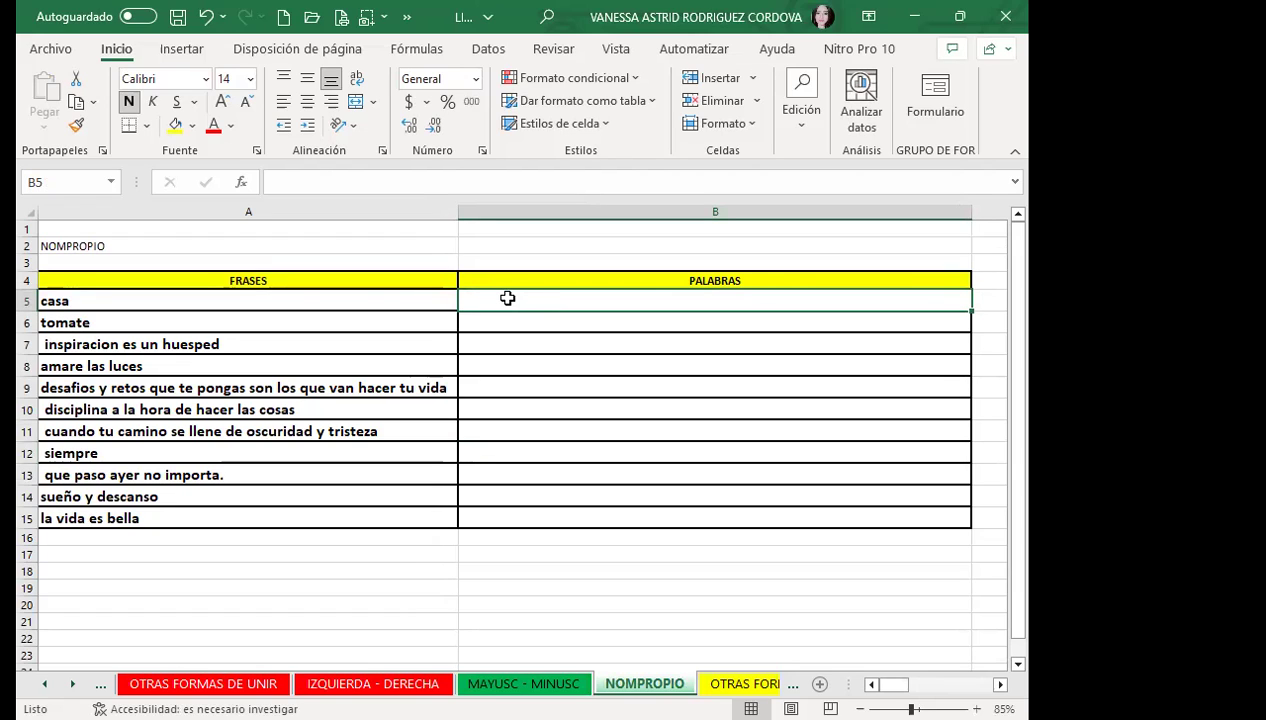
pyautogui.write('=')
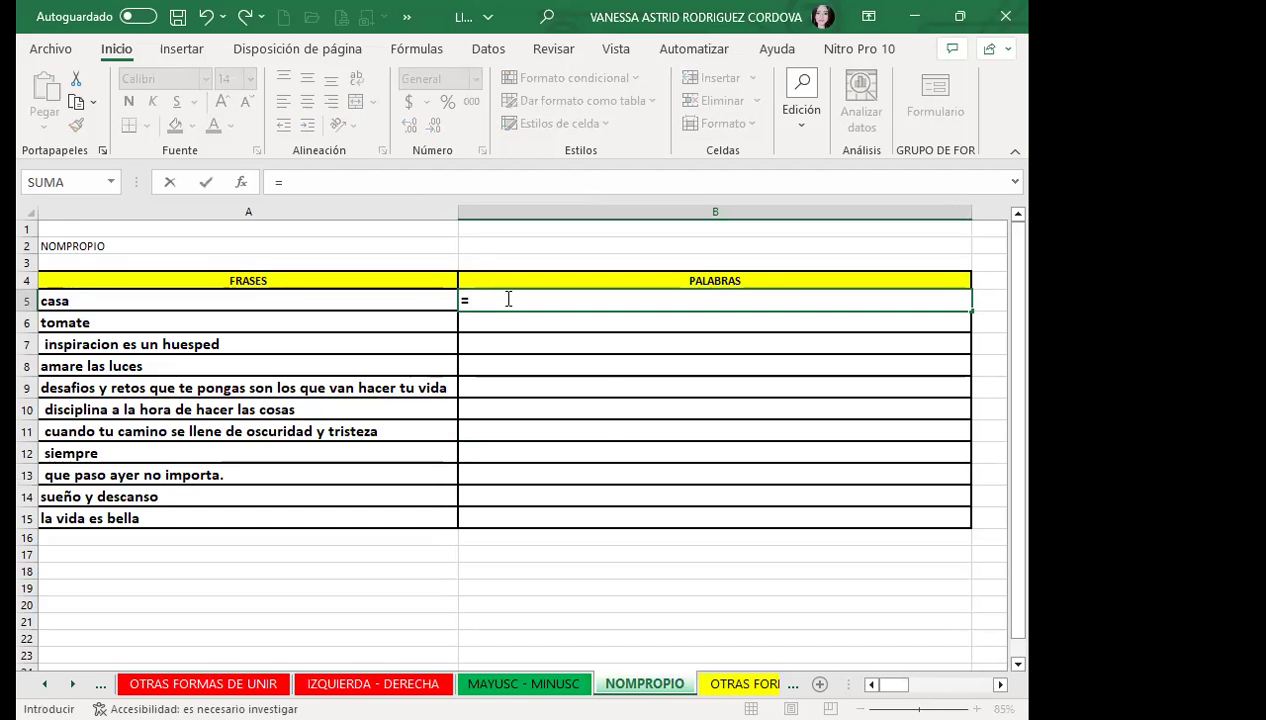
pyautogui.write('NOM')
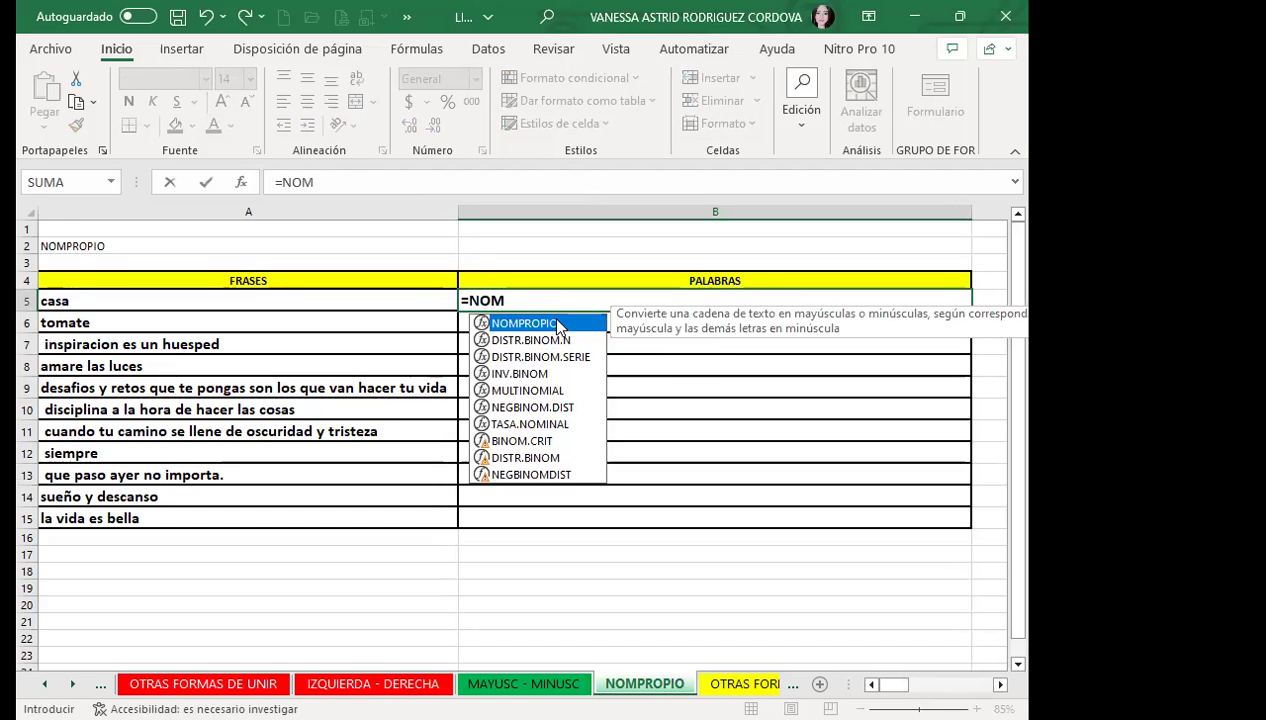
pyautogui.doubleClick(556, 324)
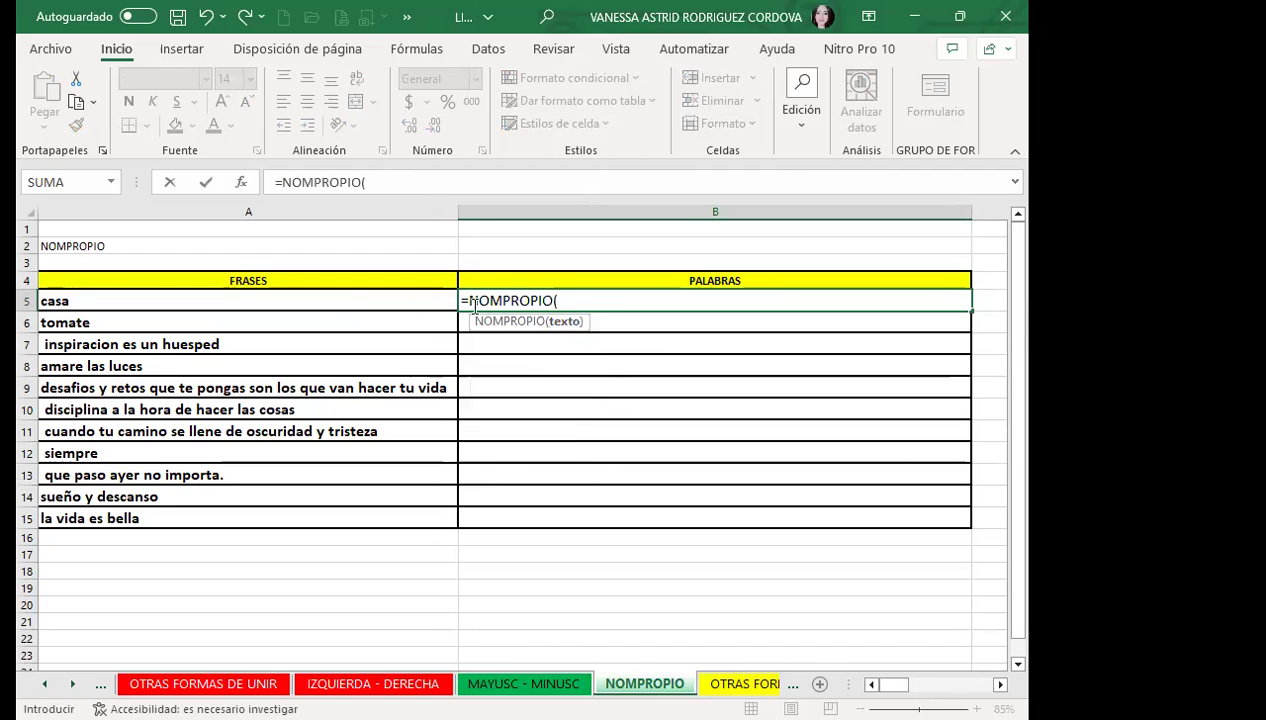
pyautogui.click(344, 297)
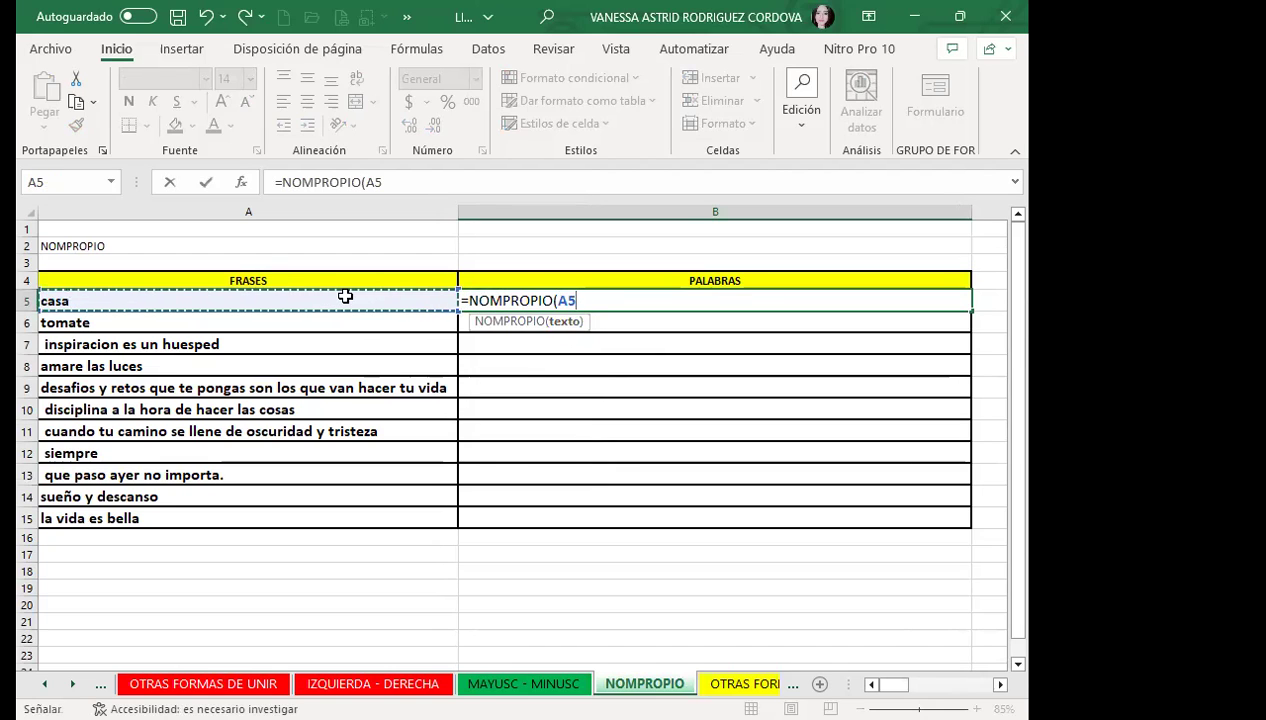
pyautogui.press('Return')
pyautogui.click(610, 300)
pyautogui.moveTo(969, 311); pyautogui.dragTo(946, 520)
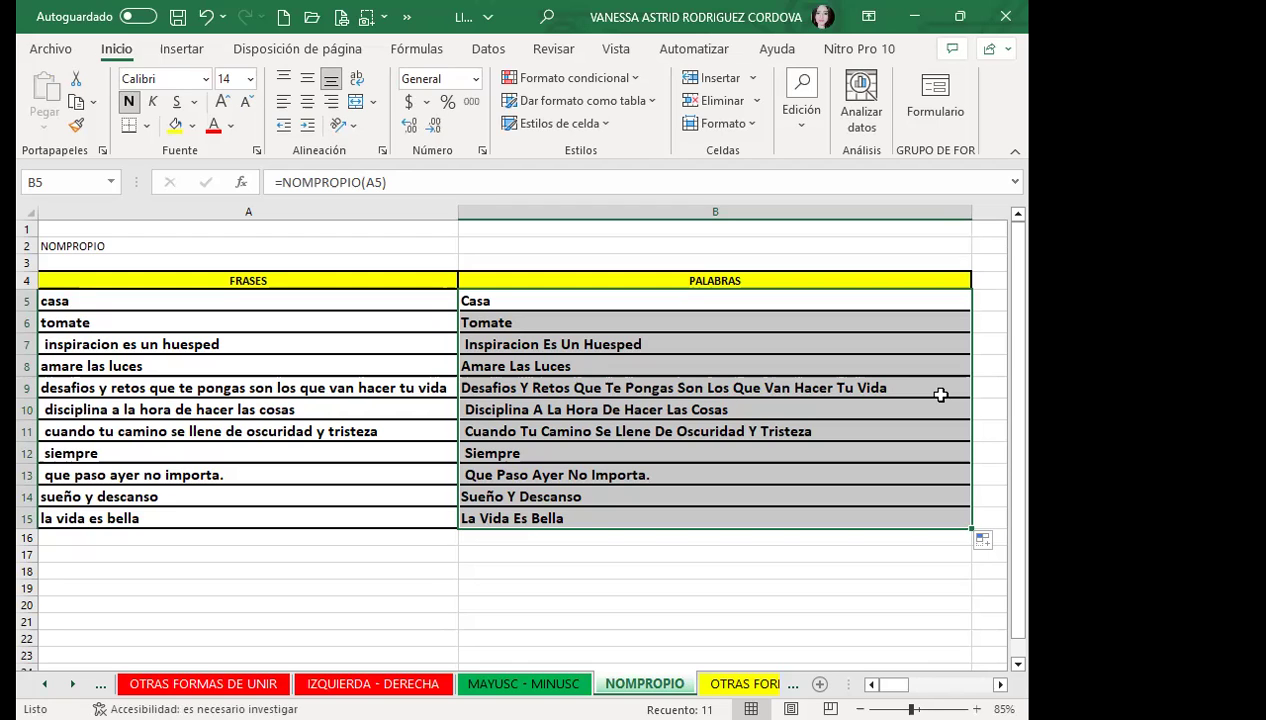
# Step: Check the NOMPROPIO formulas in B6 through B14, then select B5:B15
pyautogui.click(542, 407)
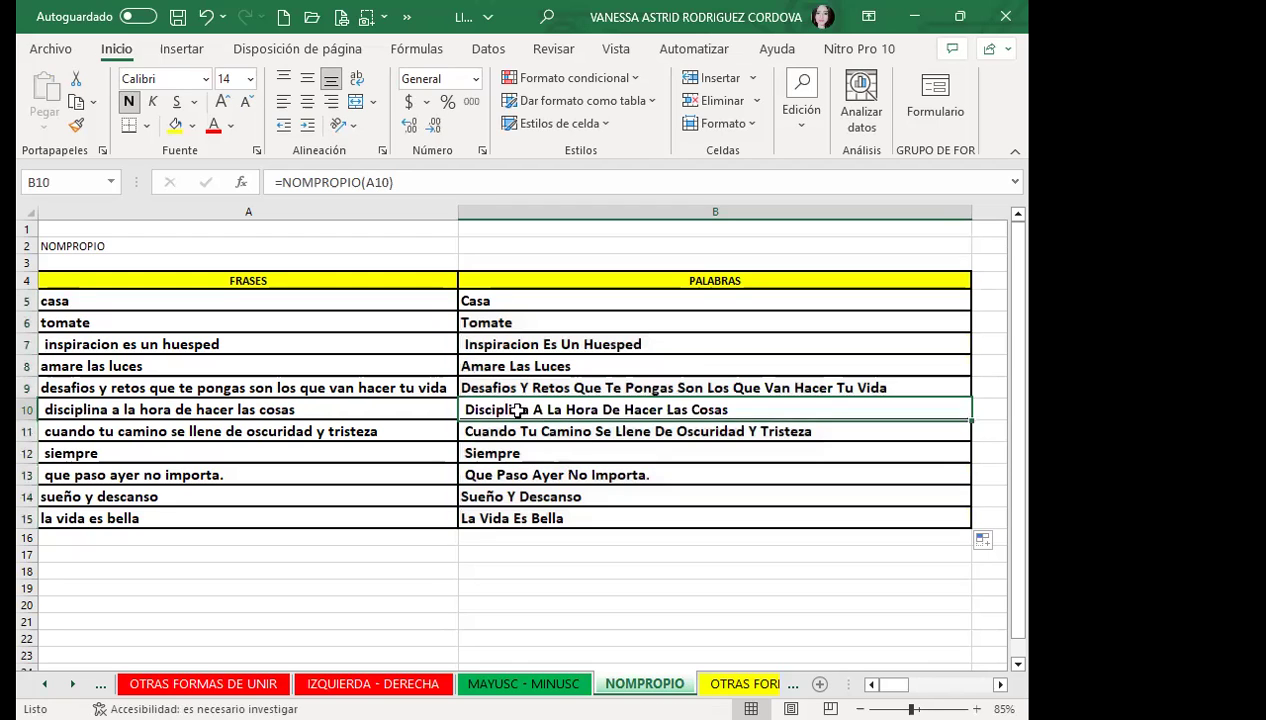
pyautogui.click(489, 324)
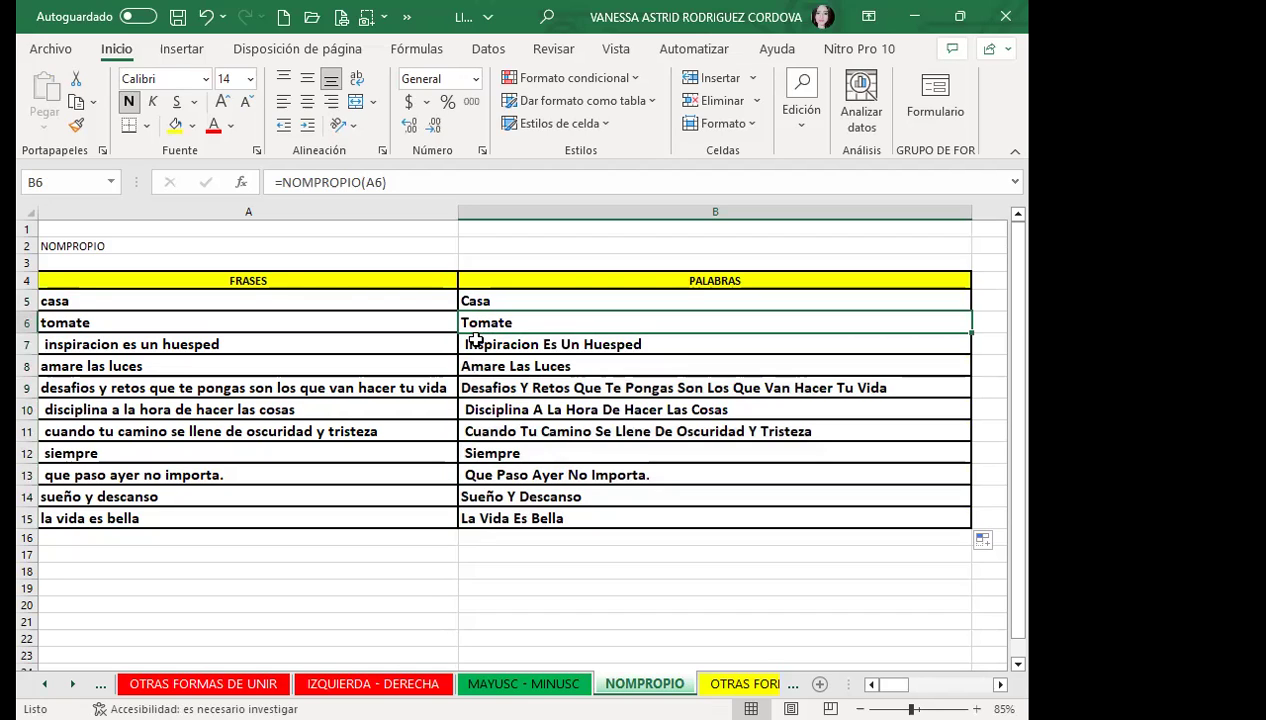
pyautogui.click(519, 487)
pyautogui.click(532, 453)
pyautogui.click(534, 405)
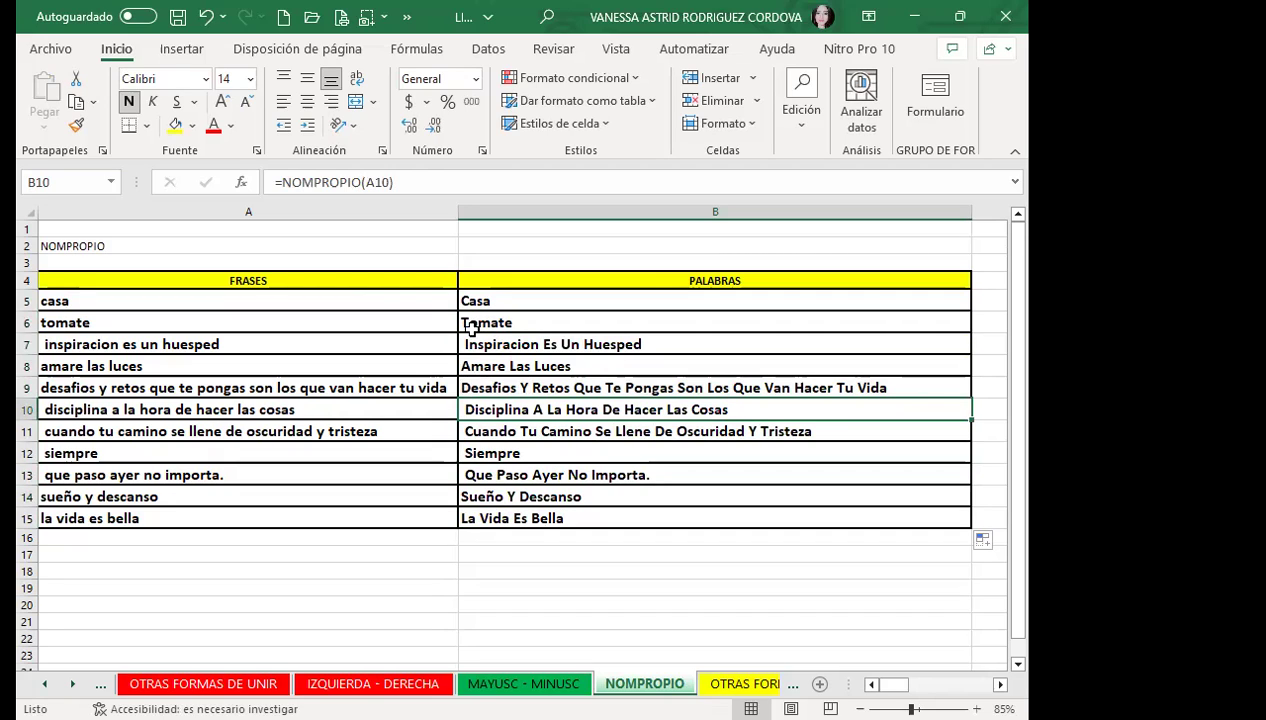
pyautogui.click(508, 326)
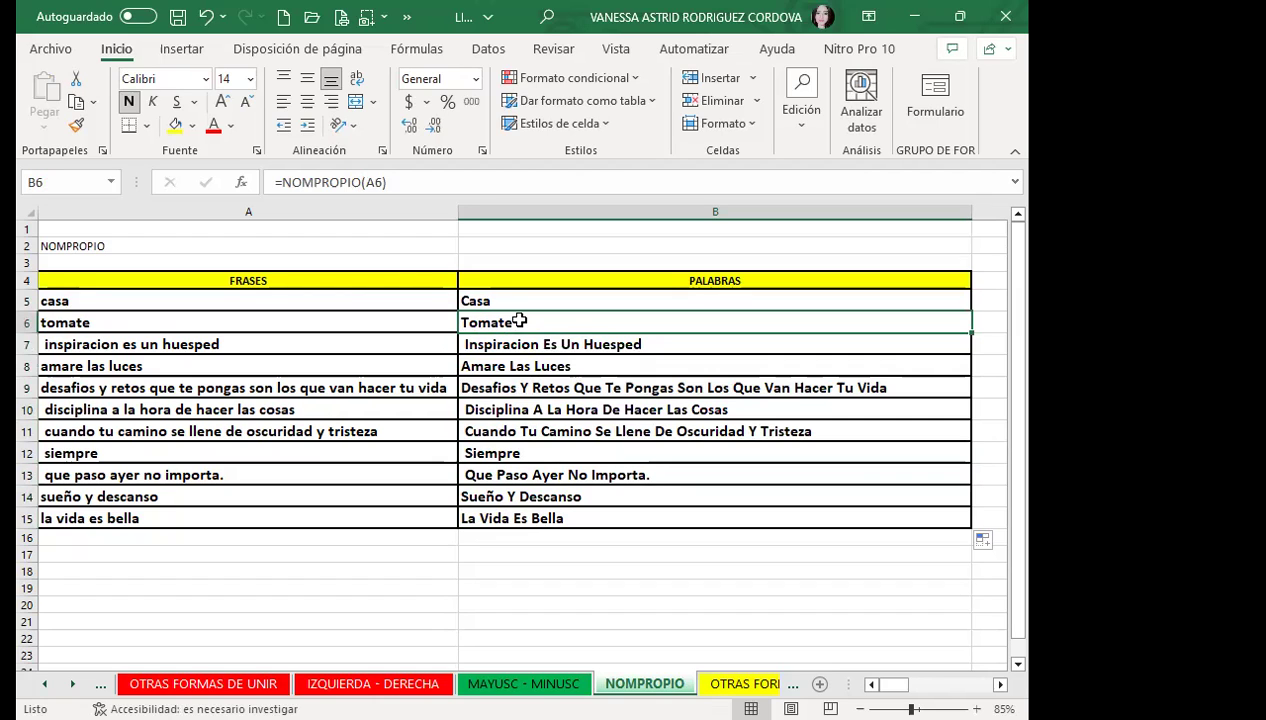
pyautogui.click(525, 344)
pyautogui.click(546, 405)
pyautogui.click(555, 453)
pyautogui.click(520, 496)
pyautogui.click(584, 388)
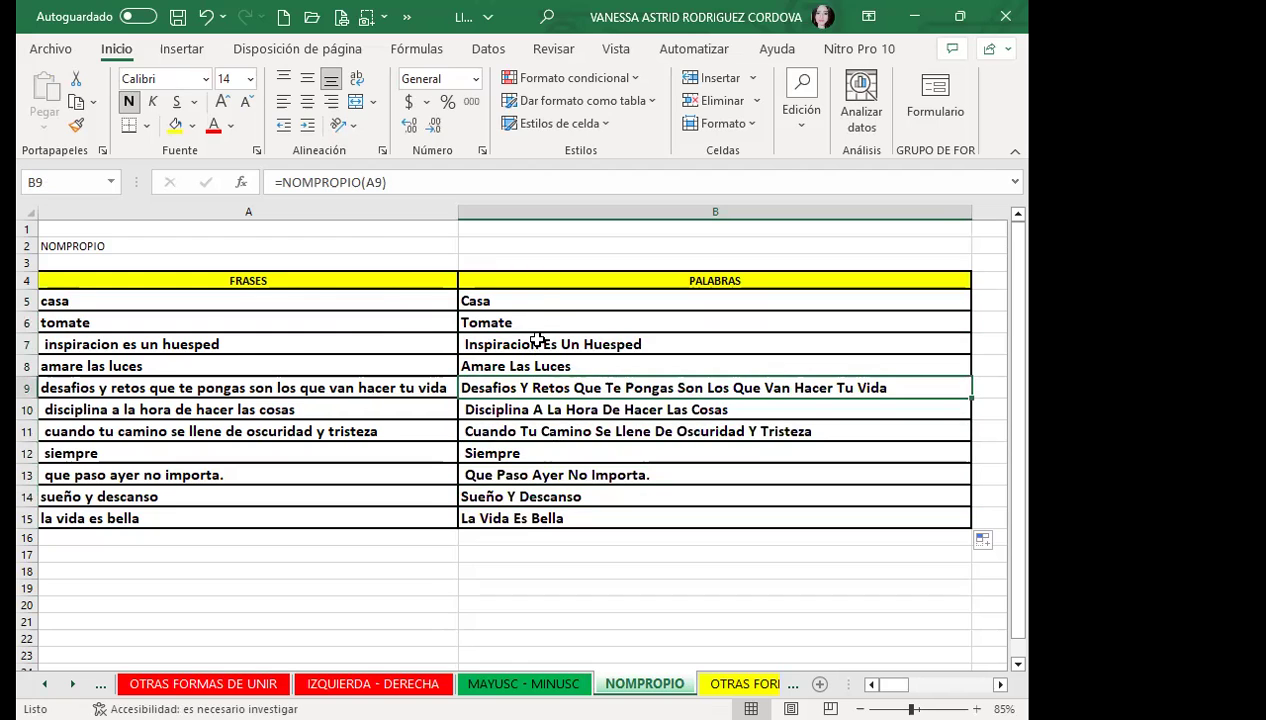
pyautogui.moveTo(541, 300); pyautogui.dragTo(520, 512)
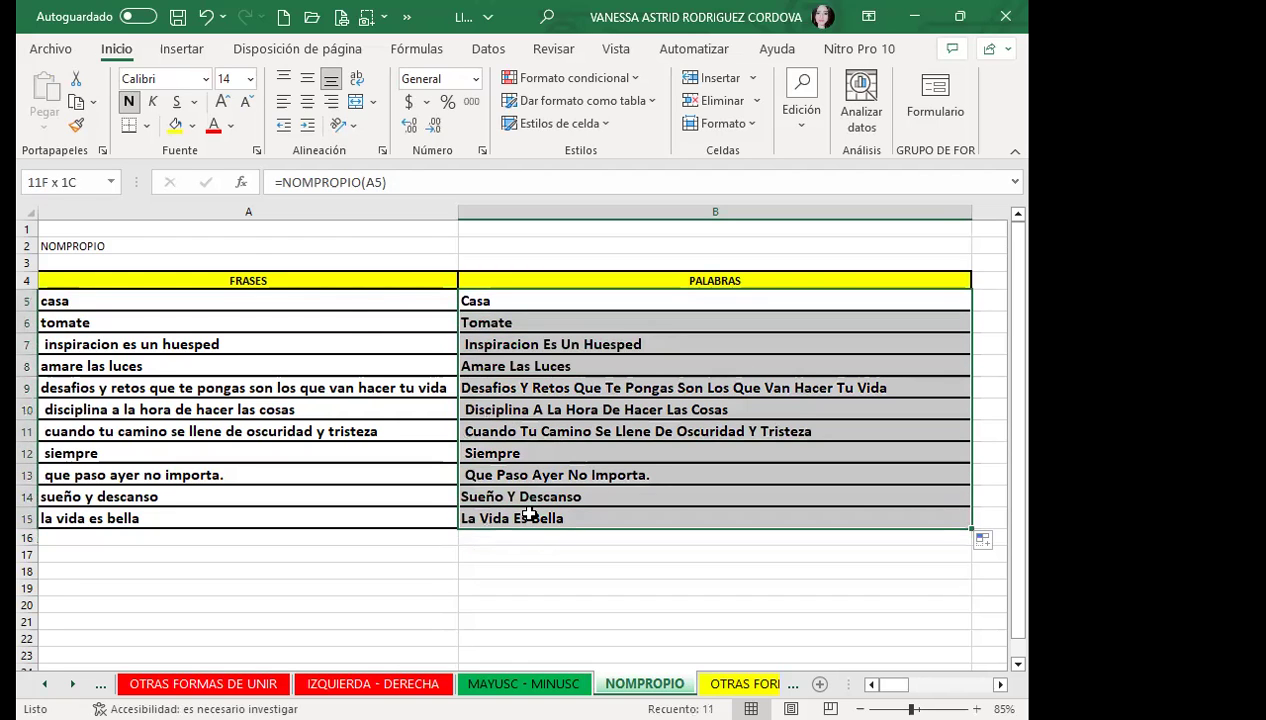
# Step: Copy B5:B15 and paste only the values into A23:A33
pyautogui.click(76, 102)
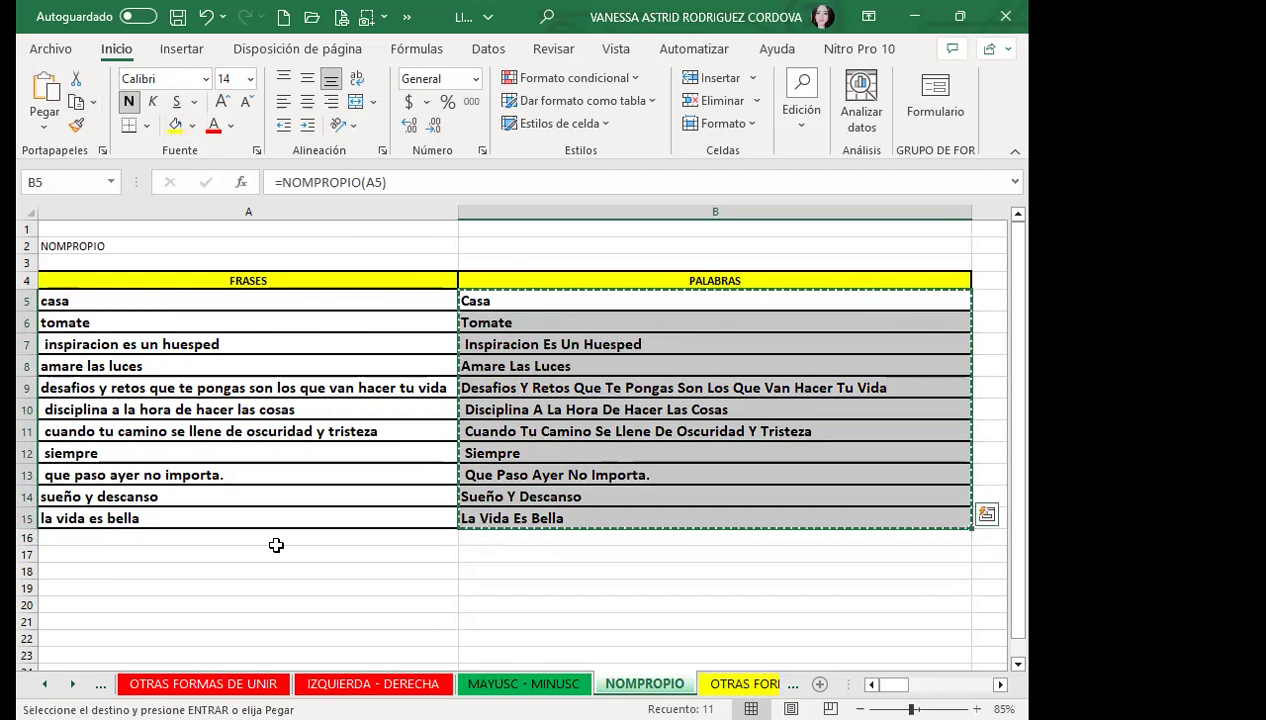
pyautogui.scroll(-2, 274, 545)
pyautogui.click(274, 554)
pyautogui.click(44, 126)
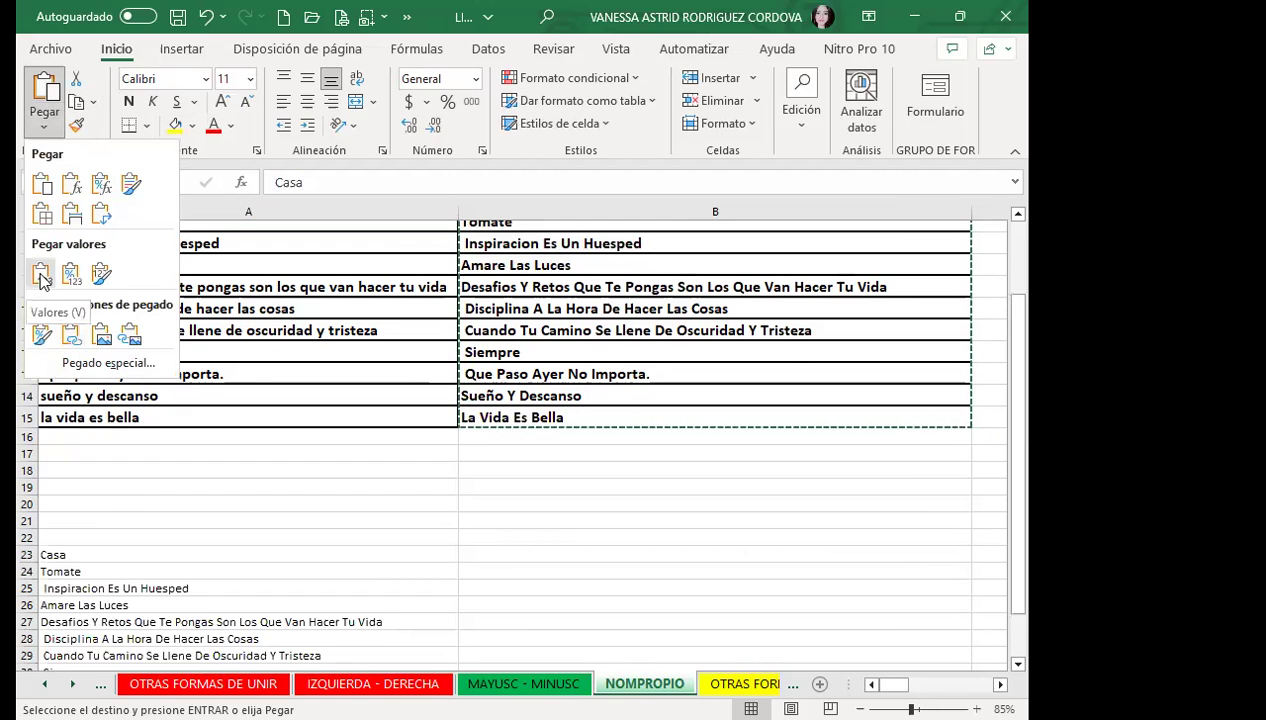
pyautogui.press('v')
pyautogui.click(271, 520)
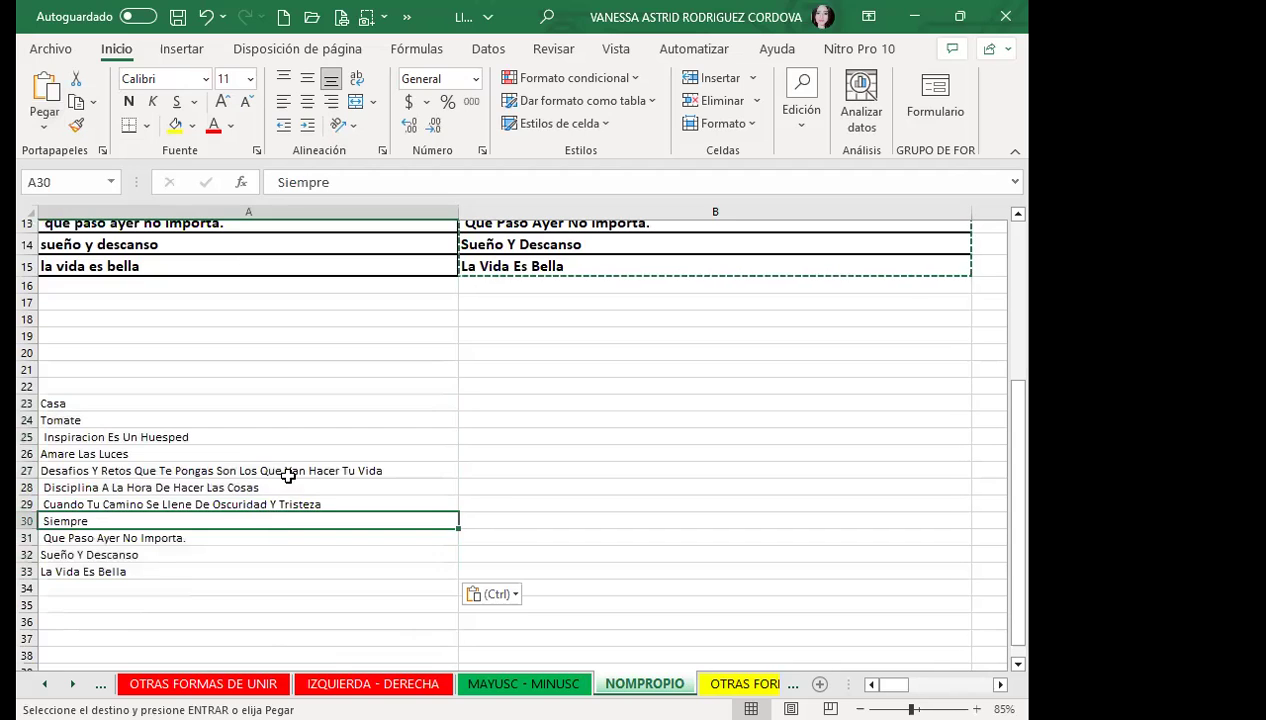
pyautogui.click(286, 467)
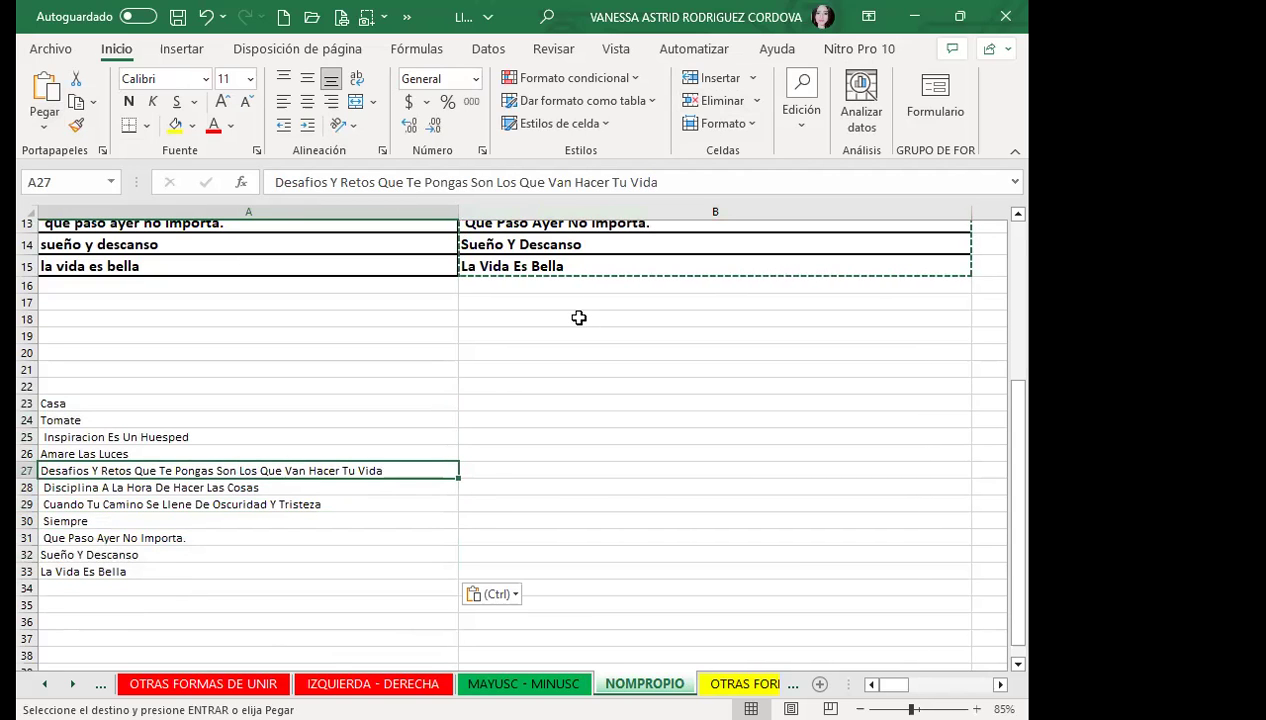
pyautogui.press('Escape')
# Step: Inspect the pasted phrases in A24–A30, cancelling an accidental move of A28 onto A27
pyautogui.click(541, 335)
pyautogui.scroll(4, 545, 401)
pyautogui.click(547, 362)
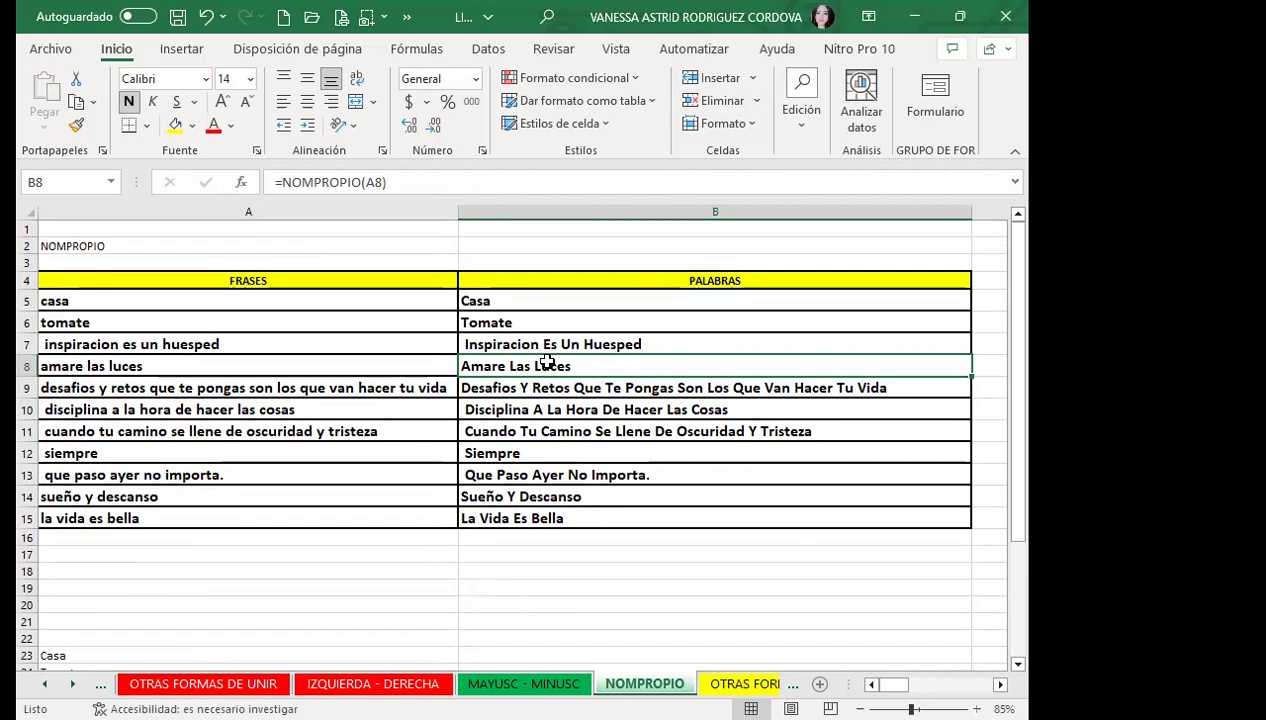
pyautogui.scroll(-1, 535, 375)
pyautogui.scroll(-5, 535, 375)
pyautogui.click(61, 414)
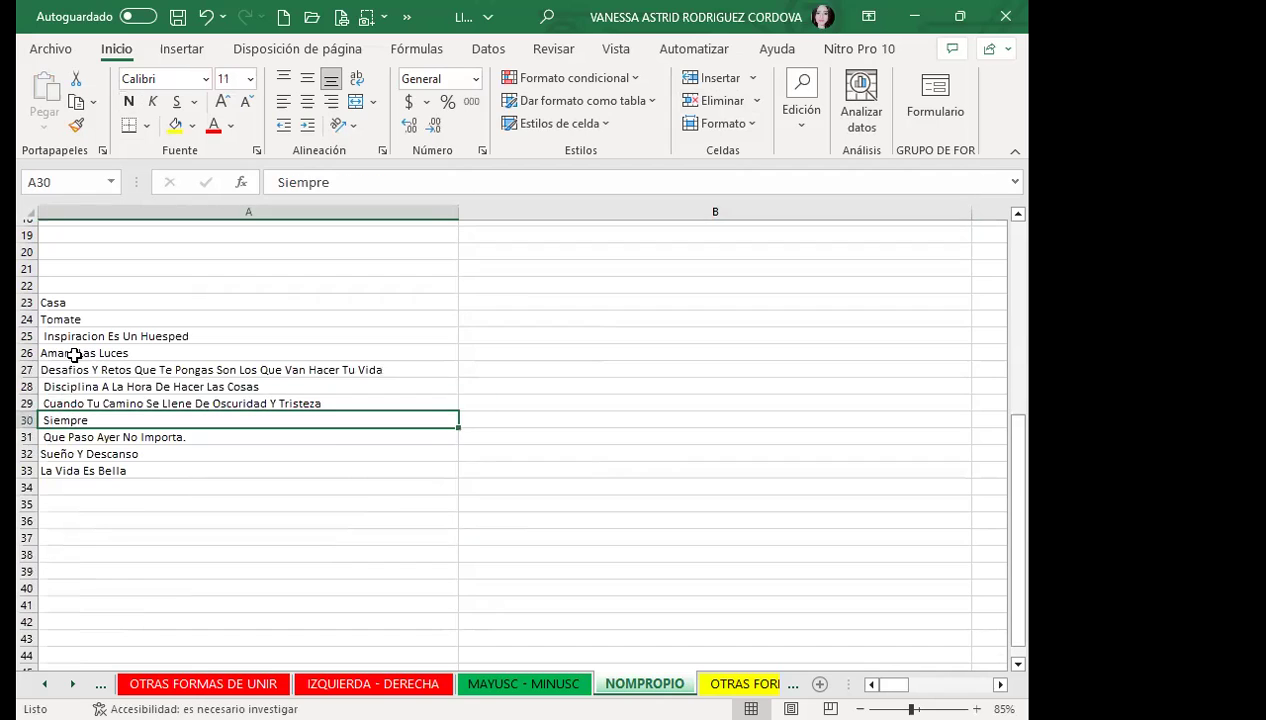
pyautogui.click(197, 385)
pyautogui.moveTo(193, 383); pyautogui.dragTo(172, 368)
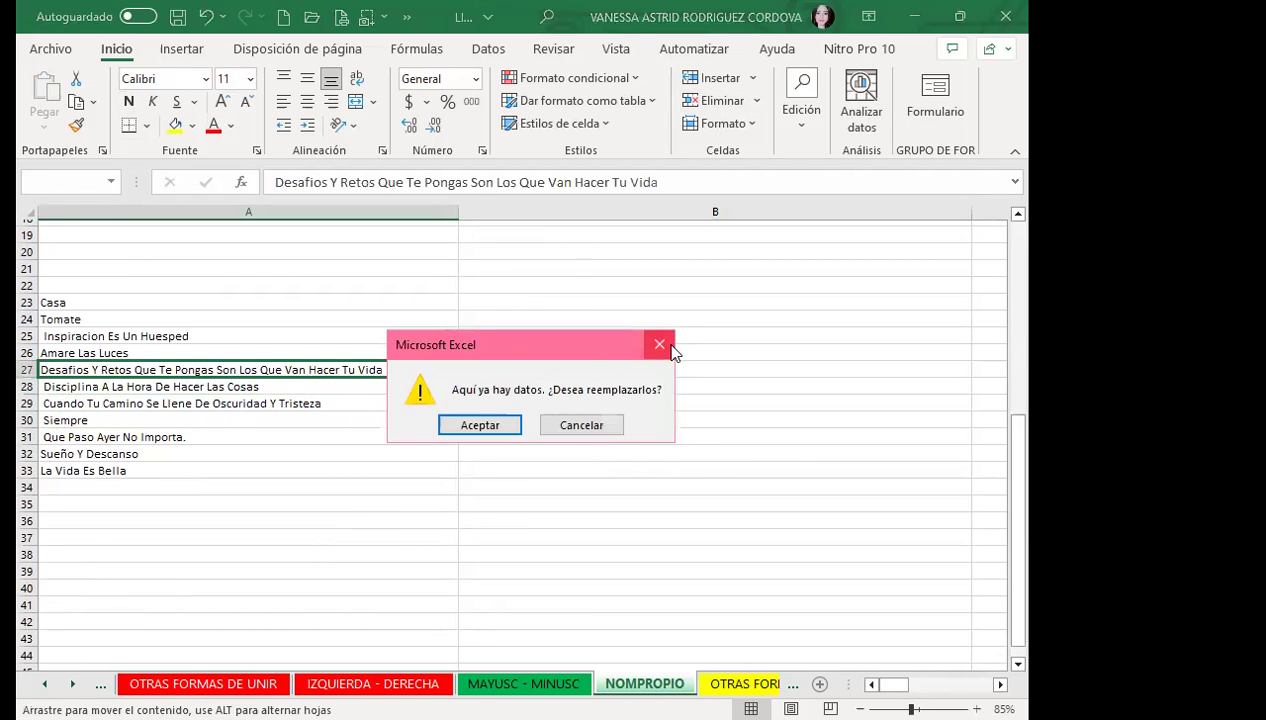
pyautogui.click(670, 346)
pyautogui.click(275, 365)
pyautogui.click(266, 316)
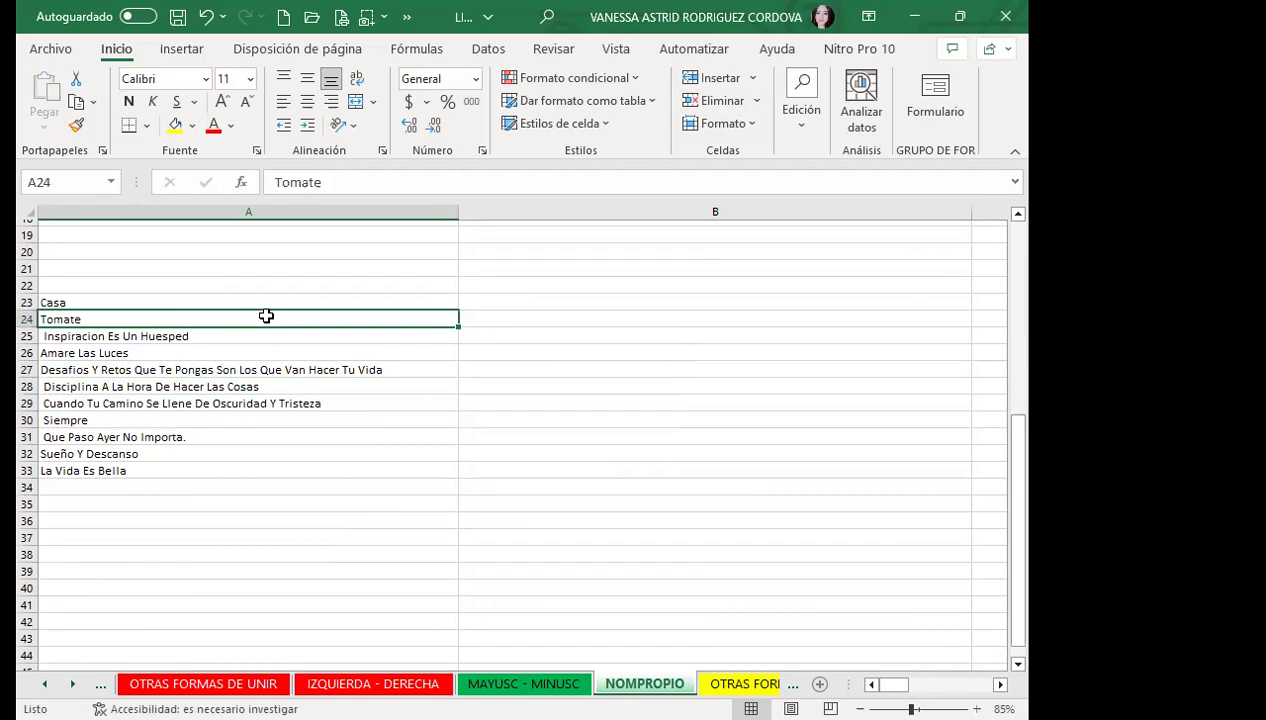
# Step: Review the pasted phrases A23:A33 and the B9 formula before minimizing Excel
pyautogui.moveTo(223, 303); pyautogui.dragTo(239, 471)
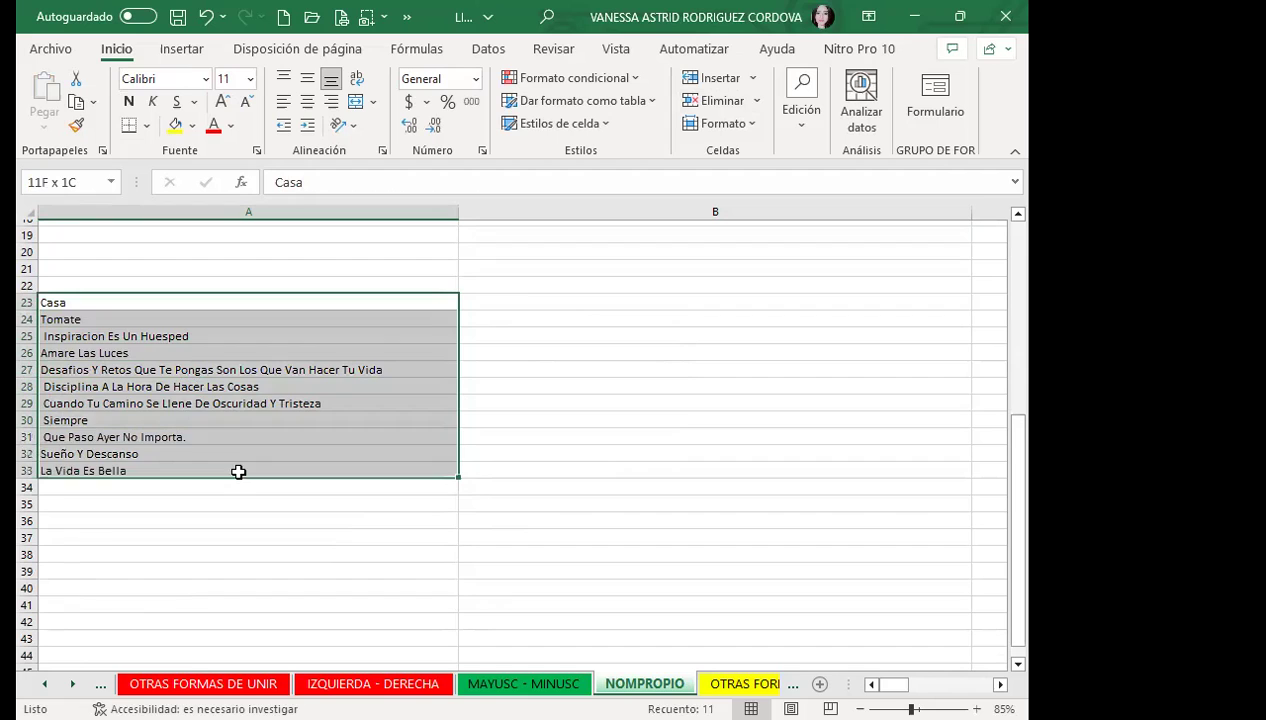
pyautogui.click(203, 385)
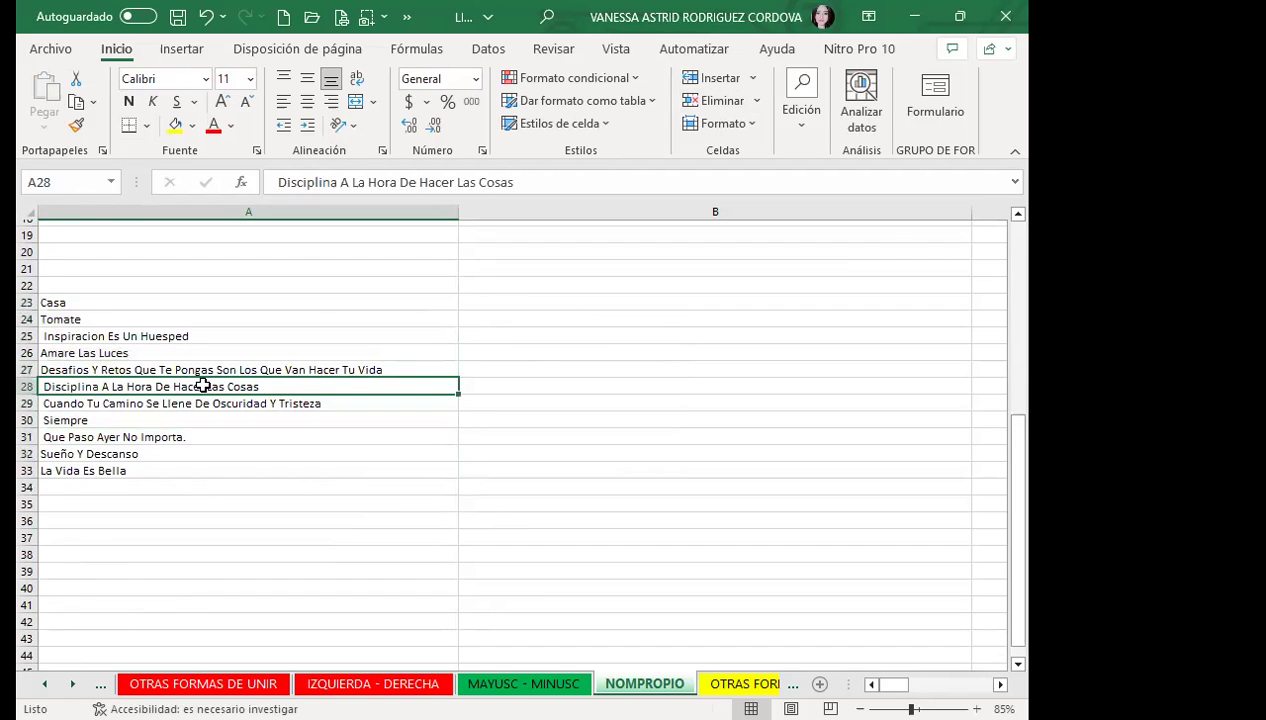
pyautogui.click(336, 366)
pyautogui.click(647, 425)
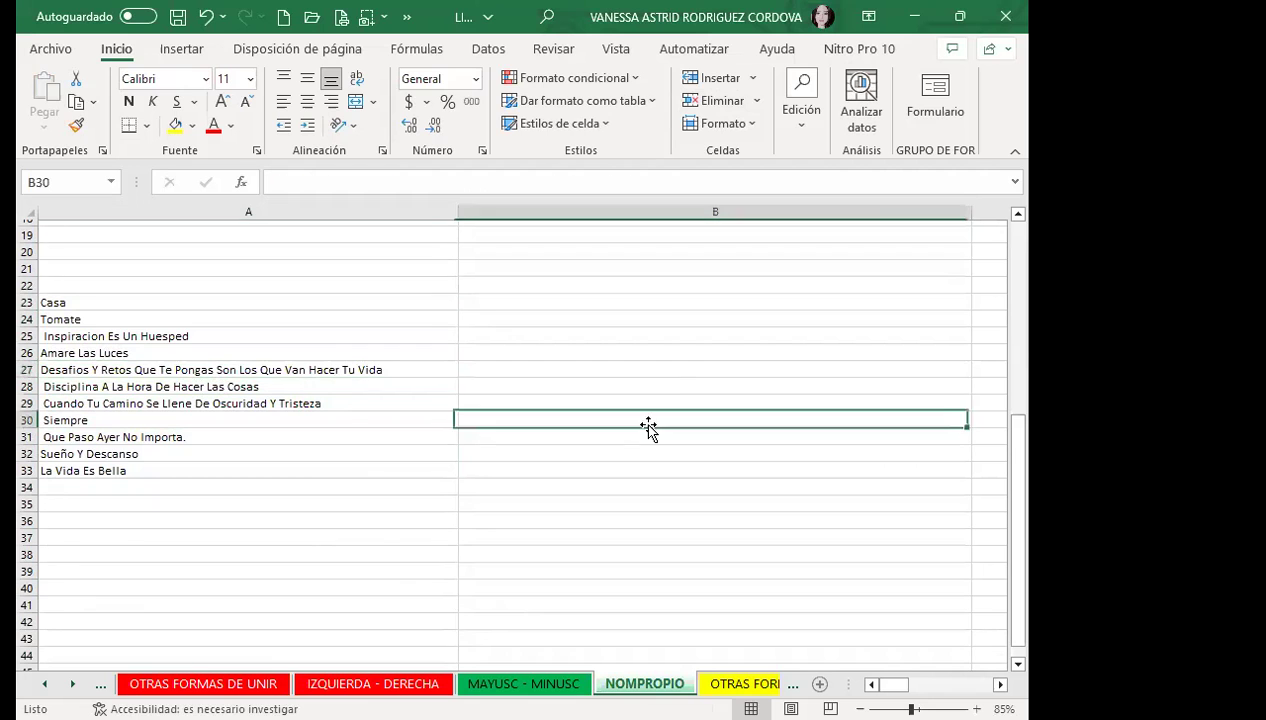
pyautogui.click(565, 386)
pyautogui.click(431, 366)
pyautogui.scroll(3, 431, 366)
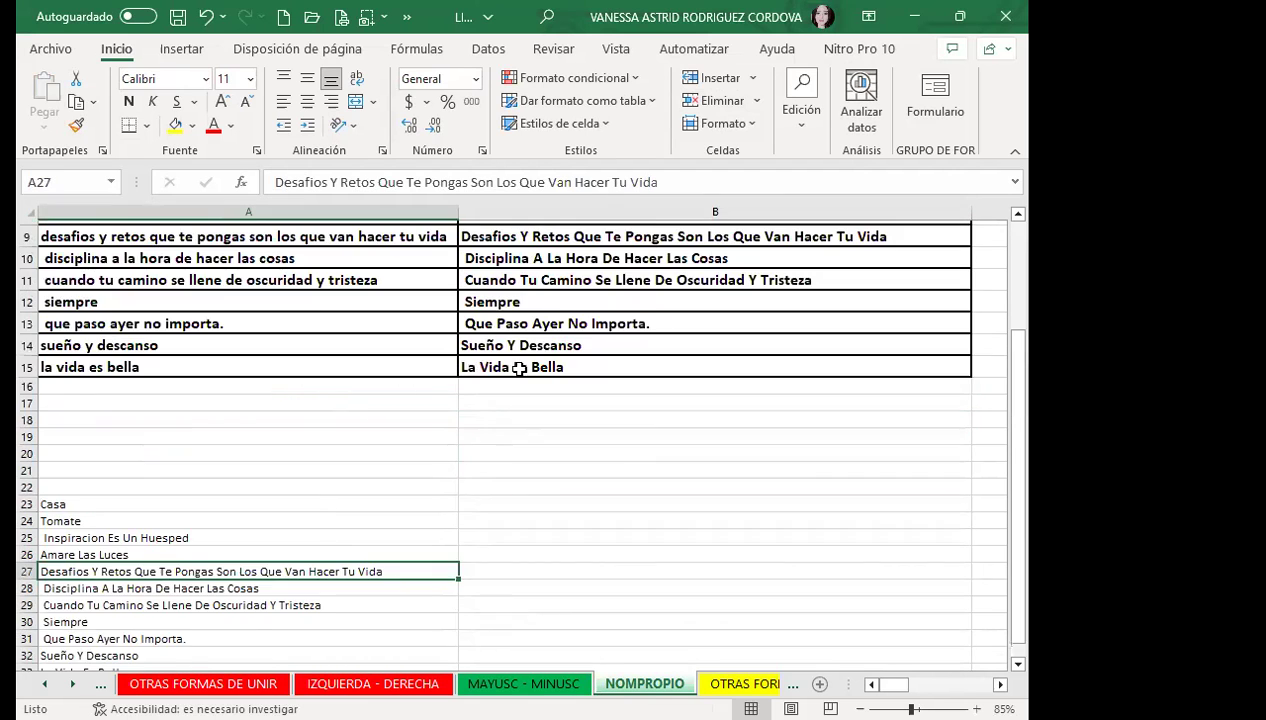
pyautogui.scroll(3, 503, 500)
pyautogui.click(616, 388)
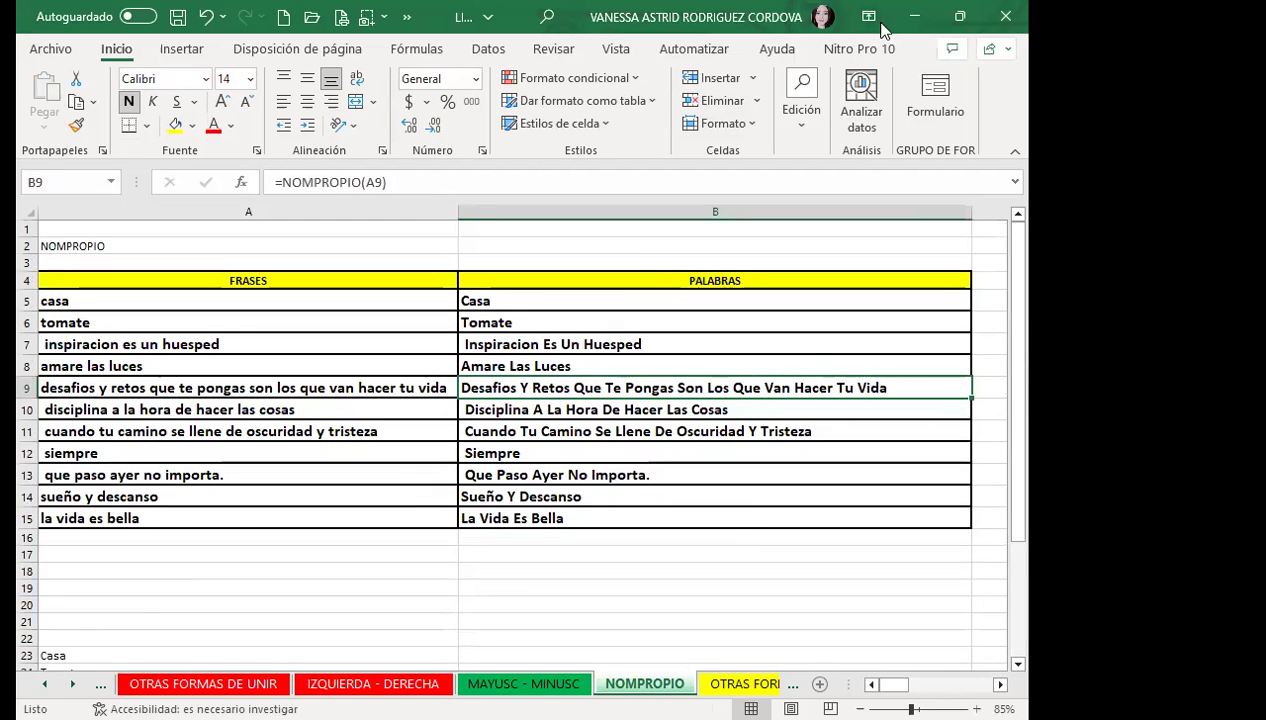
pyautogui.click(920, 17)
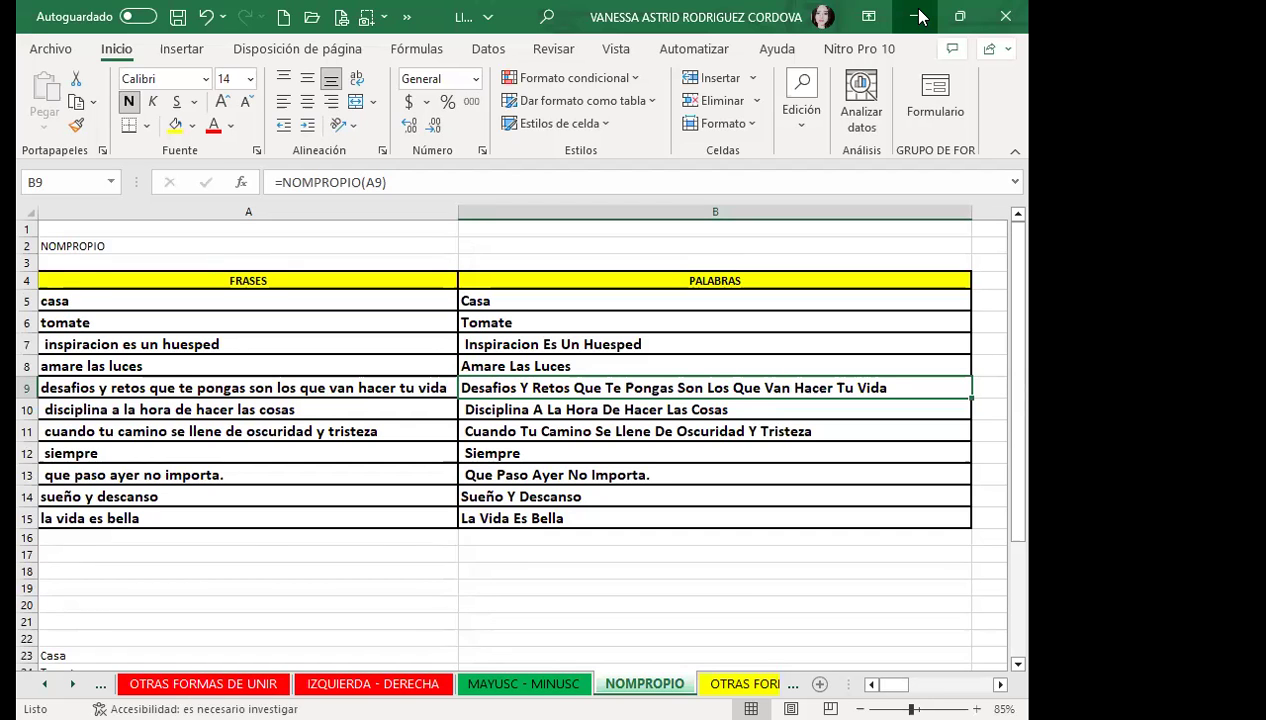
# Step: Go to Firefox's lesson 2.5 tab and open the Foro de discusión y preguntas clase #10 page
pyautogui.click(918, 16)
pyautogui.click(805, 58)
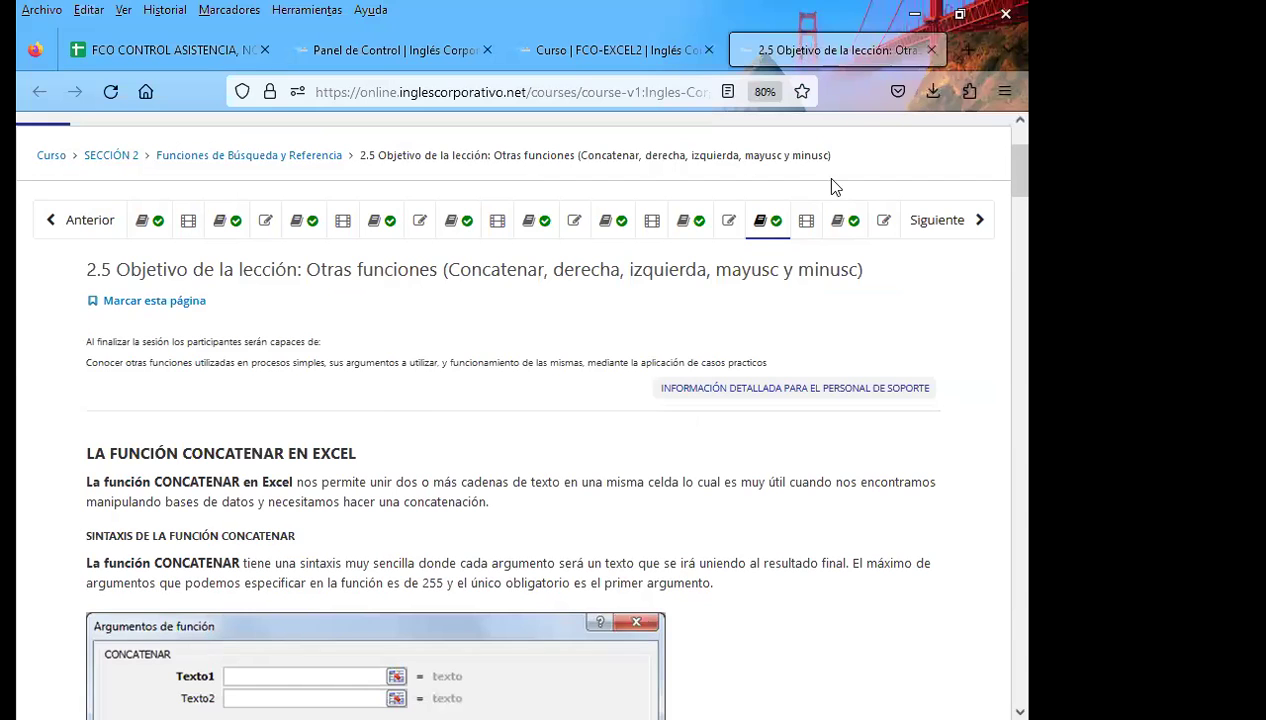
pyautogui.click(851, 233)
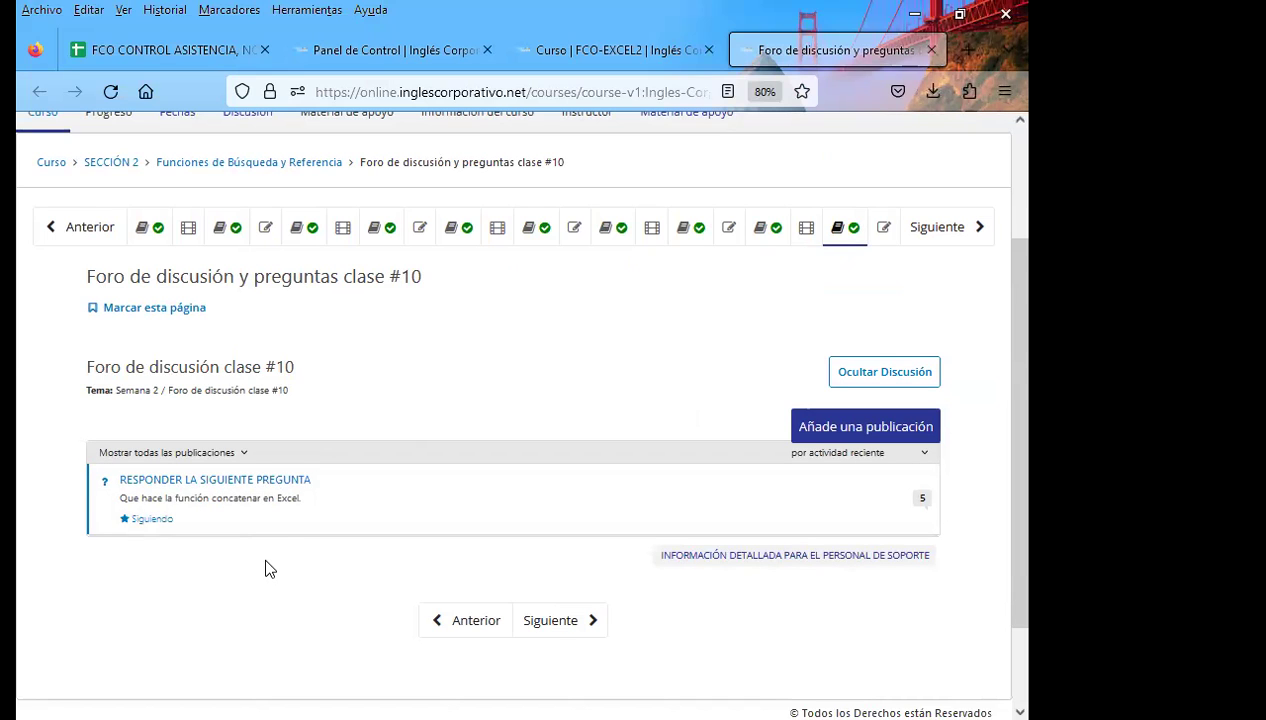
pyautogui.scroll(-2, 265, 565)
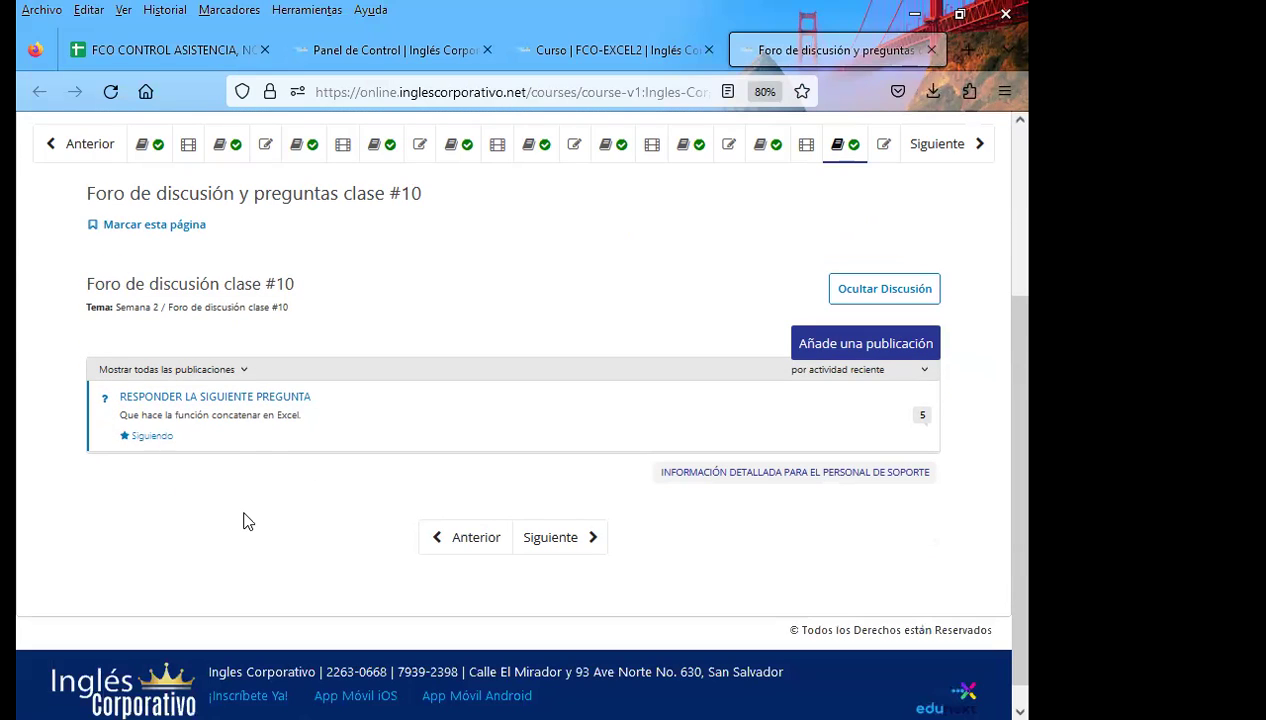